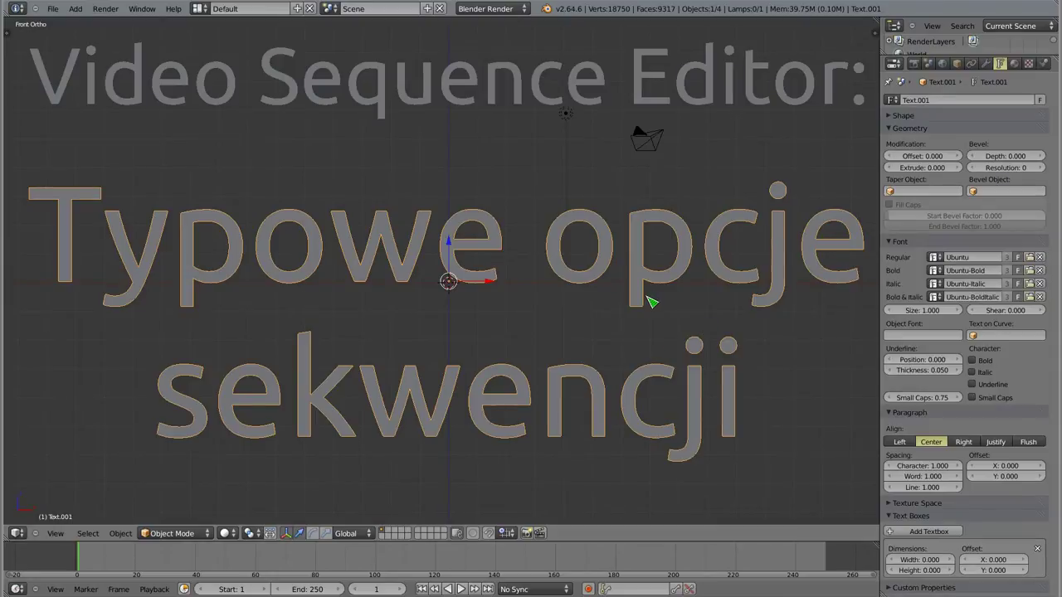
- Switch to the Video Editing layout, then pan and zoom the empty sequencer and scrub a few frames
{"action": "left_click", "coordinate": [200, 8]}
{"action": "left_click", "coordinate": [212, 134]}
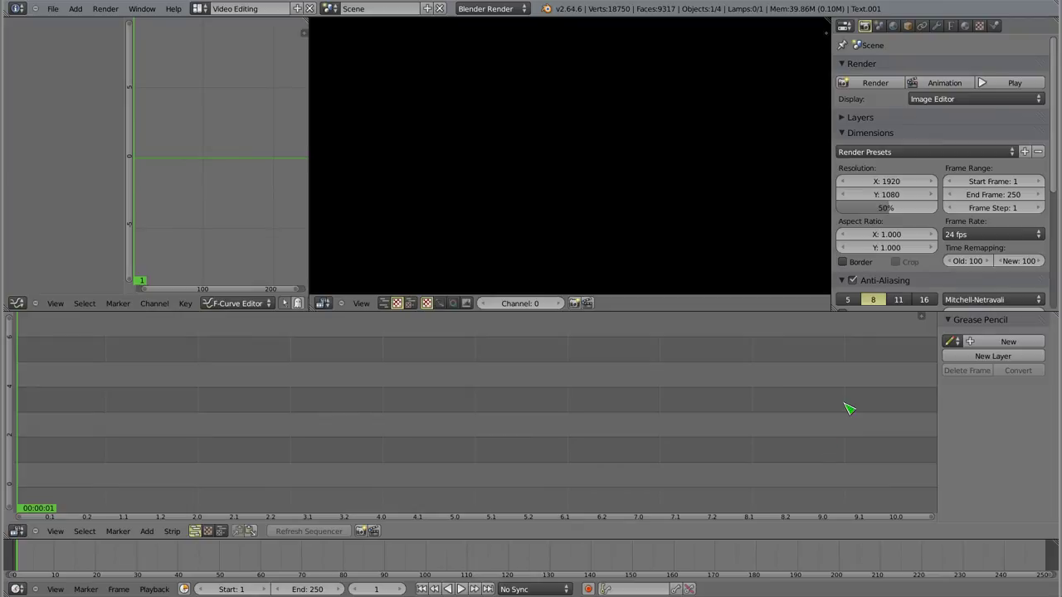
{"action": "mouse_move", "coordinate": [452, 421]}
{"action": "middle_mouse_down"}
{"action": "mouse_move", "coordinate": [640, 407]}
{"action": "mouse_move", "coordinate": [446, 327]}
{"action": "mouse_move", "coordinate": [452, 340]}
{"action": "middle_mouse_up"}
{"action": "scroll", "coordinate": [497, 361], "scroll_direction": "down", "scroll_amount": 2}
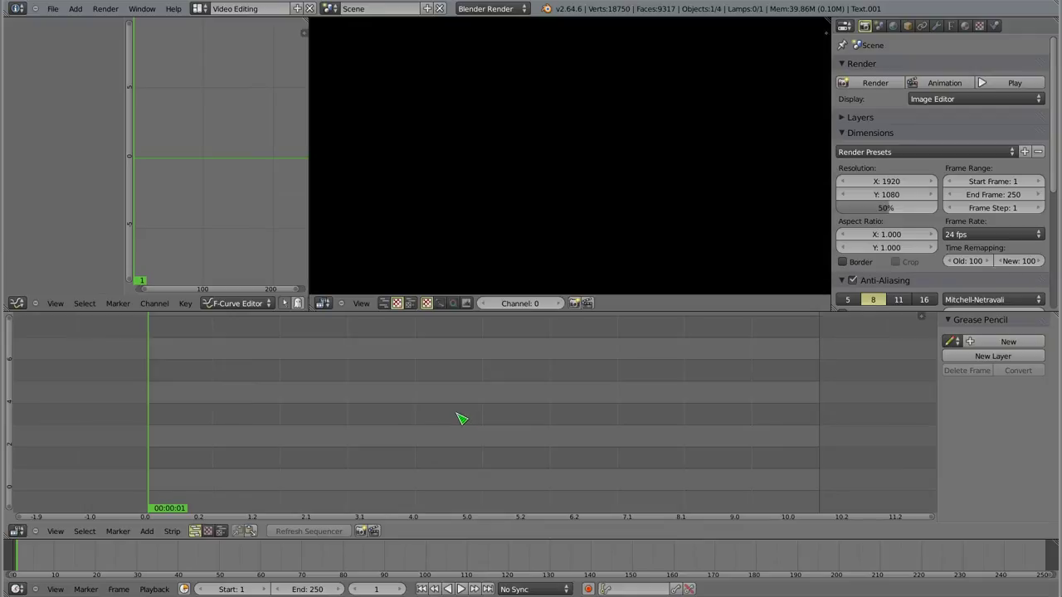
{"action": "scroll", "coordinate": [462, 418], "scroll_direction": "up", "scroll_amount": 2}
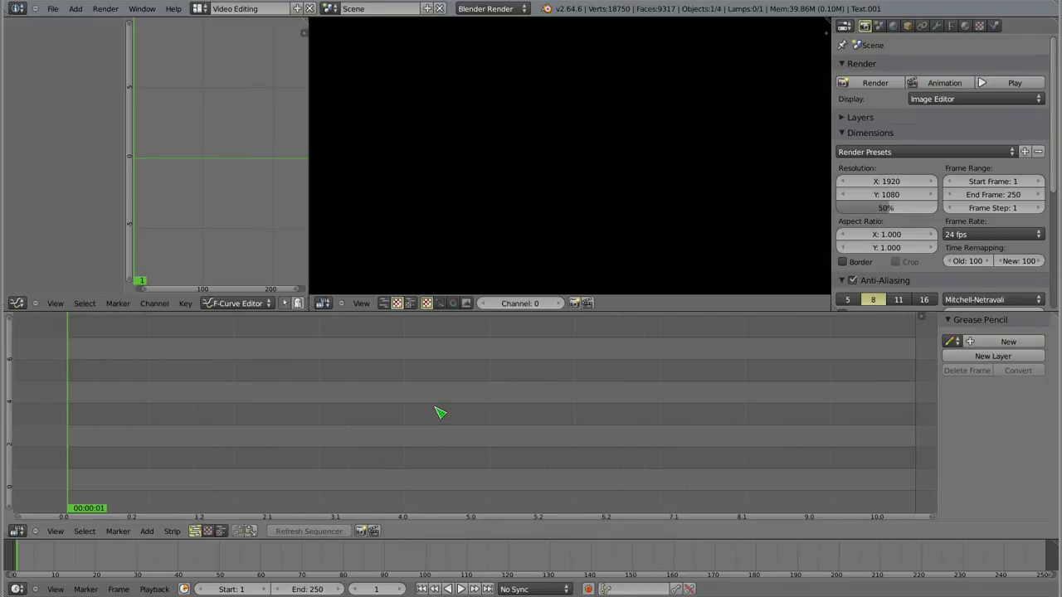
{"action": "middle_click_drag", "start_coordinate": [457, 419], "coordinate": [427, 401]}
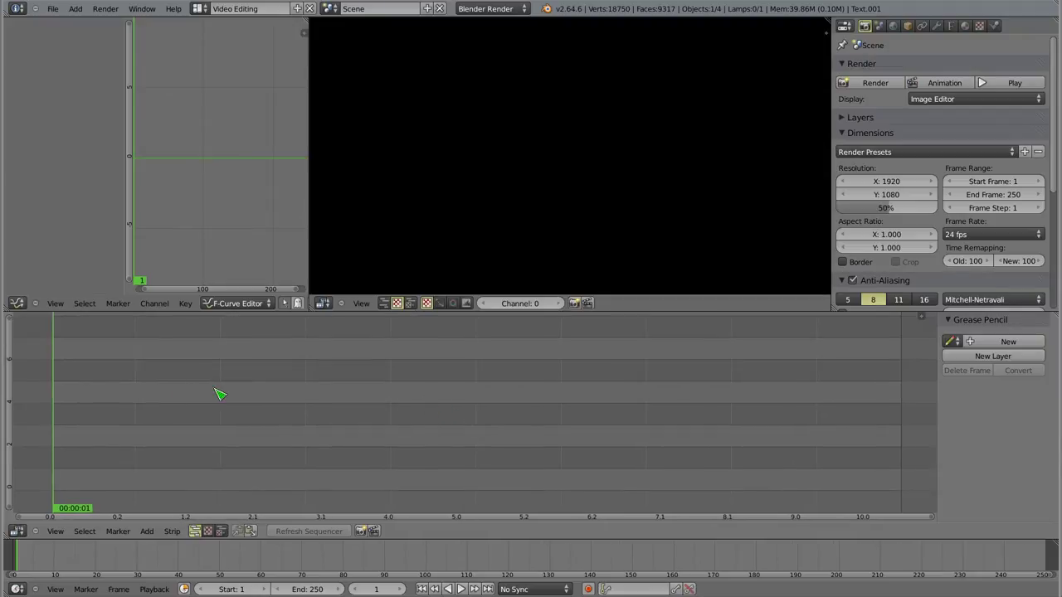
{"action": "mouse_move", "coordinate": [73, 401]}
{"action": "left_mouse_down"}
{"action": "mouse_move", "coordinate": [100, 401]}
{"action": "mouse_move", "coordinate": [59, 401]}
{"action": "left_mouse_up"}
- Add a Color effect strip on channel 4 starting at frame 92, length 25
{"action": "key", "text": "shift+a"}
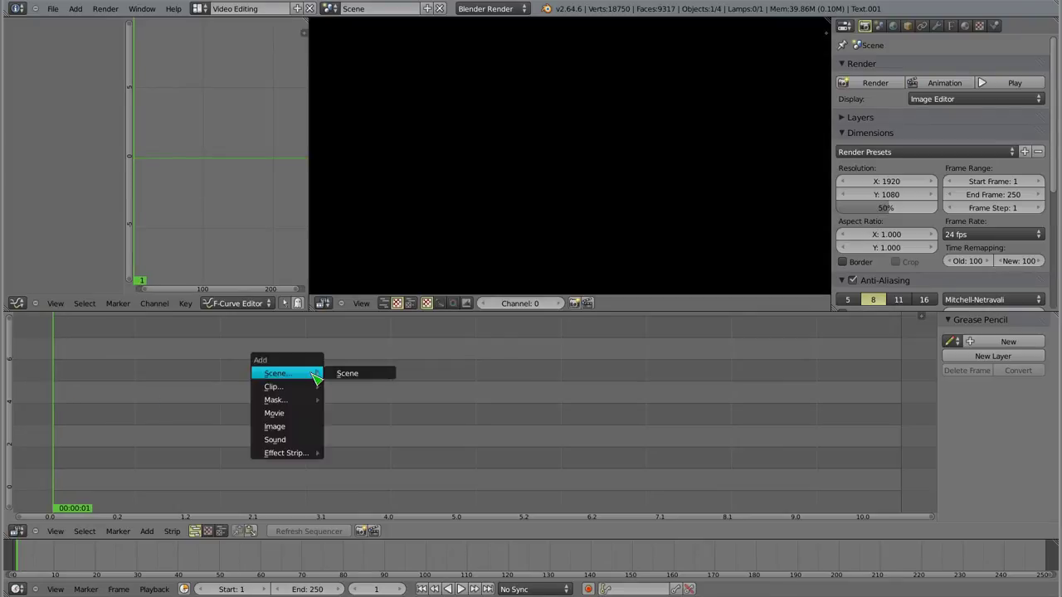
{"action": "mouse_move", "coordinate": [284, 453]}
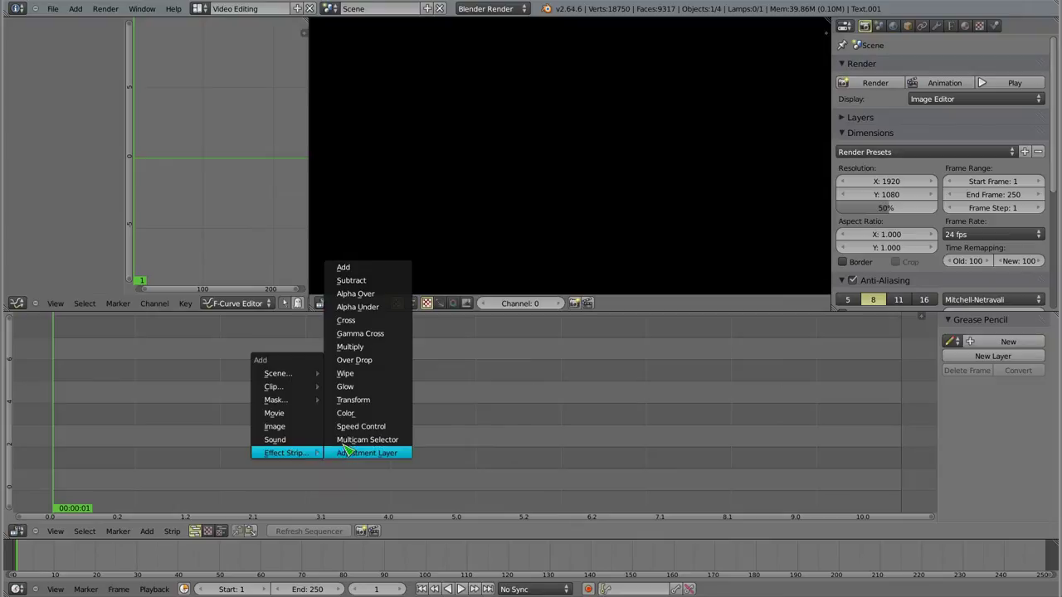
{"action": "left_click", "coordinate": [365, 413]}
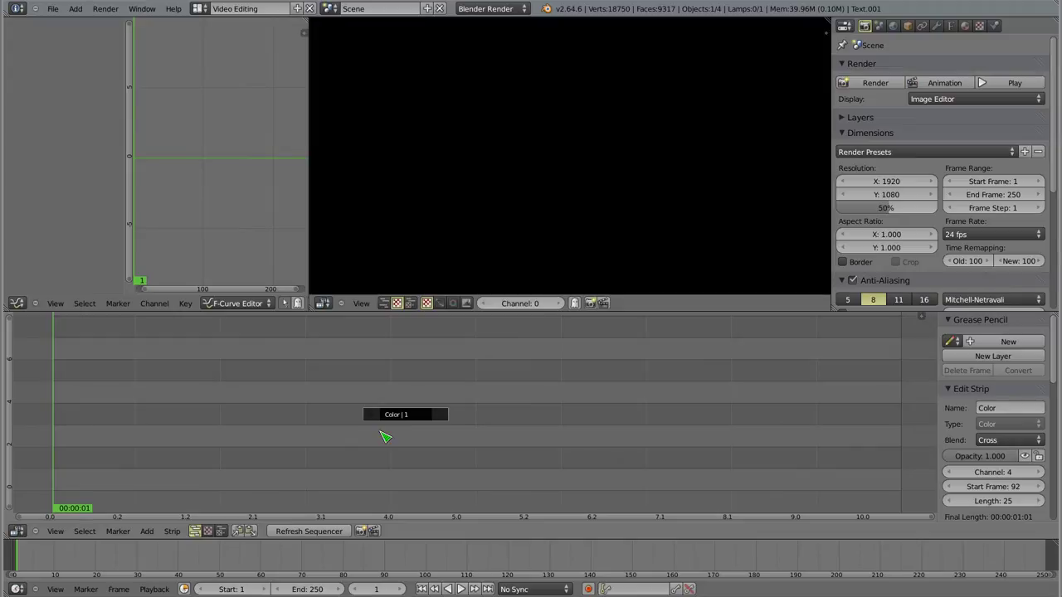
{"action": "key", "text": "shift+a"}
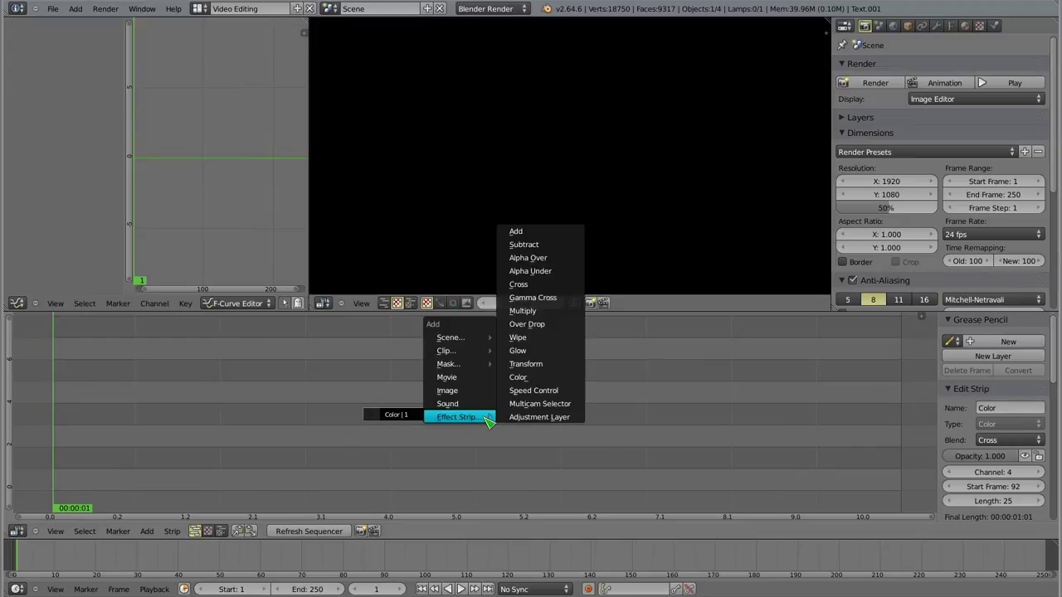
- Add _DSC8288.JPG from the tex folder as an image strip on channel 5 at frame 119
{"action": "left_click", "coordinate": [461, 393]}
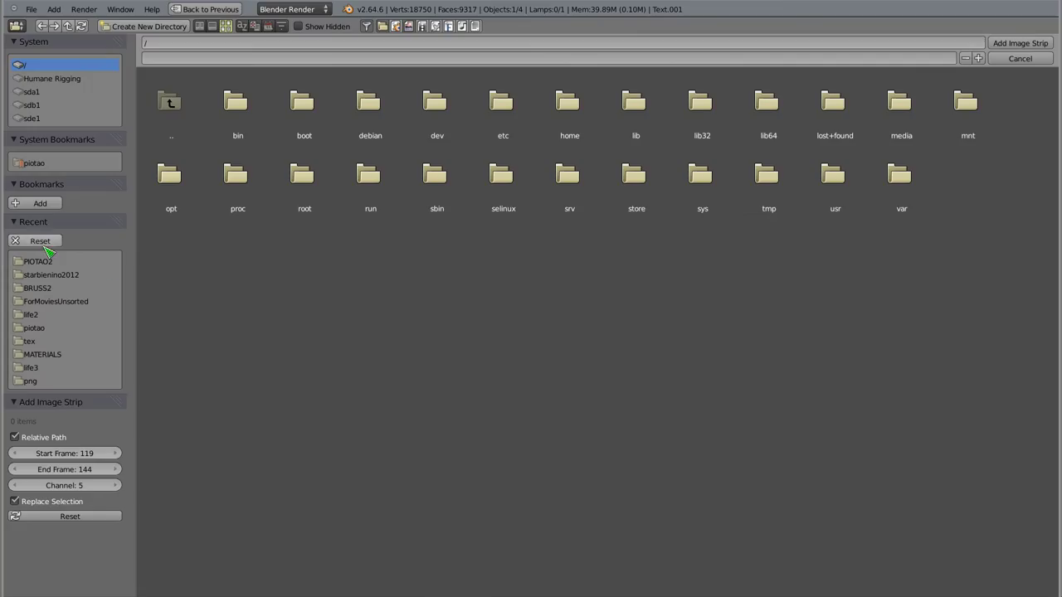
{"action": "left_click", "coordinate": [38, 164]}
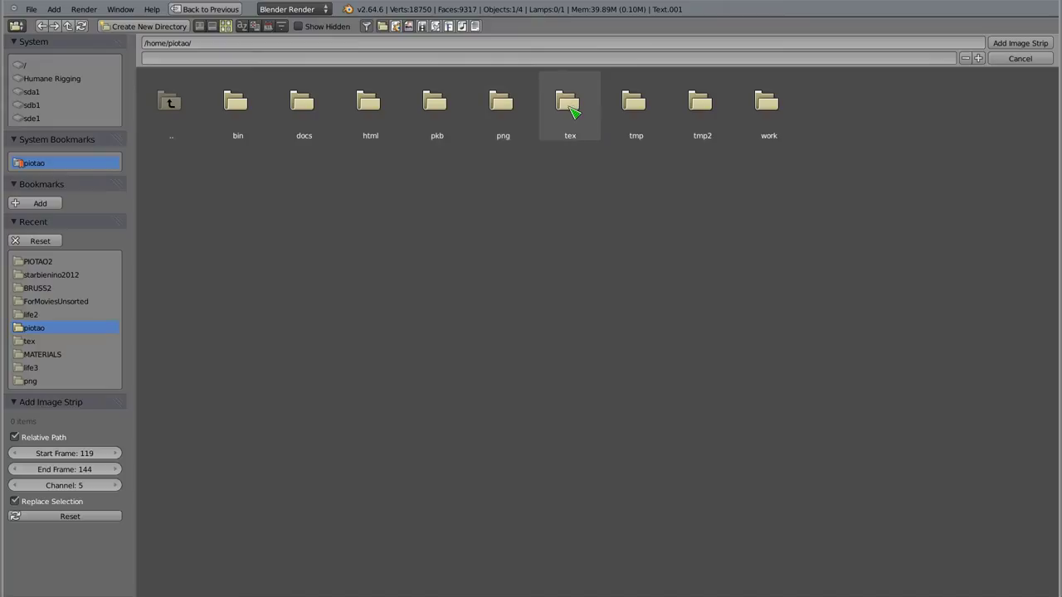
{"action": "left_click", "coordinate": [570, 105]}
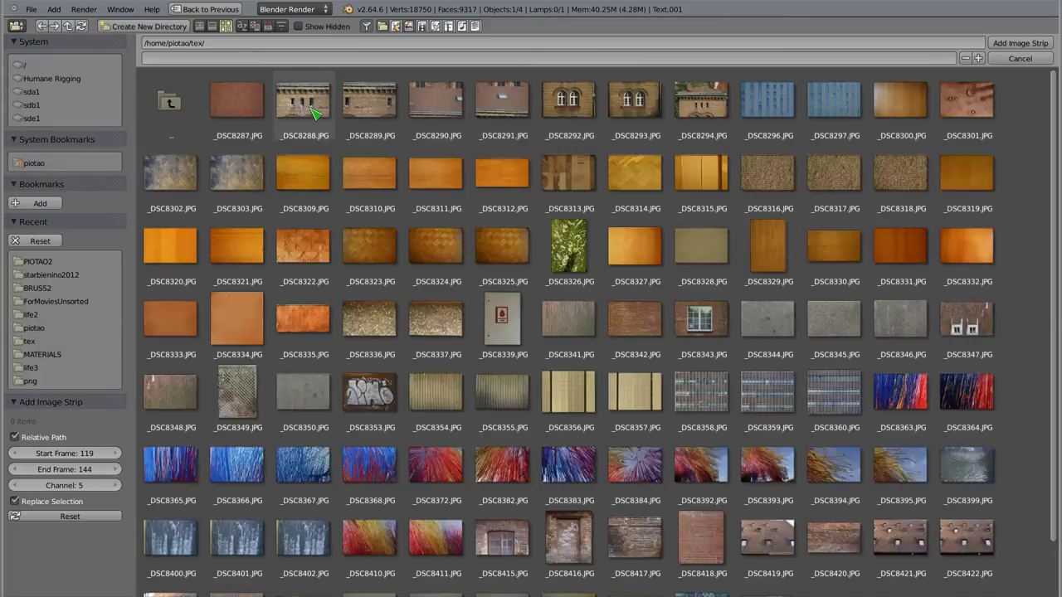
{"action": "left_click", "coordinate": [314, 113]}
{"action": "left_click", "coordinate": [1019, 43]}
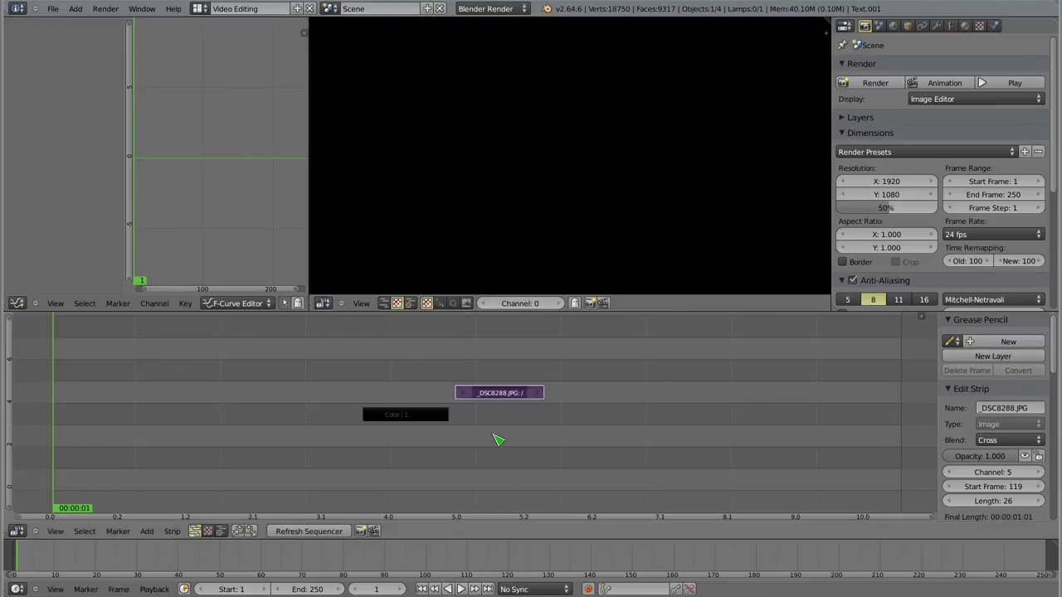
{"action": "left_click_drag", "start_coordinate": [477, 380], "coordinate": [497, 375]}
{"action": "scroll", "coordinate": [584, 345], "scroll_direction": "up", "scroll_amount": 2}
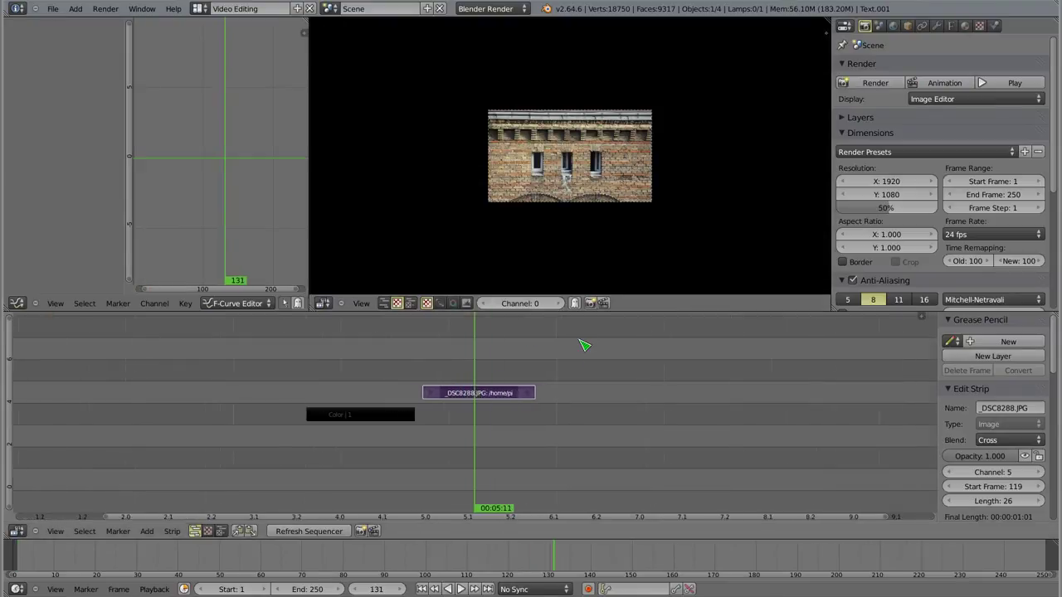
{"action": "scroll", "coordinate": [569, 162], "scroll_direction": "up", "scroll_amount": 1}
{"action": "scroll", "coordinate": [566, 166], "scroll_direction": "up", "scroll_amount": 2}
{"action": "scroll", "coordinate": [561, 171], "scroll_direction": "up", "scroll_amount": 1}
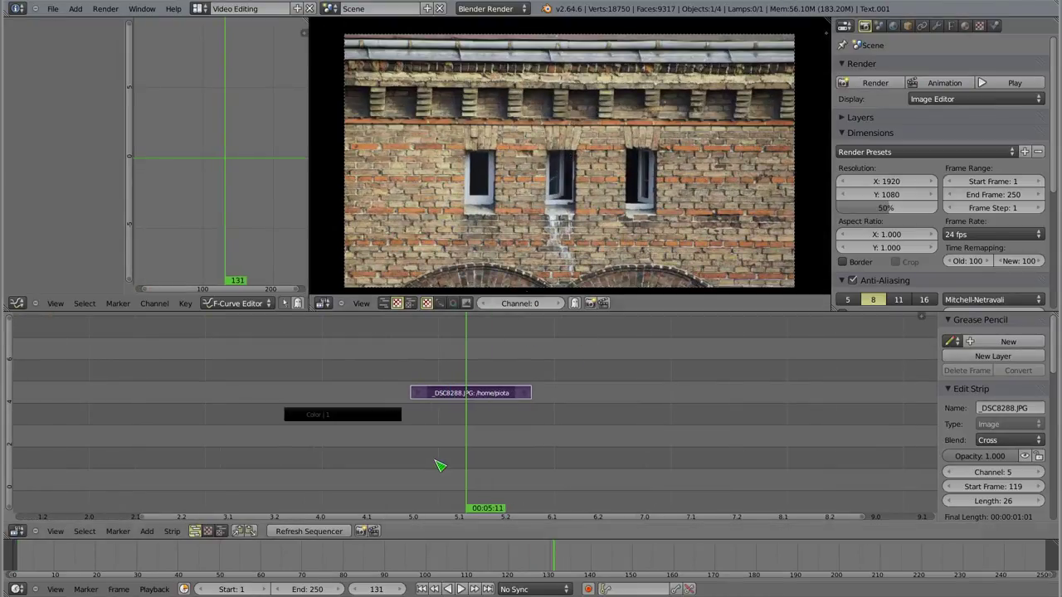
{"action": "left_click_drag", "start_coordinate": [429, 373], "coordinate": [537, 371]}
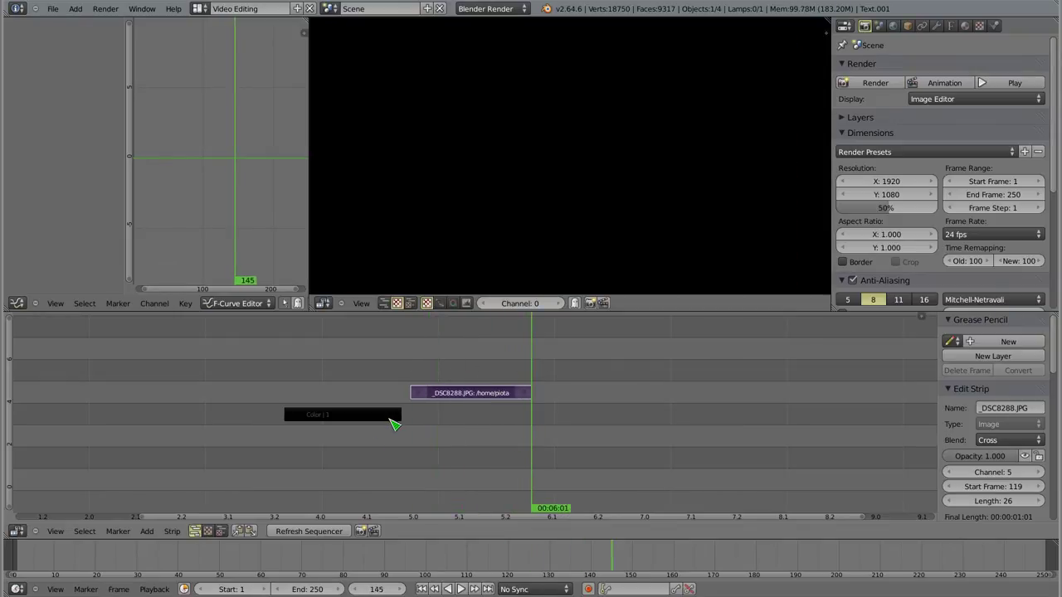
{"action": "scroll", "coordinate": [982, 421], "scroll_direction": "down", "scroll_amount": 2}
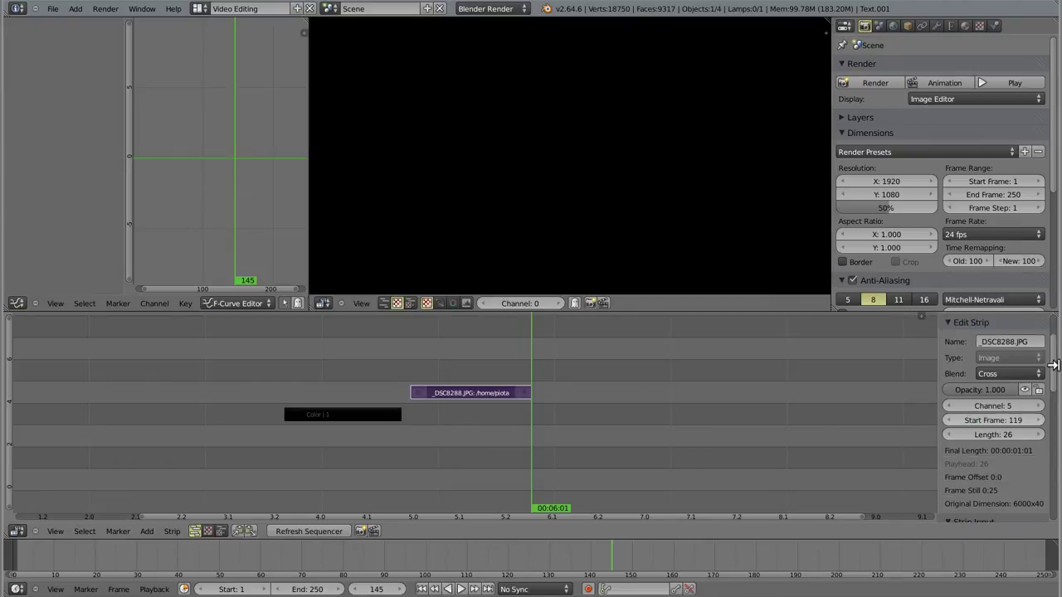
{"action": "left_click", "coordinate": [321, 415]}
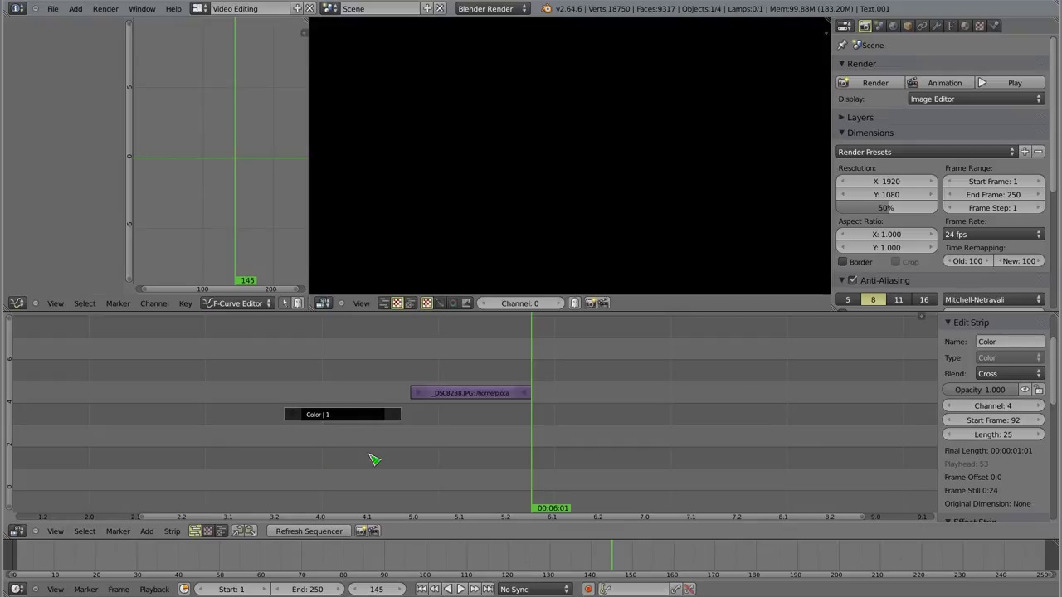
{"action": "mouse_move", "coordinate": [329, 408]}
{"action": "middle_mouse_down", "text": "ctrl"}
{"action": "mouse_move", "coordinate": [347, 371]}
{"action": "mouse_move", "coordinate": [504, 417]}
{"action": "middle_mouse_up", "text": "ctrl"}
{"action": "middle_click_drag", "start_coordinate": [604, 426], "coordinate": [578, 450]}
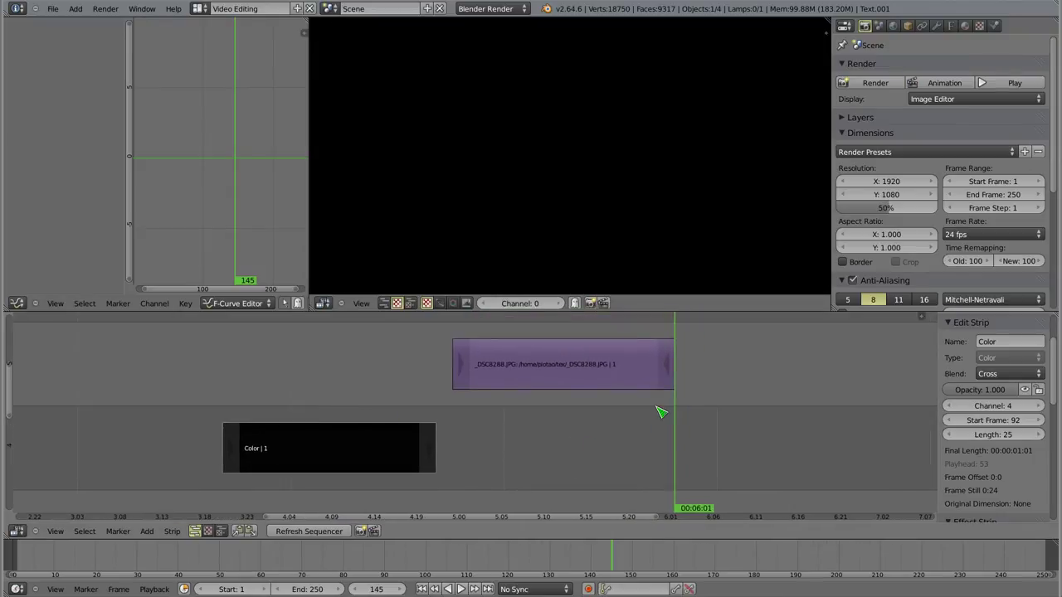
{"action": "left_click", "coordinate": [459, 363]}
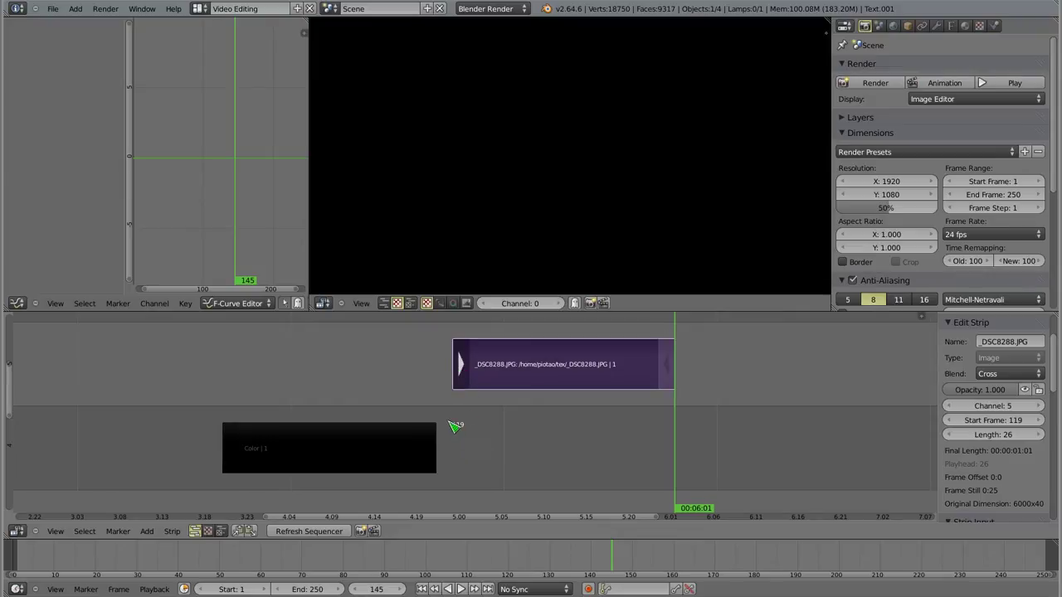
- Inspect the start and end handles of the image strip and the Color strip
{"action": "left_click", "coordinate": [457, 360]}
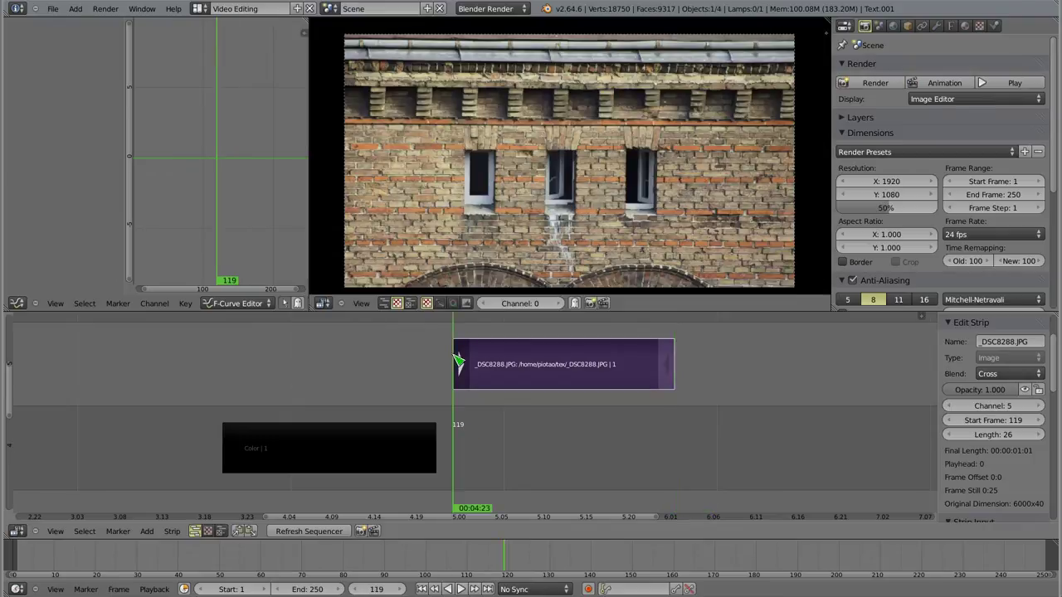
{"action": "right_click", "coordinate": [666, 365]}
{"action": "left_click", "coordinate": [679, 343]}
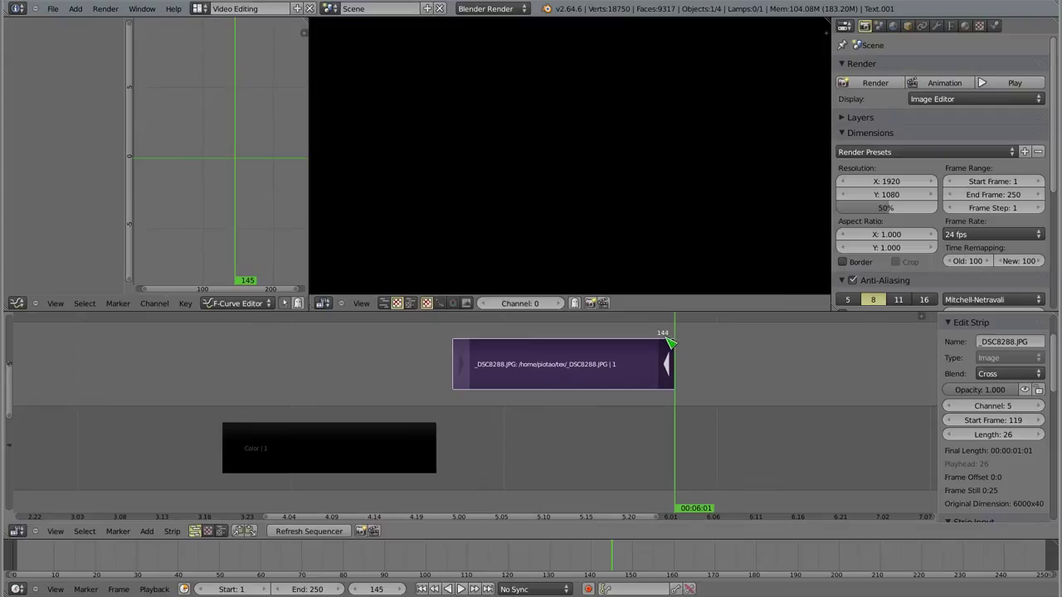
{"action": "right_click", "coordinate": [336, 449]}
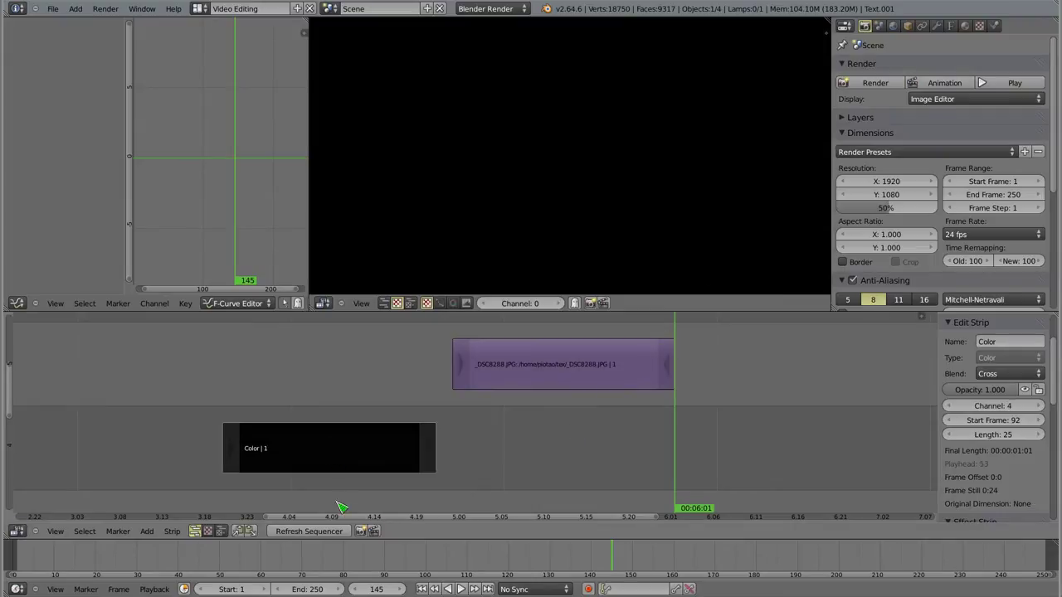
{"action": "right_click", "coordinate": [233, 450]}
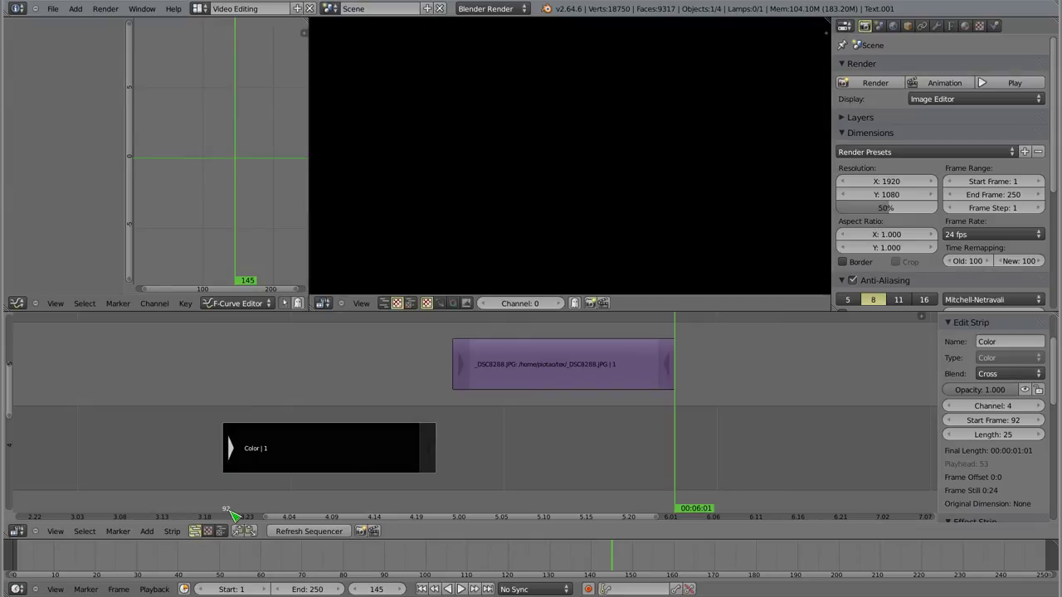
{"action": "right_click", "coordinate": [428, 450]}
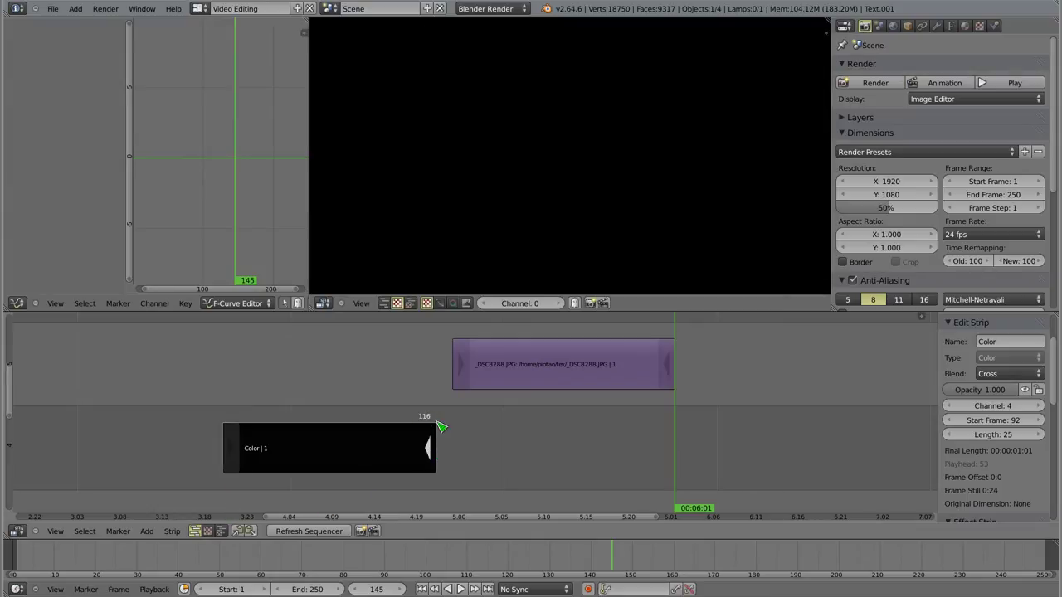
{"action": "right_click", "coordinate": [234, 453]}
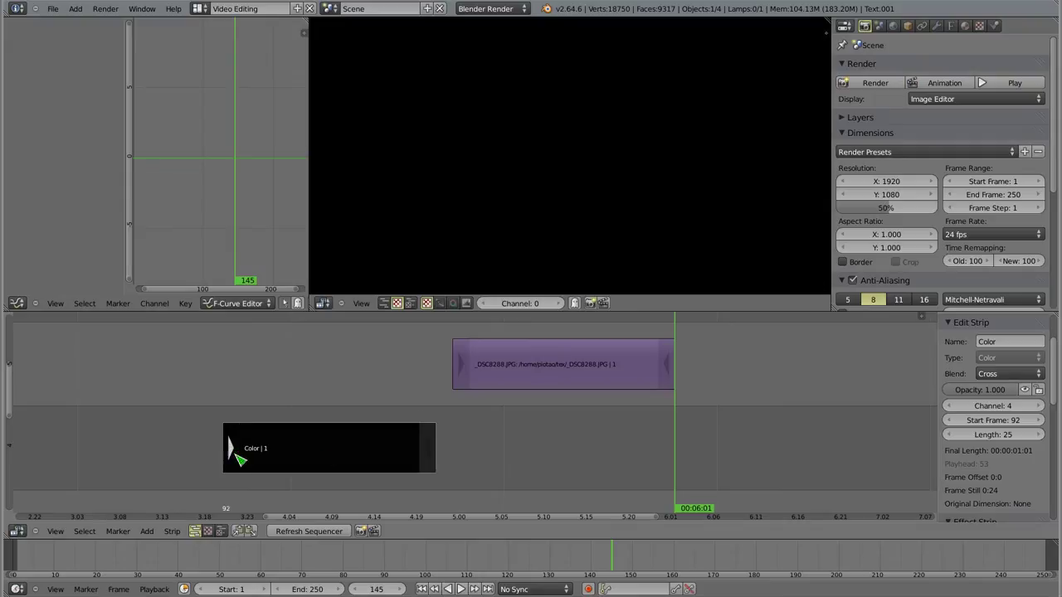
{"action": "right_click", "coordinate": [555, 374]}
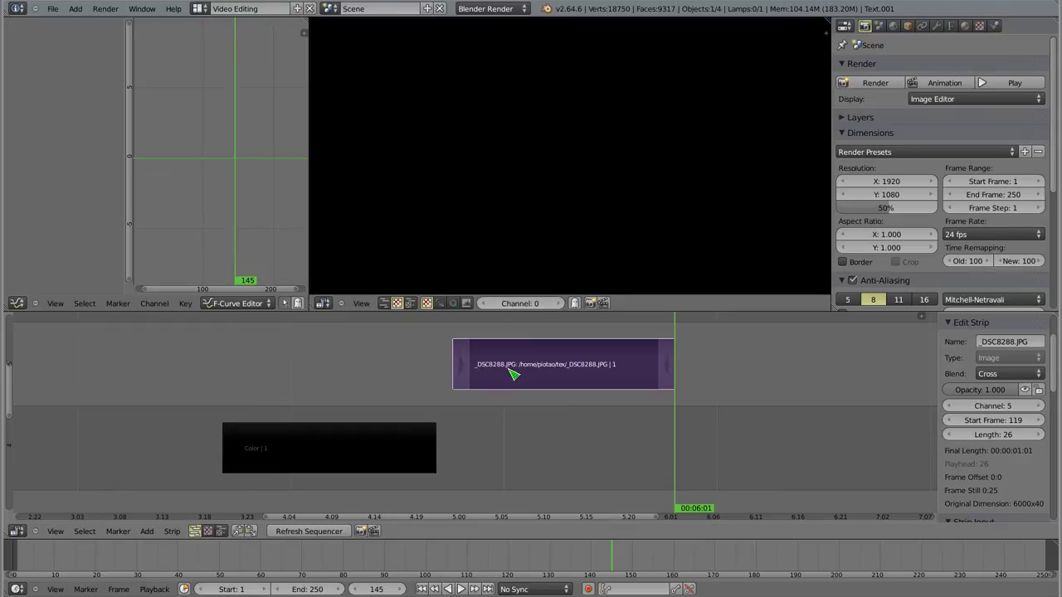
{"action": "right_click", "coordinate": [263, 462]}
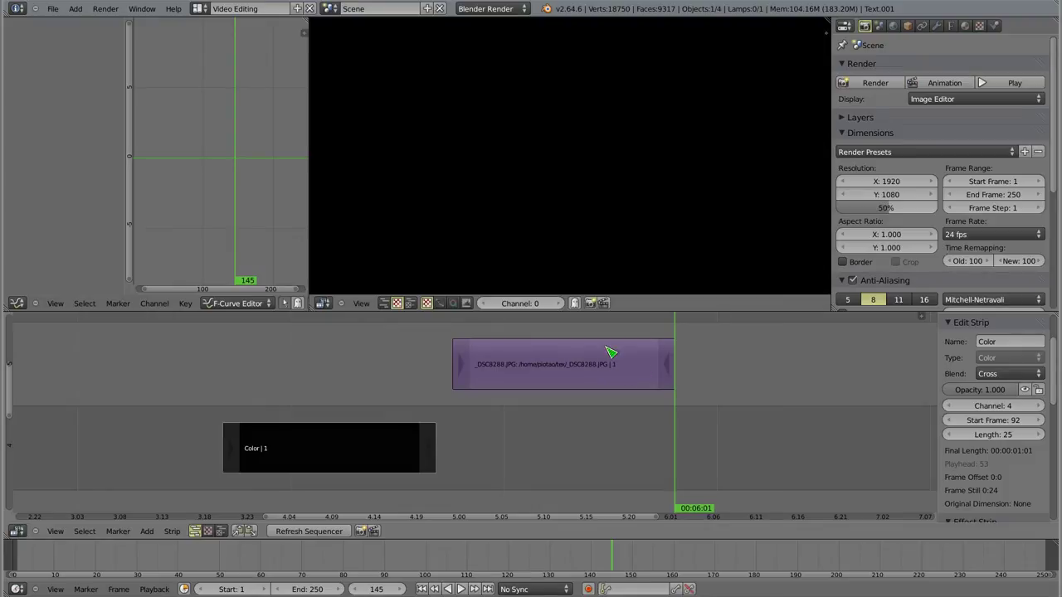
- Move the _DSC8288.JPG strip earlier so it starts at frame 75
{"action": "right_click", "coordinate": [585, 377]}
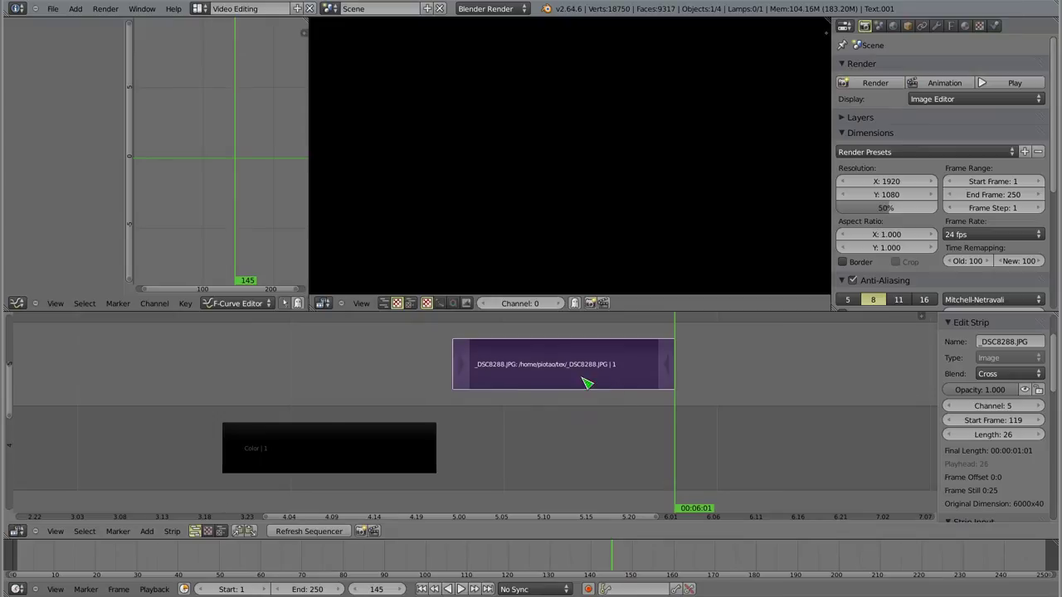
{"action": "key", "text": "g"}
{"action": "key", "text": "shift+a"}
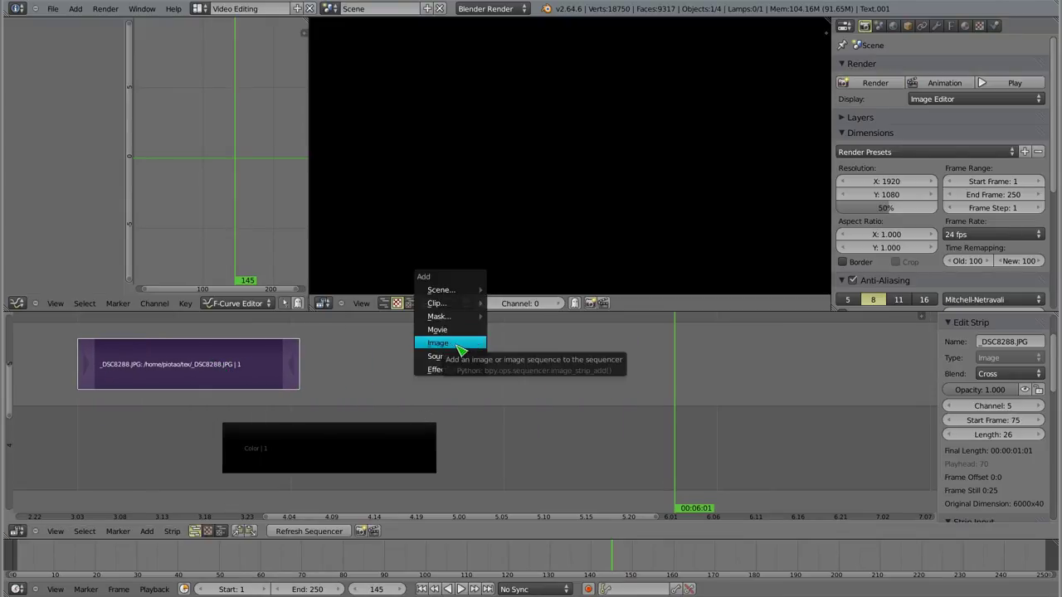
- Add the _DSC8288.JPG photo once more as an image strip
{"action": "left_click", "coordinate": [462, 344]}
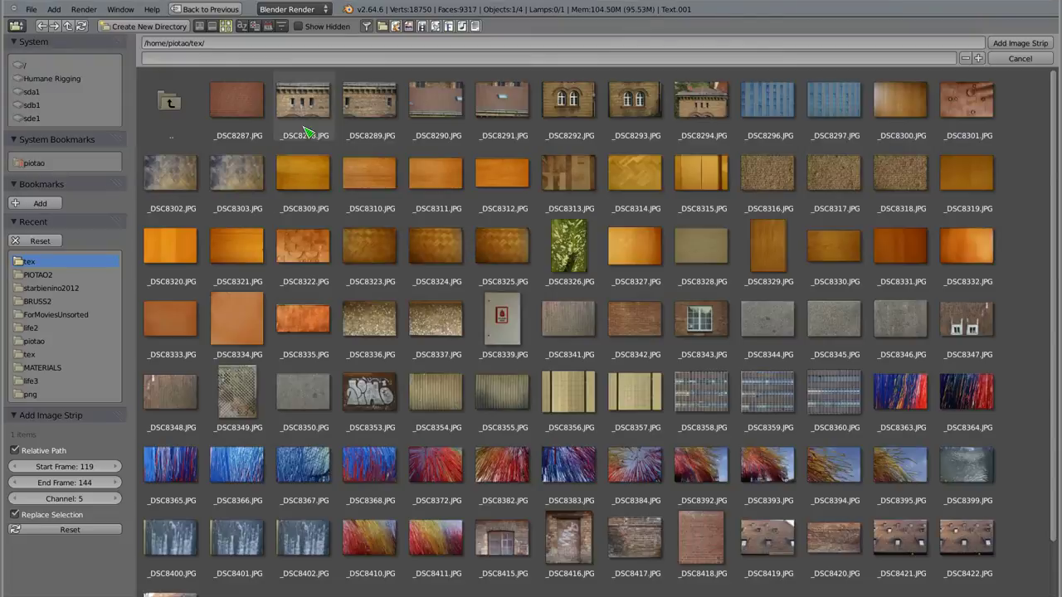
{"action": "left_click", "coordinate": [313, 107]}
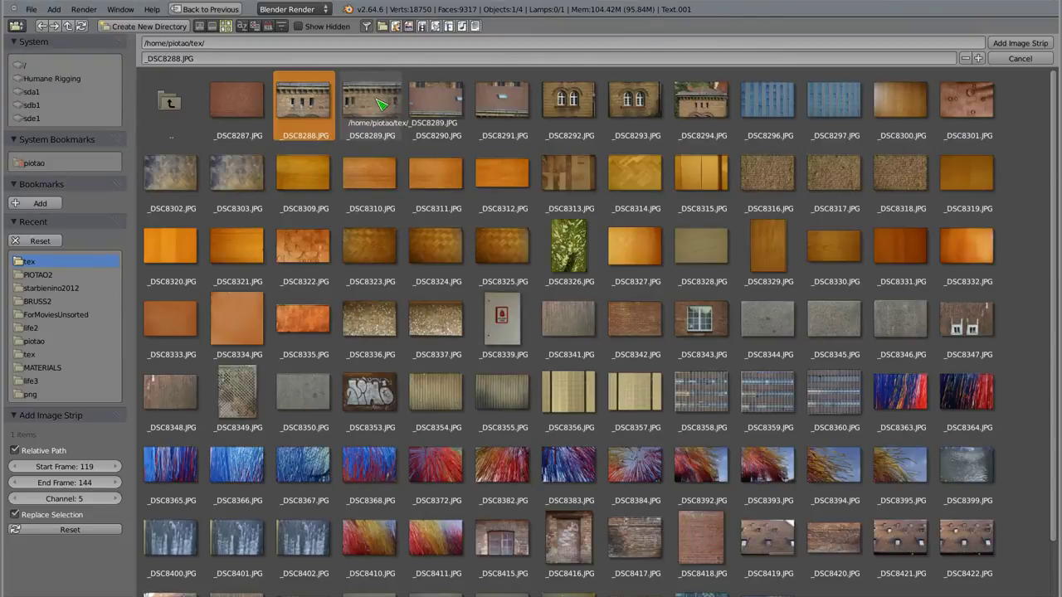
{"action": "key", "text": "Return"}
{"action": "key", "text": "shift+a"}
- Select images _DSC8363 through _DSC8383 and add them as one nine-image strip
{"action": "left_click", "coordinate": [357, 351]}
{"action": "left_click", "coordinate": [313, 116]}
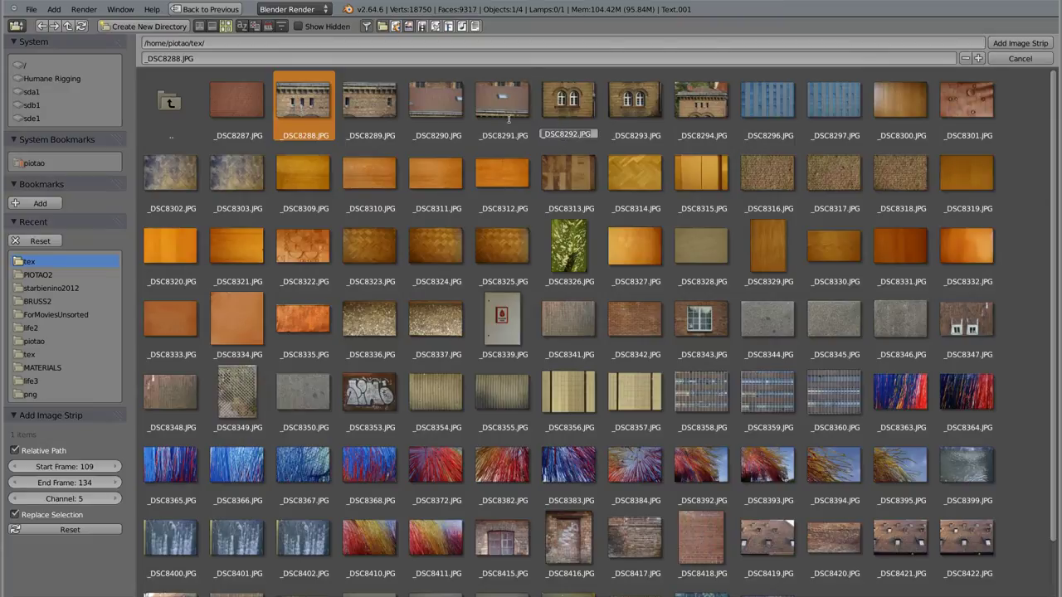
{"action": "key", "text": "b"}
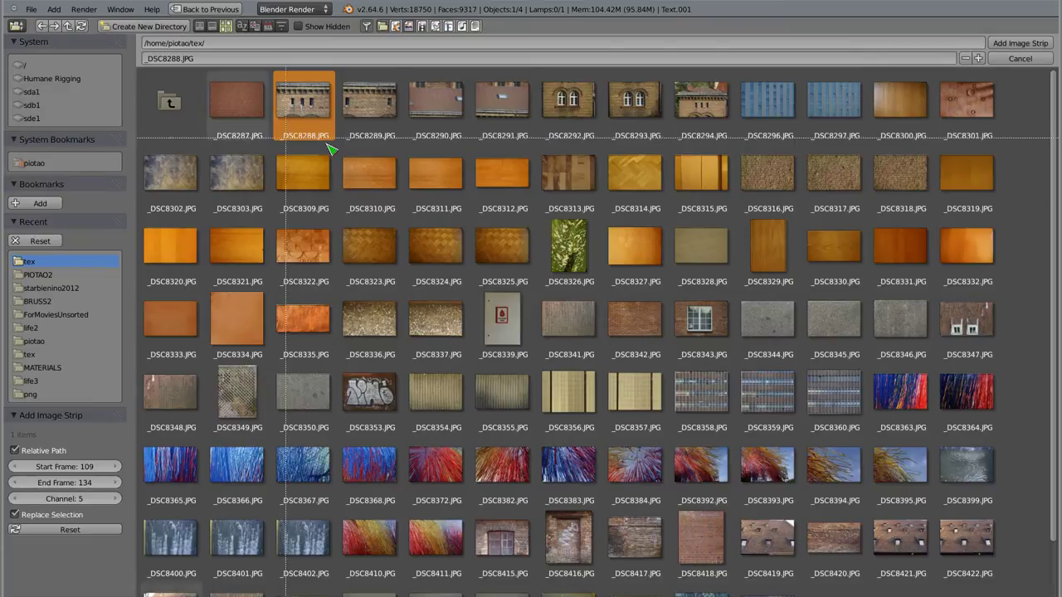
{"action": "left_click_drag", "start_coordinate": [344, 141], "coordinate": [701, 100]}
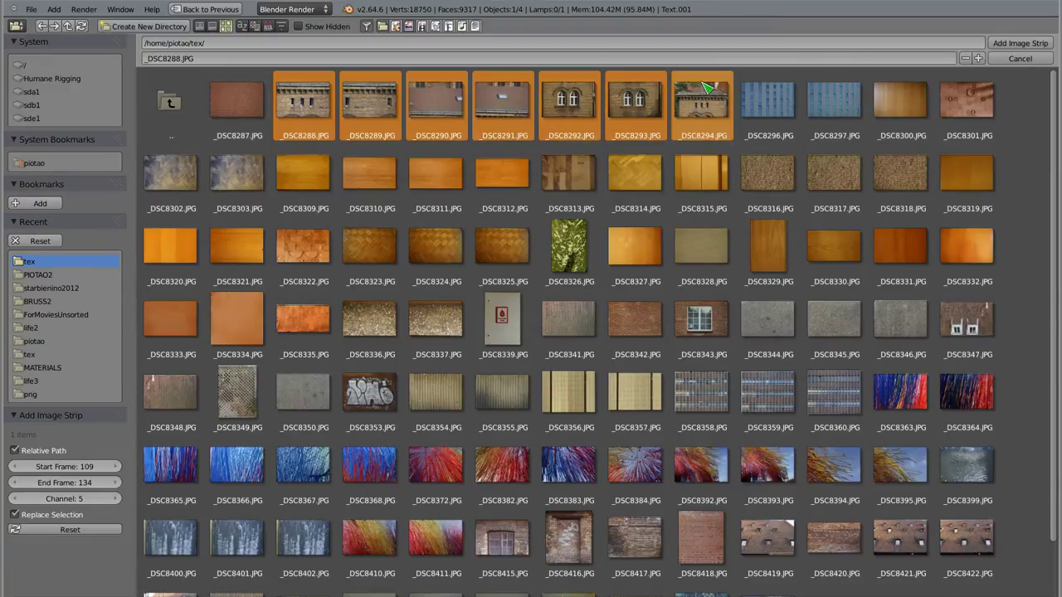
{"action": "left_click", "coordinate": [938, 408]}
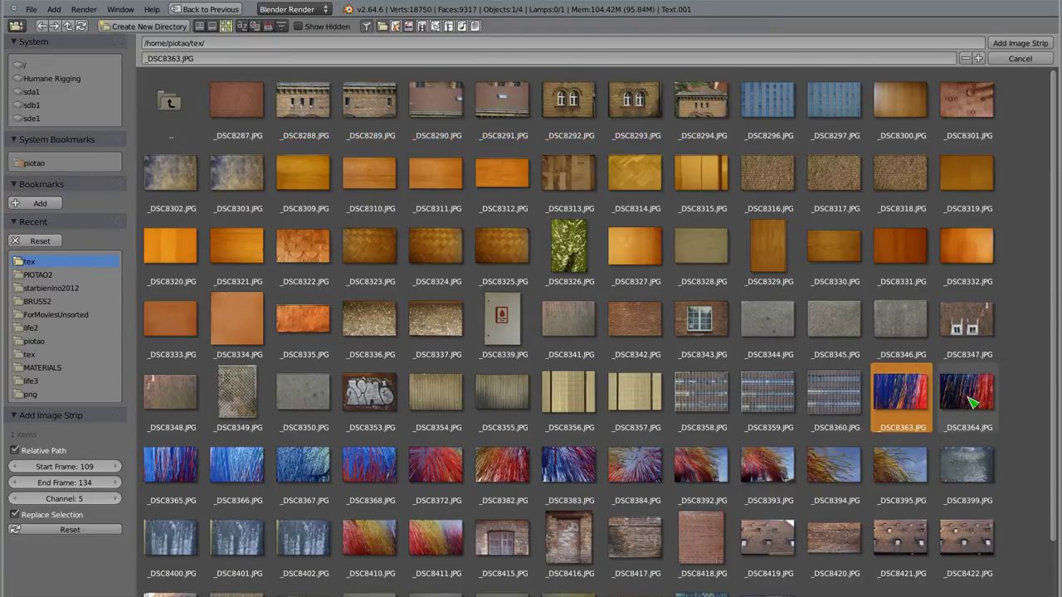
{"action": "left_click", "coordinate": [971, 403], "text": "shift"}
{"action": "left_click_drag", "start_coordinate": [164, 473], "coordinate": [863, 469]}
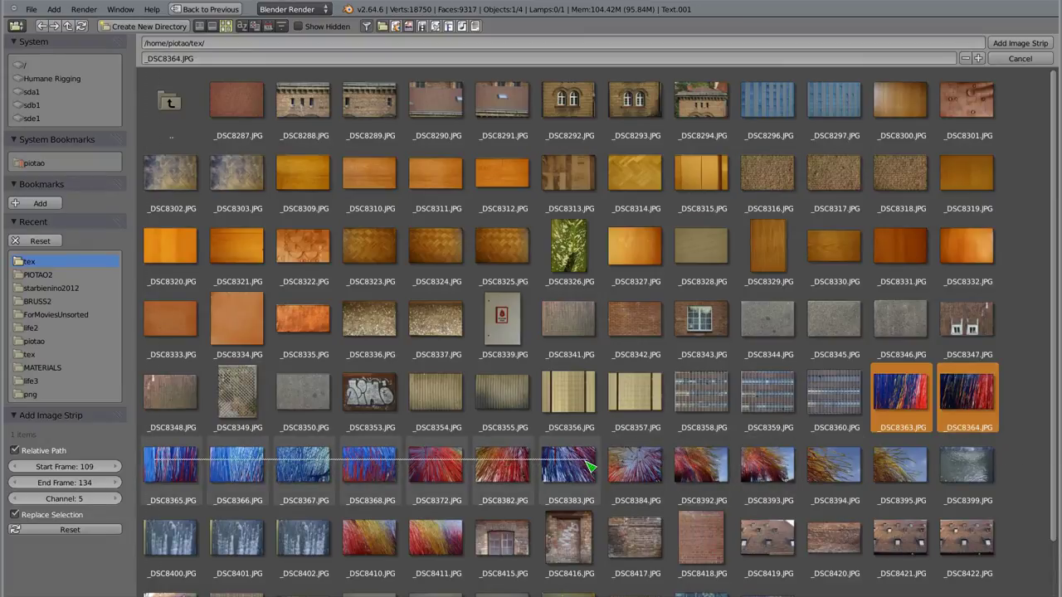
{"action": "left_click_drag", "start_coordinate": [862, 469], "coordinate": [585, 470]}
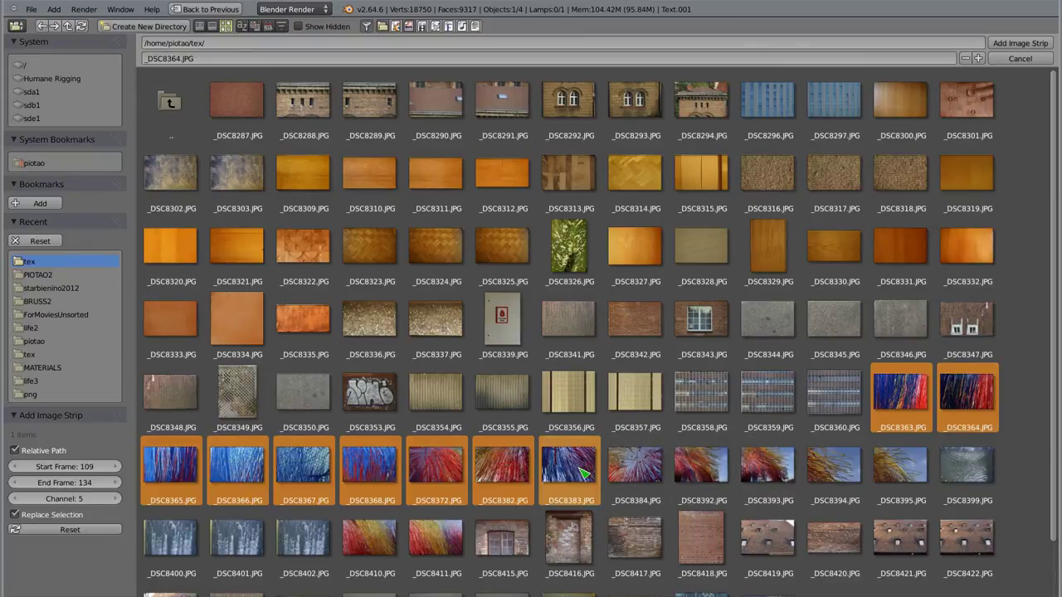
{"action": "left_click", "coordinate": [1020, 46]}
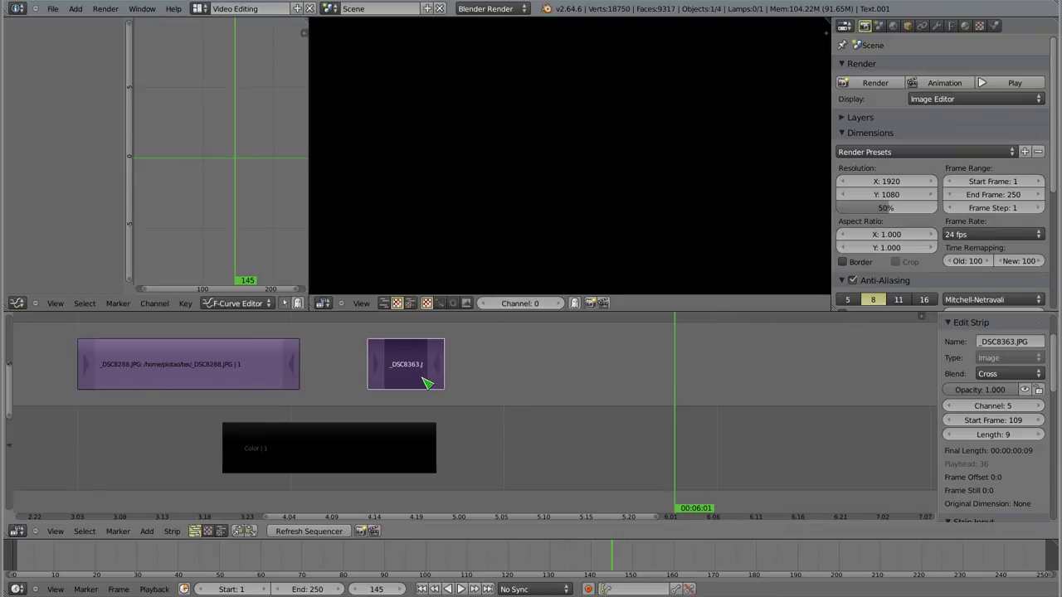
- Scrub through frames 109–117 to preview each image in the new strip
{"action": "scroll", "coordinate": [431, 371], "scroll_direction": "up", "scroll_amount": 1}
{"action": "scroll", "coordinate": [433, 372], "scroll_direction": "up", "scroll_amount": 4}
{"action": "scroll", "coordinate": [437, 374], "scroll_direction": "up", "scroll_amount": 2}
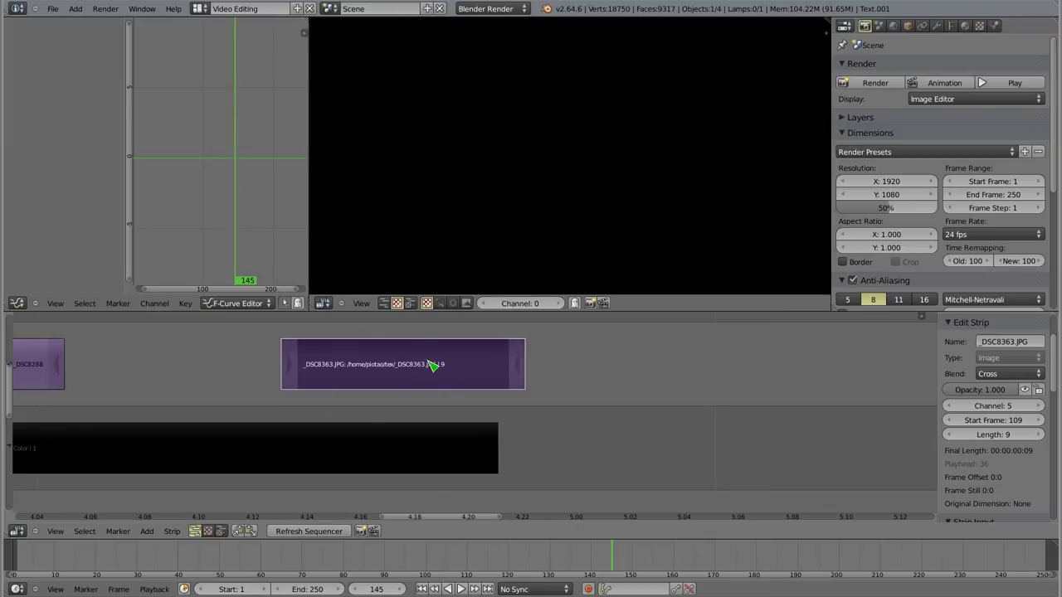
{"action": "left_click", "coordinate": [283, 329]}
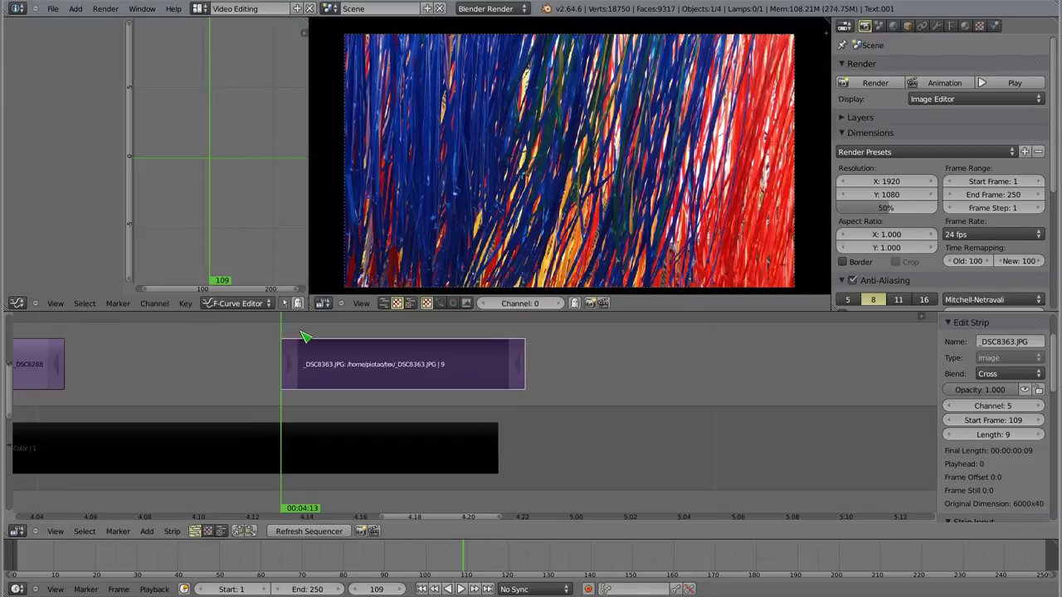
{"action": "left_click", "coordinate": [311, 336]}
{"action": "left_click", "coordinate": [336, 334]}
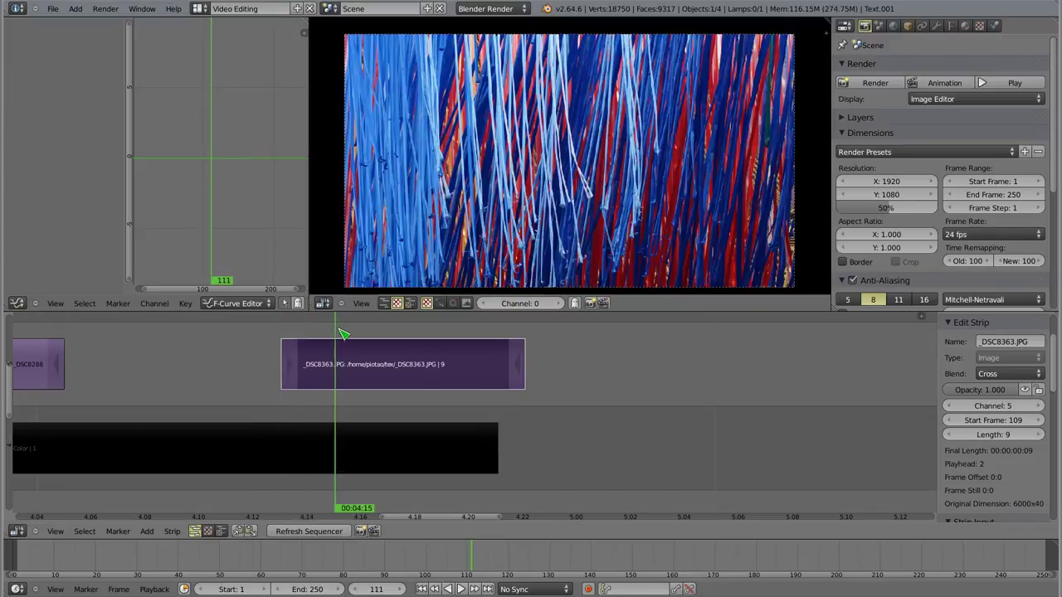
{"action": "left_click", "coordinate": [362, 332]}
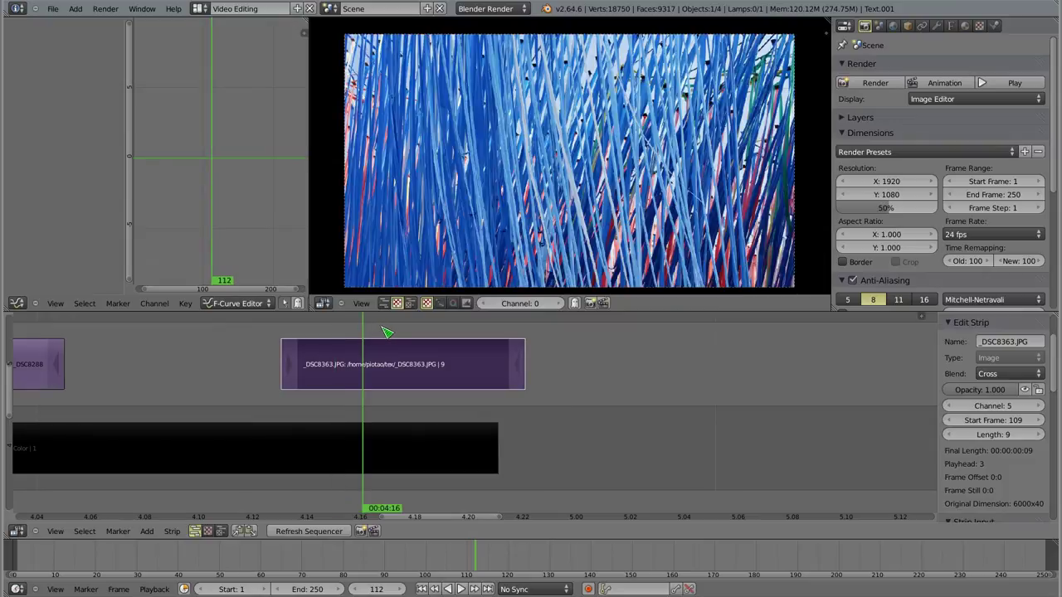
{"action": "left_click", "coordinate": [398, 332]}
{"action": "mouse_move", "coordinate": [421, 332]}
{"action": "left_mouse_down"}
{"action": "mouse_move", "coordinate": [524, 332]}
{"action": "mouse_move", "coordinate": [297, 338]}
{"action": "left_mouse_up"}
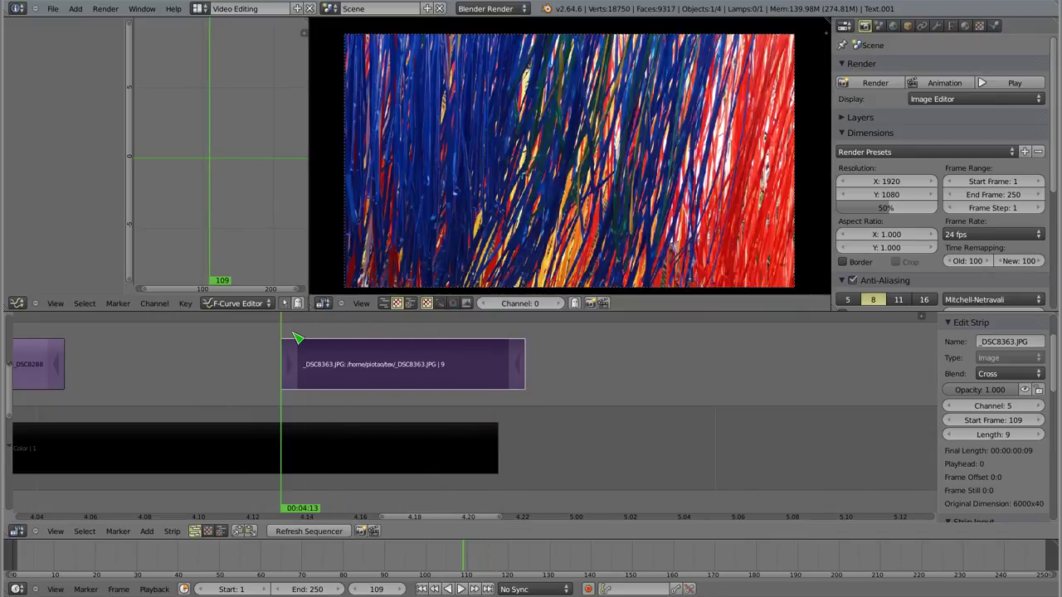
- Zoom the timeline out, then widen and enlarge the strip properties sidebar
{"action": "mouse_move", "coordinate": [218, 368]}
{"action": "middle_mouse_down", "text": "ctrl"}
{"action": "mouse_move", "coordinate": [467, 379]}
{"action": "mouse_move", "coordinate": [488, 369]}
{"action": "middle_mouse_up", "text": "ctrl"}
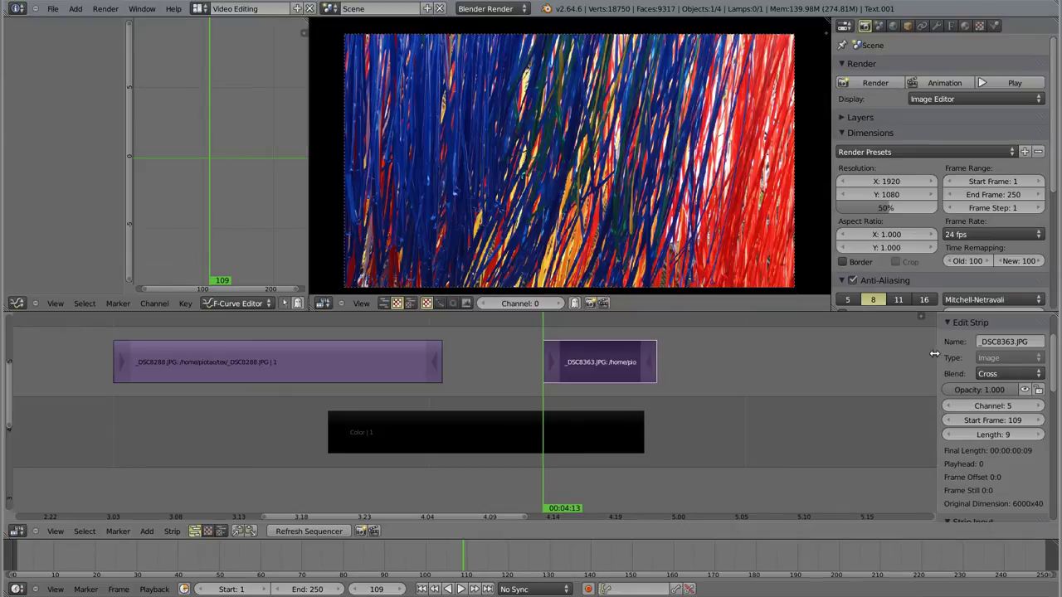
{"action": "left_click_drag", "start_coordinate": [936, 354], "coordinate": [816, 358]}
{"action": "middle_click_drag", "start_coordinate": [850, 352], "coordinate": [860, 388], "text": "ctrl"}
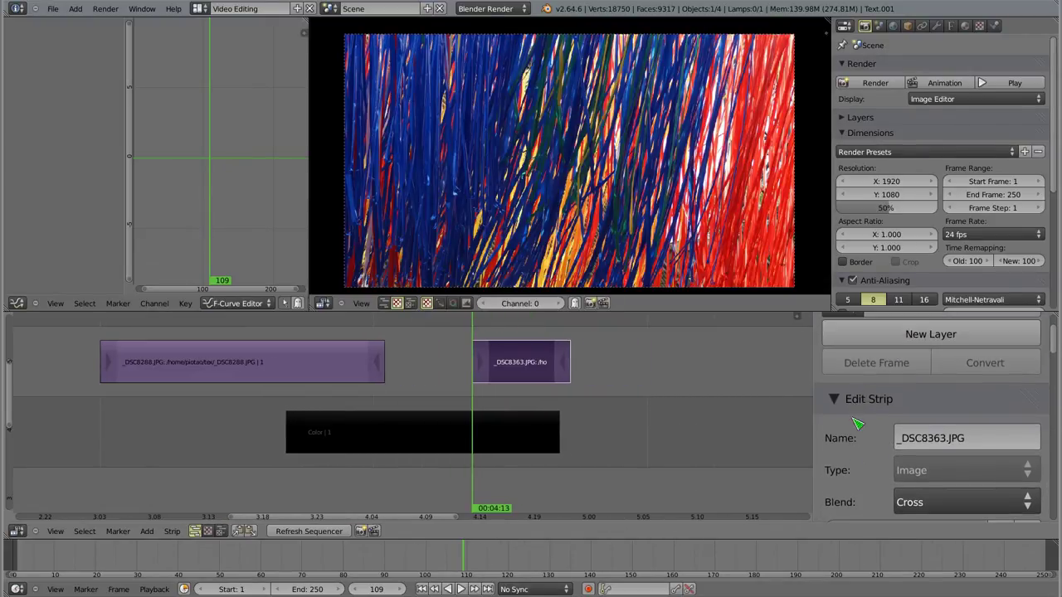
- Collapse the Grease Pencil, Edit Strip, Strip Input, Filter, Proxy/Timecode and Modifiers sections
{"action": "scroll", "coordinate": [855, 454], "scroll_direction": "up", "scroll_amount": 2}
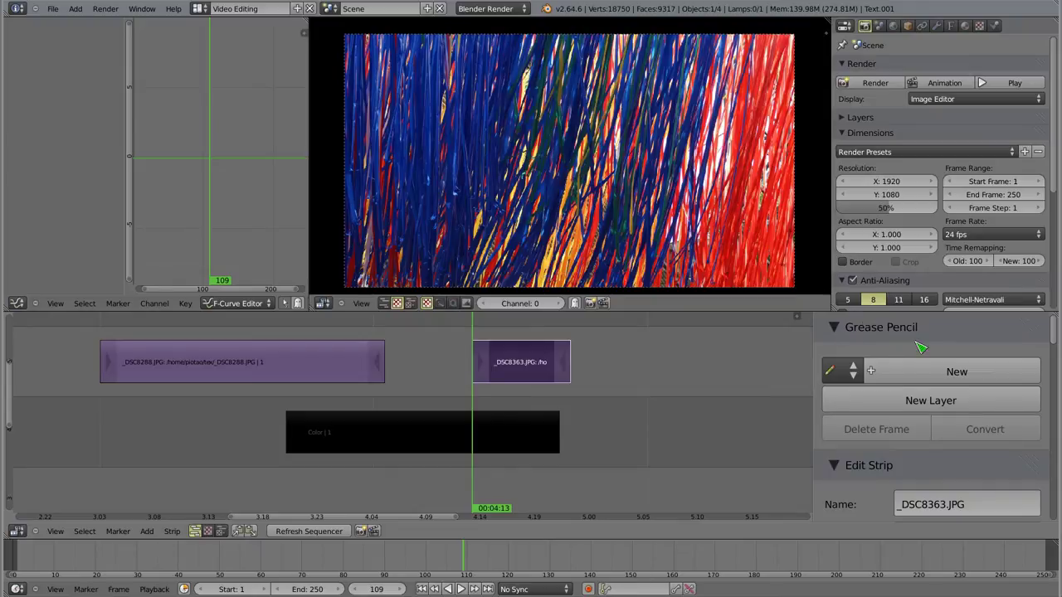
{"action": "left_click", "coordinate": [836, 328]}
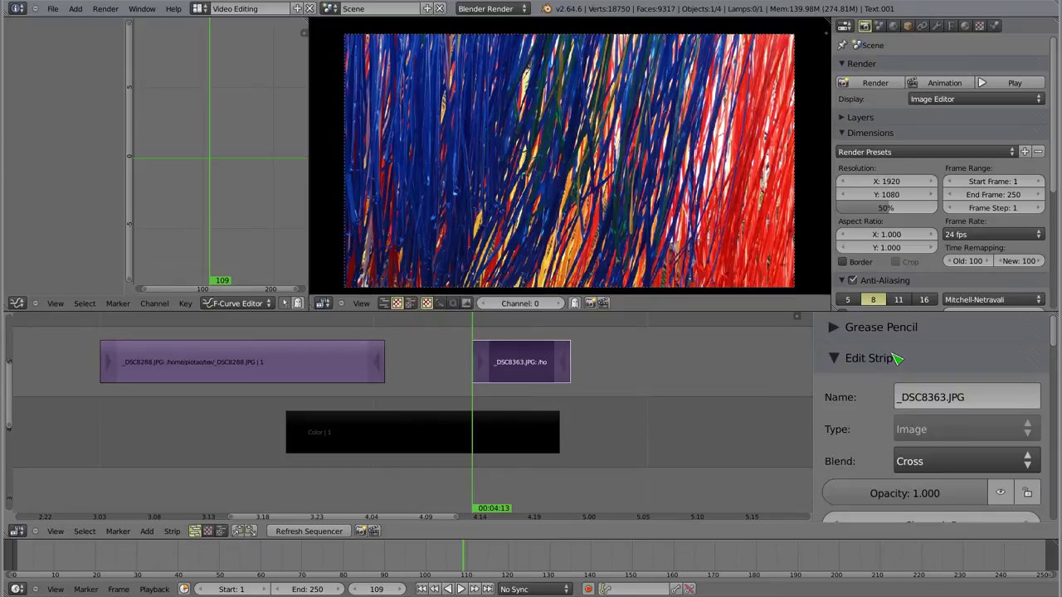
{"action": "scroll", "coordinate": [857, 419], "scroll_direction": "down", "scroll_amount": 1}
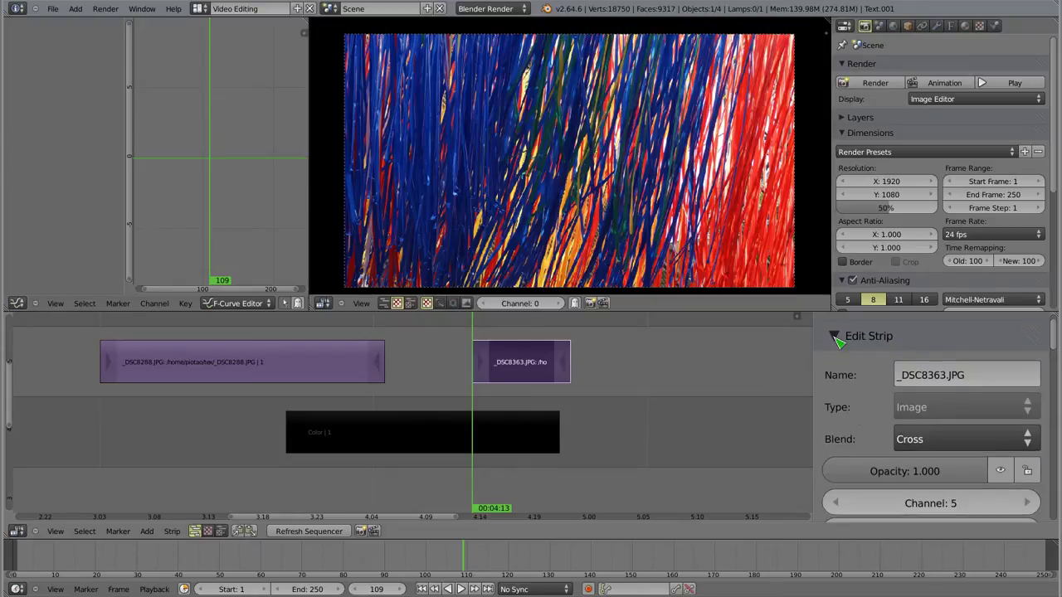
{"action": "left_click", "coordinate": [836, 337]}
{"action": "left_click", "coordinate": [833, 371]}
{"action": "left_click", "coordinate": [833, 401]}
{"action": "left_click", "coordinate": [834, 431]}
{"action": "left_click", "coordinate": [834, 461]}
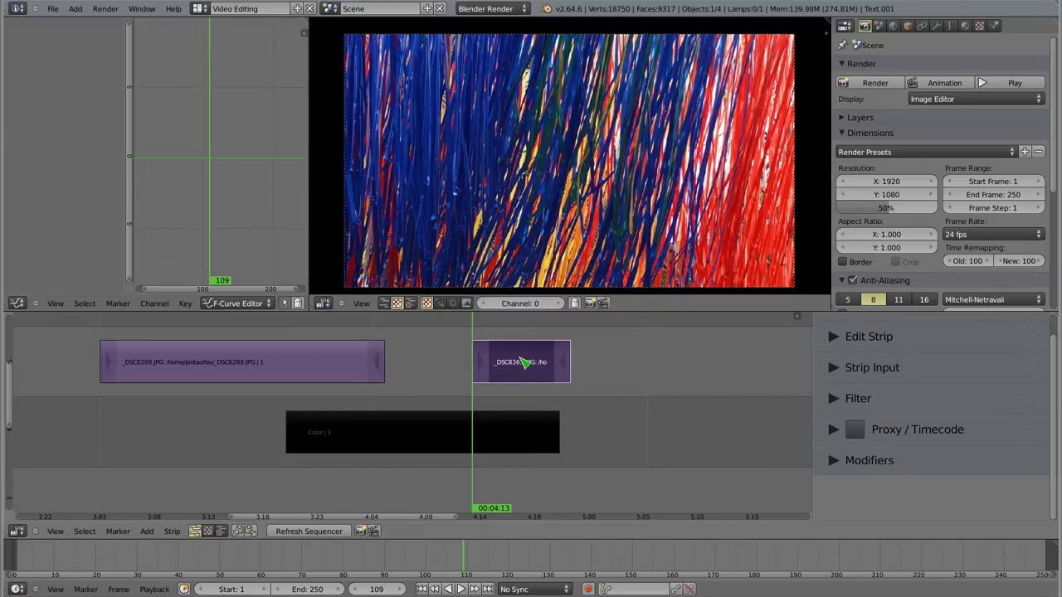
- Select the black Color strip, then the _DSC8363 strip, to inspect their properties
{"action": "right_click", "coordinate": [437, 439]}
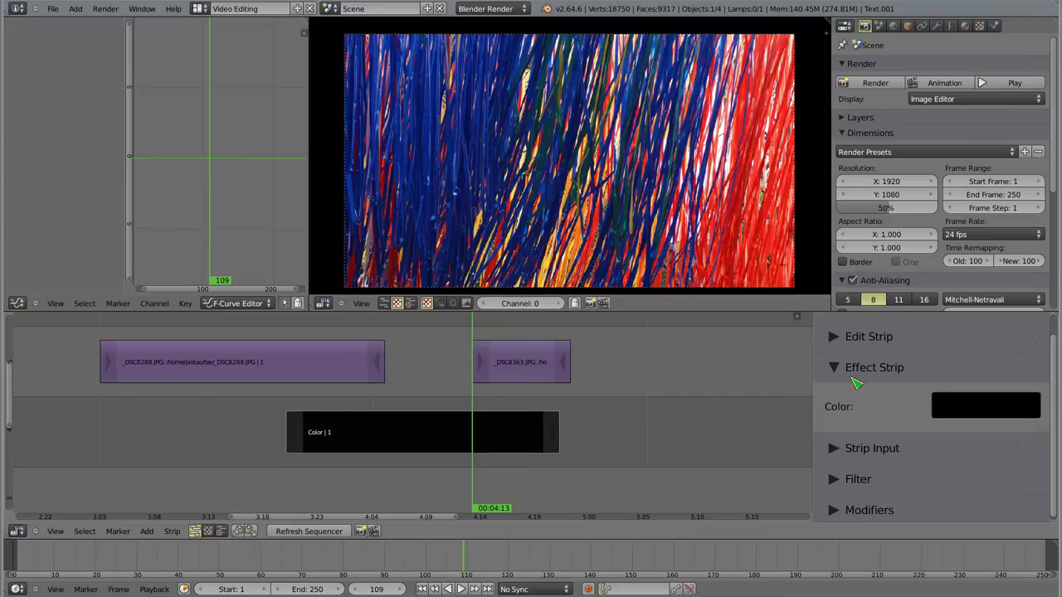
{"action": "right_click", "coordinate": [515, 369]}
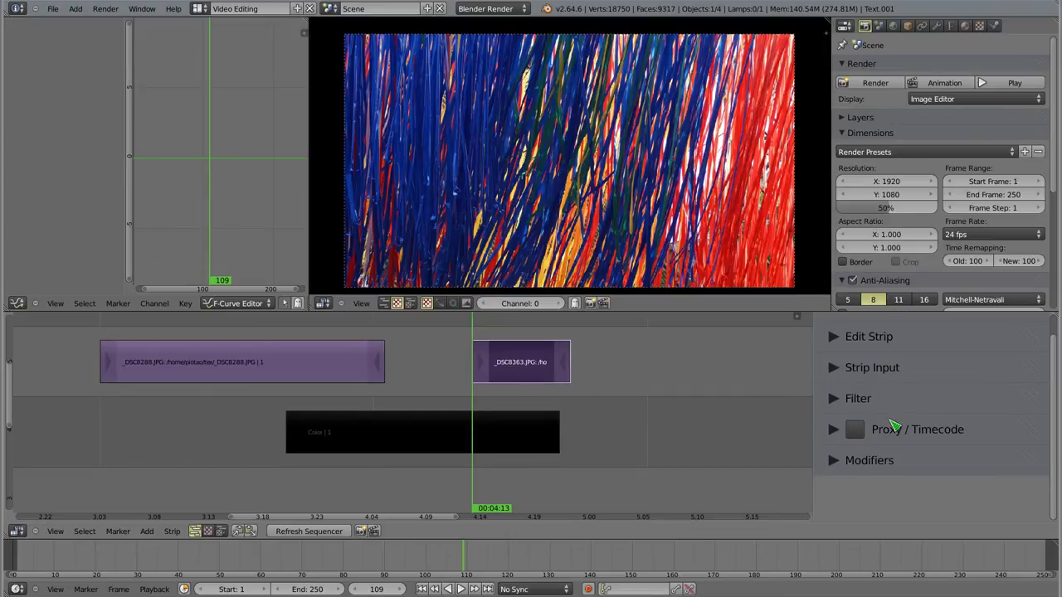
{"action": "scroll", "coordinate": [904, 424], "scroll_direction": "up", "scroll_amount": 1}
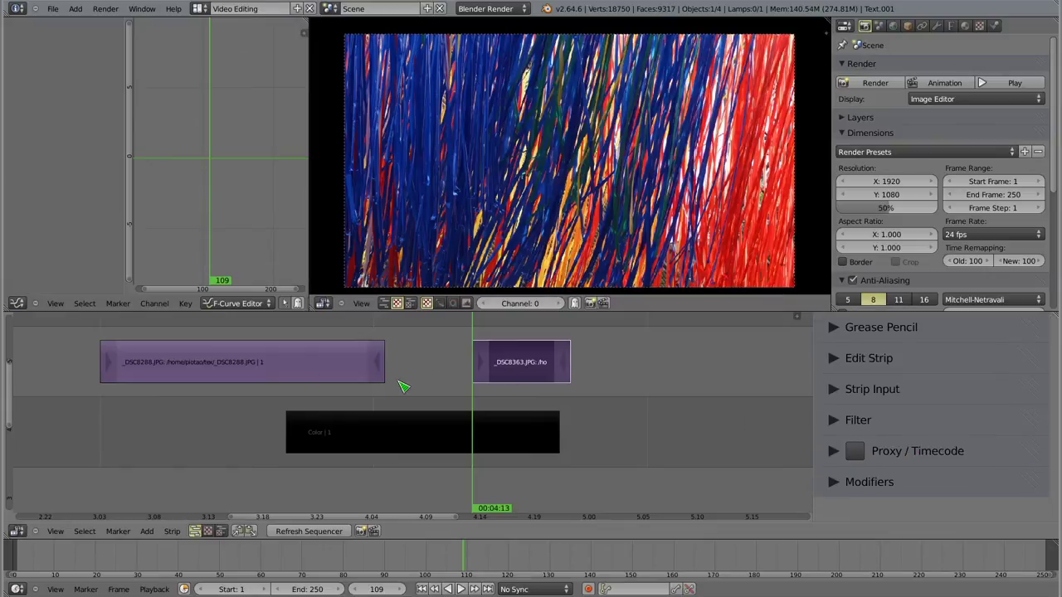
{"action": "scroll", "coordinate": [448, 374], "scroll_direction": "down", "scroll_amount": 1}
{"action": "scroll", "coordinate": [435, 376], "scroll_direction": "down", "scroll_amount": 1}
{"action": "scroll", "coordinate": [435, 376], "scroll_direction": "down", "scroll_amount": 2}
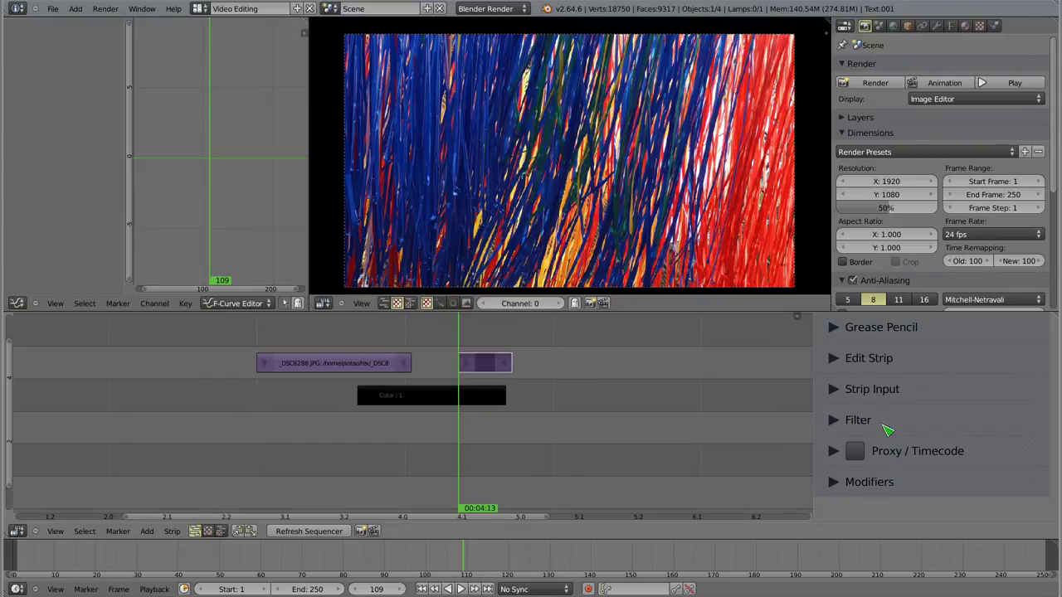
- Step to frames 113–114 and expand the Edit Strip section
{"action": "left_click", "coordinate": [487, 378]}
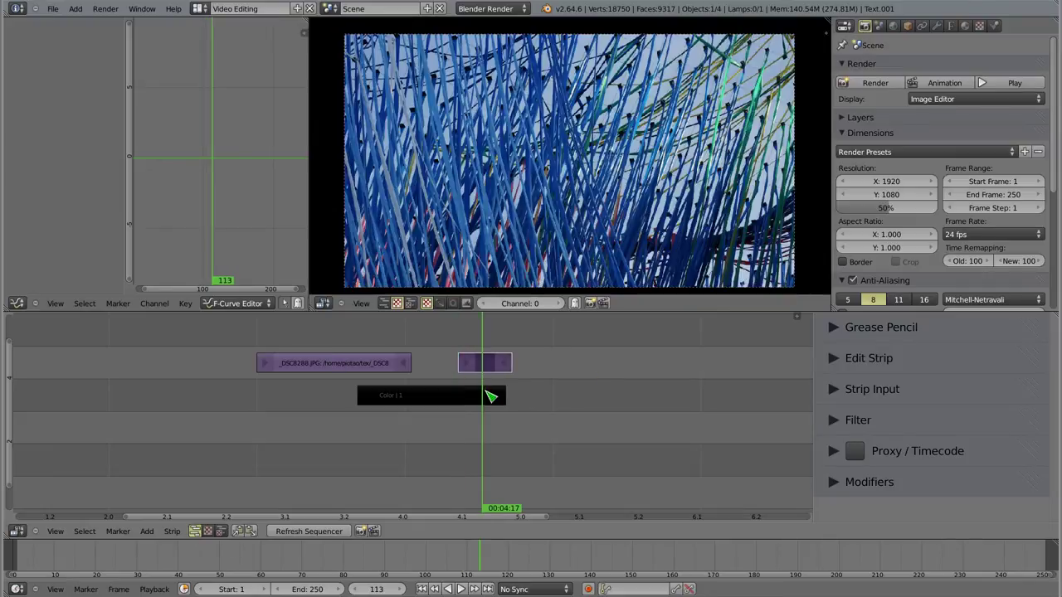
{"action": "left_click", "coordinate": [488, 350]}
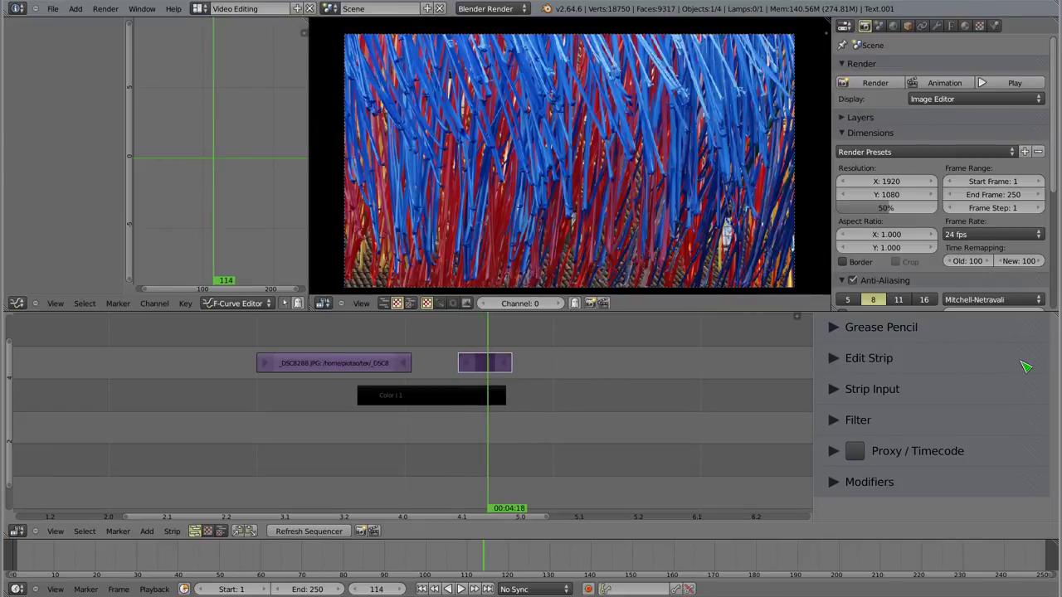
{"action": "left_click", "coordinate": [833, 362]}
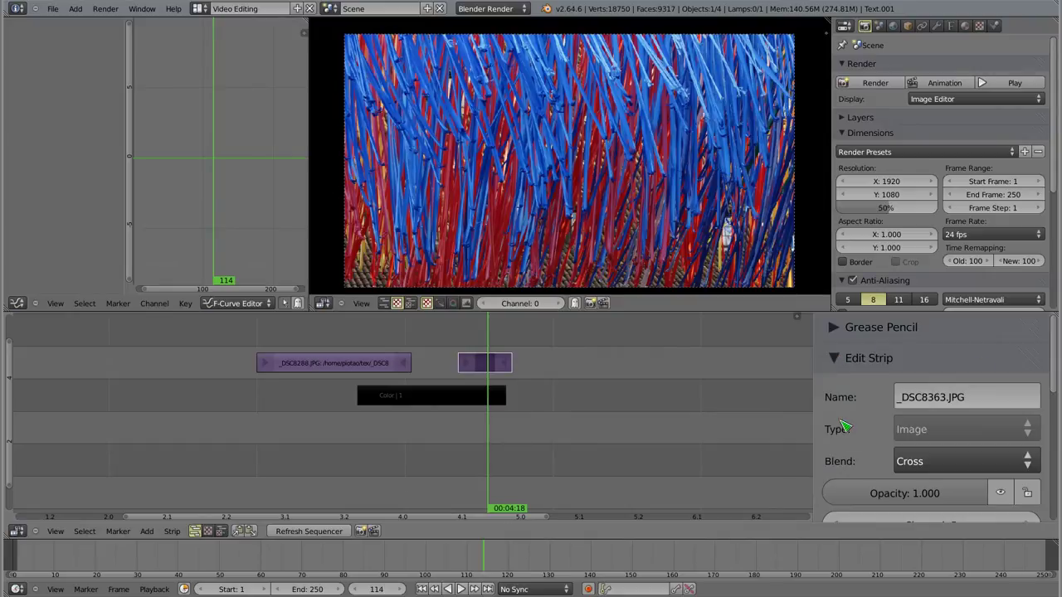
{"action": "scroll", "coordinate": [845, 412], "scroll_direction": "down", "scroll_amount": 1}
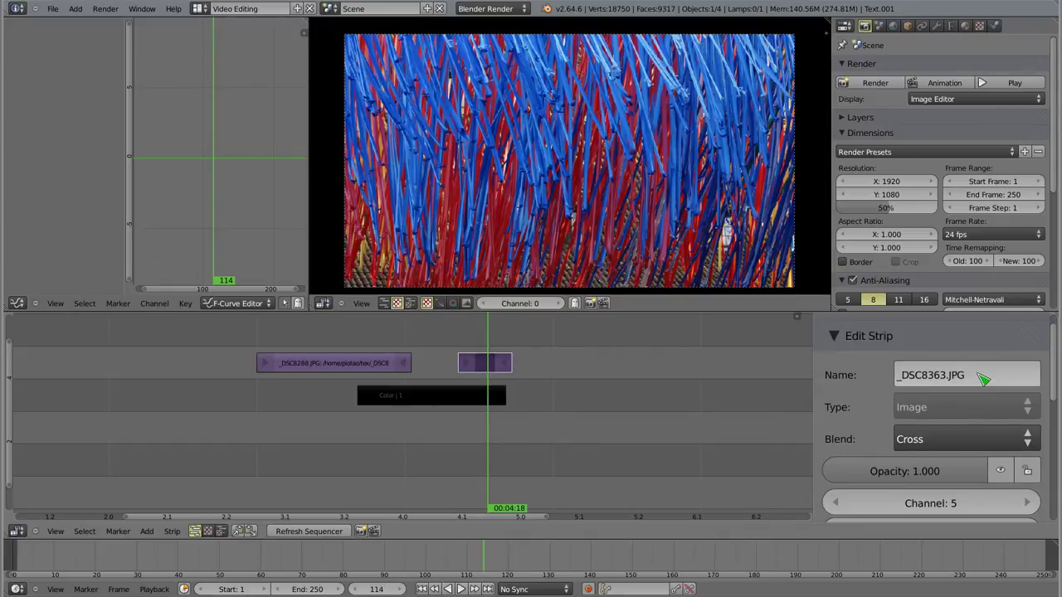
{"action": "mouse_move", "coordinate": [486, 363]}
{"action": "middle_mouse_down", "text": "ctrl"}
{"action": "mouse_move", "coordinate": [478, 377]}
{"action": "mouse_move", "coordinate": [543, 390]}
{"action": "middle_mouse_up", "text": "ctrl"}
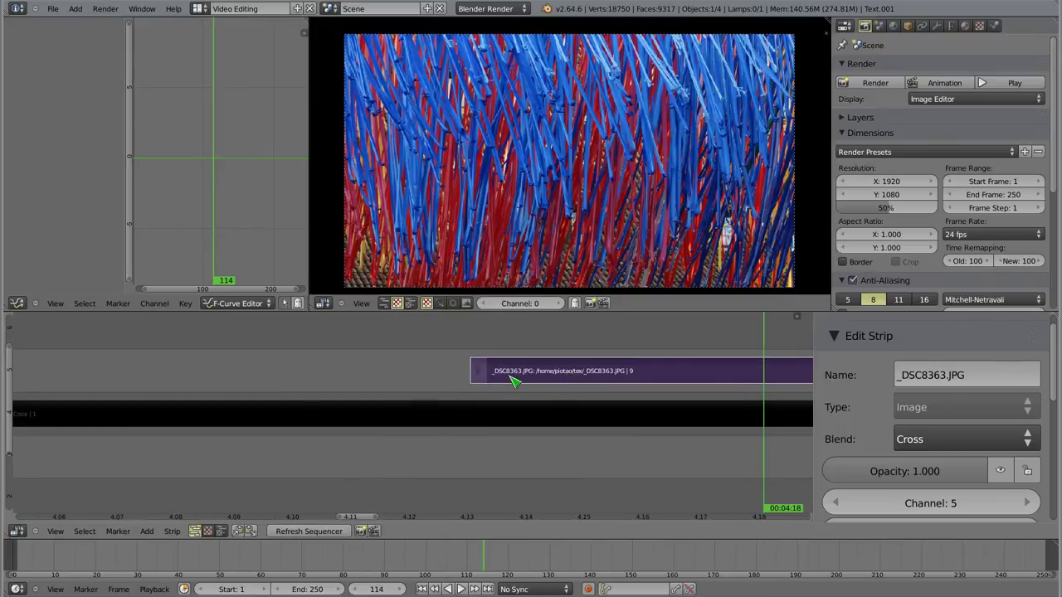
- Set the strip's name to KOLORY
{"action": "left_click", "coordinate": [962, 375]}
{"action": "type", "text": "KOLOR"}
{"action": "type", "text": "Y"}
{"action": "key", "text": "Return"}
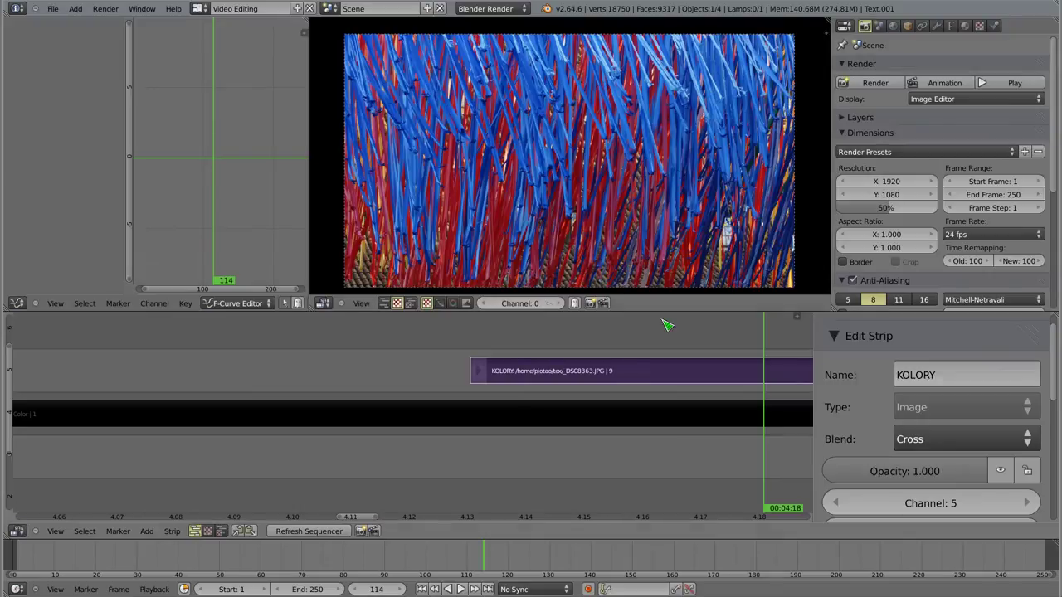
{"action": "mouse_move", "coordinate": [523, 391]}
{"action": "middle_mouse_down", "text": "ctrl"}
{"action": "mouse_move", "coordinate": [555, 372]}
{"action": "mouse_move", "coordinate": [543, 374]}
{"action": "middle_mouse_up", "text": "ctrl"}
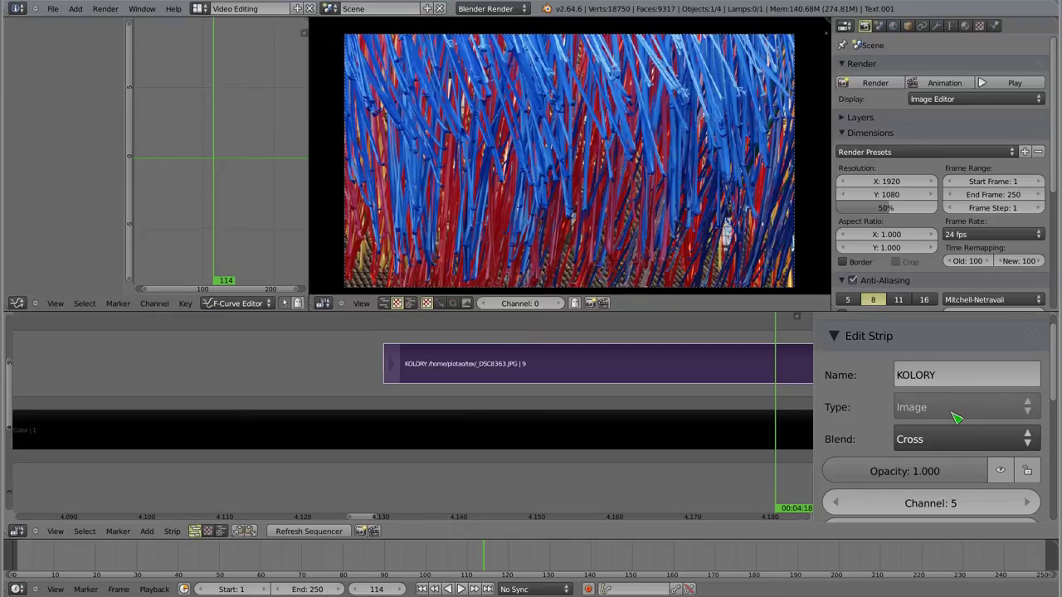
- Select the black Color strip on channel 4 and move the playhead back to frame 111
{"action": "scroll", "coordinate": [543, 375], "scroll_direction": "down", "scroll_amount": 2}
{"action": "scroll", "coordinate": [539, 399], "scroll_direction": "down", "scroll_amount": 3}
{"action": "right_click", "coordinate": [535, 416]}
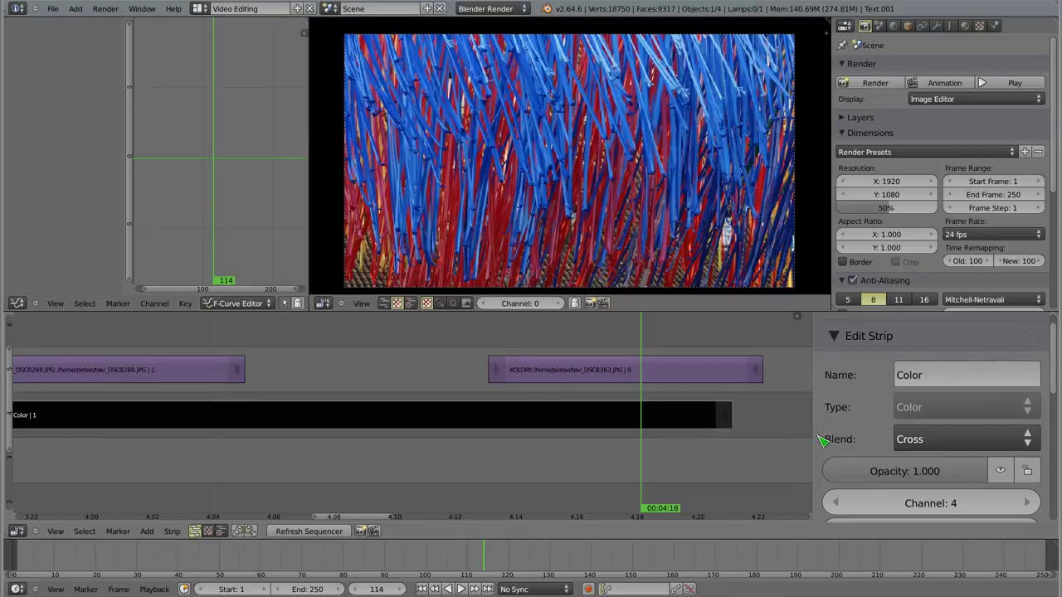
{"action": "mouse_move", "coordinate": [587, 350]}
{"action": "left_mouse_down"}
{"action": "mouse_move", "coordinate": [685, 351]}
{"action": "mouse_move", "coordinate": [543, 353]}
{"action": "left_mouse_up"}
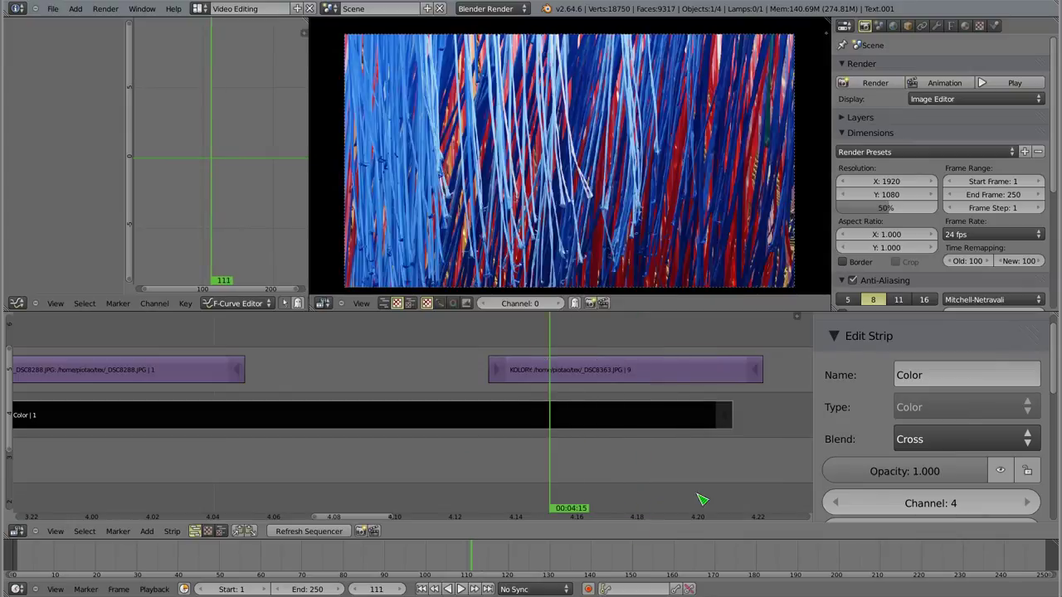
{"action": "scroll", "coordinate": [628, 434], "scroll_direction": "down", "scroll_amount": 6}
{"action": "scroll", "coordinate": [564, 451], "scroll_direction": "up", "scroll_amount": 2}
- Move the _DSC8288.JPG strip later onto channel 6 and nudge KOLORY slightly earlier
{"action": "scroll", "coordinate": [535, 445], "scroll_direction": "up", "scroll_amount": 2}
{"action": "right_click", "coordinate": [517, 430]}
{"action": "key", "text": "g"}
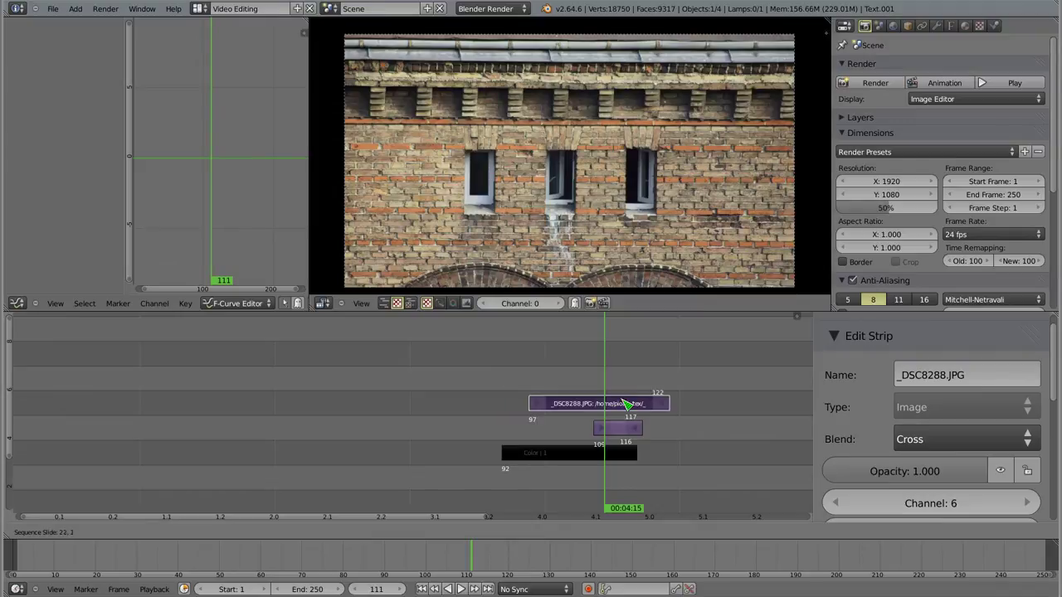
{"action": "left_click", "coordinate": [626, 403]}
{"action": "right_click", "coordinate": [616, 438]}
{"action": "key", "text": "g"}
{"action": "left_click", "coordinate": [618, 440]}
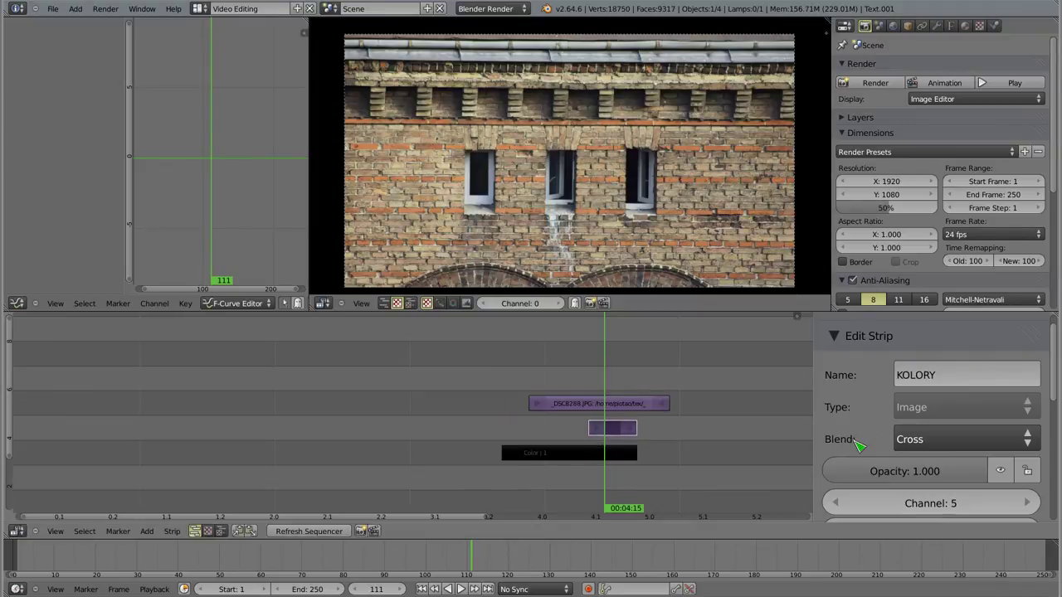
- Change the _DSC8288.JPG strip's blend mode from Cross to Replace
{"action": "right_click", "coordinate": [587, 408]}
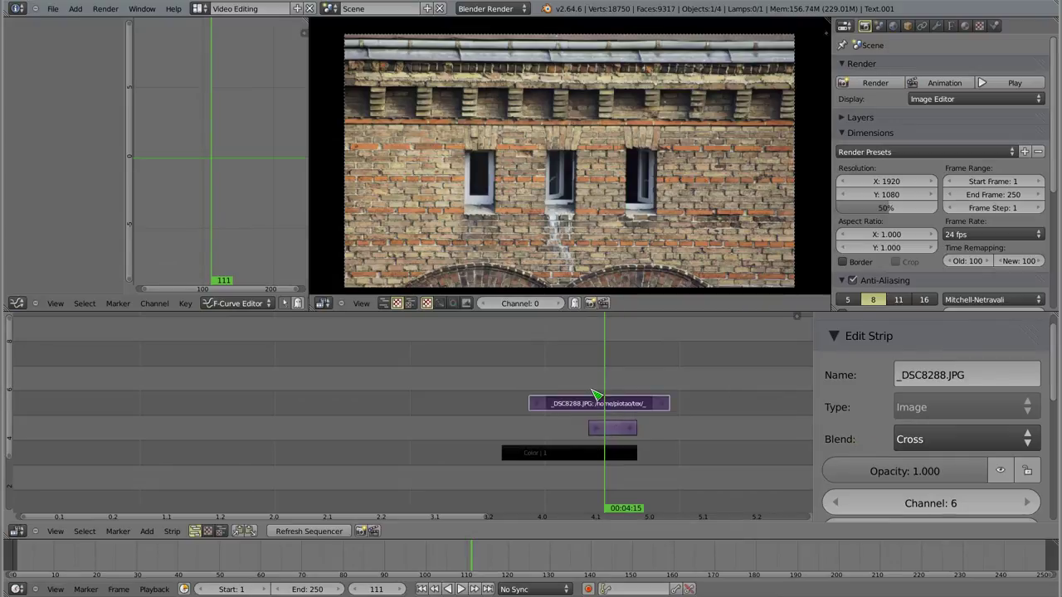
{"action": "left_click", "coordinate": [921, 447]}
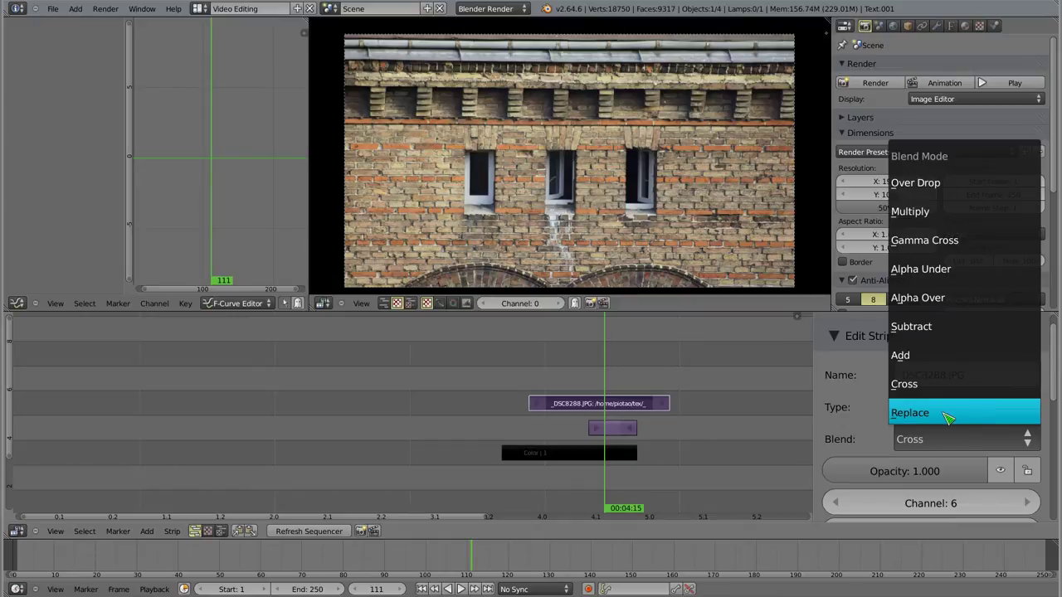
{"action": "left_click", "coordinate": [948, 419]}
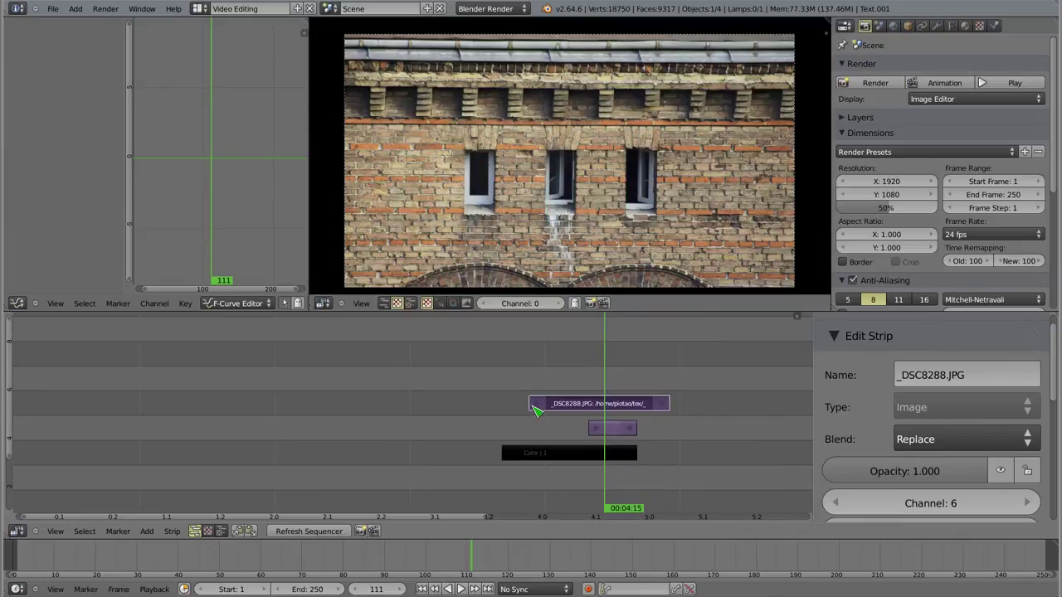
- Move the KOLORY strip from channel 5 up to channel 7 and scrub to frame 109
{"action": "right_click", "coordinate": [613, 431]}
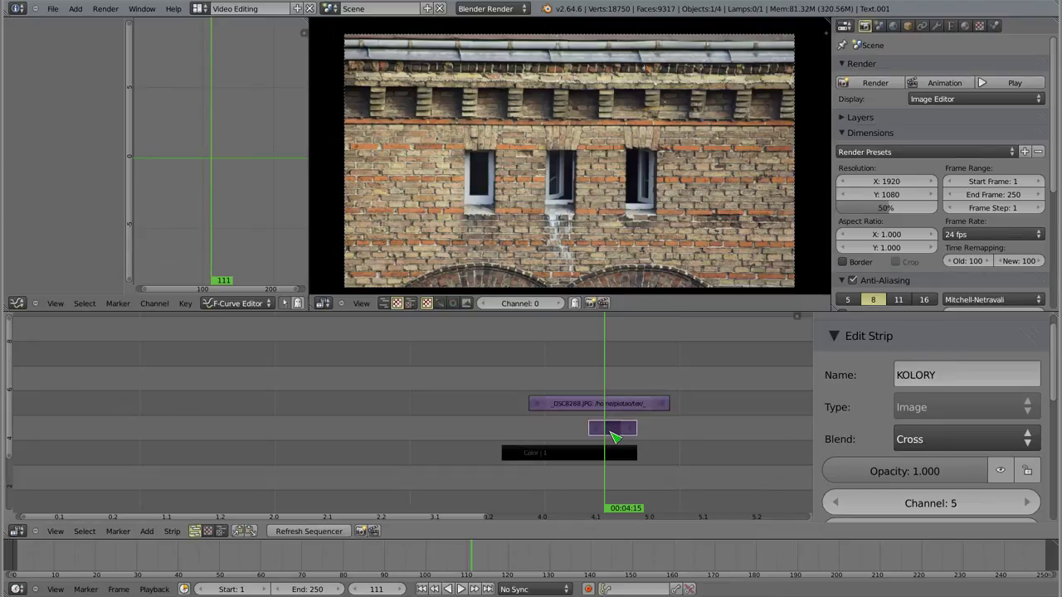
{"action": "mouse_move", "coordinate": [614, 435]}
{"action": "left_mouse_down"}
{"action": "mouse_move", "coordinate": [529, 445]}
{"action": "mouse_move", "coordinate": [615, 442]}
{"action": "left_mouse_up"}
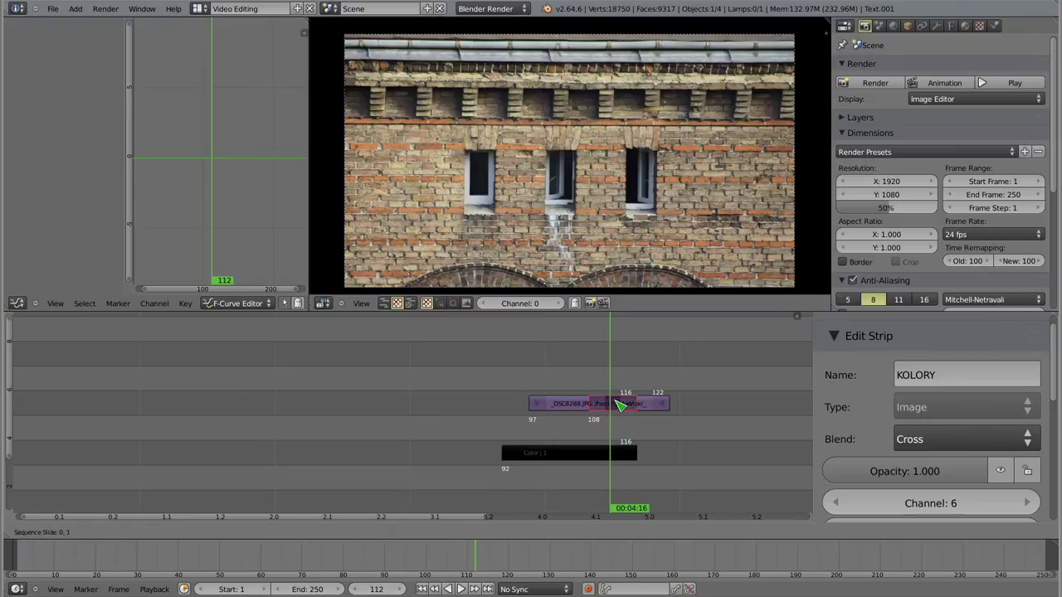
{"action": "right_click_drag", "start_coordinate": [618, 435], "coordinate": [618, 384]}
{"action": "left_click", "coordinate": [572, 368]}
{"action": "left_click_drag", "start_coordinate": [572, 367], "coordinate": [595, 404]}
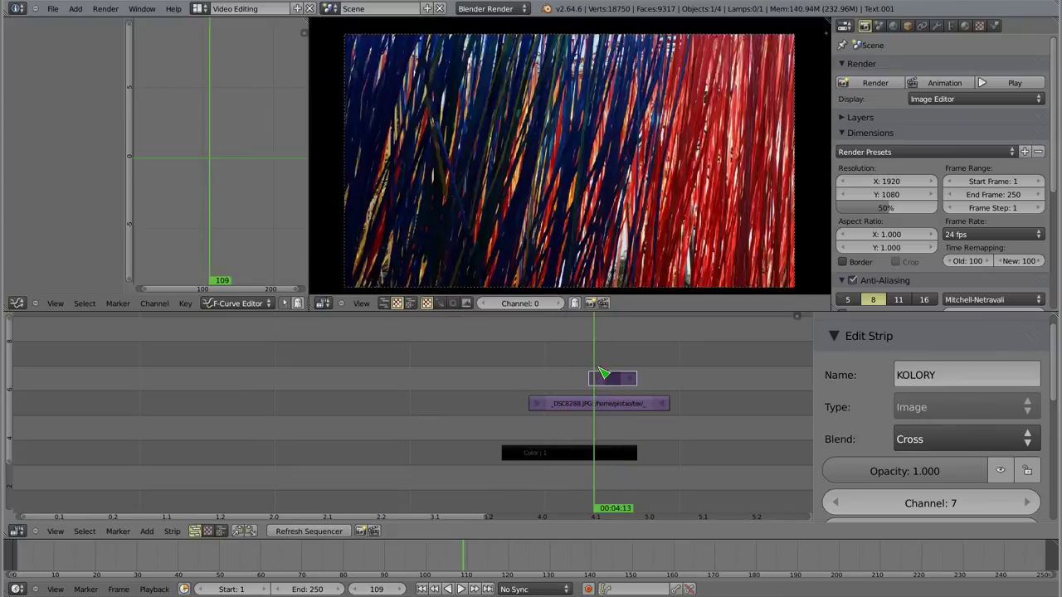
- Inspect the _DSC8288.JPG strip, reselect KOLORY, and browse its blend mode options
{"action": "right_click", "coordinate": [598, 404]}
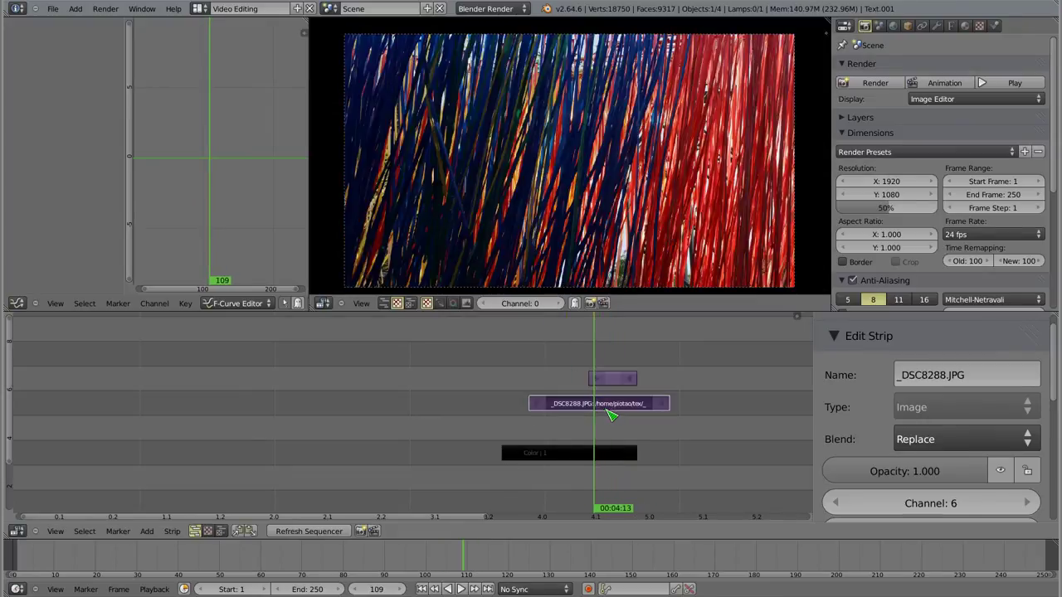
{"action": "right_click", "coordinate": [614, 379]}
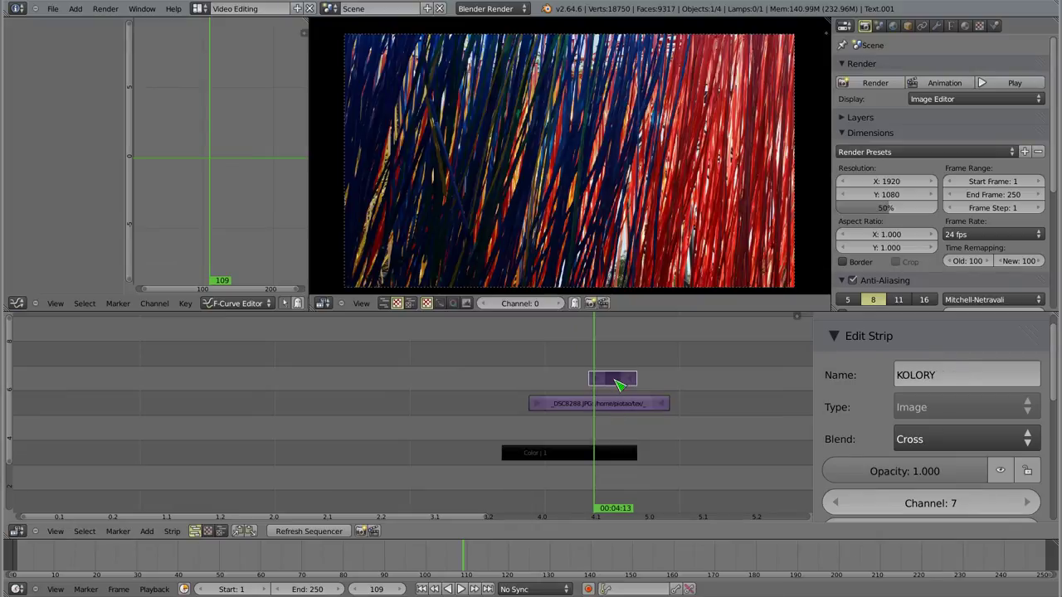
{"action": "left_click", "coordinate": [945, 449]}
{"action": "scroll", "coordinate": [851, 446], "scroll_direction": "down", "scroll_amount": 2}
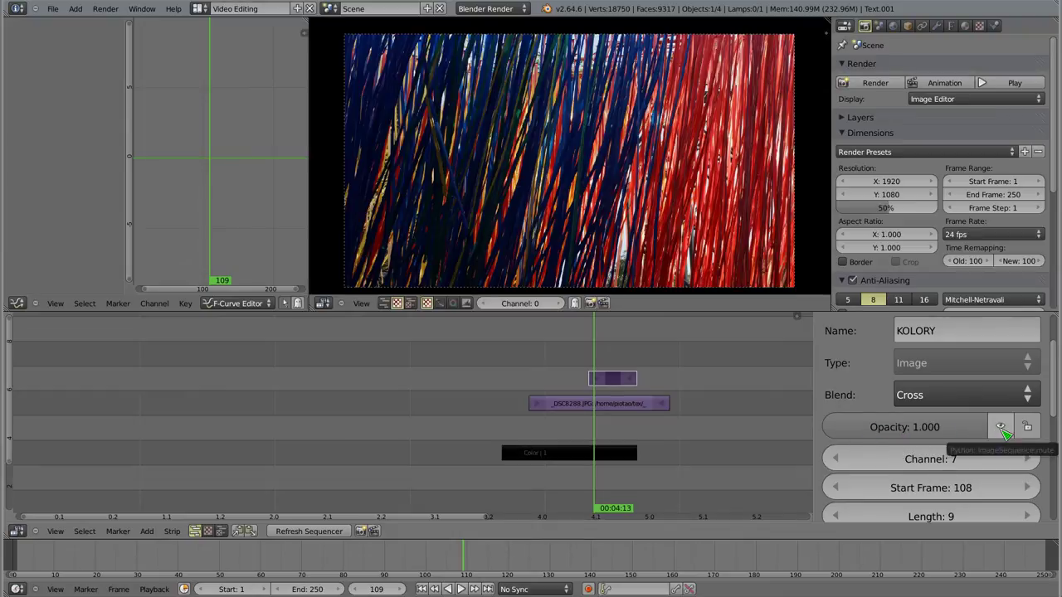
{"action": "left_click", "coordinate": [1001, 427]}
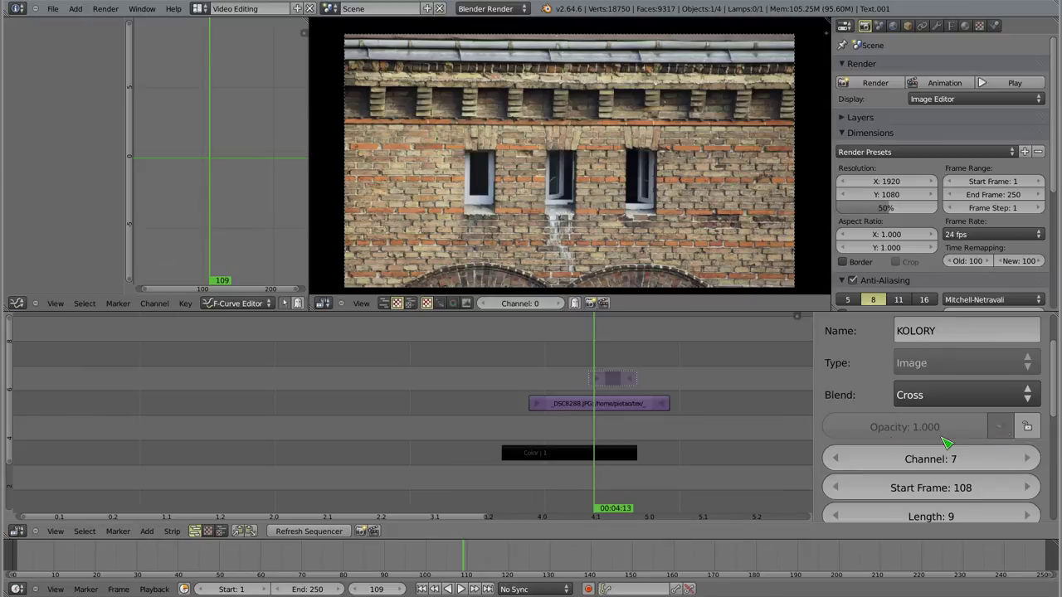
{"action": "middle_click_drag", "start_coordinate": [624, 399], "coordinate": [666, 371], "text": "ctrl"}
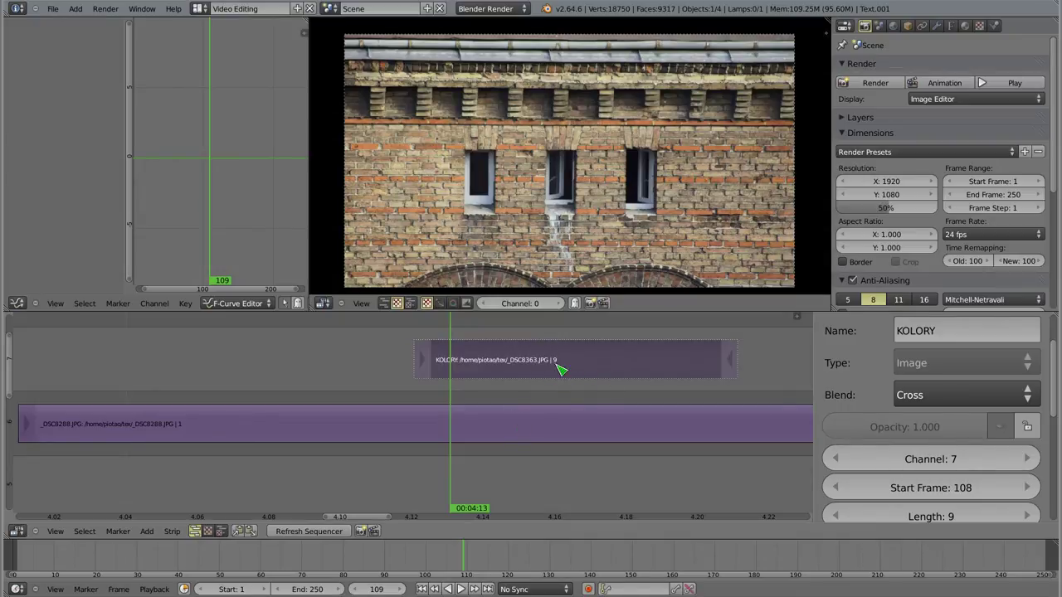
{"action": "left_click", "coordinate": [498, 365]}
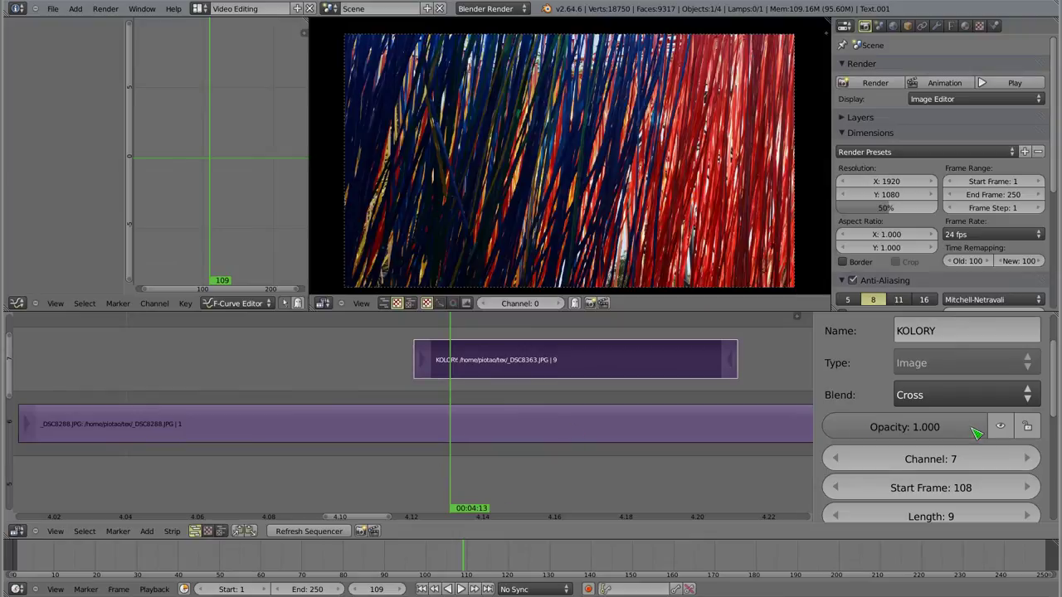
- Drop the KOLORY strip's Opacity to 0.428 and choose Replace as its Blend mode
{"action": "left_click_drag", "start_coordinate": [966, 431], "coordinate": [892, 438]}
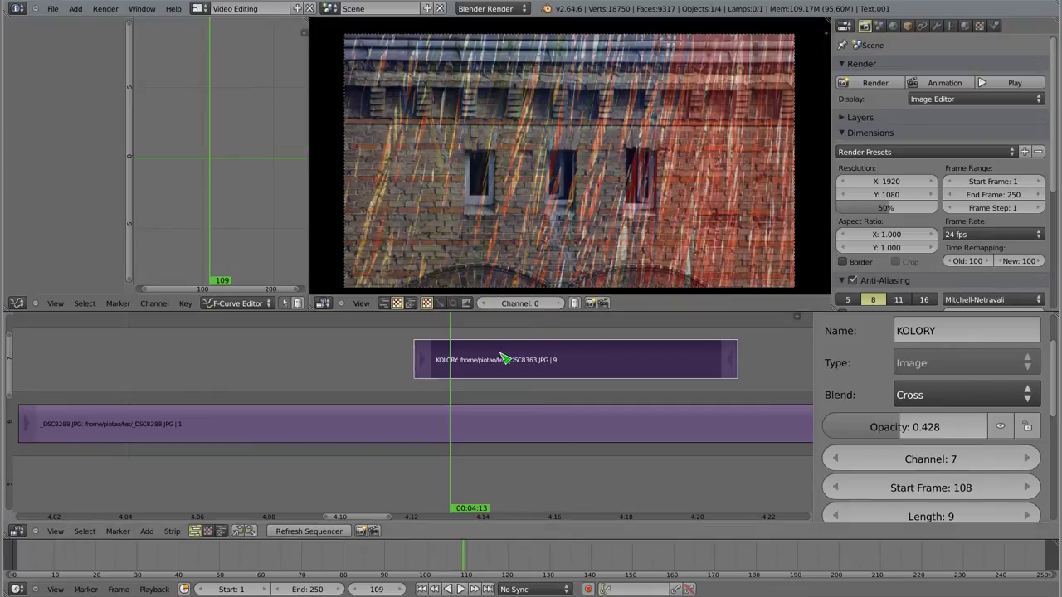
{"action": "left_click", "coordinate": [960, 398]}
{"action": "left_click", "coordinate": [930, 373]}
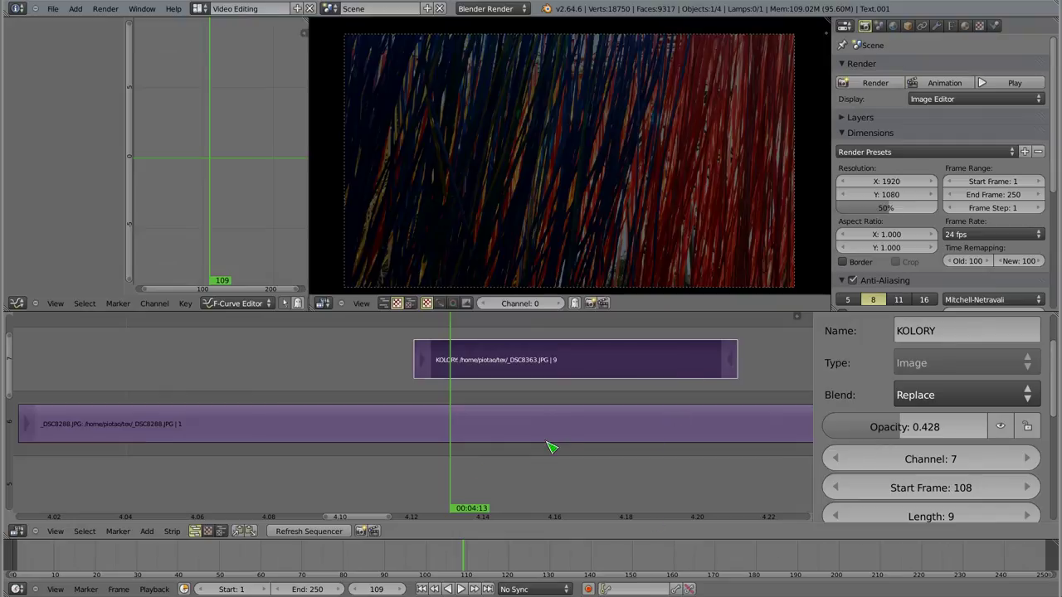
- Set KOLORY's Blend mode back to Cross and its Opacity to 1.000
{"action": "left_click", "coordinate": [921, 396]}
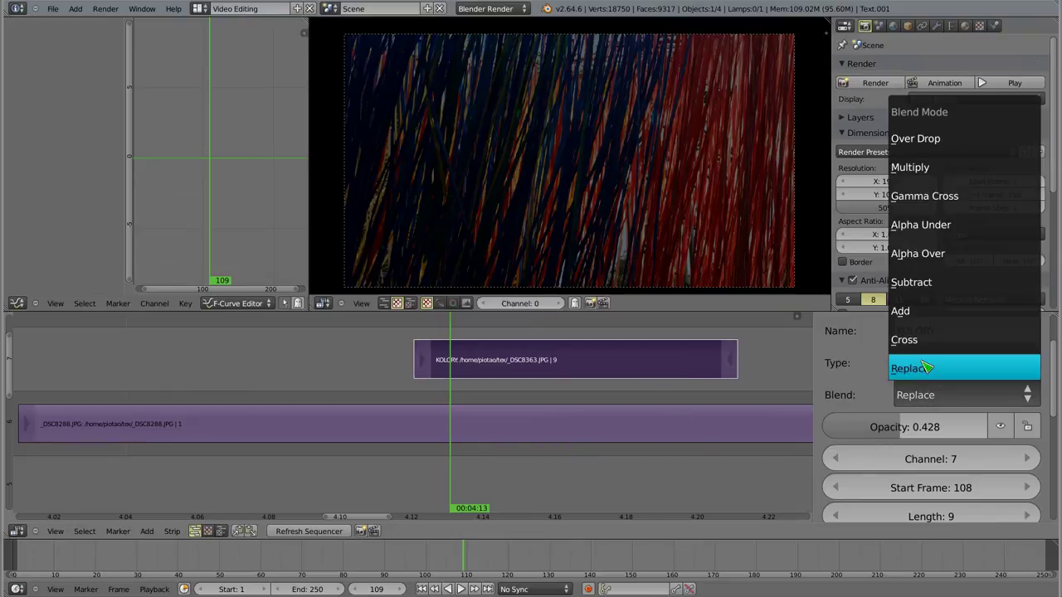
{"action": "left_click", "coordinate": [930, 354]}
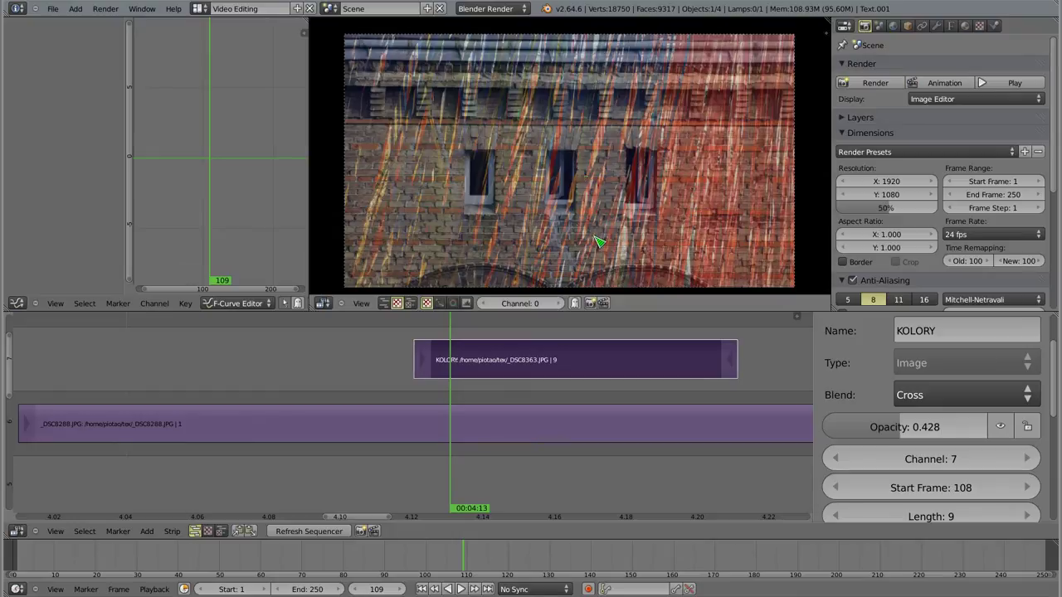
{"action": "left_click_drag", "start_coordinate": [925, 427], "coordinate": [1029, 433]}
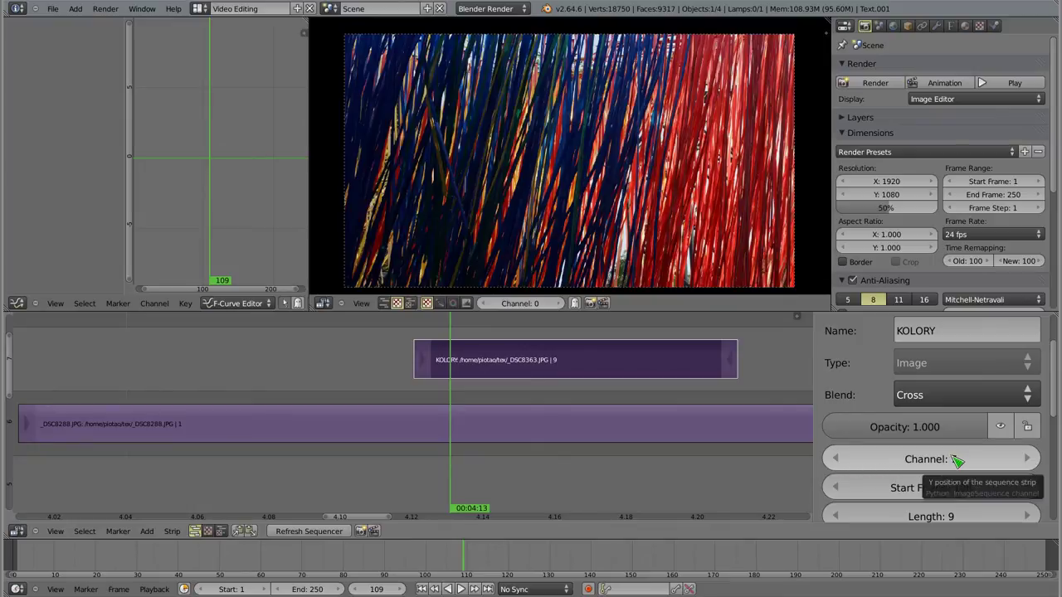
- Zoom out and pan the sequencer view to show all the strips
{"action": "scroll", "coordinate": [471, 381], "scroll_direction": "down", "scroll_amount": 2}
{"action": "scroll", "coordinate": [466, 389], "scroll_direction": "down", "scroll_amount": 2}
{"action": "scroll", "coordinate": [462, 399], "scroll_direction": "down", "scroll_amount": 2}
{"action": "middle_click_drag", "start_coordinate": [248, 500], "coordinate": [267, 440]}
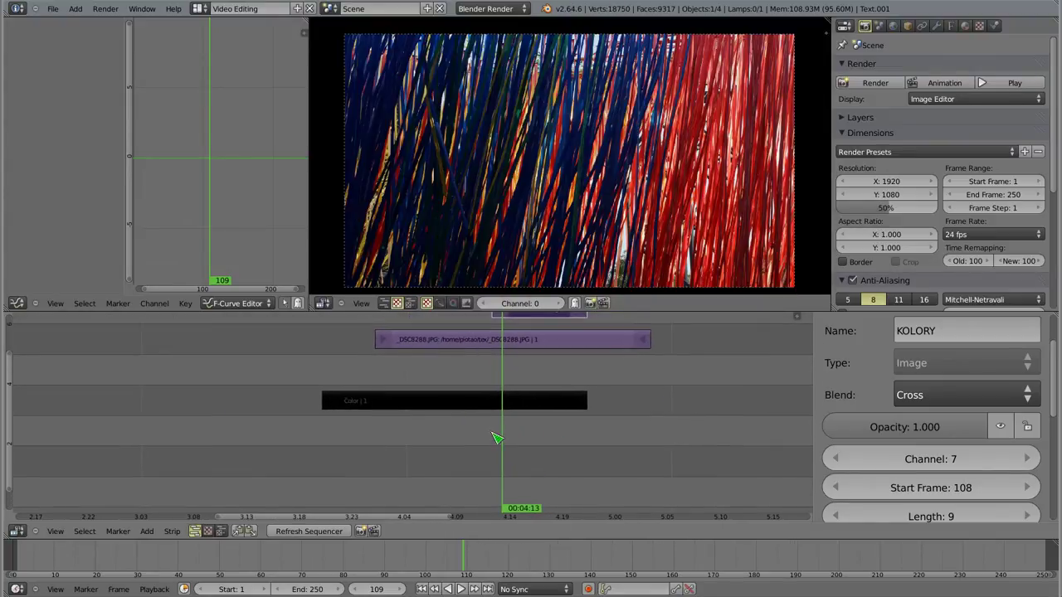
{"action": "middle_click_drag", "start_coordinate": [177, 486], "coordinate": [315, 386]}
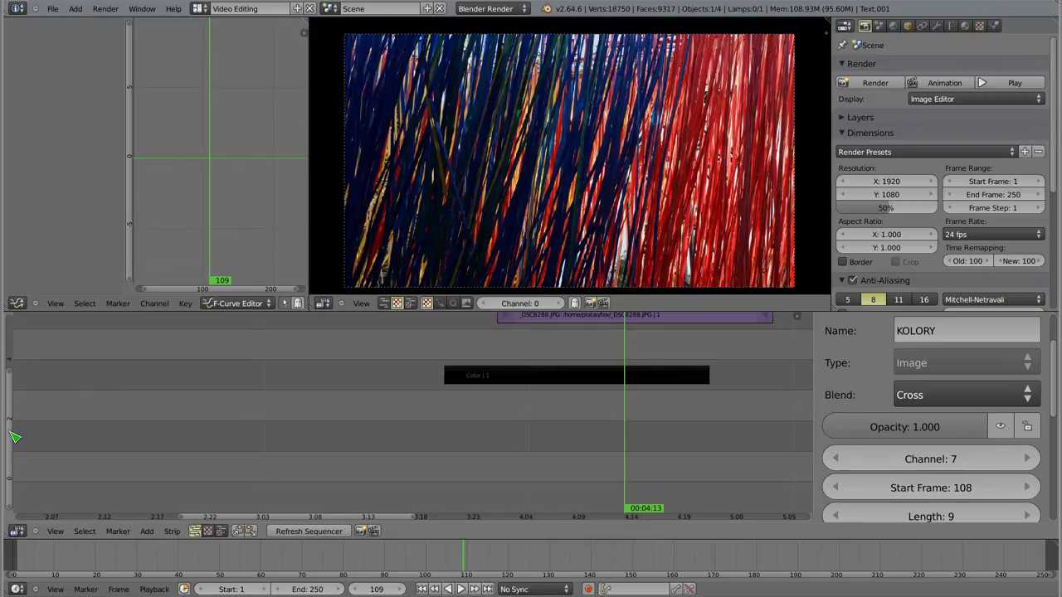
{"action": "mouse_move", "coordinate": [568, 436]}
{"action": "middle_mouse_down"}
{"action": "mouse_move", "coordinate": [515, 440]}
{"action": "mouse_move", "coordinate": [336, 503]}
{"action": "middle_mouse_up"}
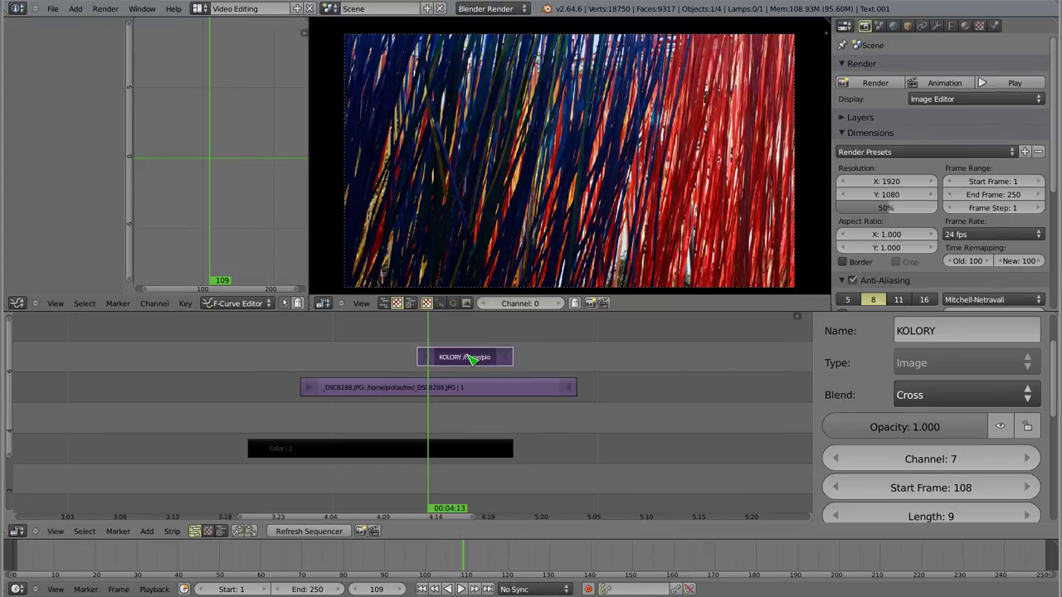
- Try channels 8 and 7 for KOLORY, then enter channel 5 directly
{"action": "left_click", "coordinate": [1029, 461]}
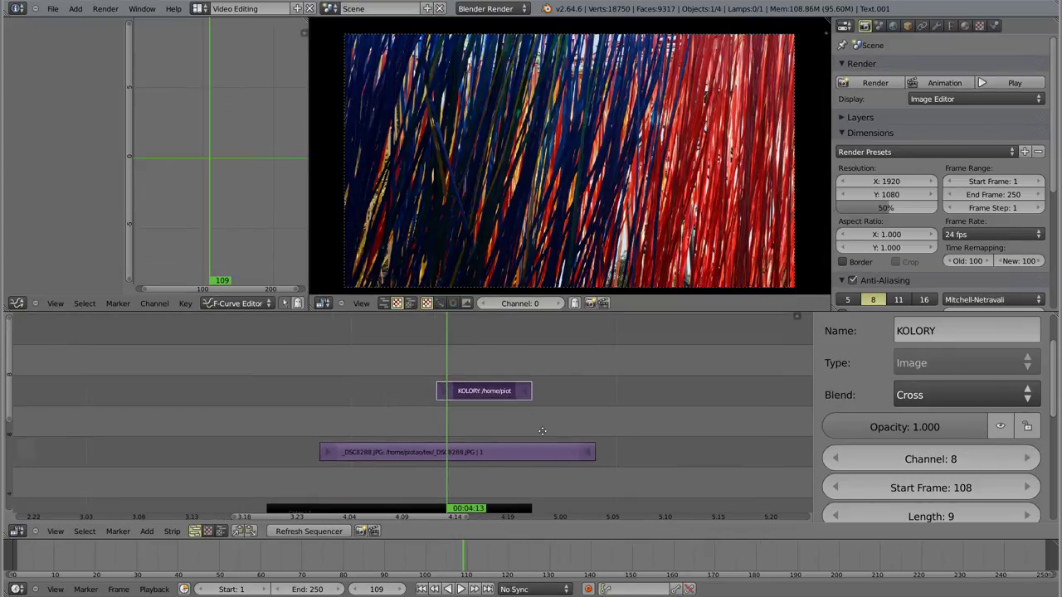
{"action": "middle_click_drag", "start_coordinate": [470, 346], "coordinate": [487, 387]}
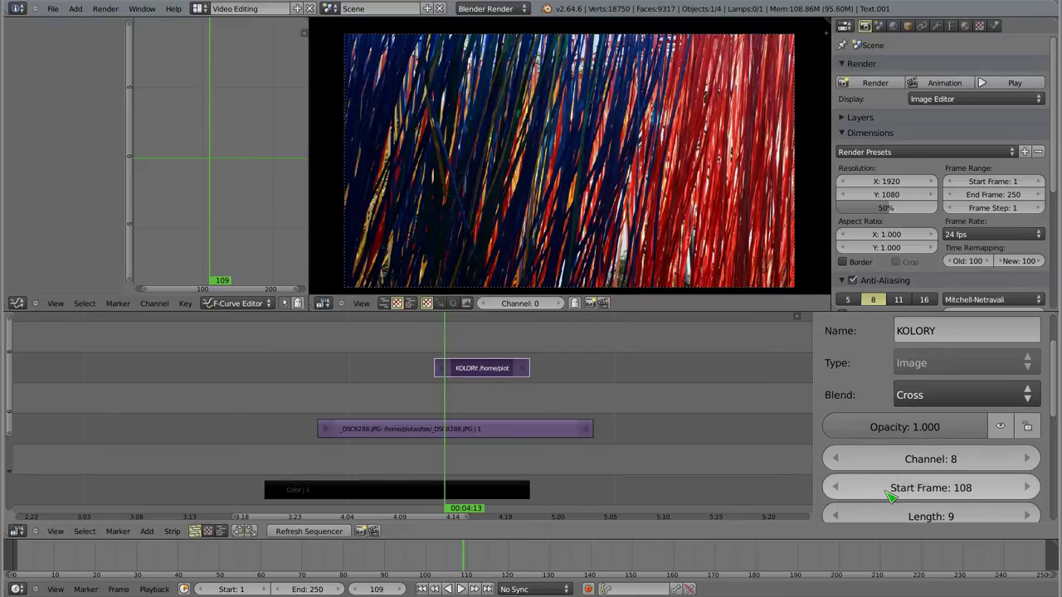
{"action": "left_click", "coordinate": [836, 460]}
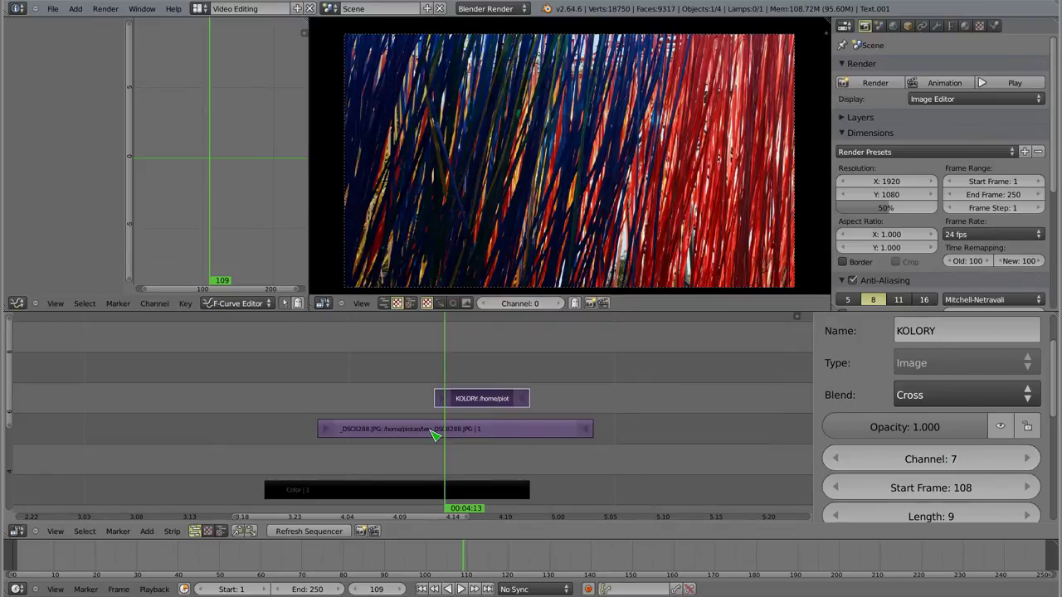
{"action": "left_click", "coordinate": [920, 462]}
{"action": "key", "text": "BackSpace"}
{"action": "type", "text": "5"}
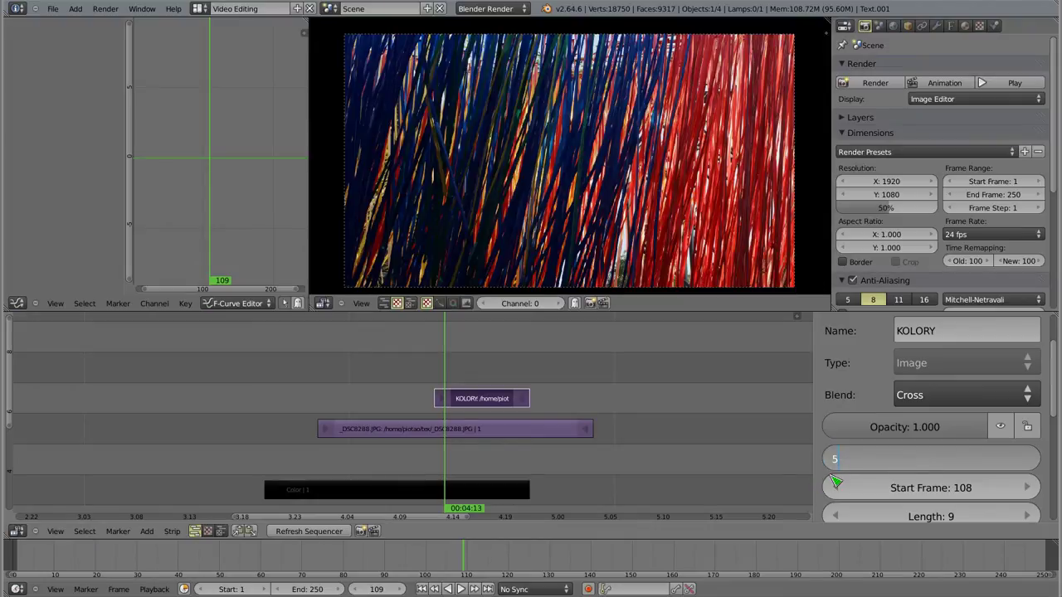
{"action": "key", "text": "Return"}
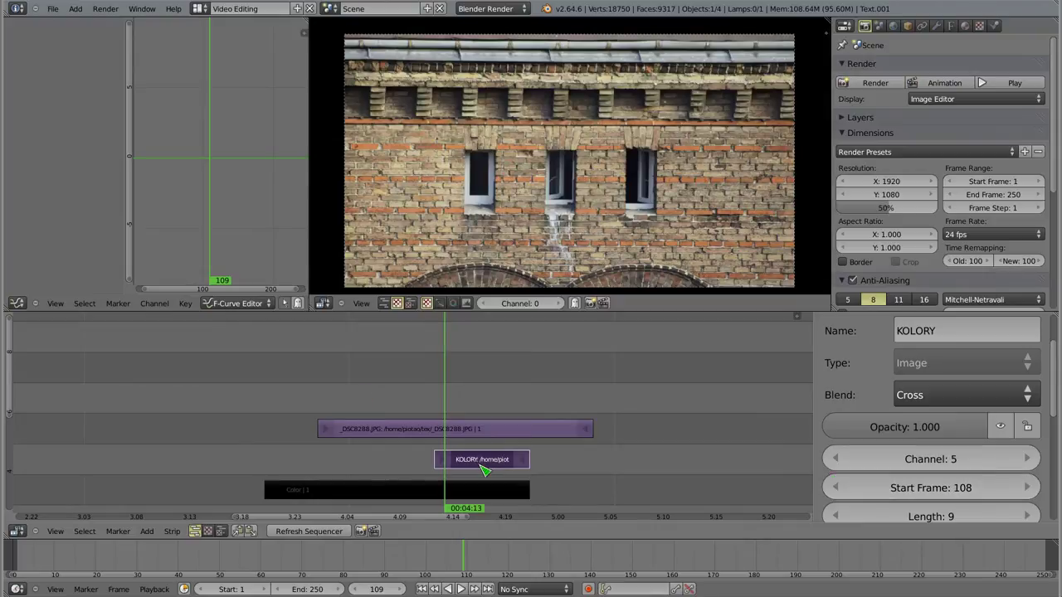
- Recentre the timeline and reselect the whole KOLORY strip
{"action": "middle_click_drag", "start_coordinate": [475, 464], "coordinate": [509, 398]}
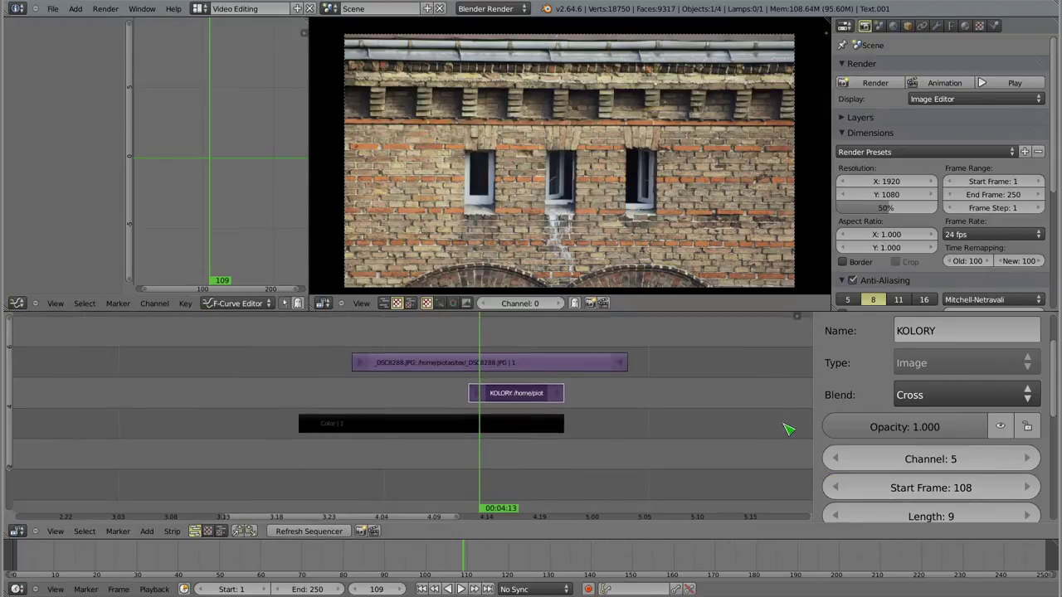
{"action": "scroll", "coordinate": [878, 393], "scroll_direction": "down", "scroll_amount": 1}
{"action": "scroll", "coordinate": [868, 415], "scroll_direction": "down", "scroll_amount": 1}
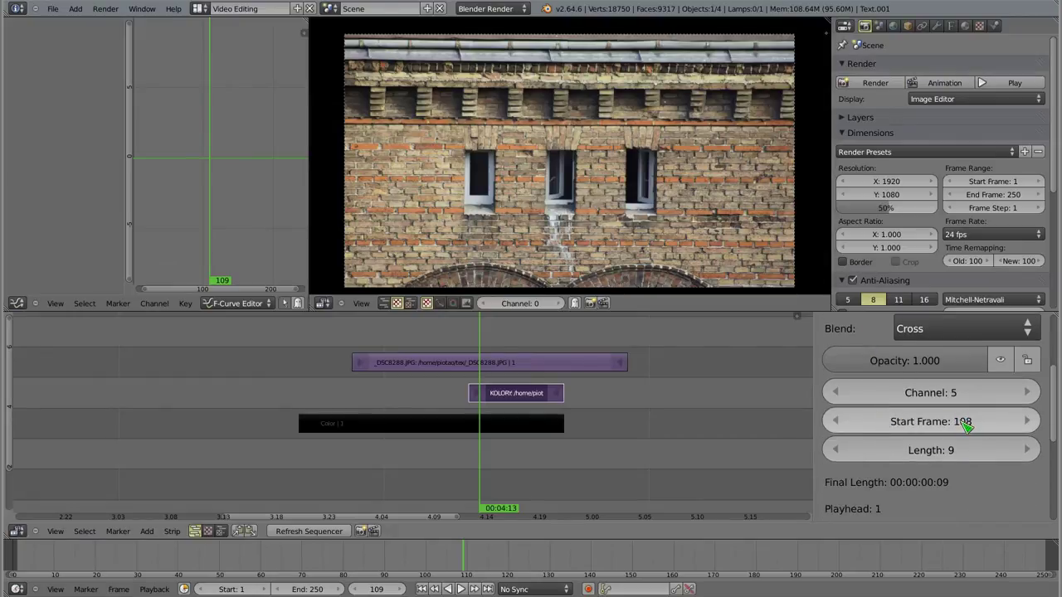
{"action": "right_click", "coordinate": [472, 396]}
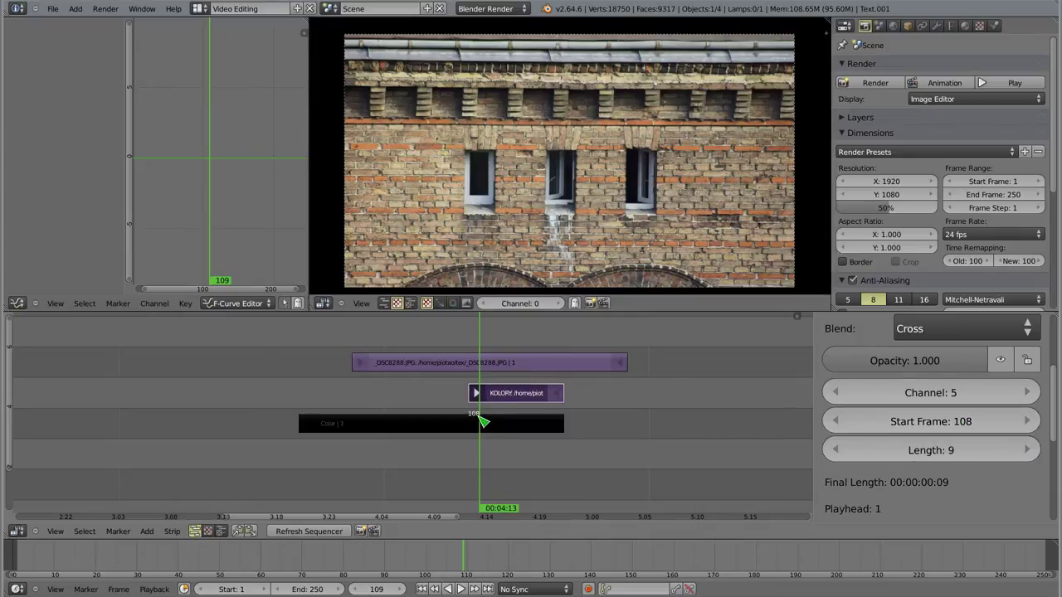
{"action": "right_click", "coordinate": [531, 398]}
- Step KOLORY's Length field up and down until it reads 7 frames
{"action": "left_click", "coordinate": [1029, 450]}
{"action": "left_click", "coordinate": [1028, 450]}
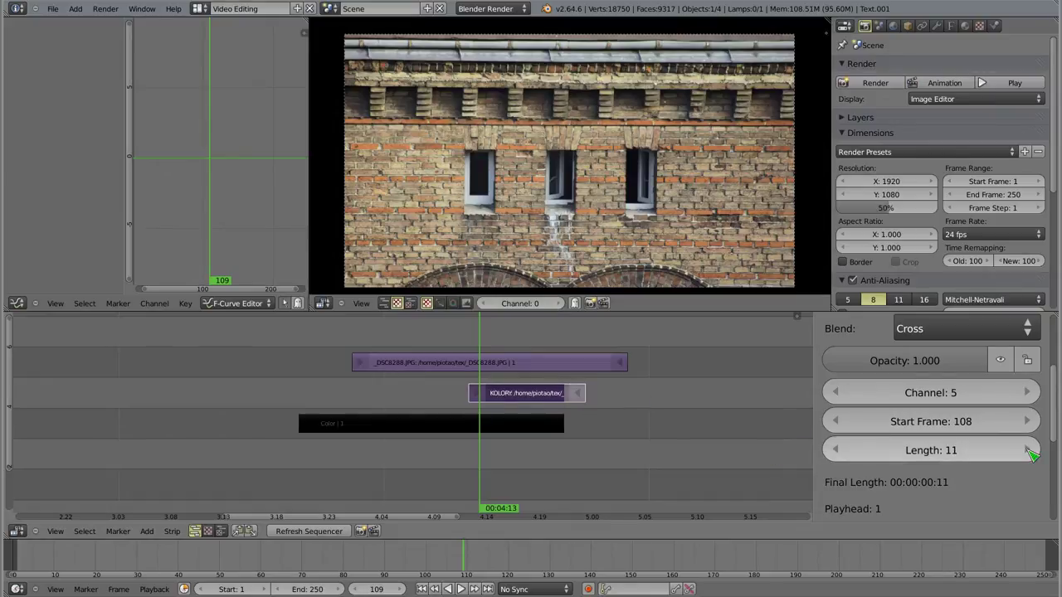
{"action": "left_click", "coordinate": [1029, 450]}
{"action": "left_click", "coordinate": [1029, 450]}
{"action": "left_click", "coordinate": [1029, 449]}
{"action": "left_click", "coordinate": [1029, 450]}
{"action": "left_click", "coordinate": [1029, 450]}
{"action": "left_click", "coordinate": [1029, 449]}
{"action": "left_click", "coordinate": [836, 450]}
{"action": "left_click", "coordinate": [838, 450]}
{"action": "left_click", "coordinate": [837, 451]}
{"action": "left_click", "coordinate": [838, 450]}
{"action": "left_click", "coordinate": [837, 450]}
{"action": "left_click", "coordinate": [837, 451]}
{"action": "left_click", "coordinate": [1027, 449]}
{"action": "left_click", "coordinate": [1027, 449]}
{"action": "left_click", "coordinate": [1027, 449]}
{"action": "scroll", "coordinate": [580, 381], "scroll_direction": "up", "scroll_amount": 2}
{"action": "scroll", "coordinate": [573, 383], "scroll_direction": "up", "scroll_amount": 2}
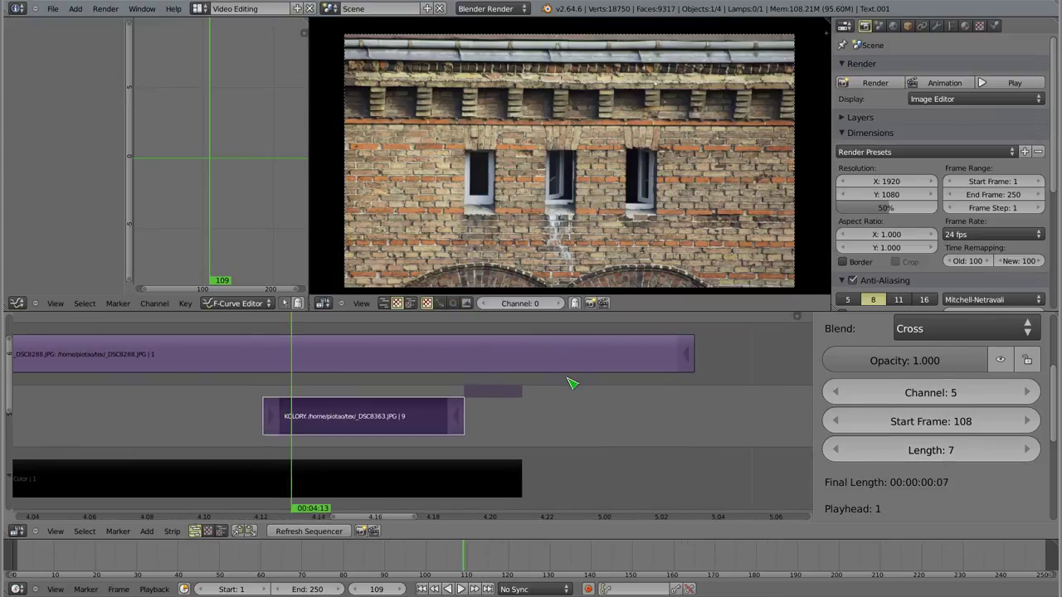
- Drag KOLORY's right handle out to frame 121, making it 14 frames long
{"action": "right_click", "coordinate": [461, 431]}
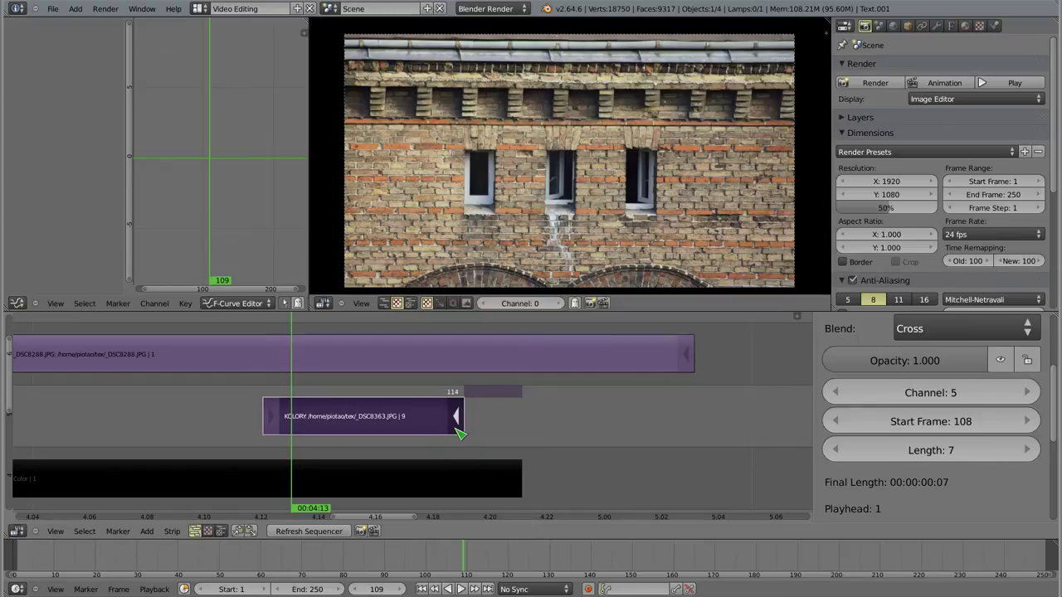
{"action": "key", "text": "g"}
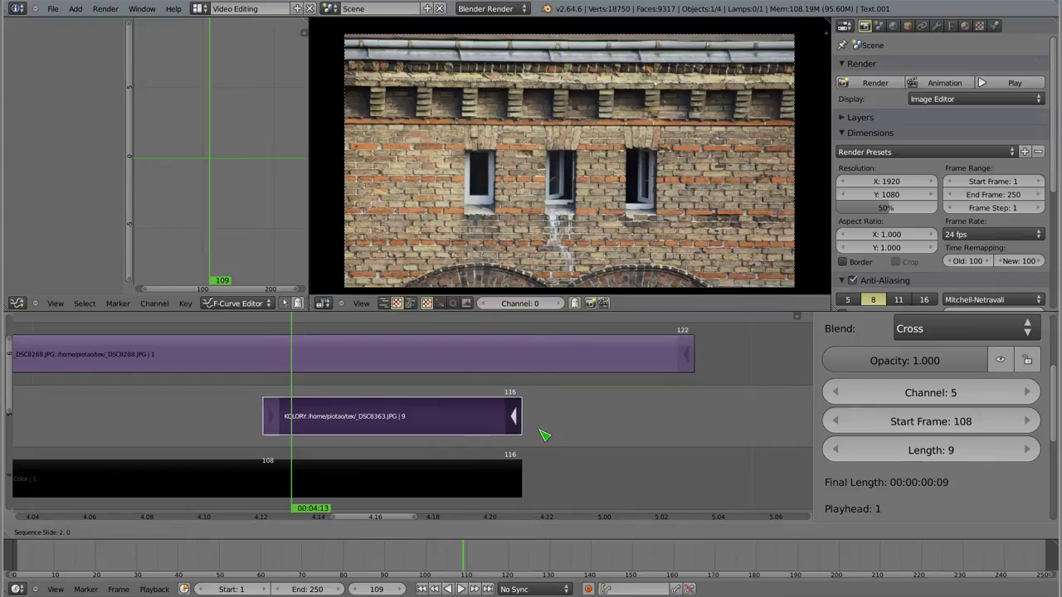
{"action": "left_click", "coordinate": [674, 441]}
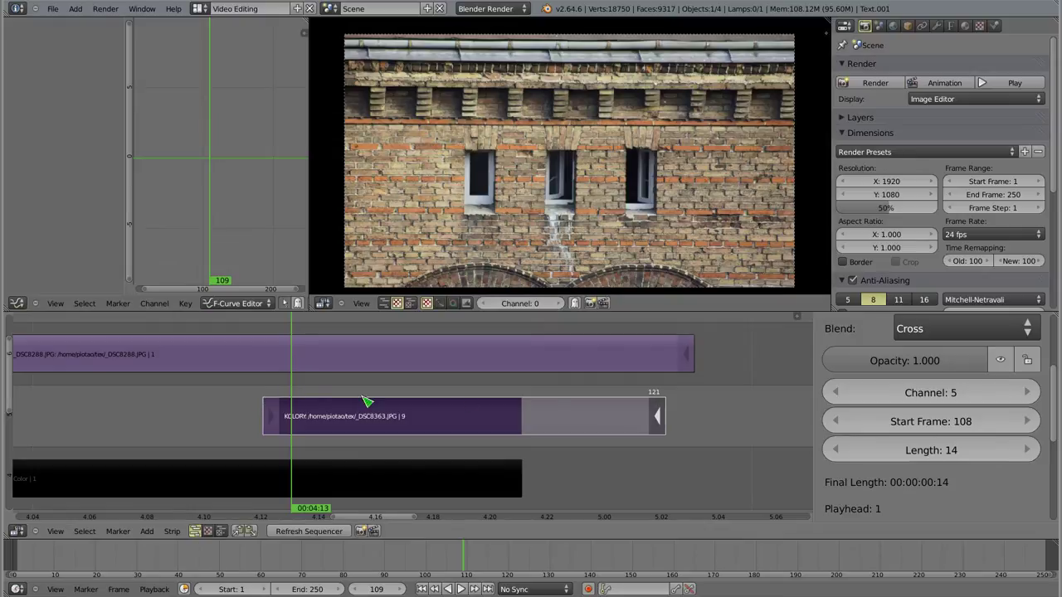
{"action": "right_click", "coordinate": [609, 363]}
- Slide the top DSC8288 strip to start at frame 80 and scrub to frame 116
{"action": "key", "text": "g"}
{"action": "left_click", "coordinate": [129, 364]}
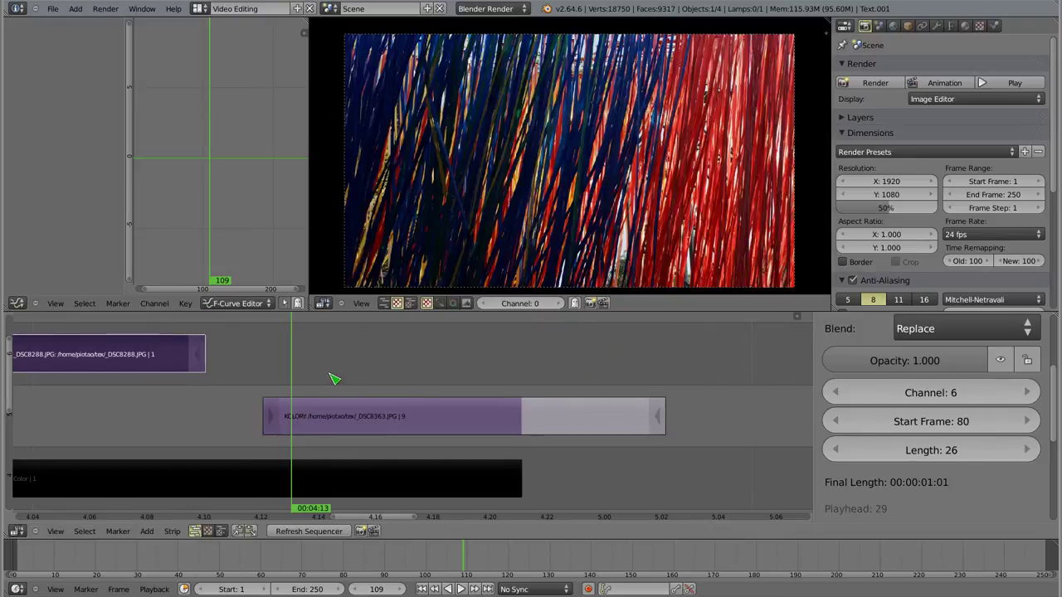
{"action": "key", "text": "Right"}
{"action": "mouse_move", "coordinate": [374, 378]}
{"action": "left_mouse_down"}
{"action": "mouse_move", "coordinate": [523, 378]}
{"action": "mouse_move", "coordinate": [533, 397]}
{"action": "mouse_move", "coordinate": [540, 384]}
{"action": "mouse_move", "coordinate": [663, 384]}
{"action": "mouse_move", "coordinate": [549, 385]}
{"action": "left_mouse_up"}
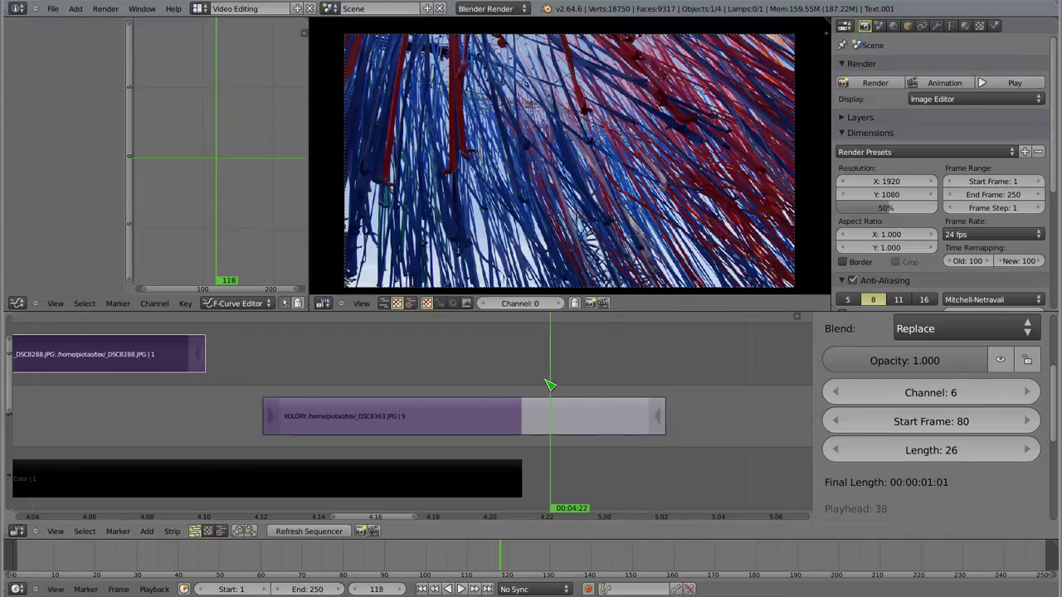
- Trim KOLORY's handles back to frames 108 and 116, then reselect the whole strip
{"action": "left_click", "coordinate": [271, 417]}
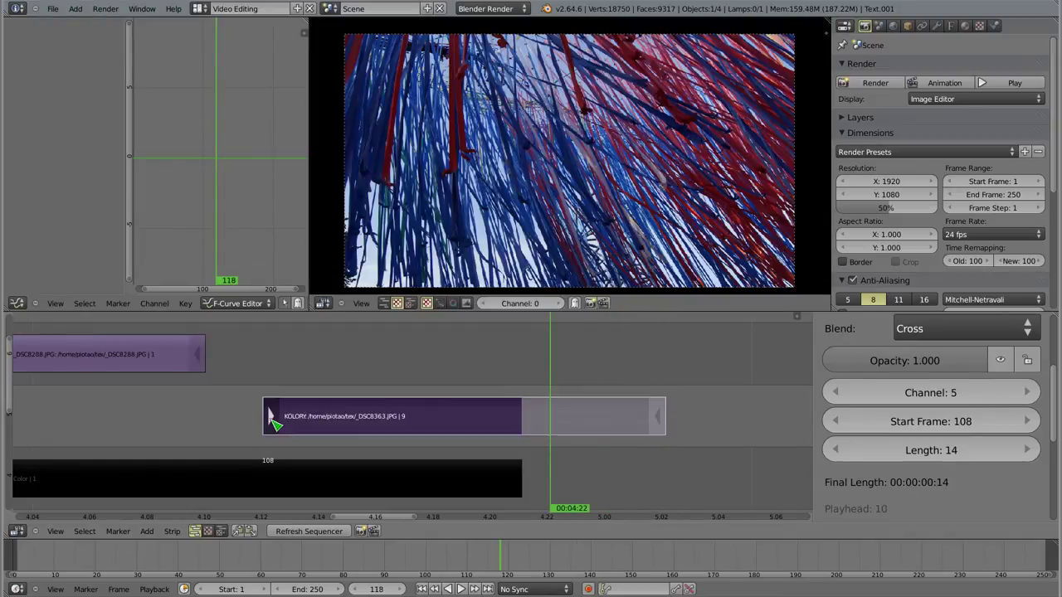
{"action": "mouse_move", "coordinate": [271, 421]}
{"action": "left_mouse_down"}
{"action": "mouse_move", "coordinate": [209, 420]}
{"action": "mouse_move", "coordinate": [211, 396]}
{"action": "mouse_move", "coordinate": [274, 391]}
{"action": "left_mouse_up"}
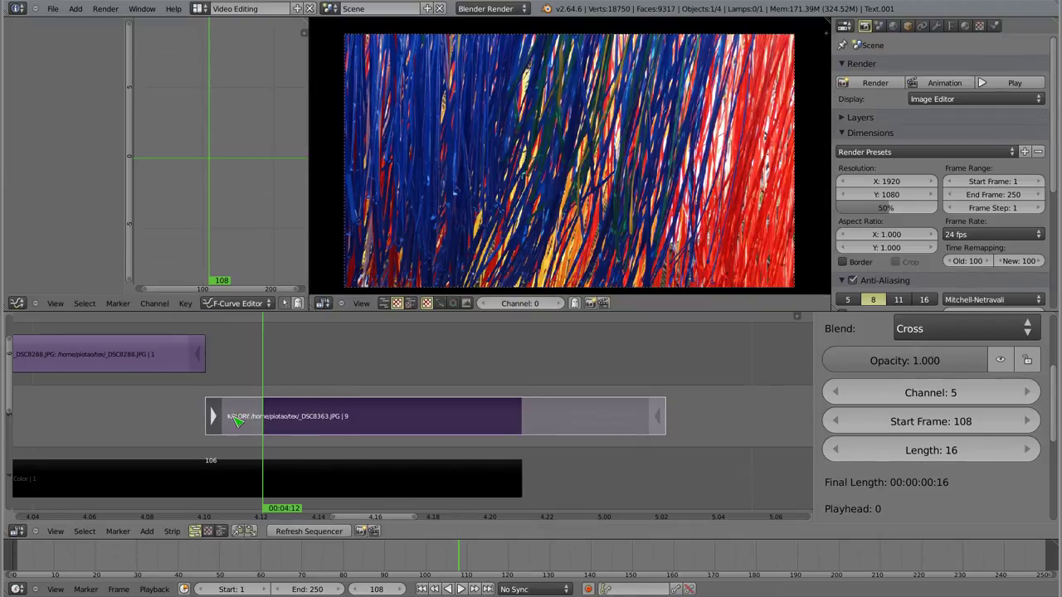
{"action": "right_click_drag", "start_coordinate": [213, 417], "coordinate": [266, 418]}
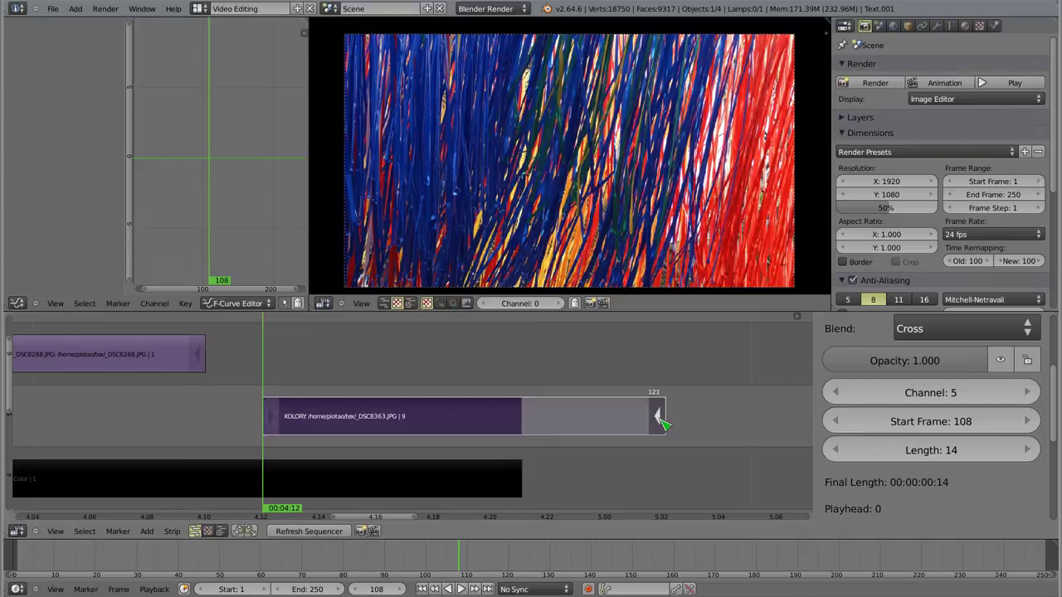
{"action": "right_click_drag", "start_coordinate": [660, 422], "coordinate": [533, 429]}
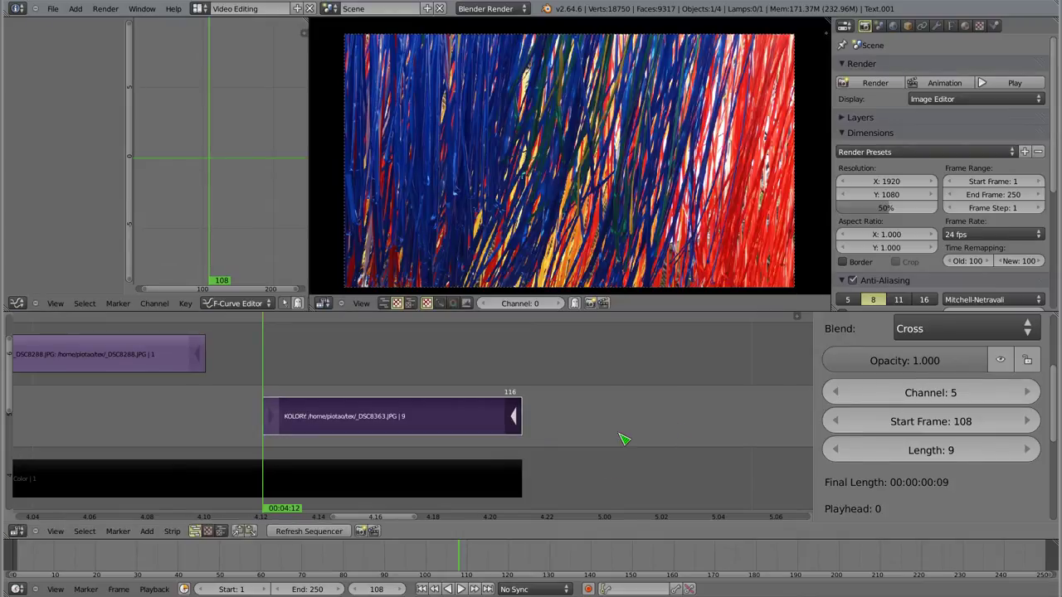
{"action": "right_click", "coordinate": [406, 419]}
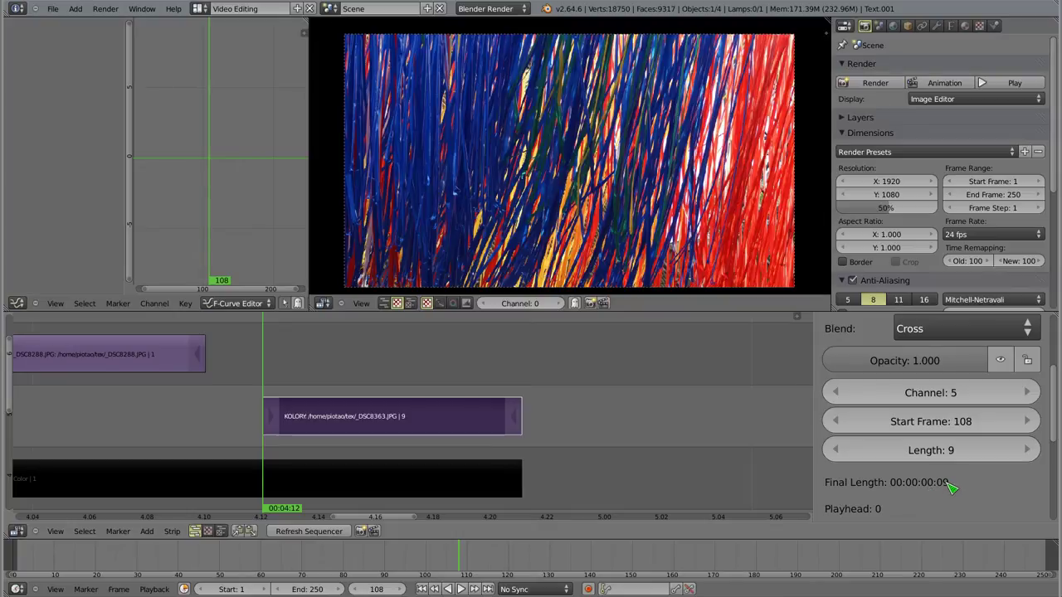
- Raise KOLORY's Length field step by step to 27 frames (00:00:01:03)
{"action": "left_click", "coordinate": [1027, 449]}
{"action": "left_click", "coordinate": [1027, 449]}
{"action": "left_click", "coordinate": [1028, 450]}
{"action": "left_click", "coordinate": [1029, 450]}
{"action": "left_click", "coordinate": [1028, 450]}
{"action": "left_click", "coordinate": [1029, 450]}
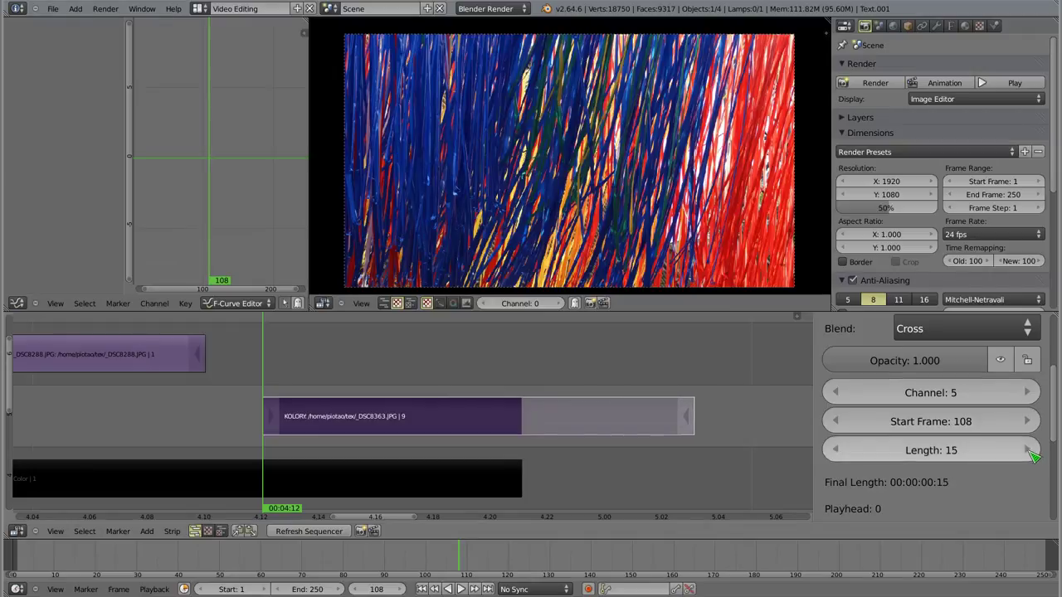
{"action": "left_click", "coordinate": [1028, 451]}
{"action": "left_click", "coordinate": [1028, 450]}
{"action": "left_click", "coordinate": [1029, 450]}
{"action": "left_click", "coordinate": [1028, 451]}
{"action": "left_click", "coordinate": [1029, 450]}
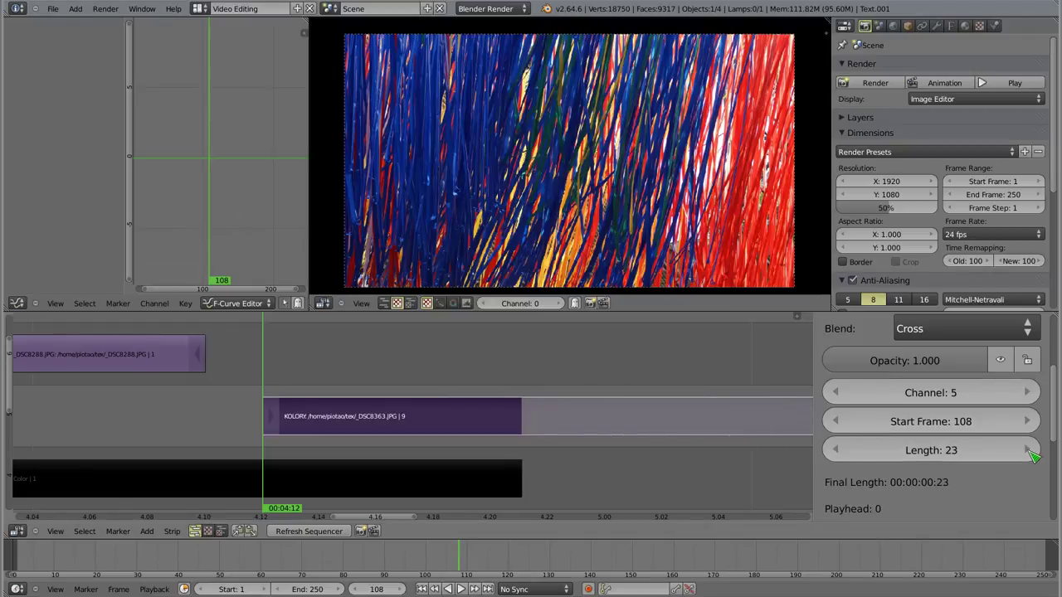
{"action": "left_click", "coordinate": [1028, 450]}
{"action": "left_click", "coordinate": [835, 450]}
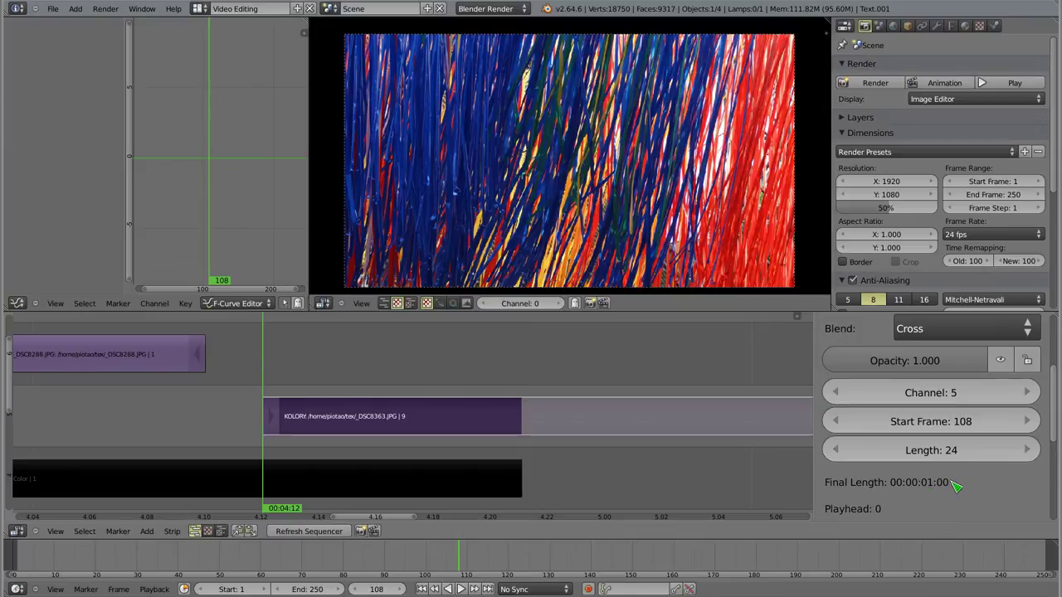
{"action": "left_click", "coordinate": [1032, 454]}
{"action": "left_click", "coordinate": [1031, 454]}
- Trim KOLORY's right handle back to a 9-frame length
{"action": "scroll", "coordinate": [987, 481], "scroll_direction": "down", "scroll_amount": 4}
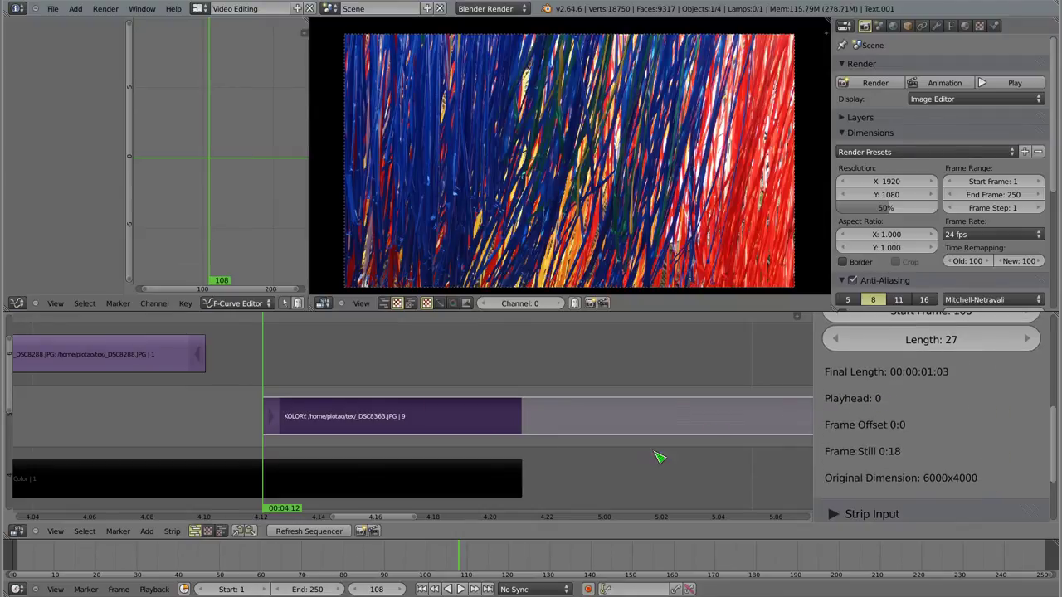
{"action": "scroll", "coordinate": [649, 422], "scroll_direction": "right", "scroll_amount": 3}
{"action": "scroll", "coordinate": [705, 435], "scroll_direction": "down", "scroll_amount": 3}
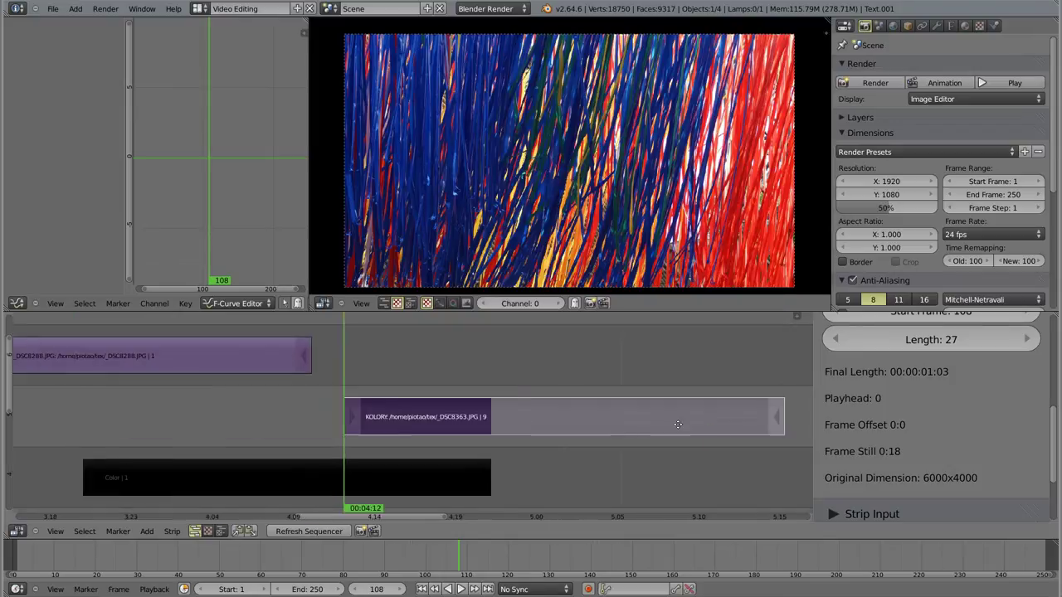
{"action": "right_click_drag", "start_coordinate": [732, 423], "coordinate": [622, 423]}
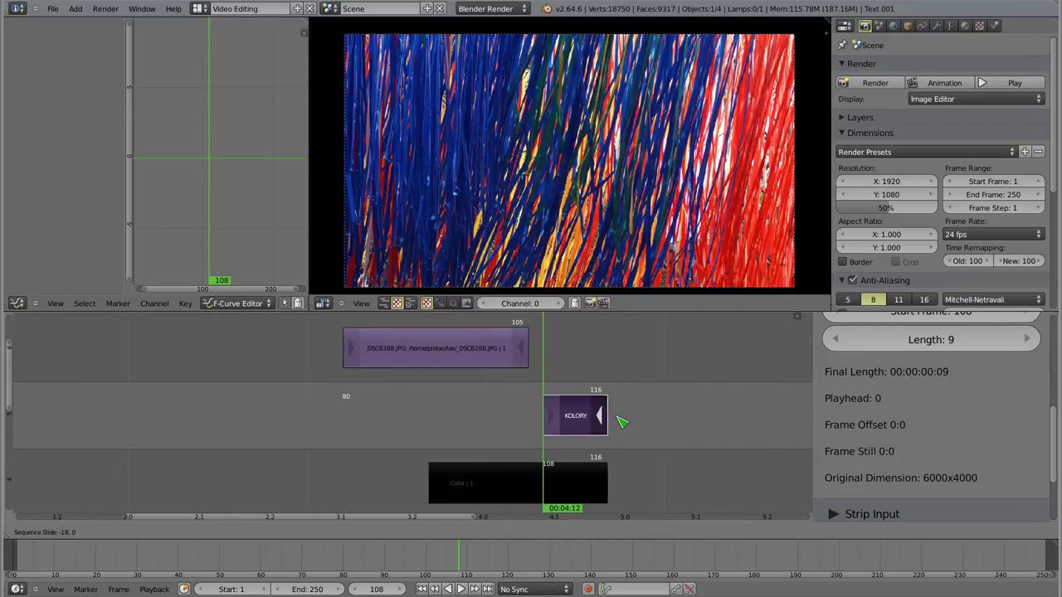
- Slide the KOLORY strip near the timeline start at frame 8 and scrub onto it
{"action": "mouse_move", "coordinate": [618, 419]}
{"action": "right_mouse_down"}
{"action": "mouse_move", "coordinate": [294, 398]}
{"action": "mouse_move", "coordinate": [98, 418]}
{"action": "right_mouse_up"}
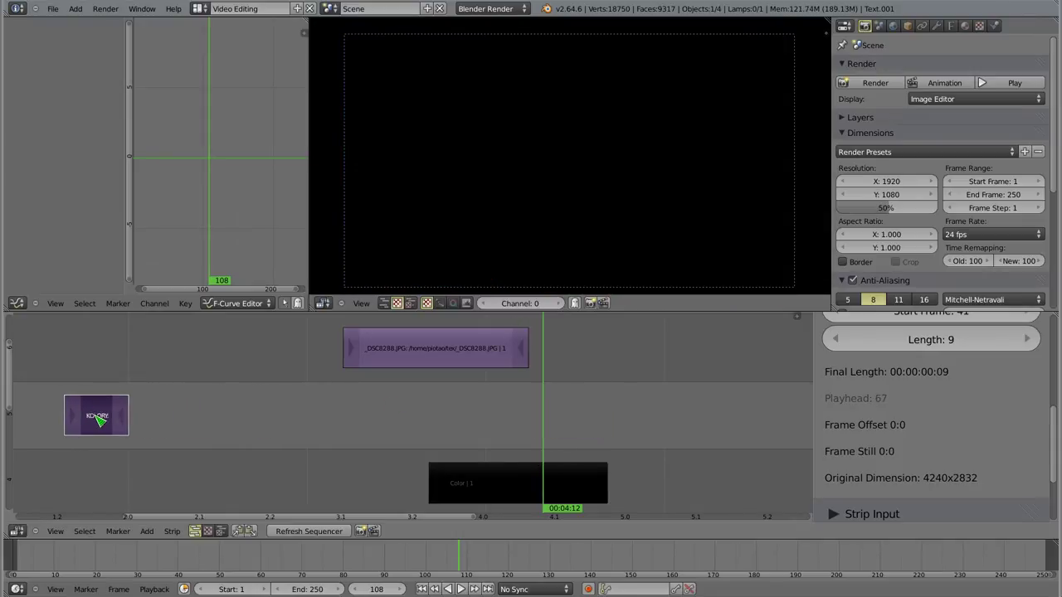
{"action": "middle_click_drag", "start_coordinate": [98, 419], "coordinate": [489, 387]}
{"action": "key", "text": "g"}
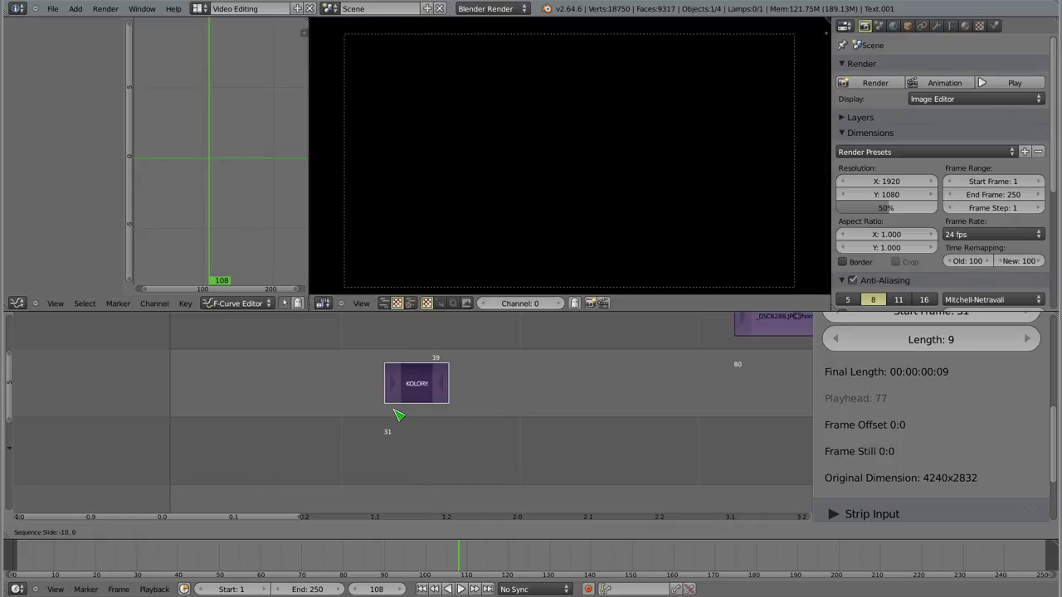
{"action": "left_click", "coordinate": [257, 419]}
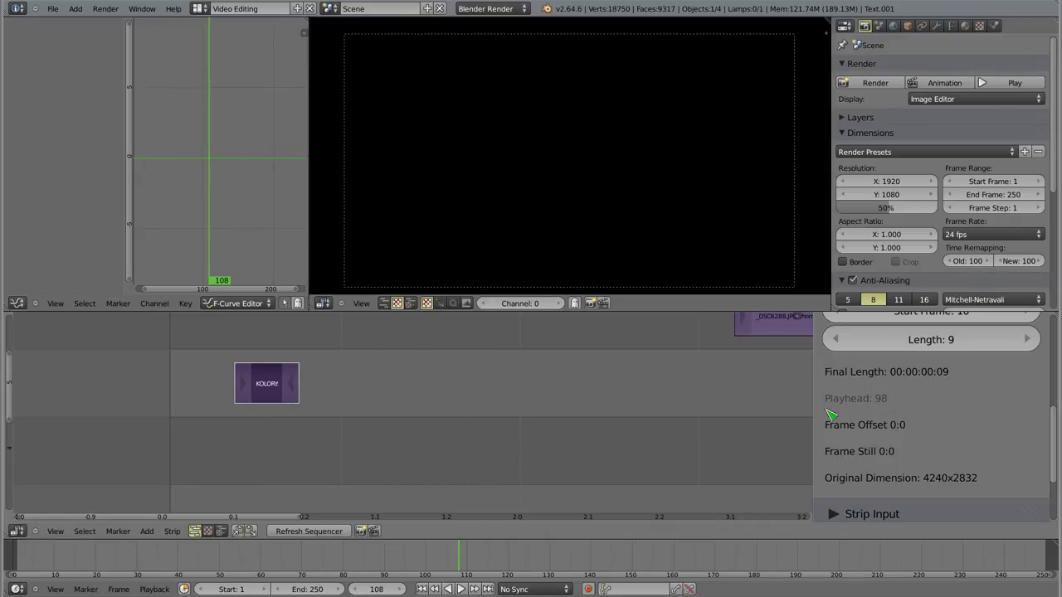
{"action": "key", "text": "g"}
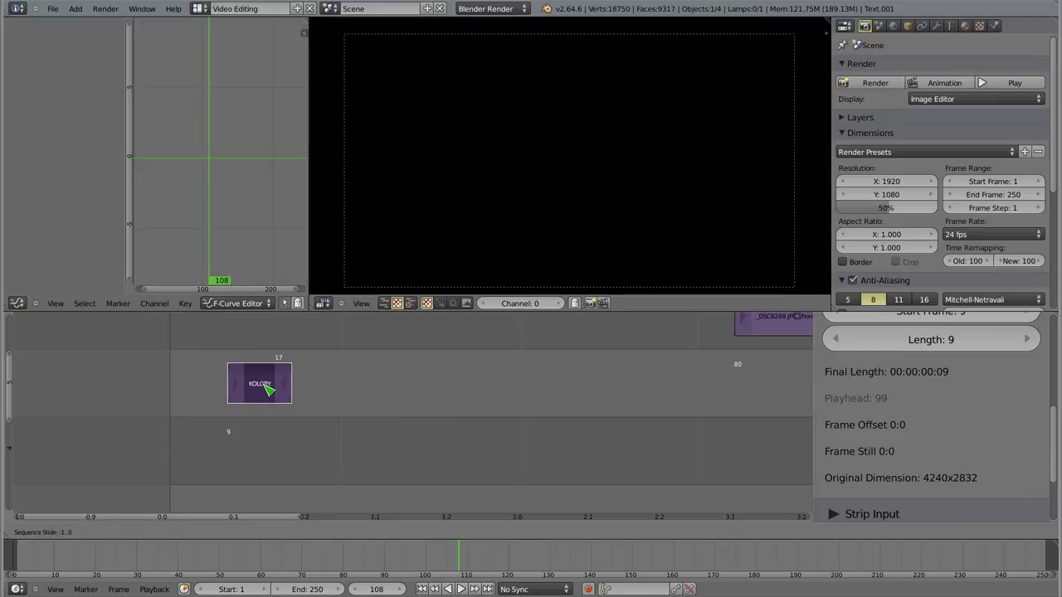
{"action": "left_click", "coordinate": [259, 390]}
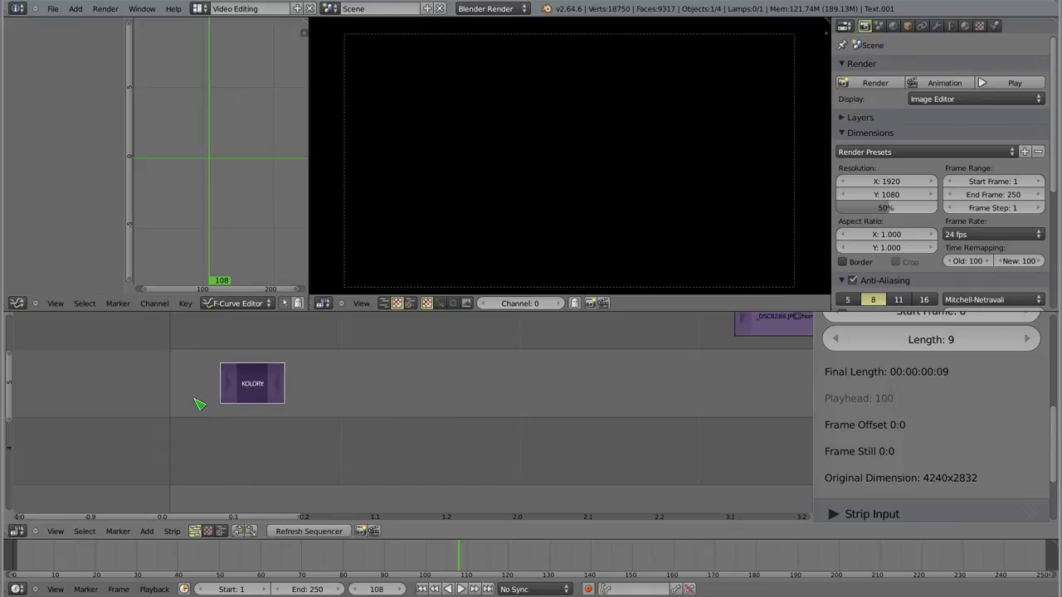
{"action": "left_click_drag", "start_coordinate": [200, 404], "coordinate": [220, 407]}
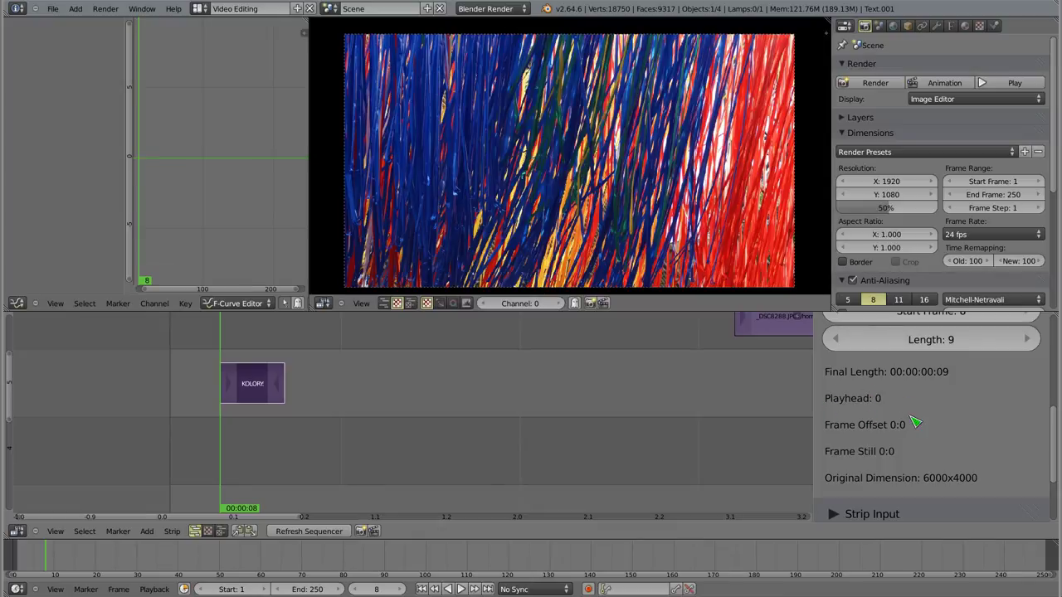
- Set the playhead to frame 1, slide KOLORY to start there, then scrub forward
{"action": "left_click", "coordinate": [175, 379]}
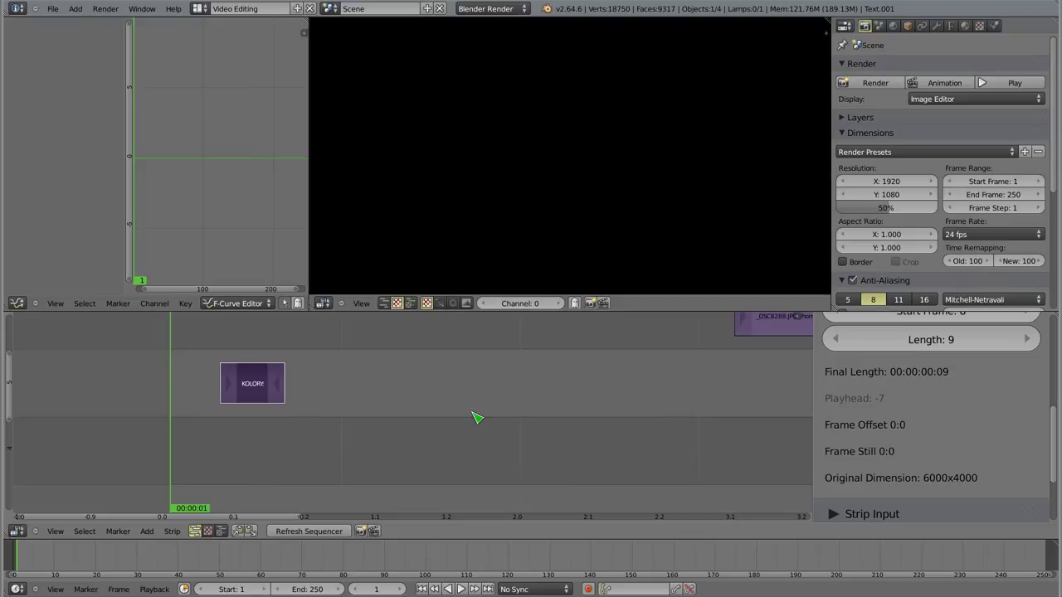
{"action": "right_click_drag", "start_coordinate": [241, 382], "coordinate": [207, 387]}
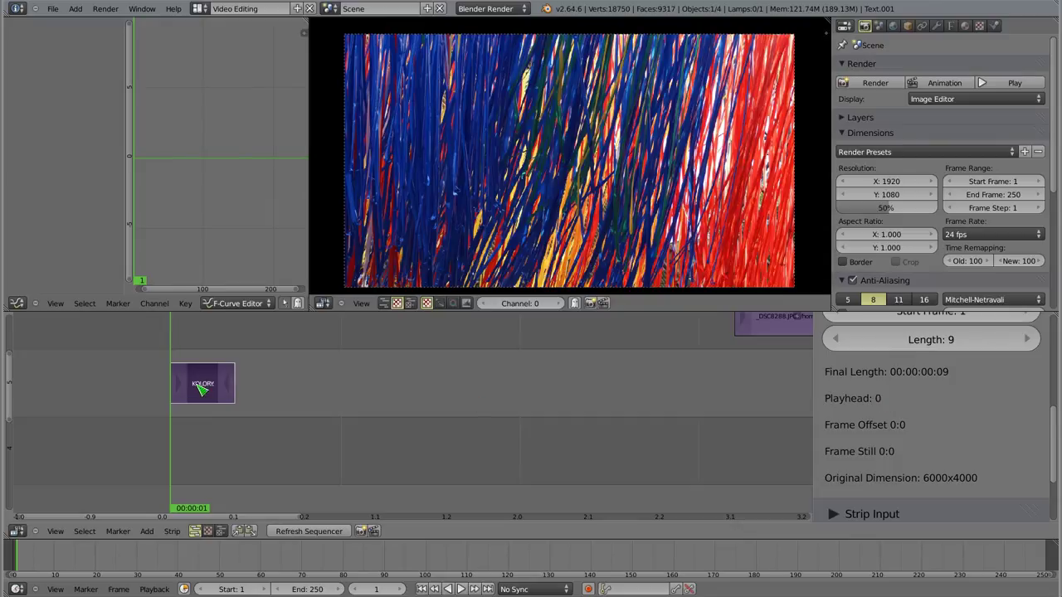
{"action": "left_click_drag", "start_coordinate": [431, 403], "coordinate": [534, 398]}
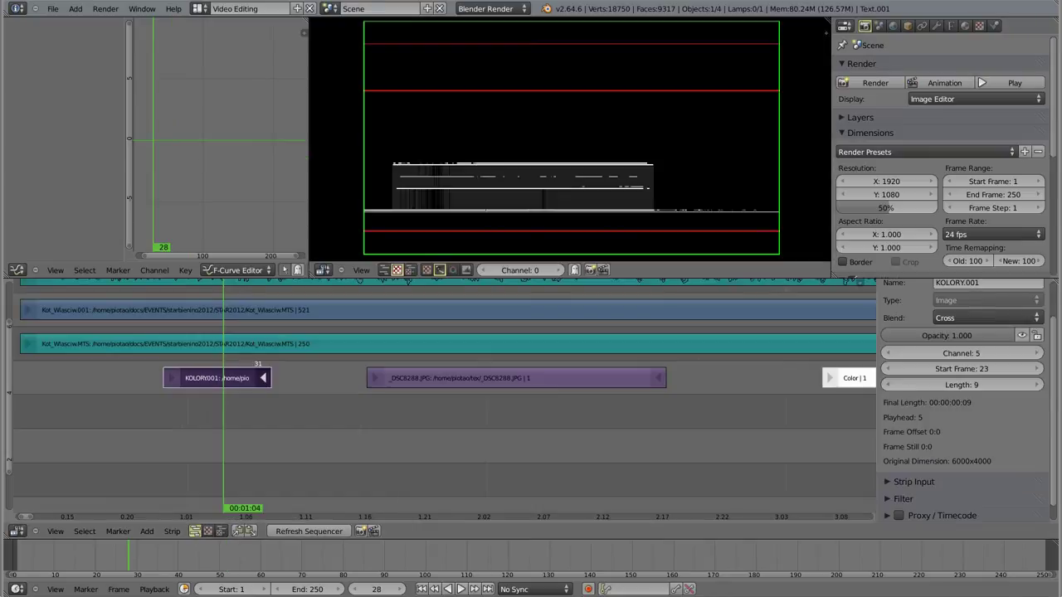
- Select the KOLORY.001 strip, zoom in on it and scrub from frame 24 to 31
{"action": "left_click", "coordinate": [233, 382]}
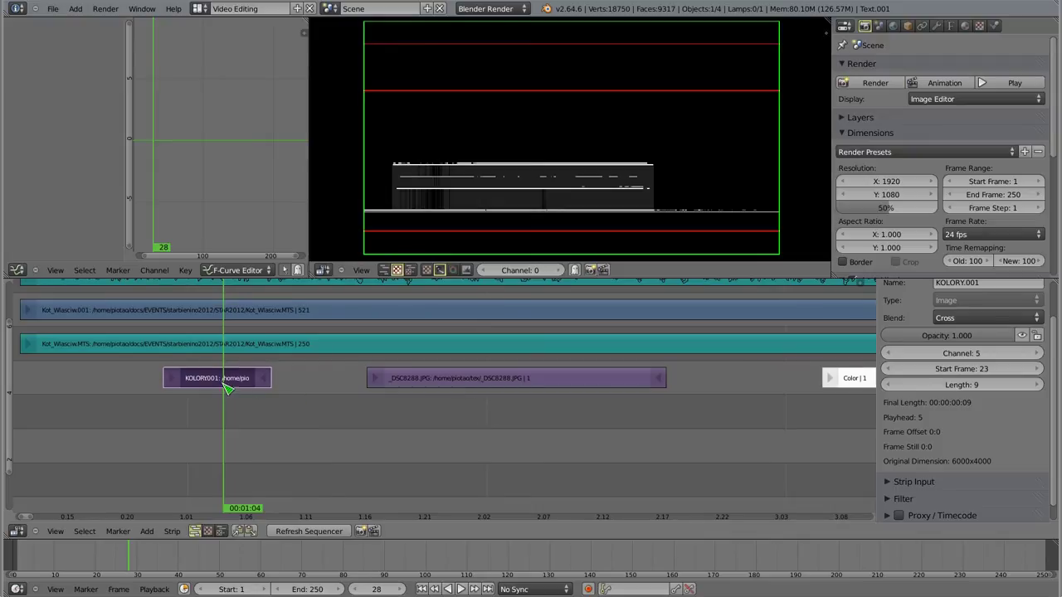
{"action": "scroll", "coordinate": [225, 382], "scroll_direction": "up", "scroll_amount": 5}
{"action": "middle_click_drag", "start_coordinate": [159, 381], "coordinate": [320, 398]}
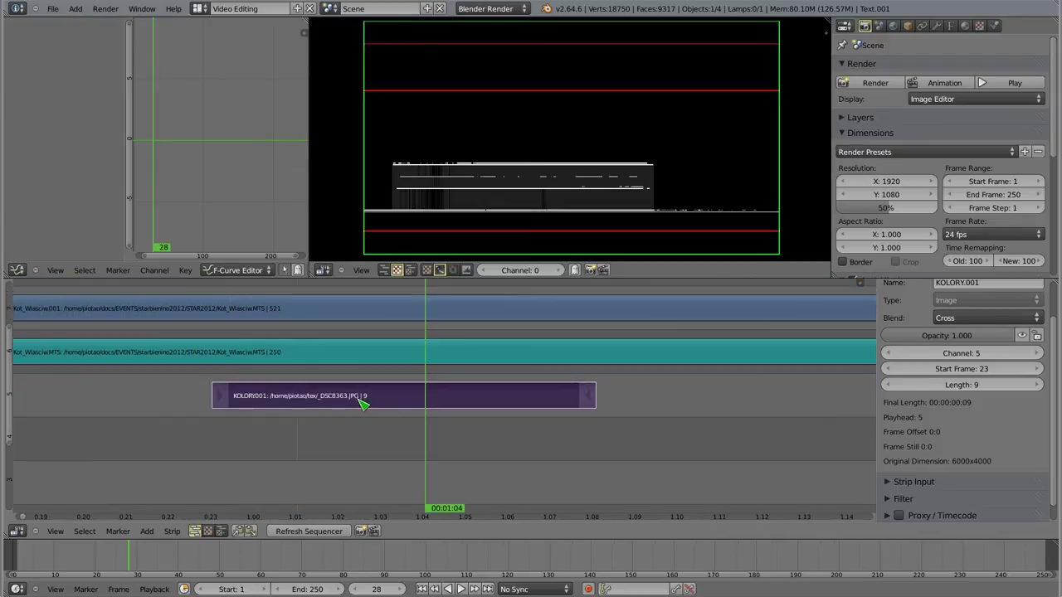
{"action": "left_click_drag", "start_coordinate": [221, 398], "coordinate": [372, 406]}
{"action": "left_click", "coordinate": [253, 404]}
{"action": "left_click_drag", "start_coordinate": [253, 403], "coordinate": [549, 408]}
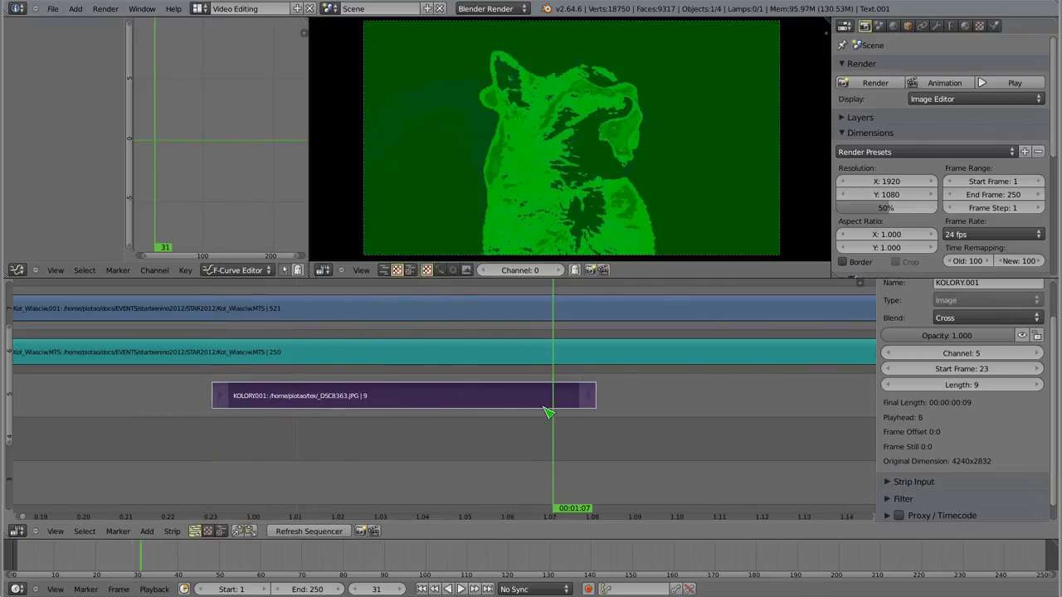
- Mute both Kot_Wlasciw movie strips and scrub through the KOLORY image past its end
{"action": "right_click", "coordinate": [521, 305]}
{"action": "right_click", "coordinate": [486, 358], "text": "shift"}
{"action": "key", "text": "h"}
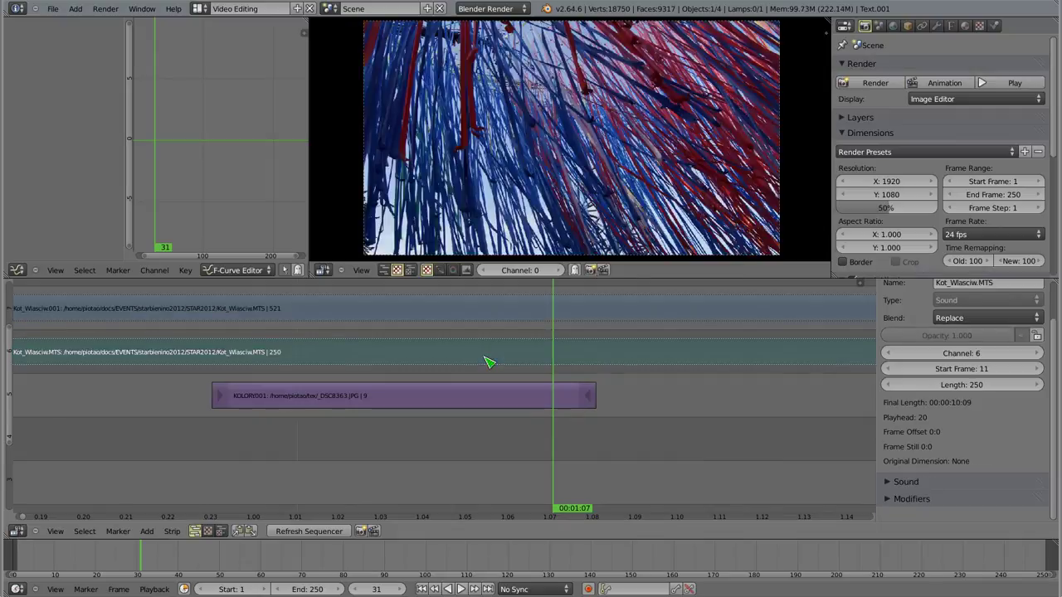
{"action": "left_click_drag", "start_coordinate": [221, 395], "coordinate": [254, 402]}
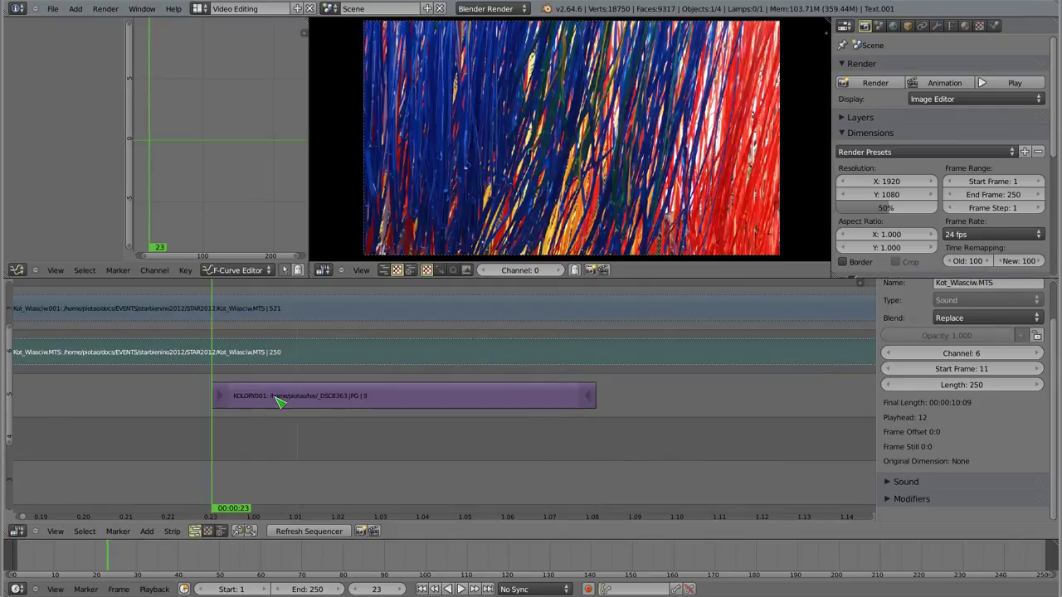
{"action": "left_click_drag", "start_coordinate": [398, 401], "coordinate": [583, 405]}
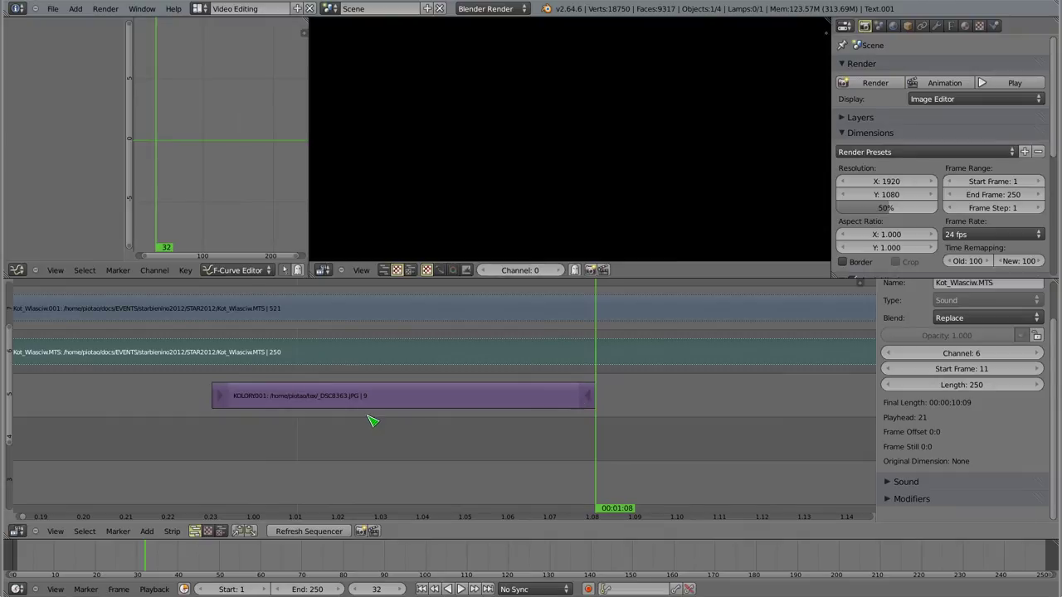
- Extend the KOLORY001 strip's end by two frames and scrub to check the held image
{"action": "scroll", "coordinate": [470, 417], "scroll_direction": "down", "scroll_amount": 1, "text": "ctrl"}
{"action": "scroll", "coordinate": [485, 433], "scroll_direction": "down", "scroll_amount": 1, "text": "ctrl"}
{"action": "right_click", "coordinate": [496, 406]}
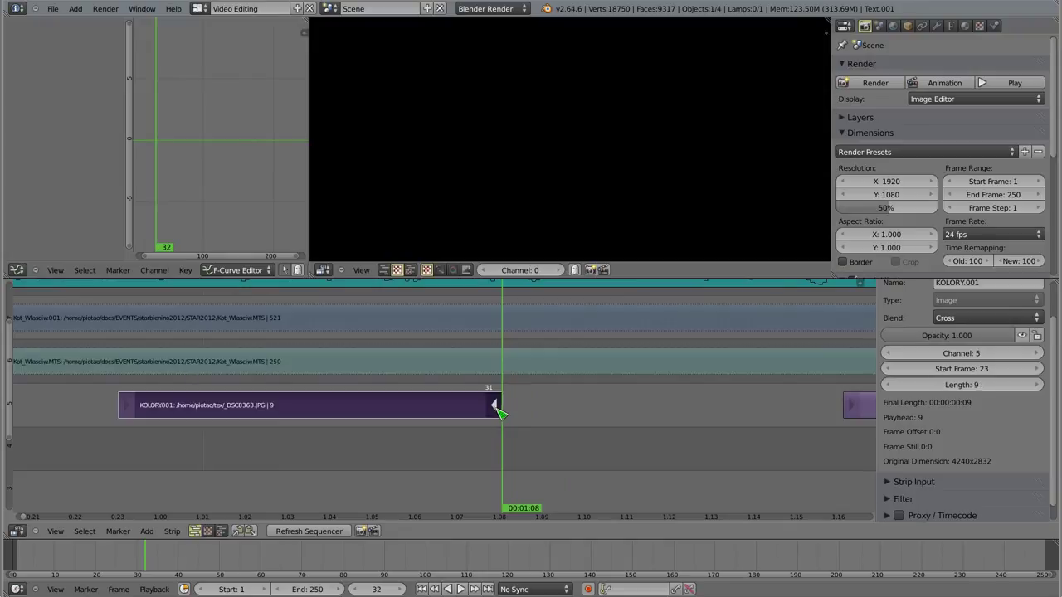
{"action": "key", "text": "g"}
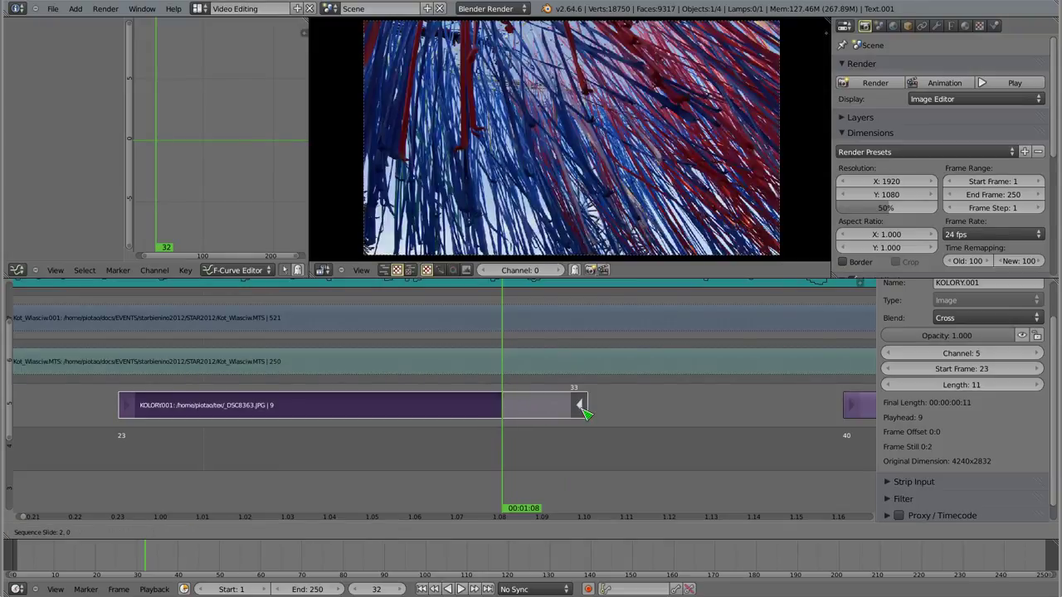
{"action": "left_click", "coordinate": [583, 408]}
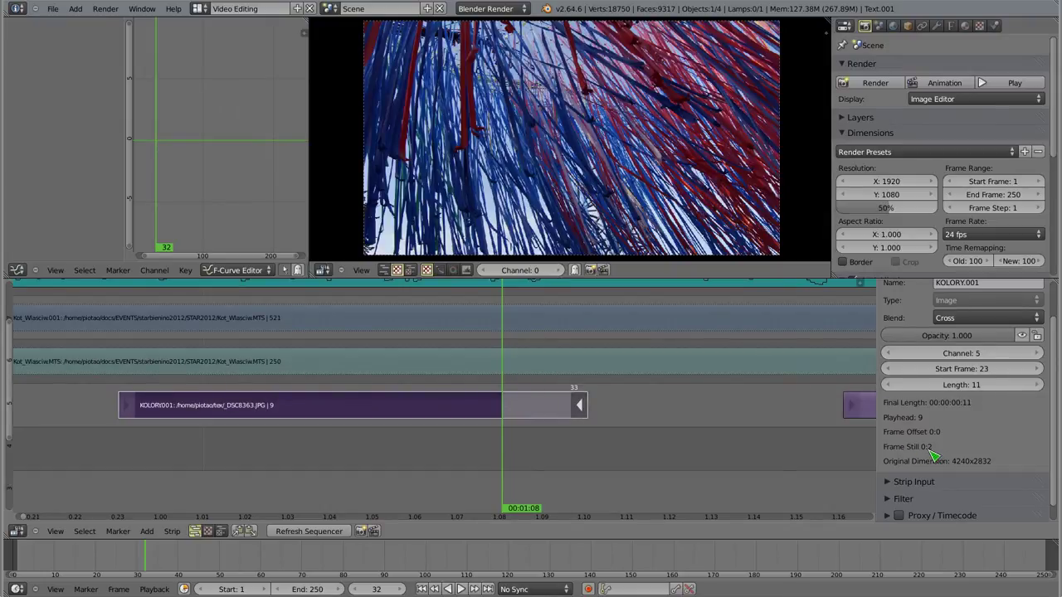
{"action": "left_click_drag", "start_coordinate": [508, 410], "coordinate": [512, 392]}
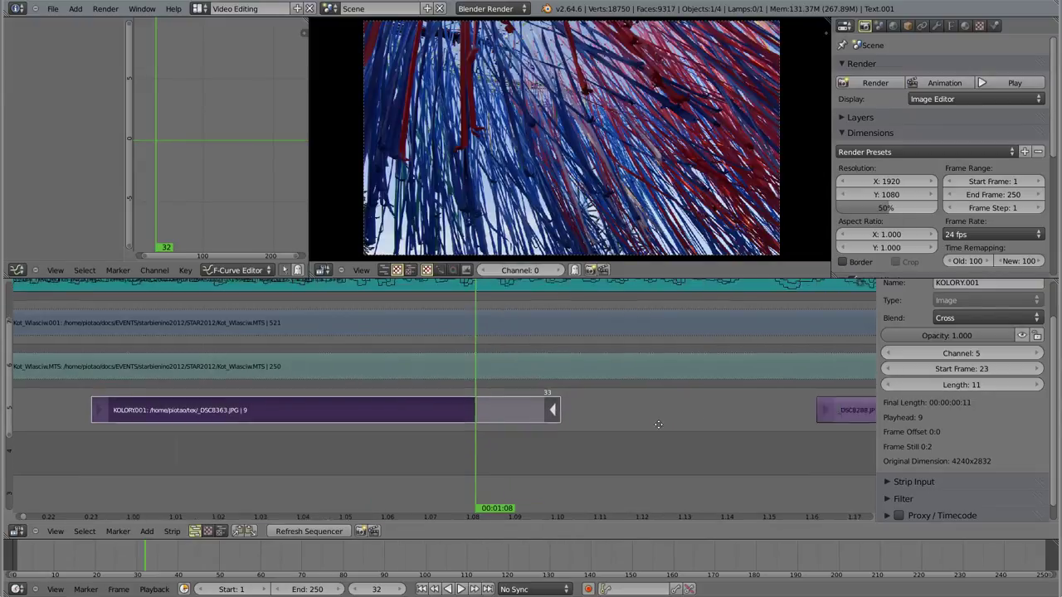
{"action": "middle_click_drag", "start_coordinate": [754, 422], "coordinate": [230, 399]}
- Slide the _DSC8288.JPG strip's end out to frame 54
{"action": "right_click", "coordinate": [455, 401]}
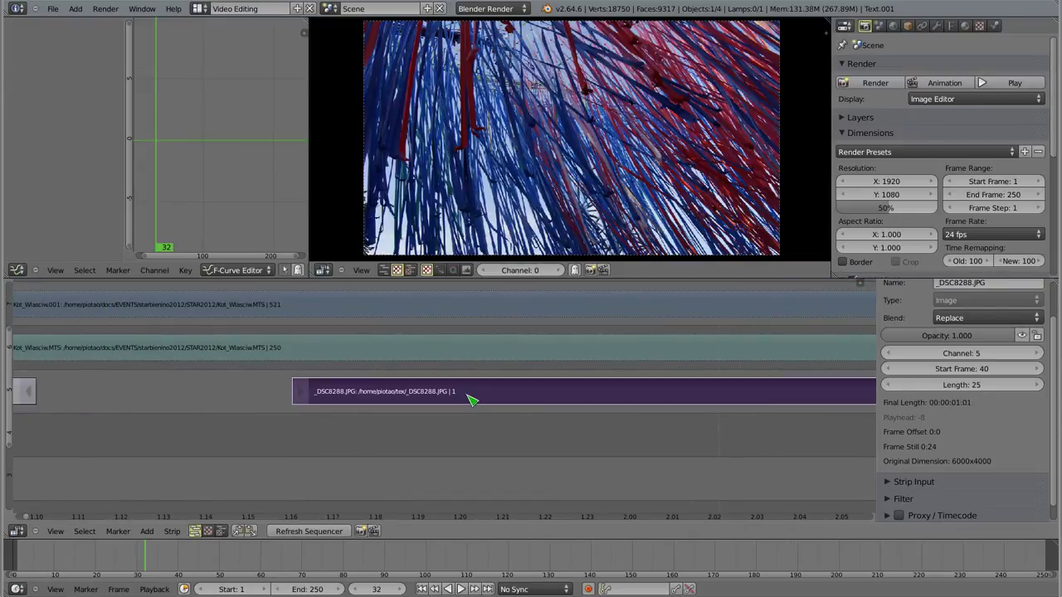
{"action": "scroll", "coordinate": [614, 402], "scroll_direction": "down", "scroll_amount": 5}
{"action": "scroll", "coordinate": [574, 399], "scroll_direction": "down", "scroll_amount": 2}
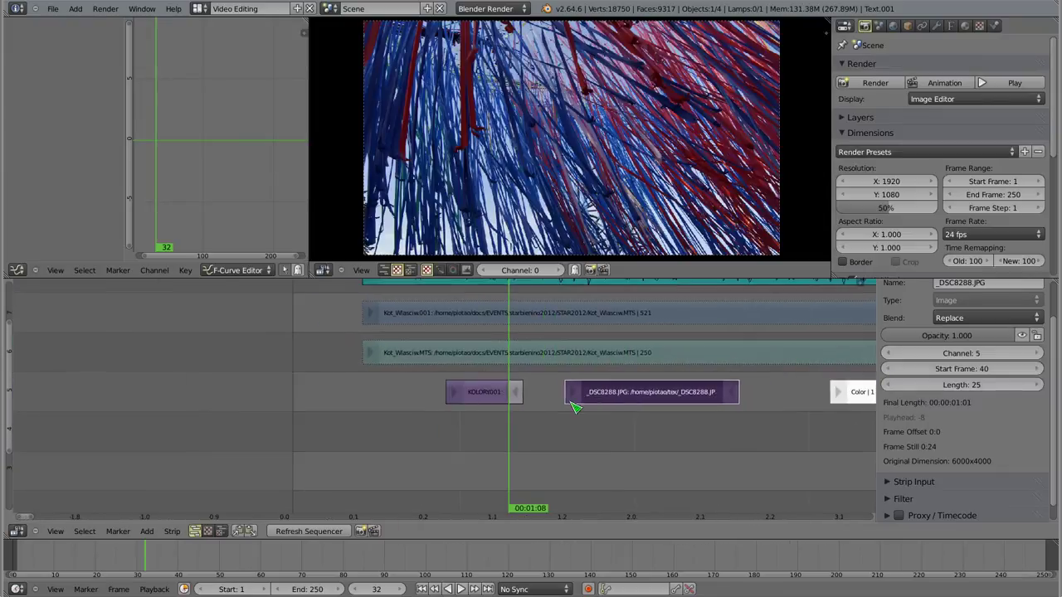
{"action": "middle_click_drag", "start_coordinate": [732, 406], "coordinate": [444, 394]}
{"action": "right_click", "coordinate": [443, 388]}
{"action": "key", "text": "g"}
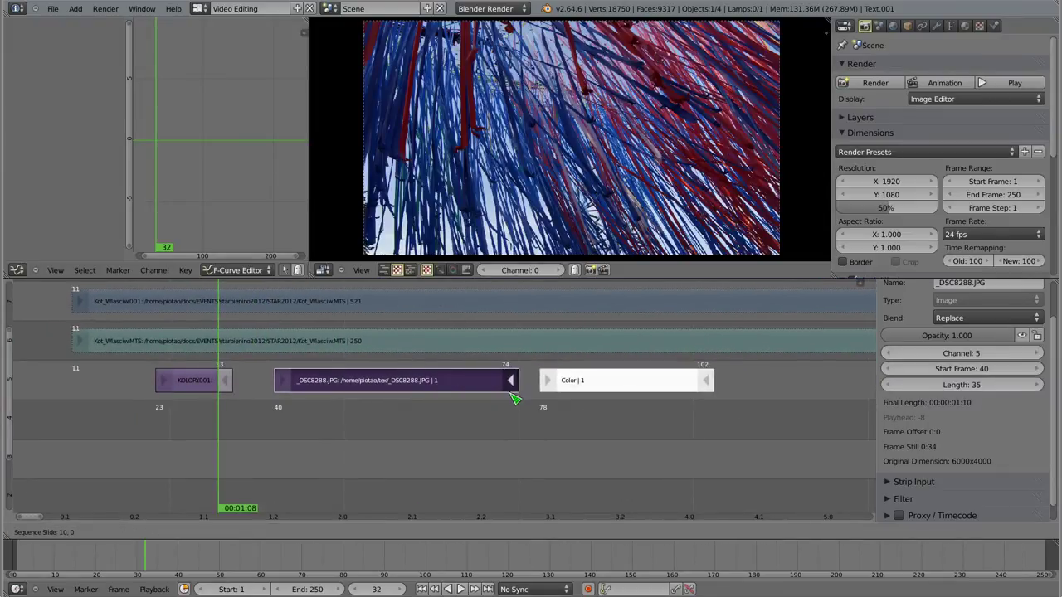
{"action": "left_click", "coordinate": [397, 396]}
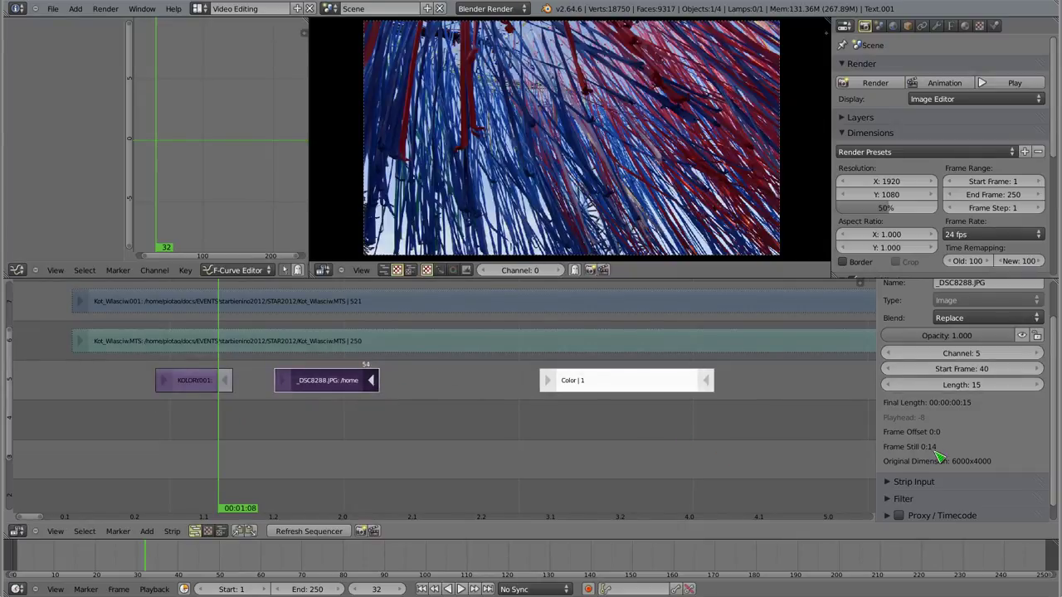
- Shrink the _DSC8288.JPG strip to one frame, then lengthen it to five frames
{"action": "key", "text": "g"}
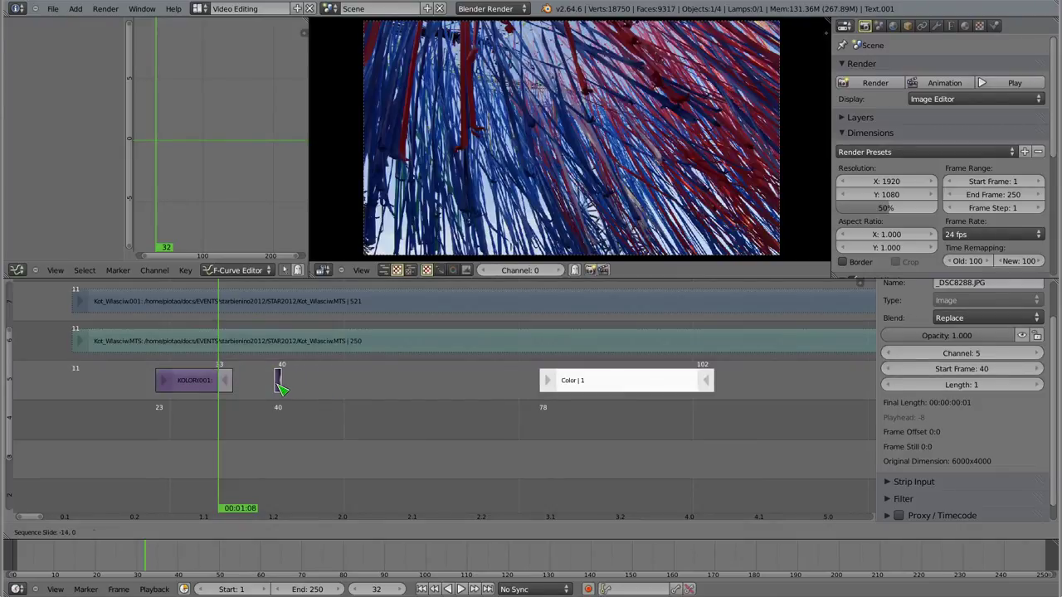
{"action": "left_click", "coordinate": [280, 386]}
{"action": "key", "text": "g"}
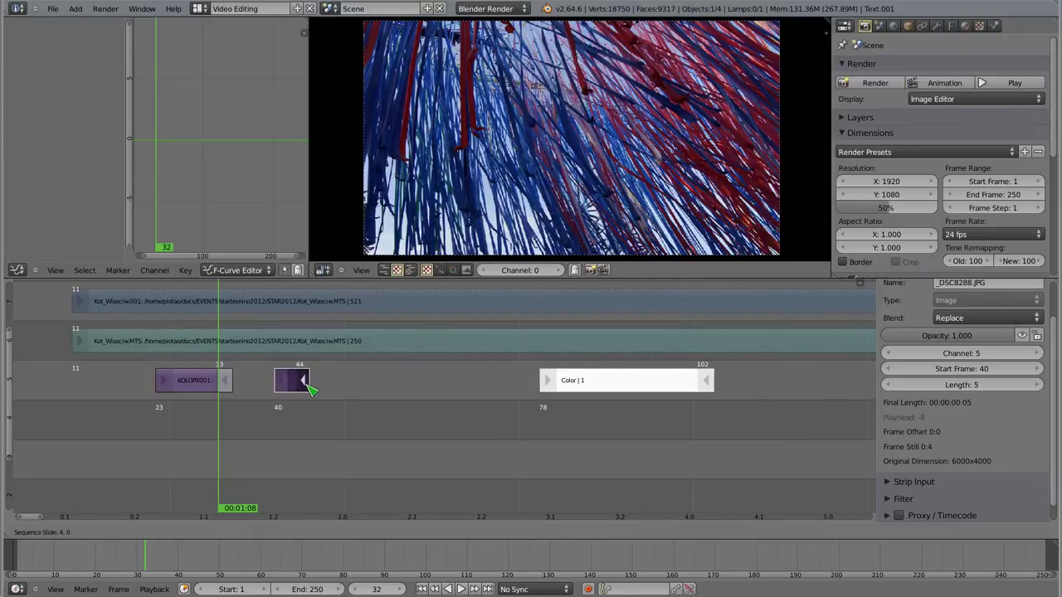
{"action": "left_click", "coordinate": [320, 390]}
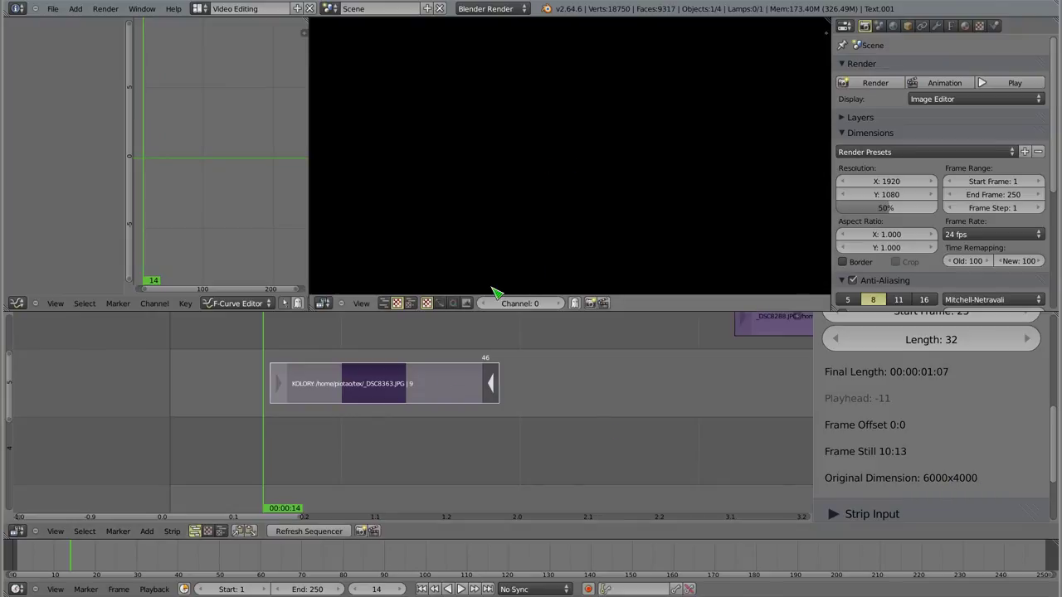
- Preview the stretched KOLORY strip at frames 21, 34 and 20
{"action": "left_click", "coordinate": [315, 388]}
{"action": "left_click", "coordinate": [407, 383]}
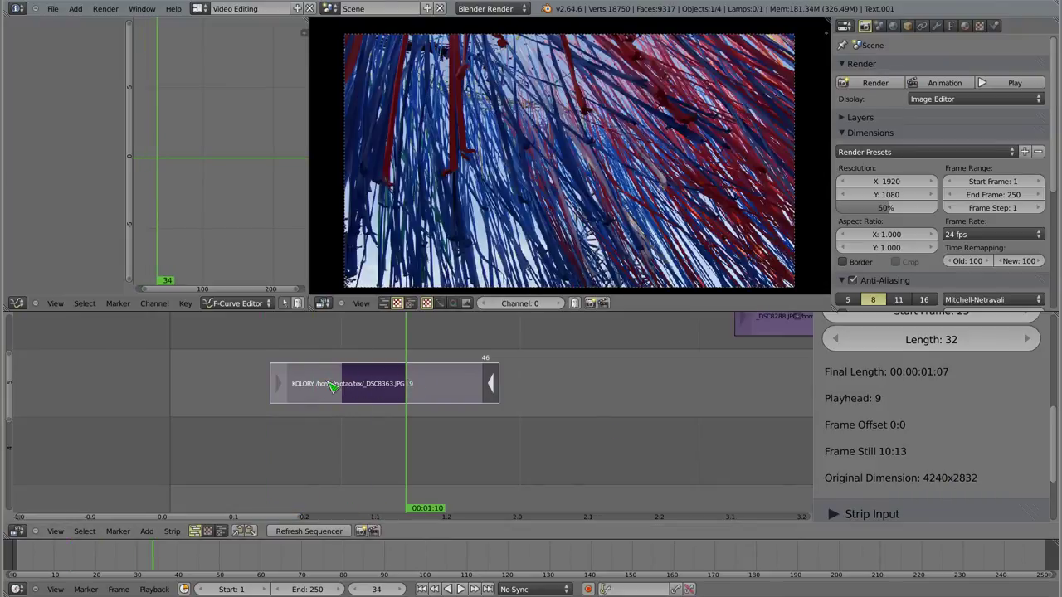
{"action": "left_click", "coordinate": [306, 384]}
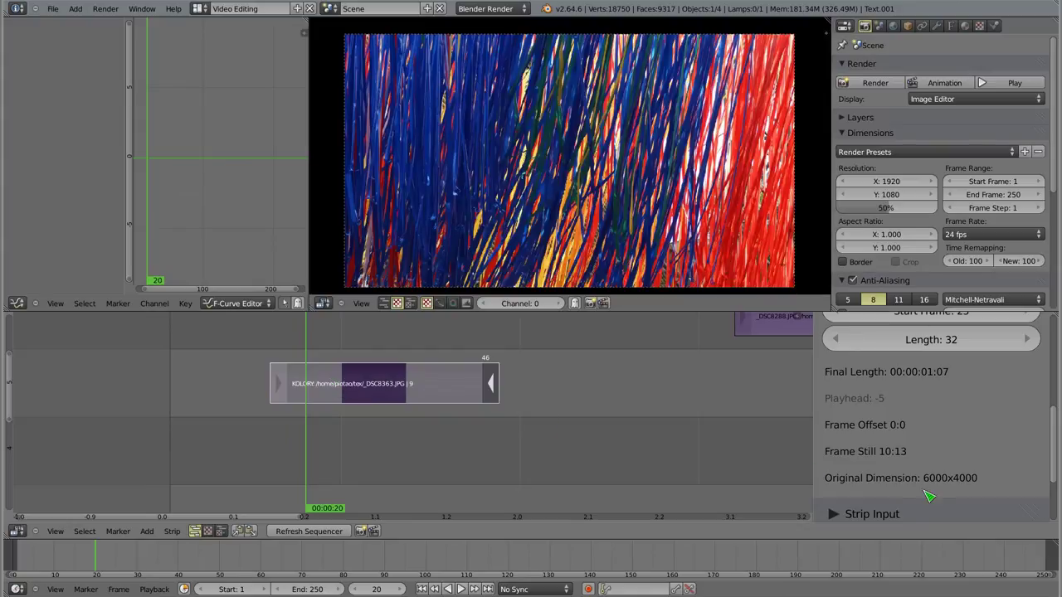
- Pan to the black Color strip, set the playhead to frame 112 and select it
{"action": "scroll", "coordinate": [597, 398], "scroll_direction": "down", "scroll_amount": 2}
{"action": "scroll", "coordinate": [571, 407], "scroll_direction": "down", "scroll_amount": 2}
{"action": "middle_click_drag", "start_coordinate": [612, 404], "coordinate": [288, 393]}
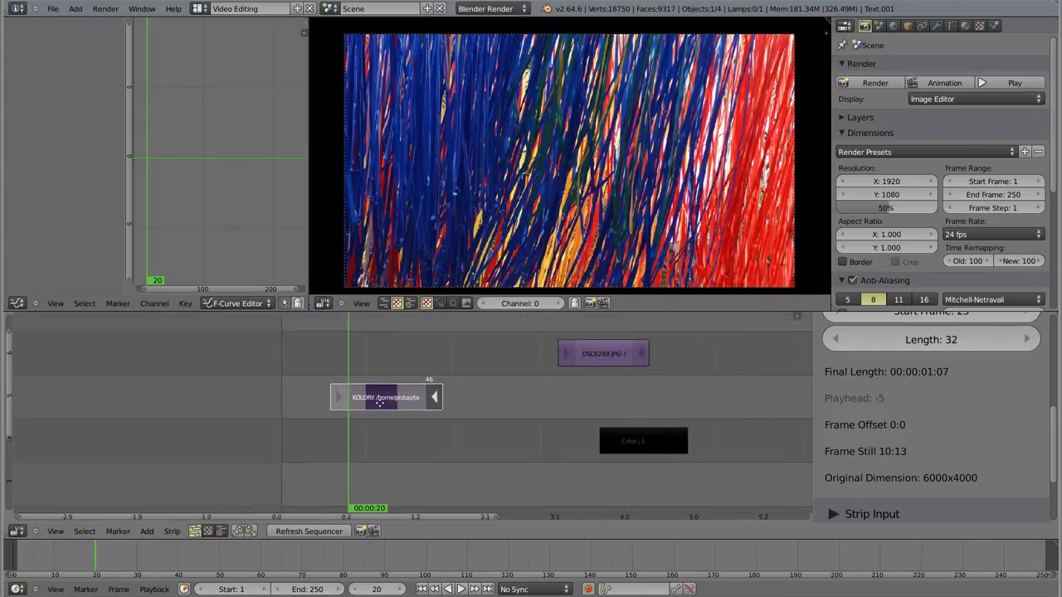
{"action": "left_click", "coordinate": [458, 425]}
{"action": "right_click", "coordinate": [464, 433]}
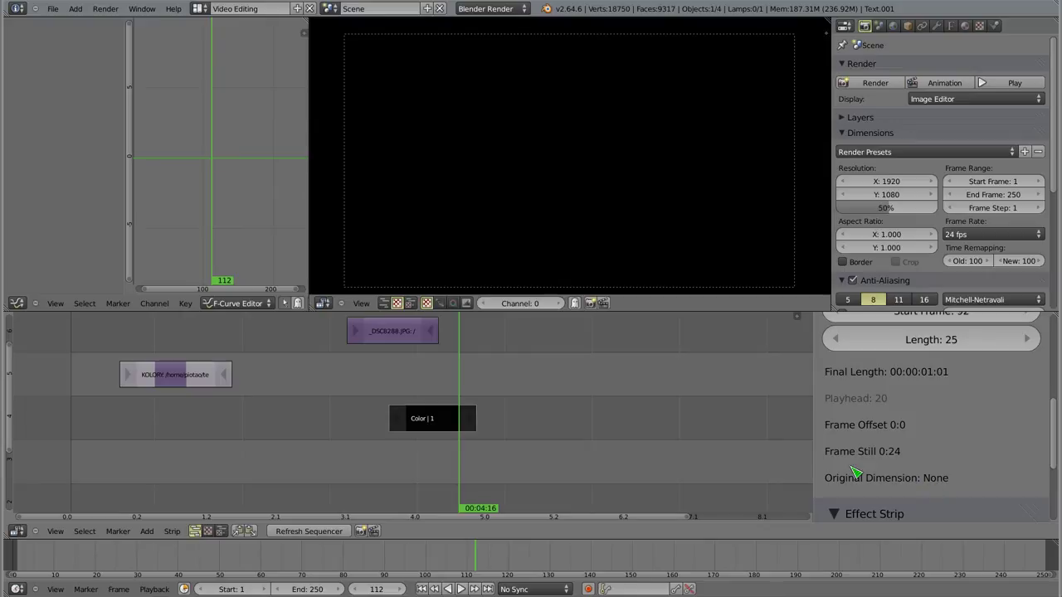
- Change the Color strip's colour from black to white
{"action": "scroll", "coordinate": [929, 404], "scroll_direction": "down", "scroll_amount": 3}
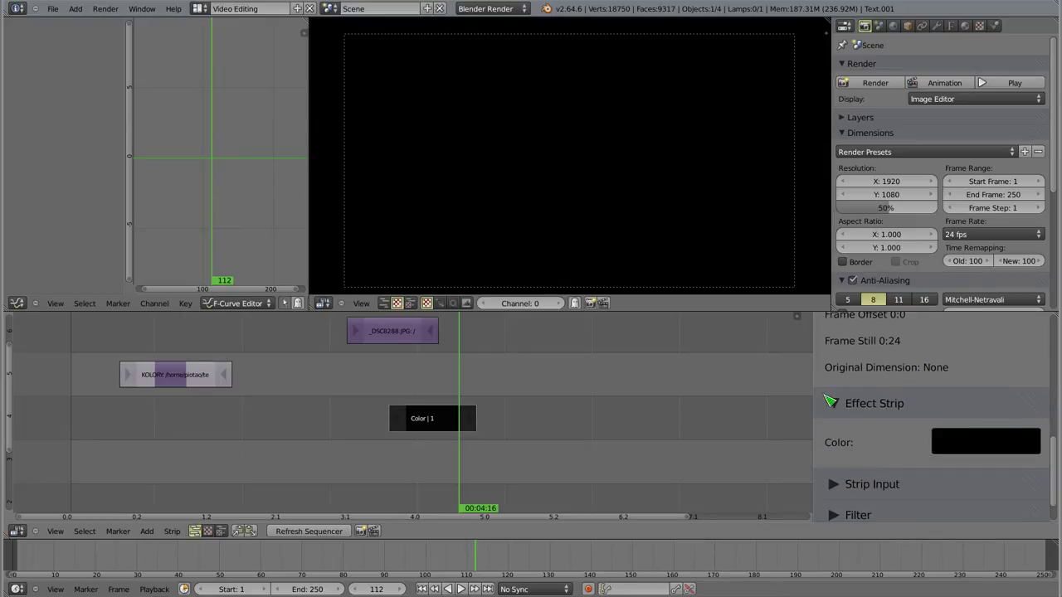
{"action": "right_click", "coordinate": [389, 330]}
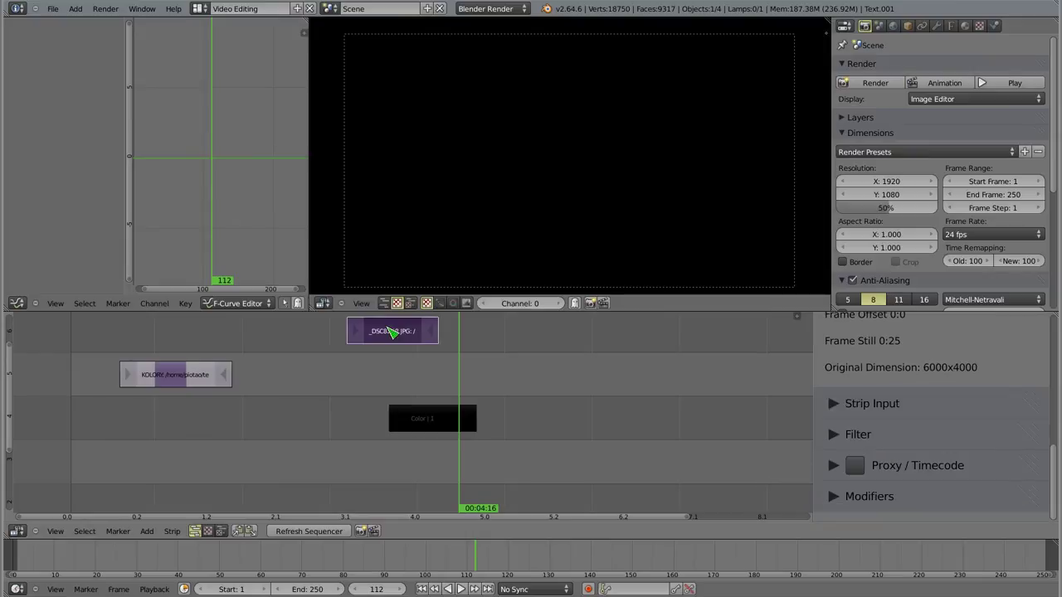
{"action": "right_click", "coordinate": [437, 421]}
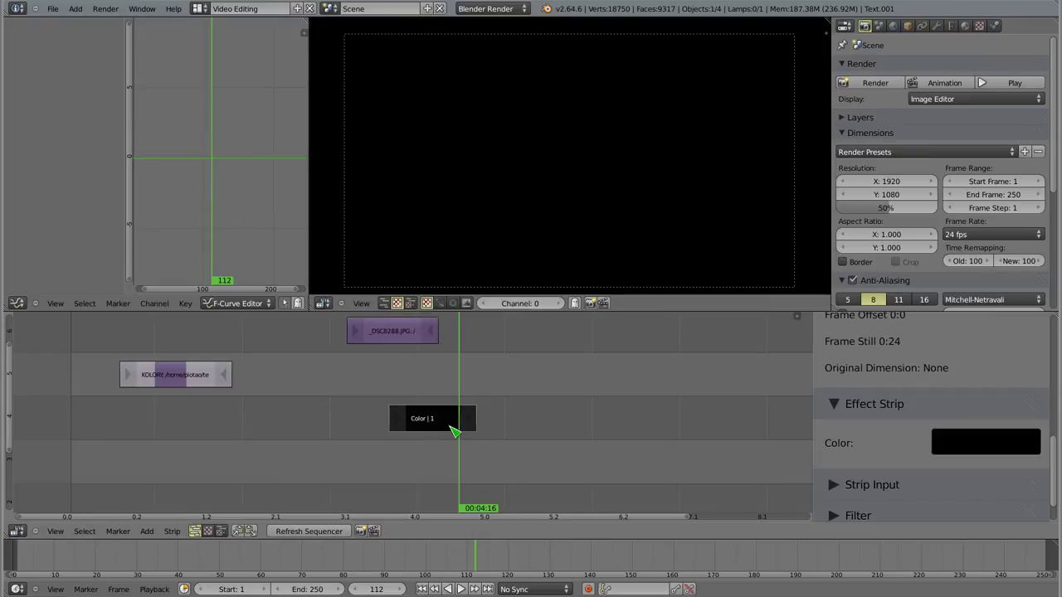
{"action": "left_click", "coordinate": [979, 452]}
{"action": "left_click_drag", "start_coordinate": [1028, 294], "coordinate": [1021, 145]}
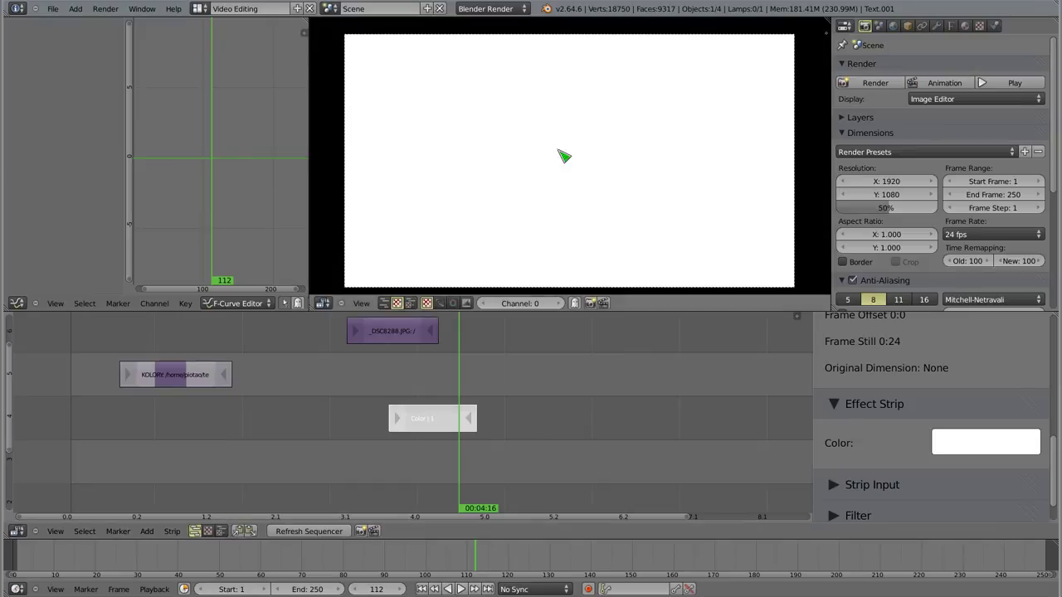
- Collapse the Effect Strip panel and expand Strip Input to show the soft trim values
{"action": "left_click", "coordinate": [839, 407]}
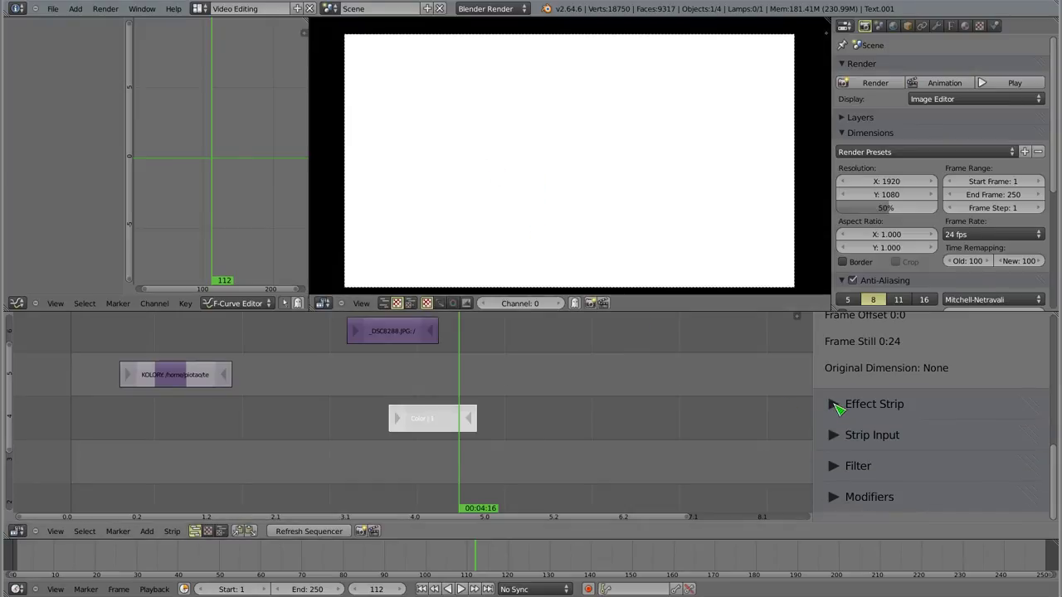
{"action": "left_click", "coordinate": [835, 437]}
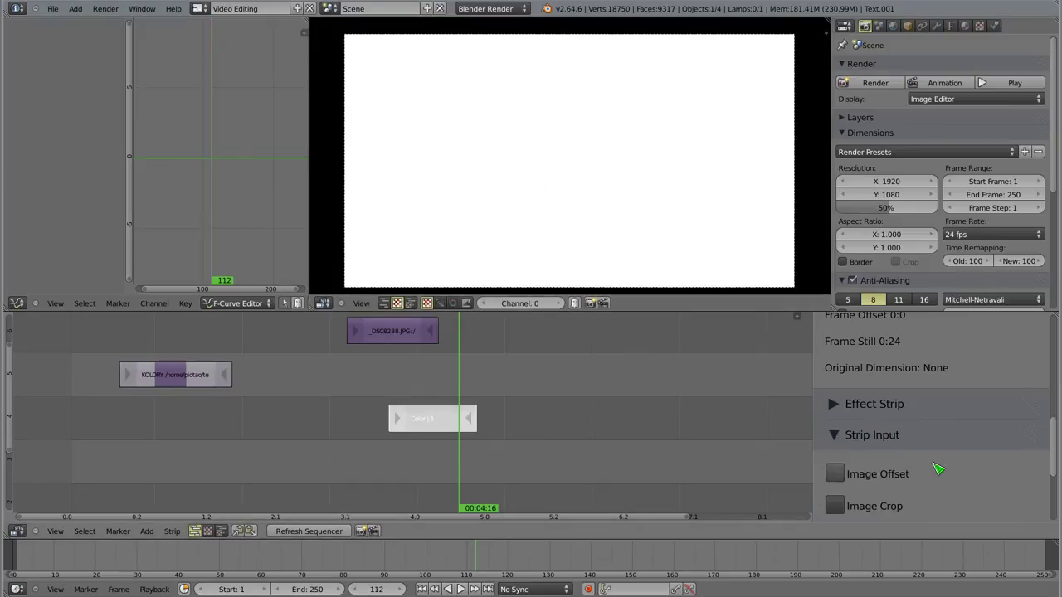
{"action": "scroll", "coordinate": [986, 406], "scroll_direction": "down", "scroll_amount": 1}
{"action": "scroll", "coordinate": [987, 407], "scroll_direction": "down", "scroll_amount": 2}
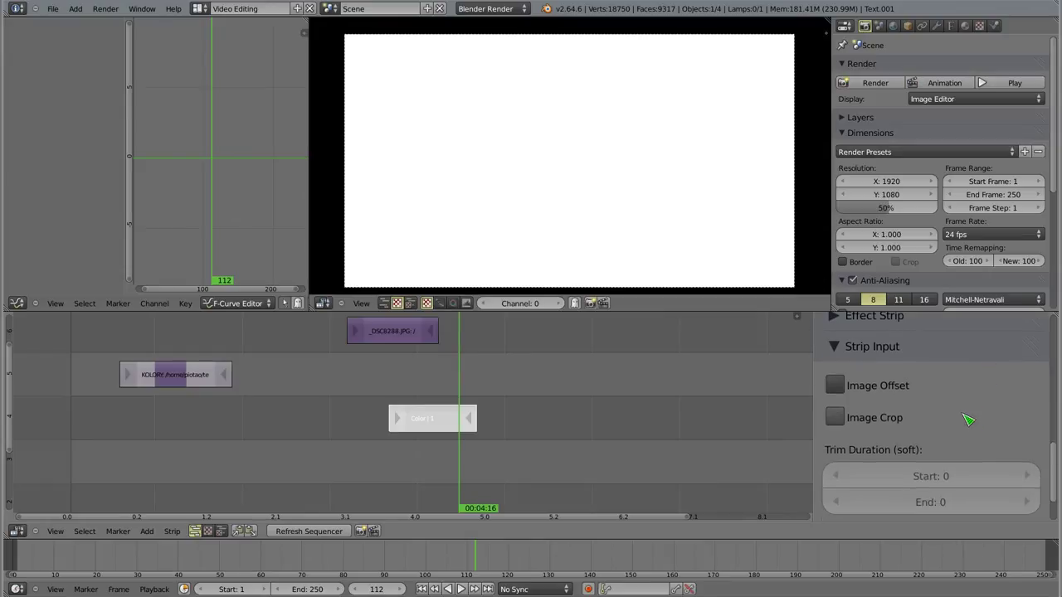
{"action": "middle_click_drag", "start_coordinate": [993, 414], "coordinate": [964, 421], "text": "ctrl"}
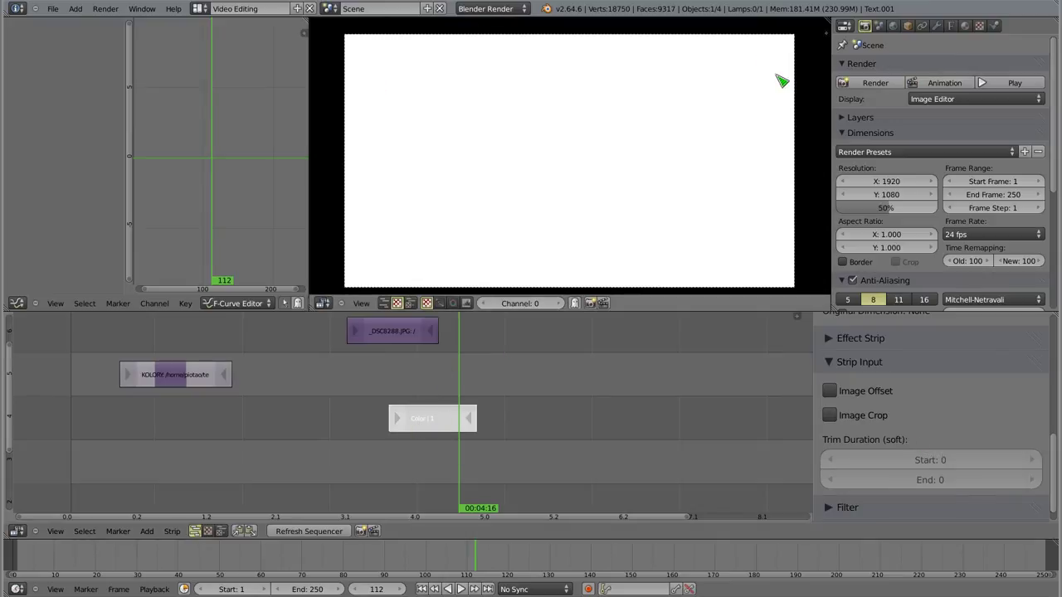
- Move _DSC8288.JPG and the white Color strip onto channel 5 after KOLORY, then preview frame 61
{"action": "left_click", "coordinate": [394, 331]}
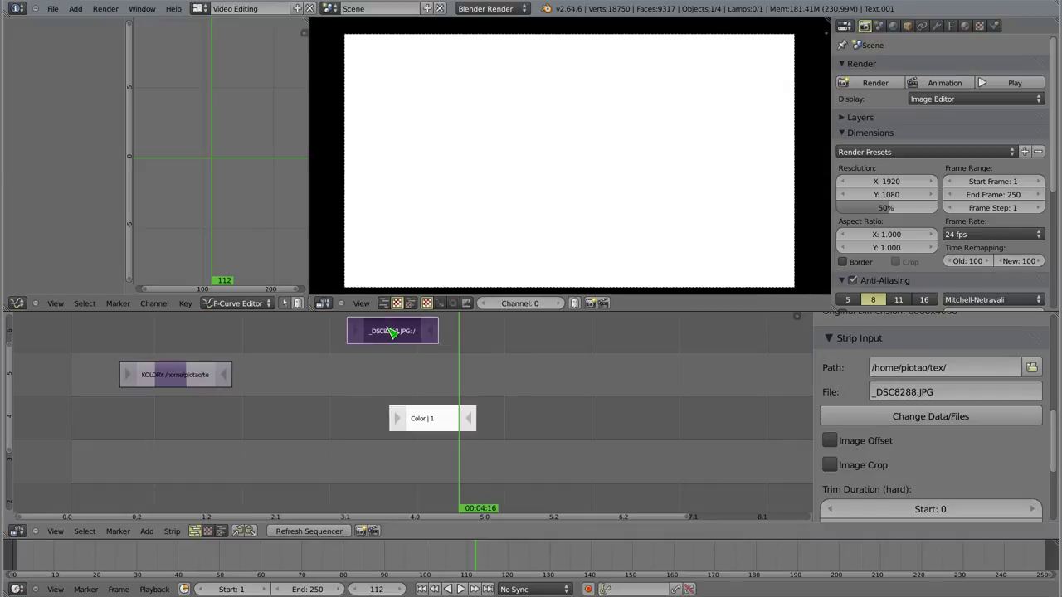
{"action": "key", "text": "g"}
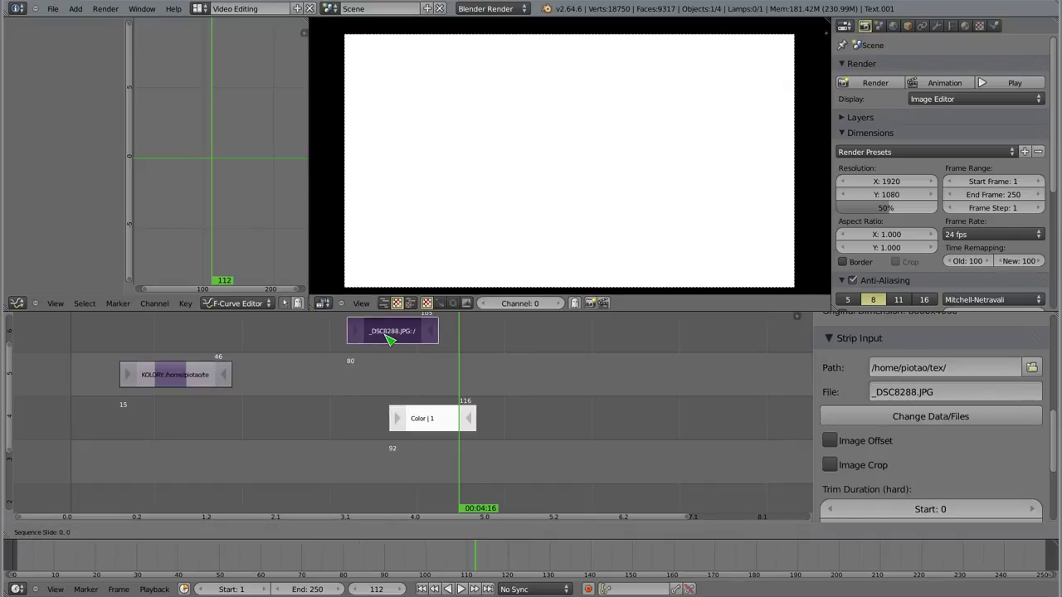
{"action": "left_click", "coordinate": [286, 381]}
{"action": "right_click", "coordinate": [427, 429]}
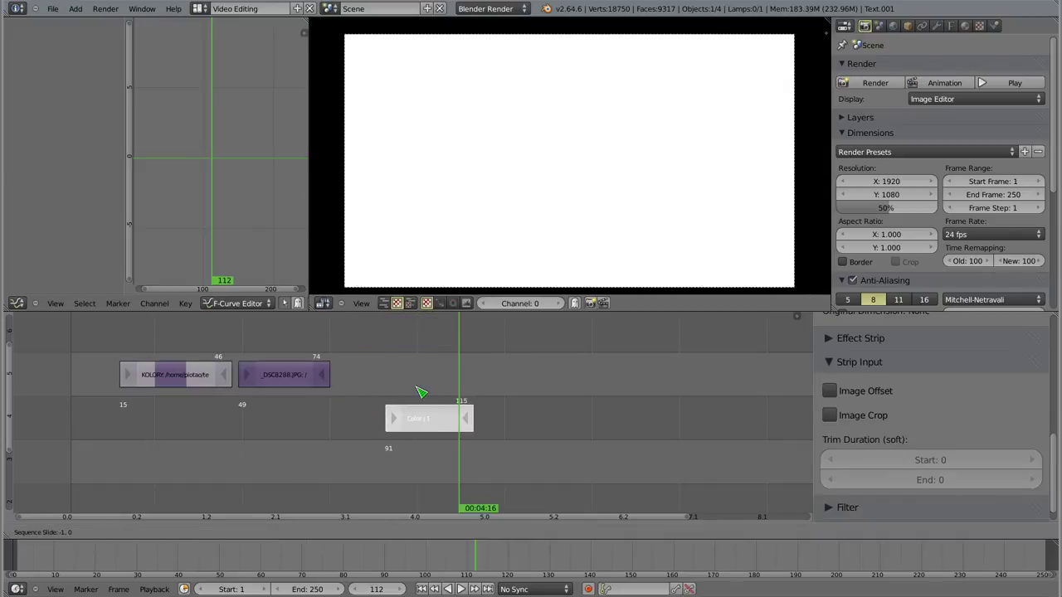
{"action": "key", "text": "g"}
{"action": "left_click", "coordinate": [383, 382]}
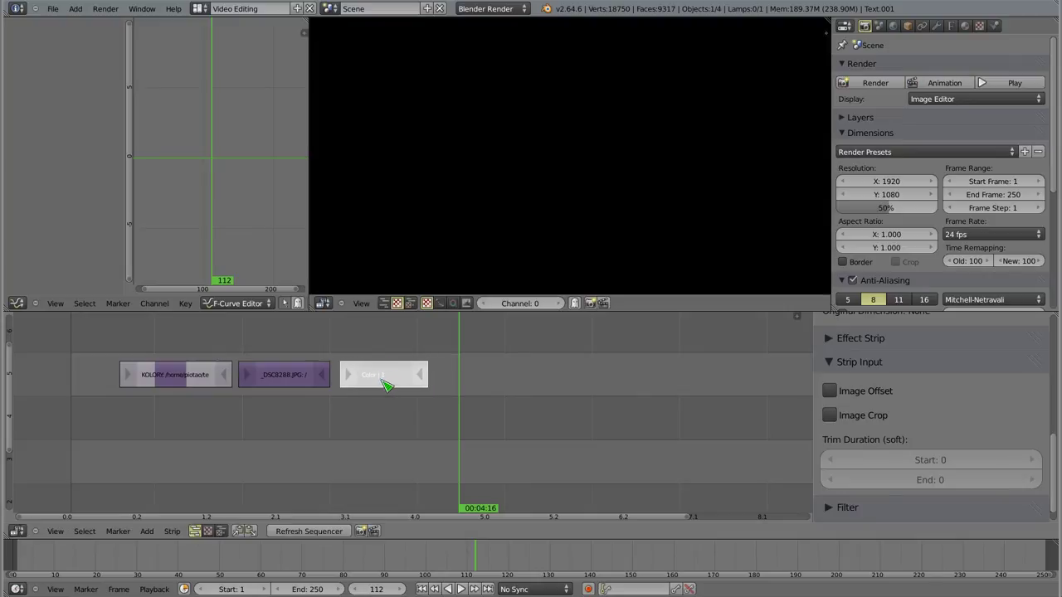
{"action": "right_click", "coordinate": [285, 377]}
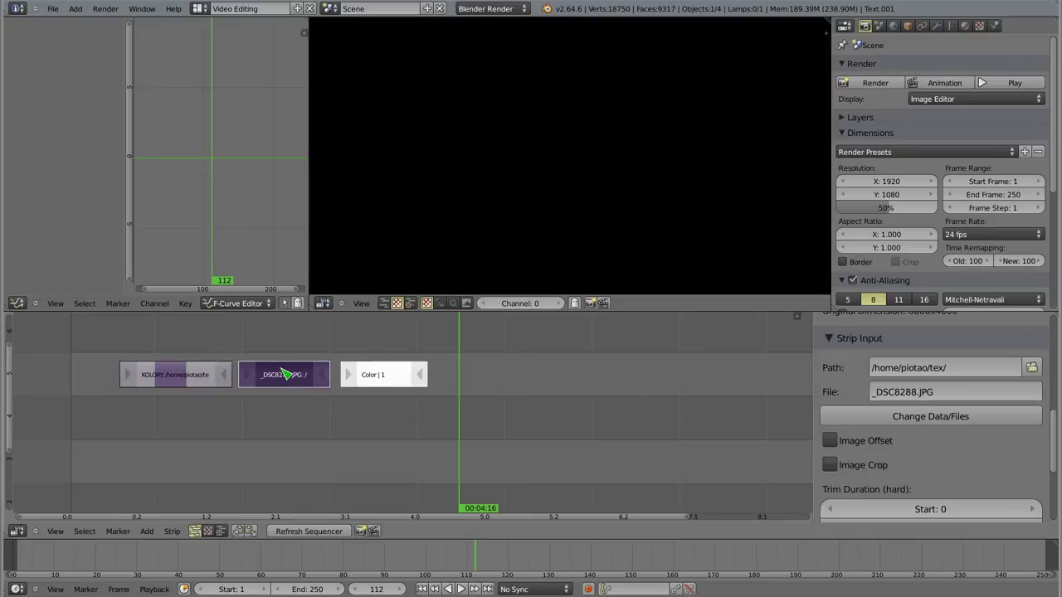
{"action": "left_click", "coordinate": [282, 373]}
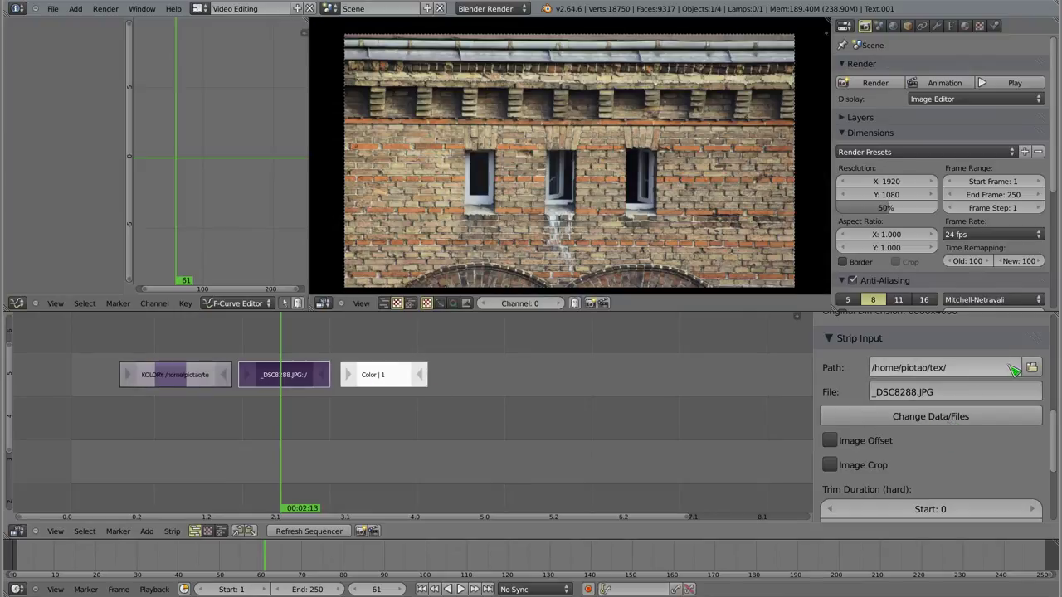
{"action": "left_click", "coordinate": [1031, 367]}
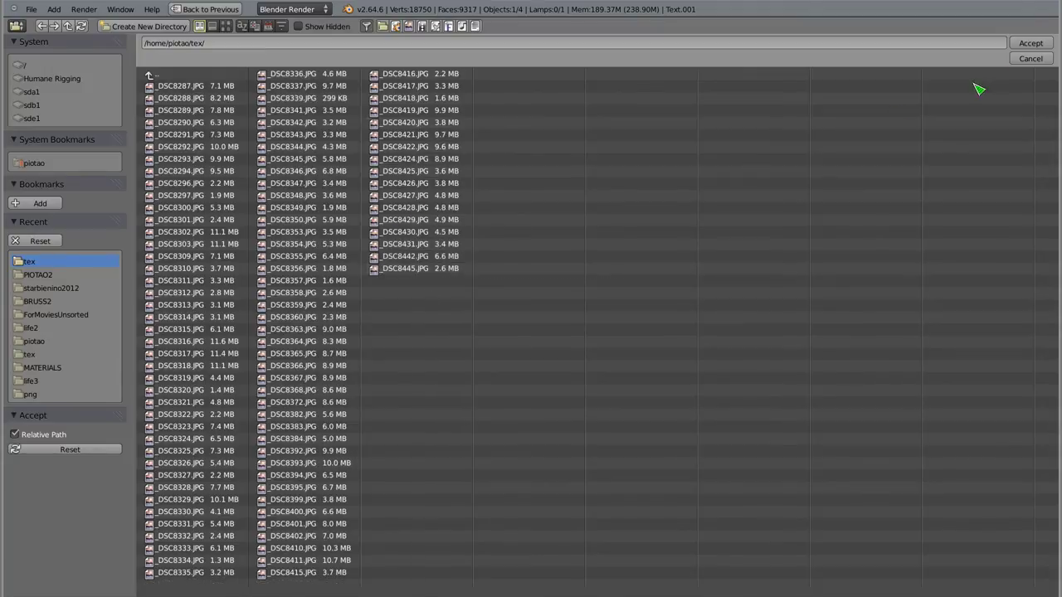
{"action": "left_click", "coordinate": [1030, 43]}
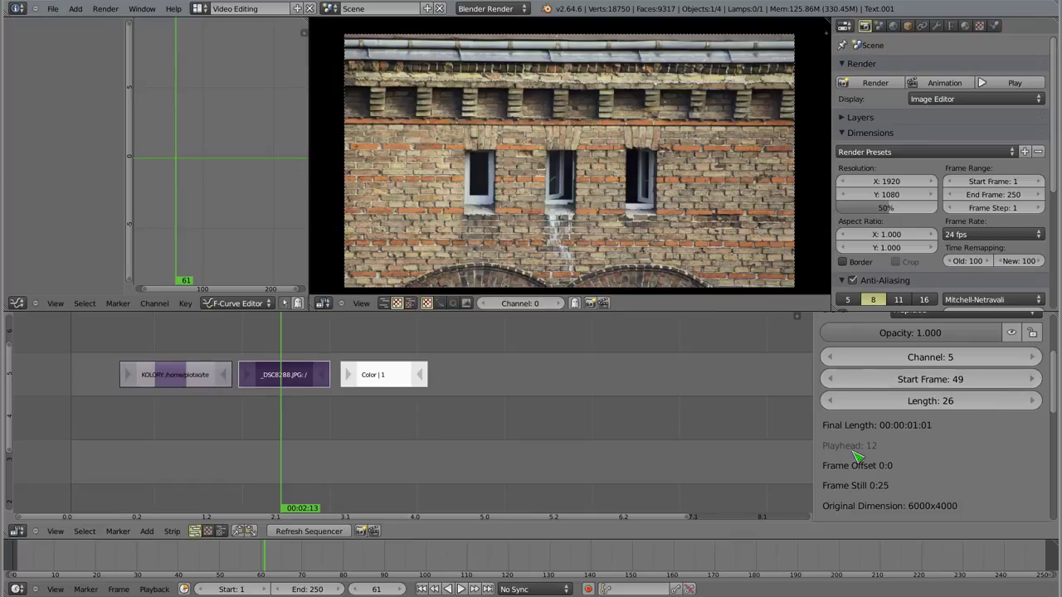
{"action": "scroll", "coordinate": [968, 496], "scroll_direction": "up", "scroll_amount": 3}
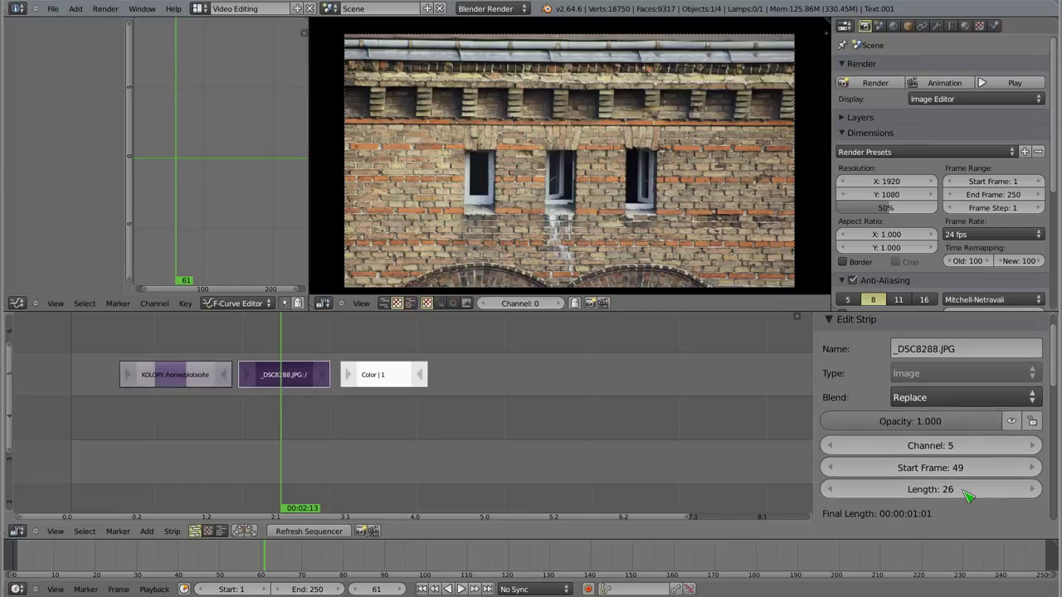
{"action": "scroll", "coordinate": [968, 495], "scroll_direction": "down", "scroll_amount": 4}
{"action": "scroll", "coordinate": [967, 495], "scroll_direction": "down", "scroll_amount": 4}
{"action": "scroll", "coordinate": [966, 496], "scroll_direction": "down", "scroll_amount": 2}
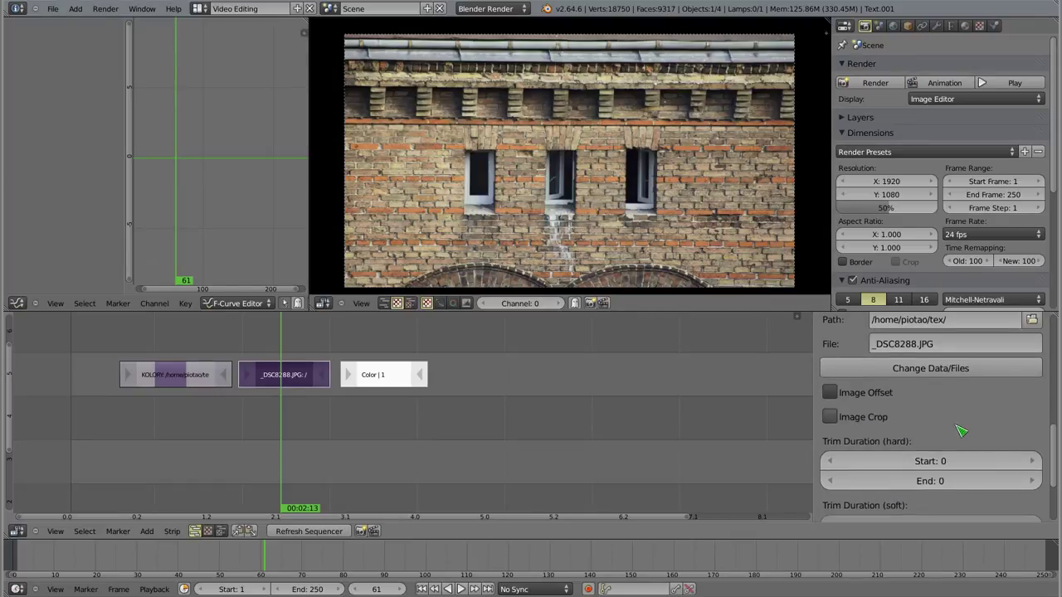
{"action": "scroll", "coordinate": [960, 429], "scroll_direction": "up", "scroll_amount": 1}
{"action": "scroll", "coordinate": [962, 440], "scroll_direction": "up", "scroll_amount": 2}
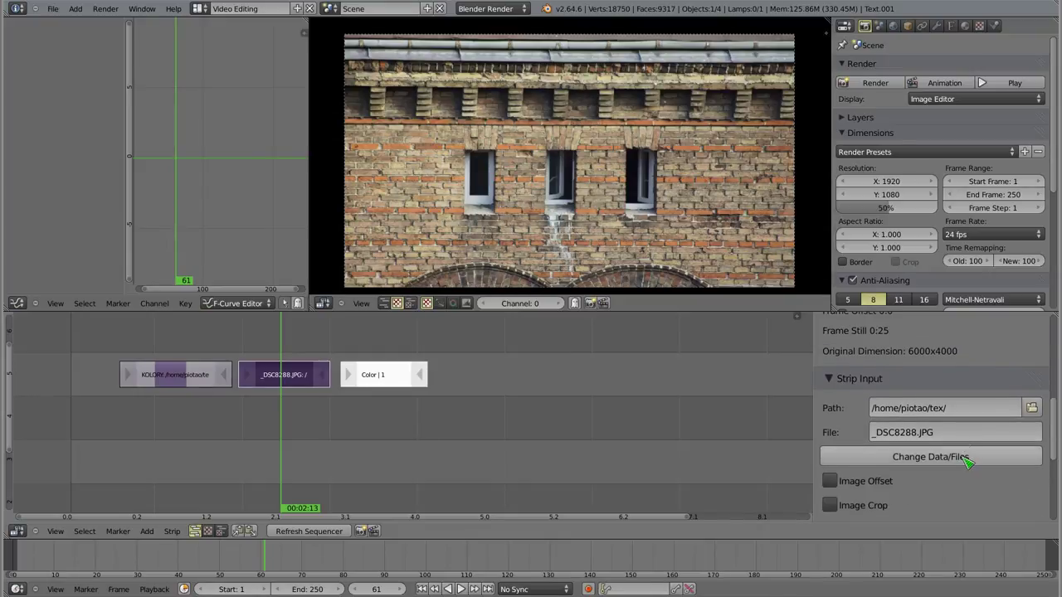
{"action": "scroll", "coordinate": [971, 457], "scroll_direction": "down", "scroll_amount": 3}
{"action": "scroll", "coordinate": [978, 458], "scroll_direction": "up", "scroll_amount": 1}
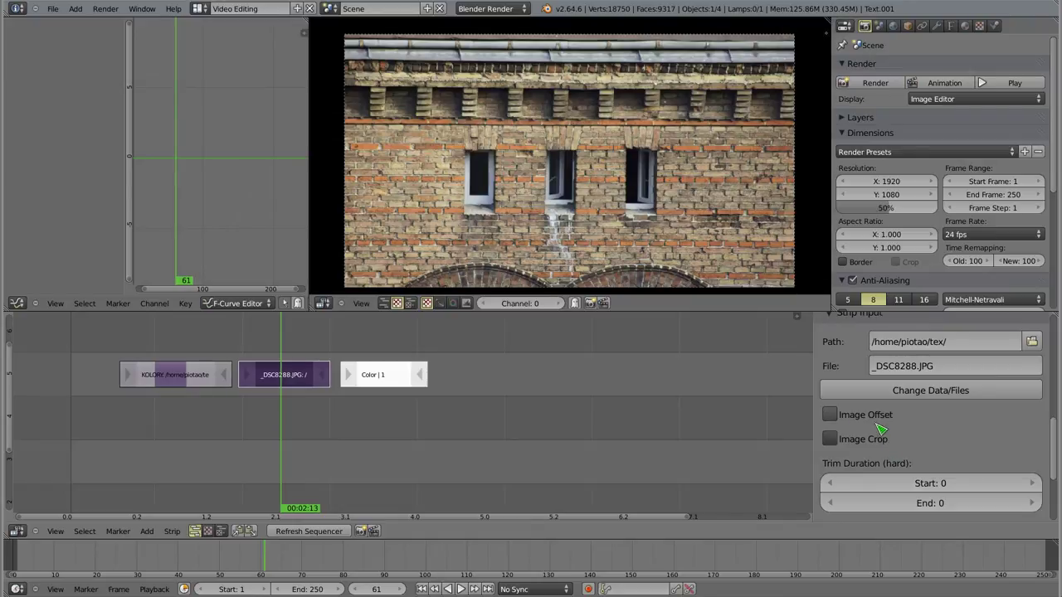
{"action": "left_click", "coordinate": [830, 415]}
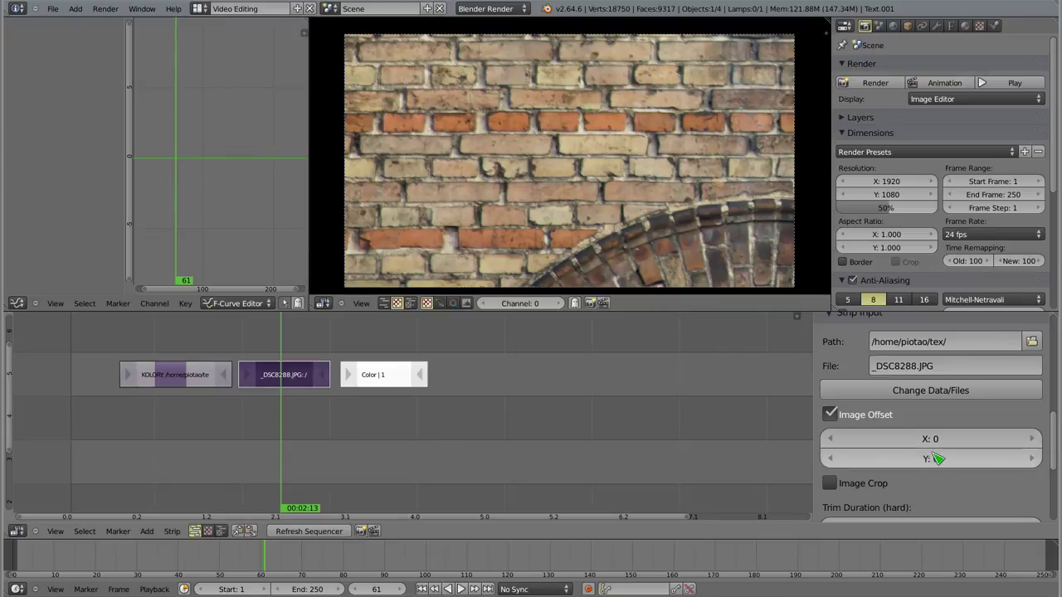
{"action": "left_click_drag", "start_coordinate": [930, 439], "coordinate": [1041, 439]}
{"action": "left_click_drag", "start_coordinate": [929, 438], "coordinate": [995, 459]}
{"action": "left_click_drag", "start_coordinate": [930, 459], "coordinate": [863, 459]}
{"action": "left_click_drag", "start_coordinate": [930, 459], "coordinate": [862, 458]}
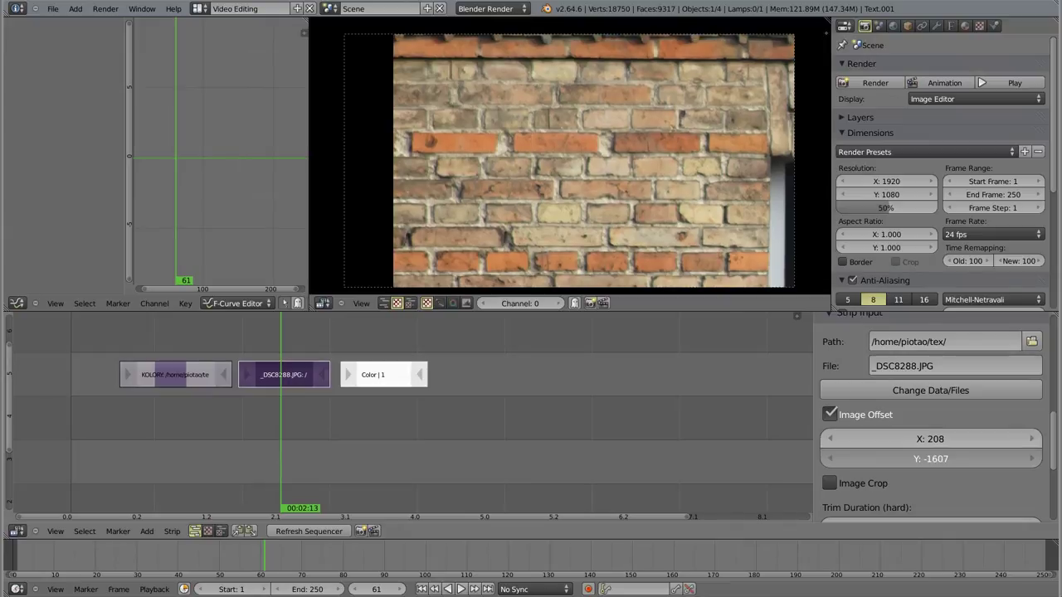
{"action": "left_click_drag", "start_coordinate": [929, 459], "coordinate": [862, 459]}
{"action": "left_click_drag", "start_coordinate": [930, 459], "coordinate": [863, 459]}
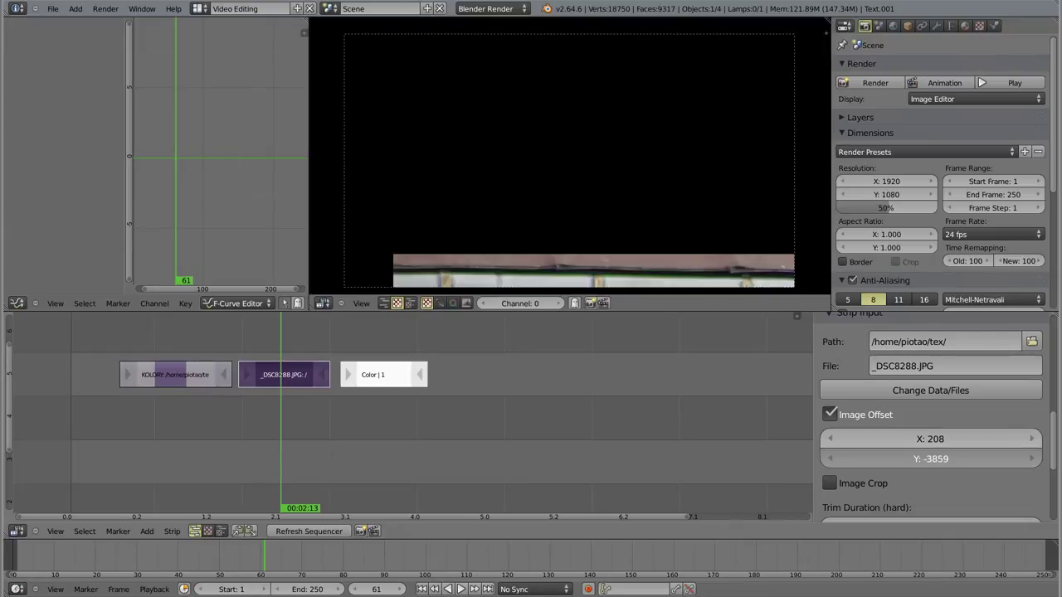
{"action": "left_click_drag", "start_coordinate": [930, 459], "coordinate": [995, 459]}
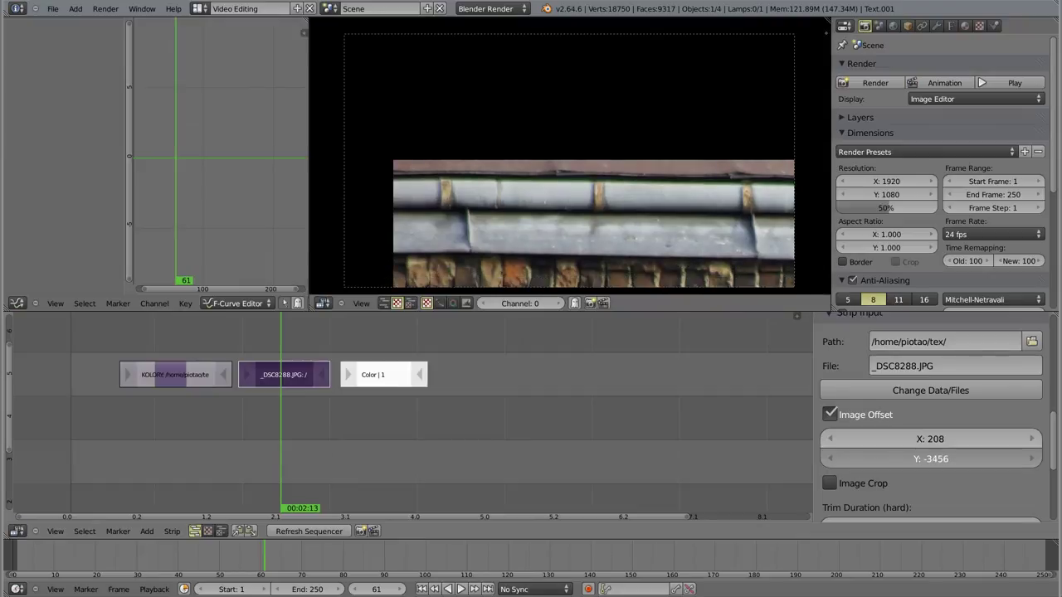
{"action": "left_click_drag", "start_coordinate": [929, 459], "coordinate": [927, 458]}
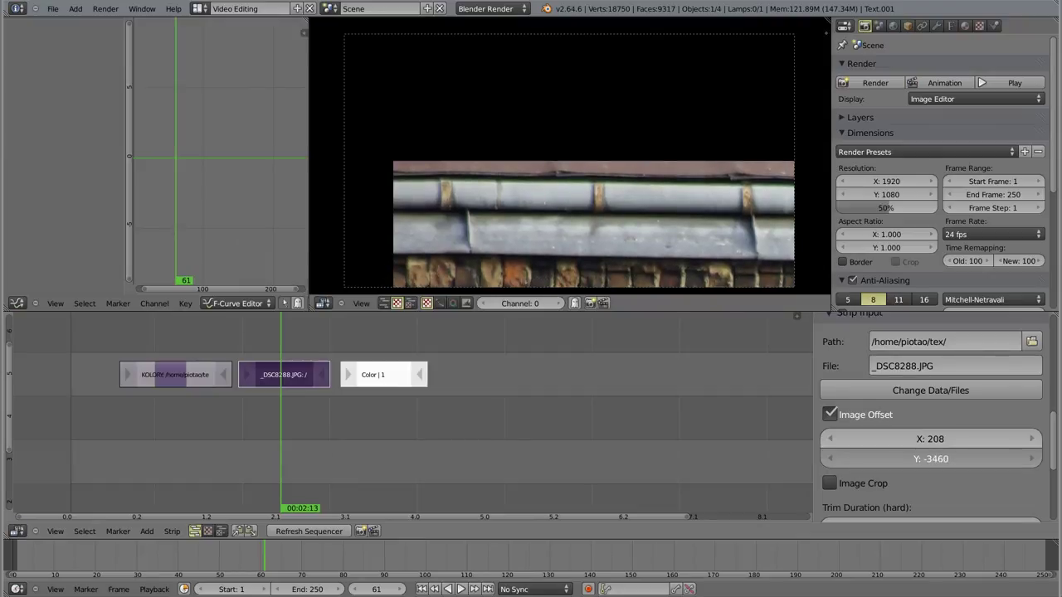
{"action": "left_click_drag", "start_coordinate": [929, 458], "coordinate": [866, 458]}
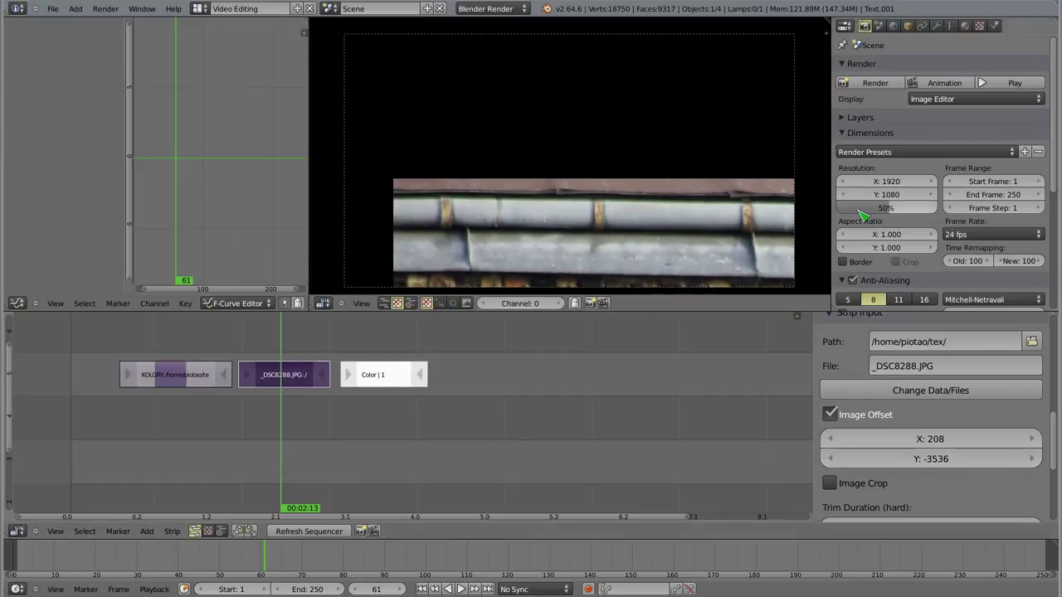
{"action": "scroll", "coordinate": [576, 136], "scroll_direction": "down", "scroll_amount": 1}
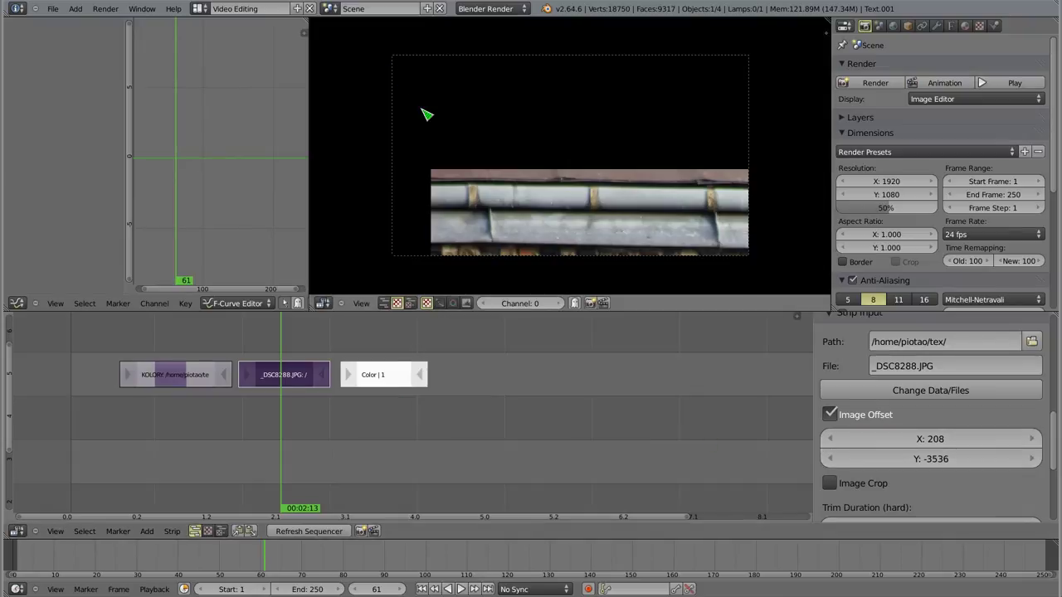
{"action": "left_click", "coordinate": [832, 416]}
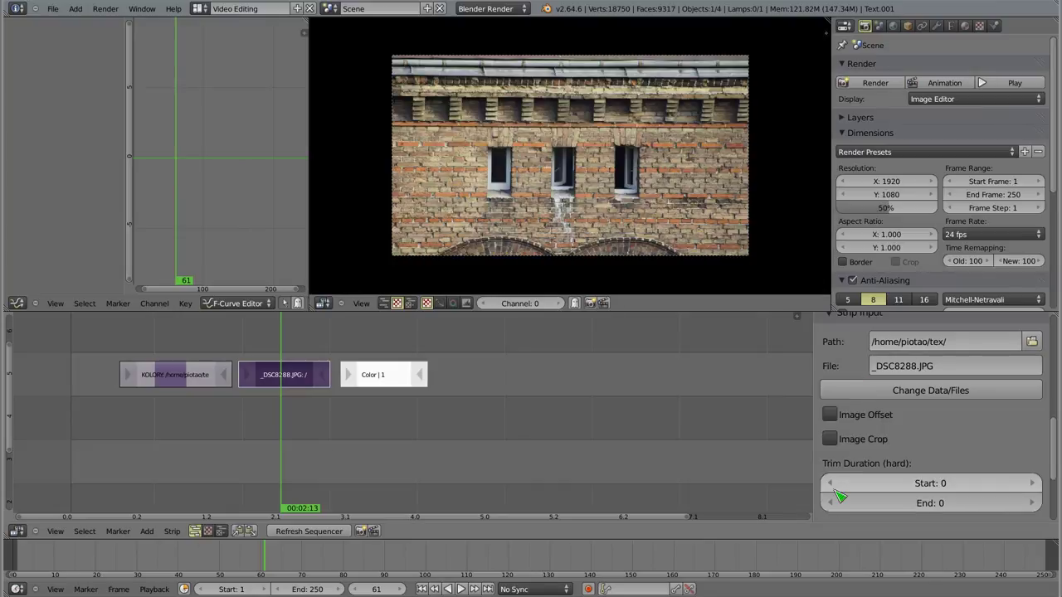
- Turn on Image Crop for _DSC8288.JPG and crop the top to 2834
{"action": "left_click", "coordinate": [830, 439]}
{"action": "scroll", "coordinate": [920, 420], "scroll_direction": "down", "scroll_amount": 2}
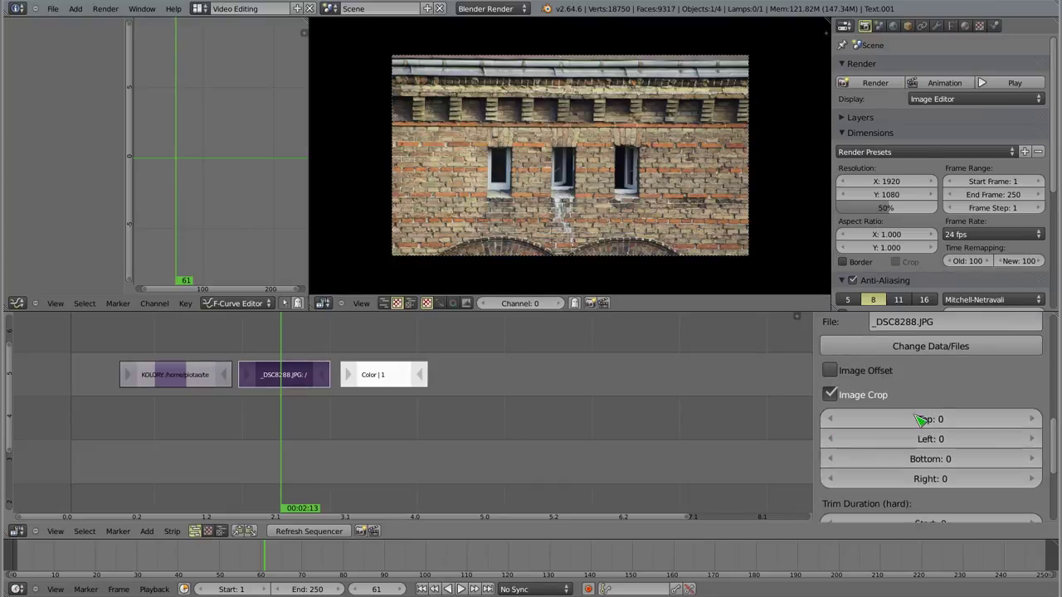
{"action": "scroll", "coordinate": [921, 420], "scroll_direction": "down", "scroll_amount": 1}
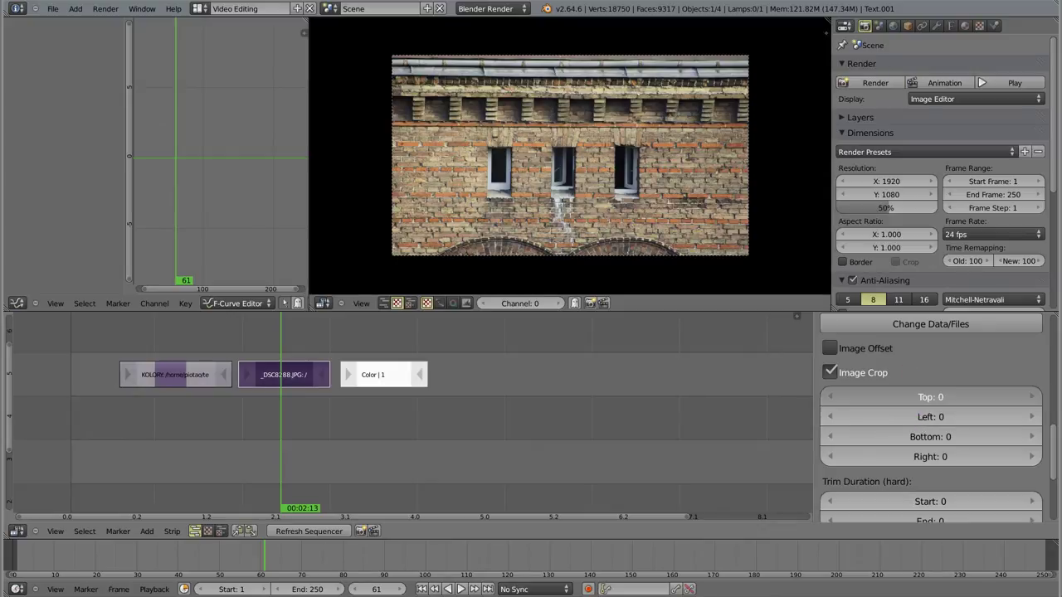
{"action": "left_click_drag", "start_coordinate": [929, 397], "coordinate": [995, 396]}
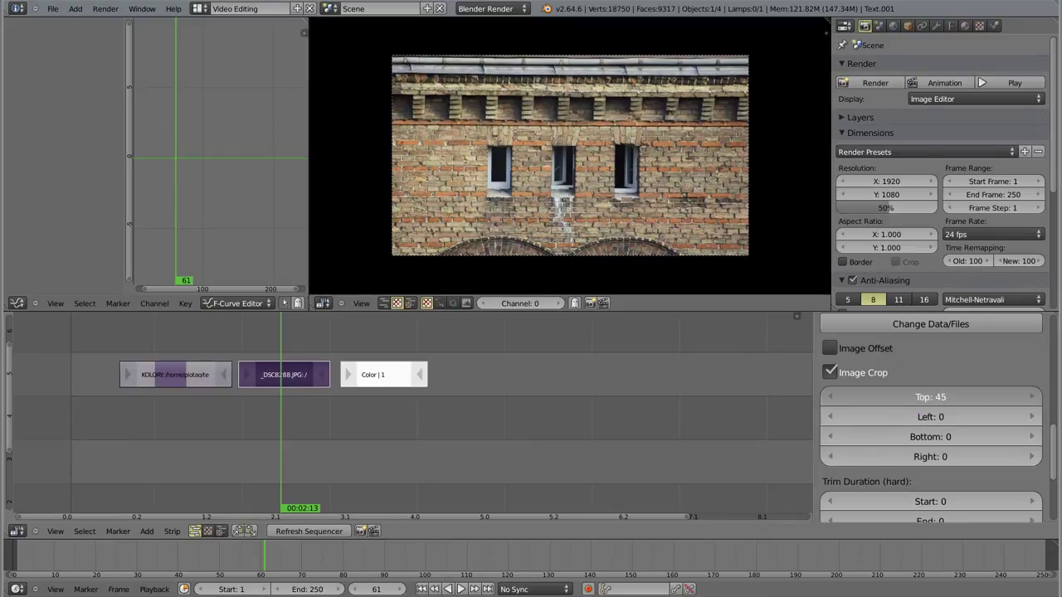
{"action": "left_click_drag", "start_coordinate": [929, 397], "coordinate": [995, 397]}
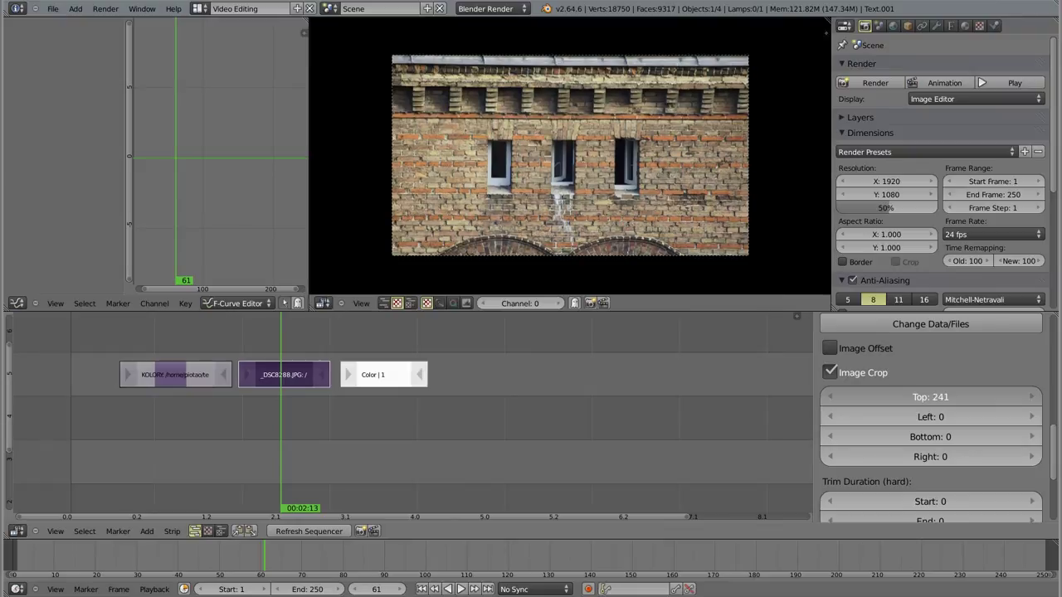
{"action": "left_click_drag", "start_coordinate": [930, 396], "coordinate": [995, 396]}
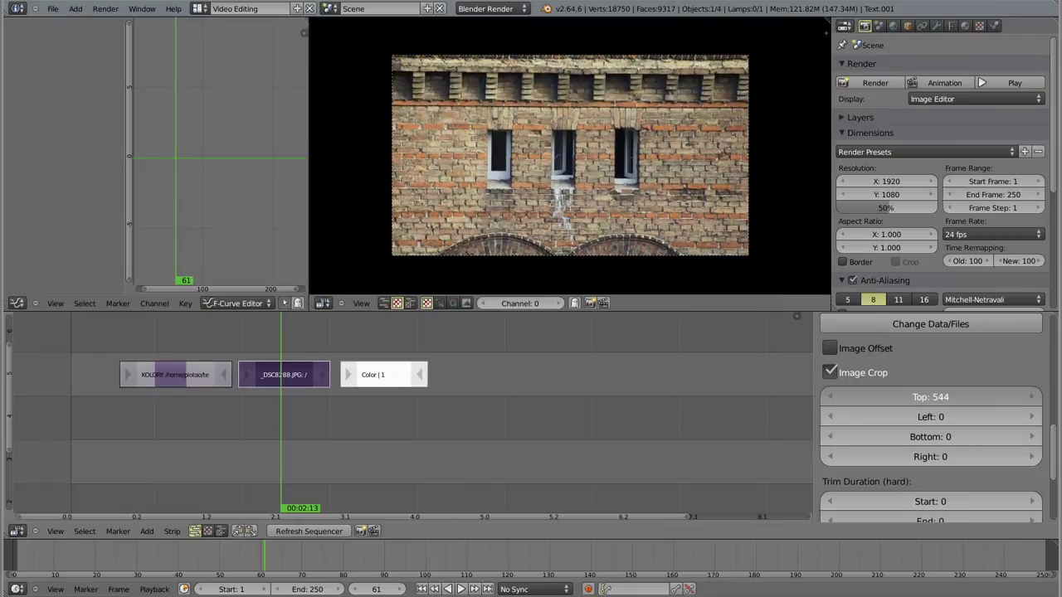
{"action": "left_click_drag", "start_coordinate": [930, 396], "coordinate": [996, 396]}
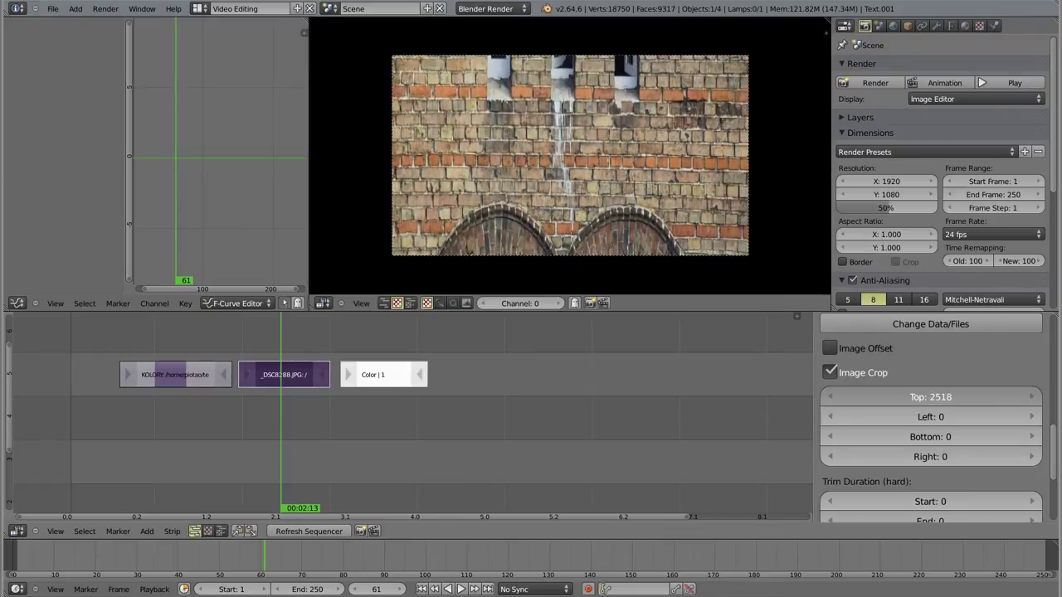
{"action": "left_click_drag", "start_coordinate": [930, 396], "coordinate": [995, 416]}
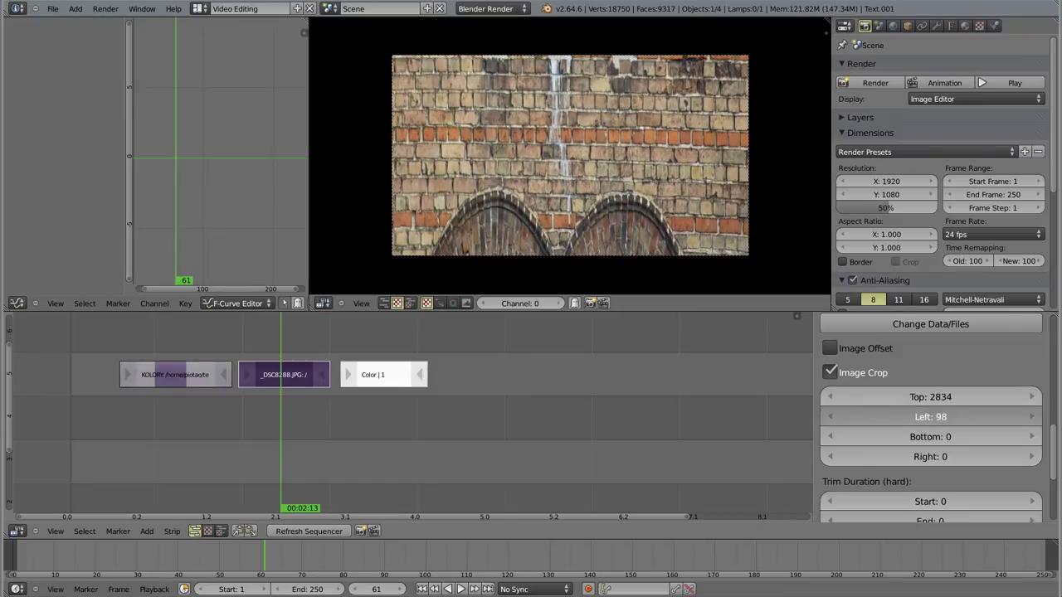
- Crop the left to 1750, the bottom to 769 and the right to 1468
{"action": "left_click_drag", "start_coordinate": [930, 416], "coordinate": [903, 416]}
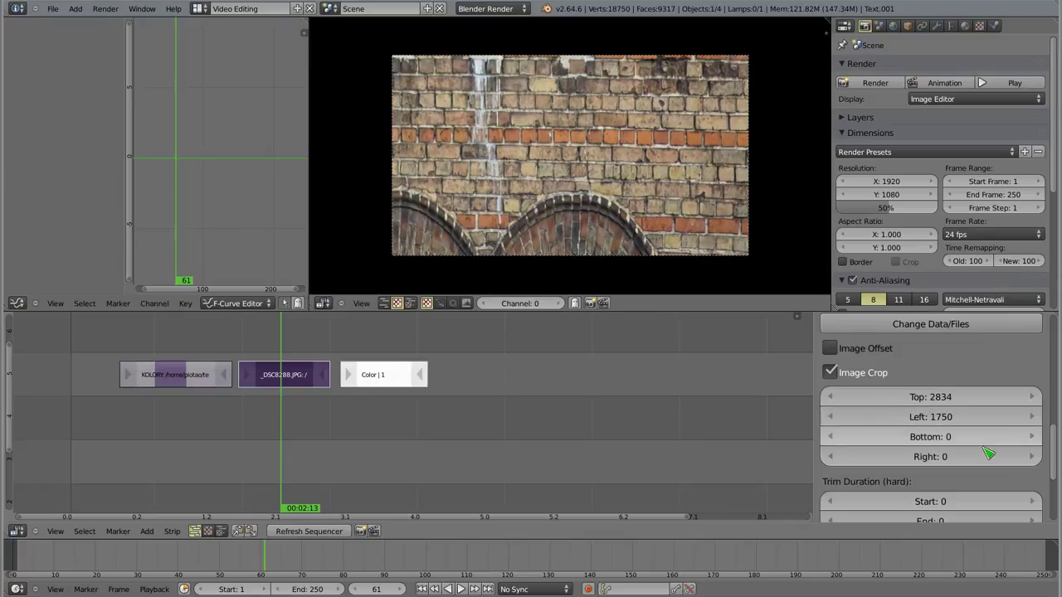
{"action": "left_click_drag", "start_coordinate": [928, 440], "coordinate": [1016, 441]}
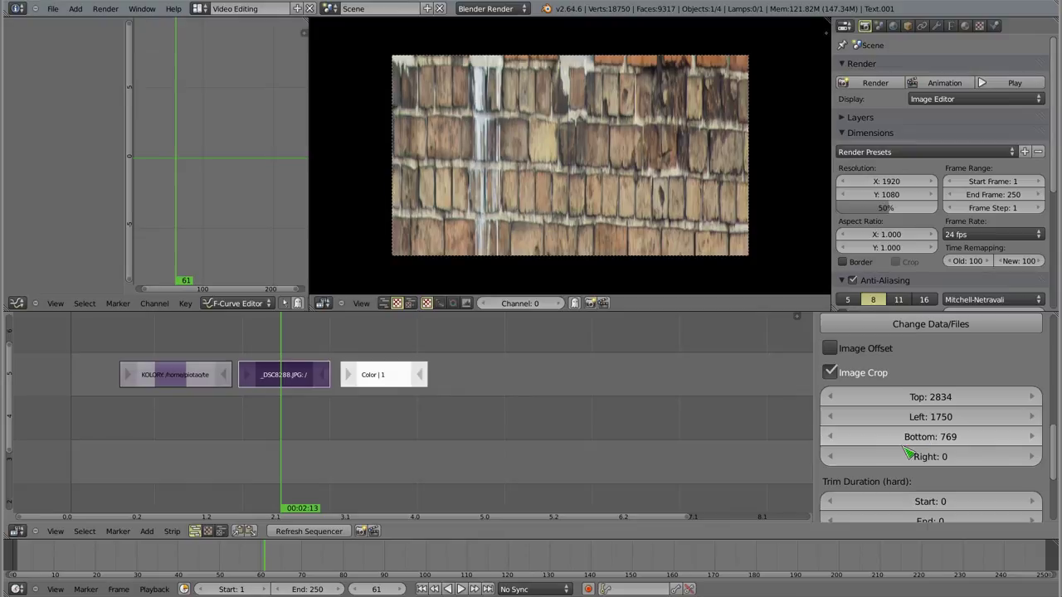
{"action": "mouse_move", "coordinate": [929, 456]}
{"action": "left_mouse_down"}
{"action": "mouse_move", "coordinate": [995, 456]}
{"action": "mouse_move", "coordinate": [927, 470]}
{"action": "left_mouse_up"}
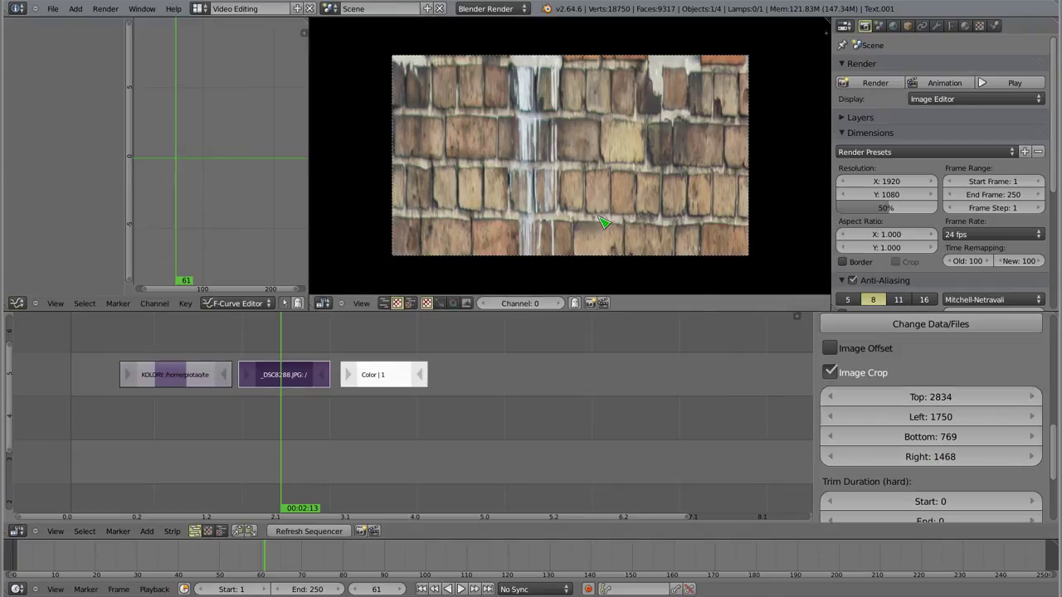
{"action": "scroll", "coordinate": [603, 223], "scroll_direction": "up", "scroll_amount": 2}
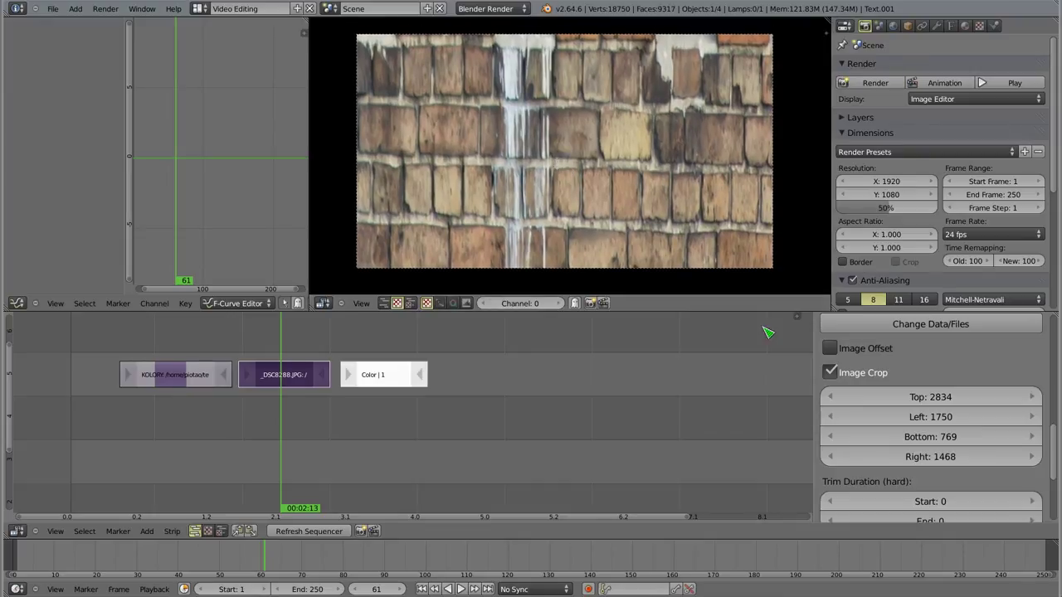
- Switch off Image Crop on _DSC8288.JPG and re-center the timeline on that strip
{"action": "left_click", "coordinate": [830, 373]}
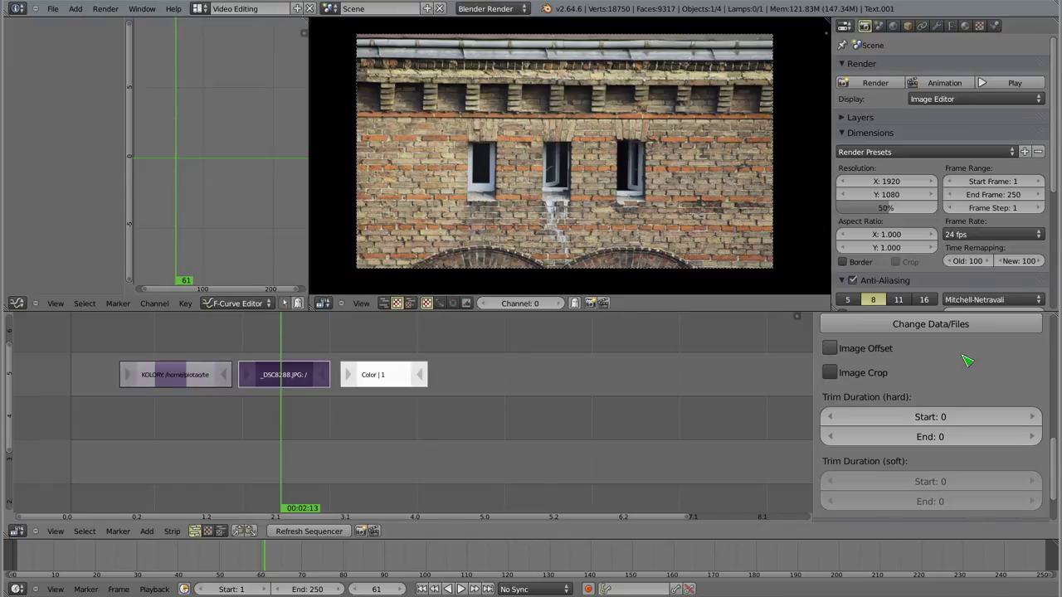
{"action": "scroll", "coordinate": [981, 361], "scroll_direction": "down", "scroll_amount": 2}
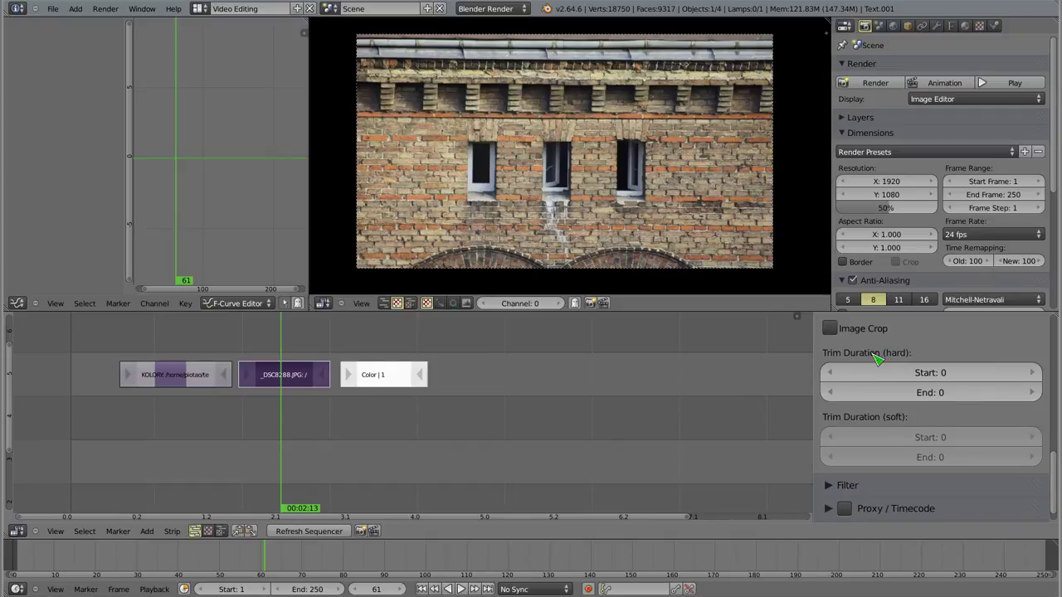
{"action": "scroll", "coordinate": [875, 353], "scroll_direction": "up", "scroll_amount": 1}
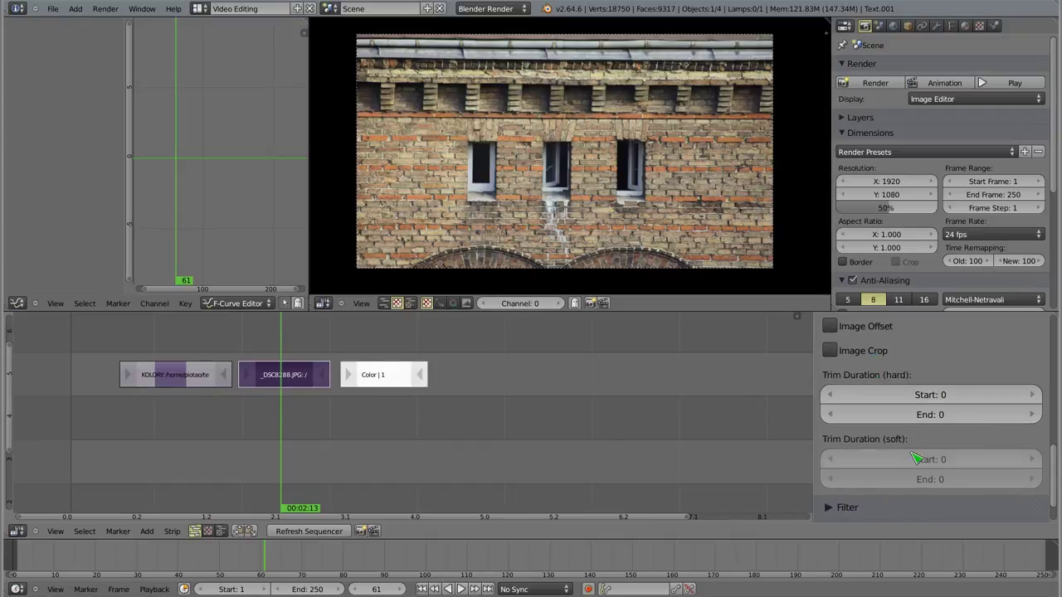
{"action": "middle_click_drag", "start_coordinate": [300, 380], "coordinate": [502, 387]}
{"action": "scroll", "coordinate": [507, 390], "scroll_direction": "up", "scroll_amount": 3}
{"action": "scroll", "coordinate": [539, 381], "scroll_direction": "up", "scroll_amount": 3}
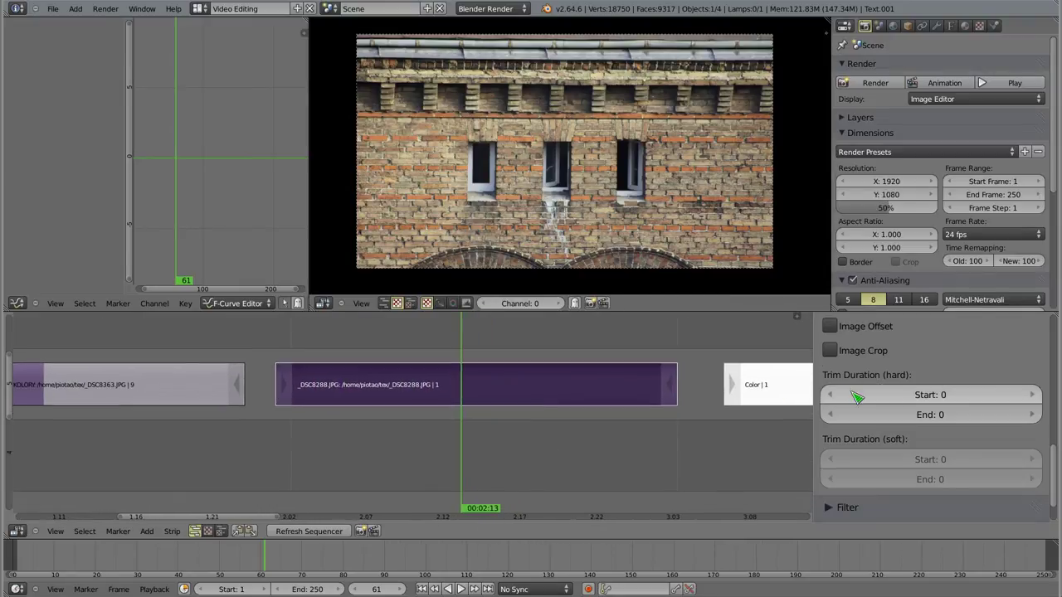
{"action": "left_click", "coordinate": [1033, 405]}
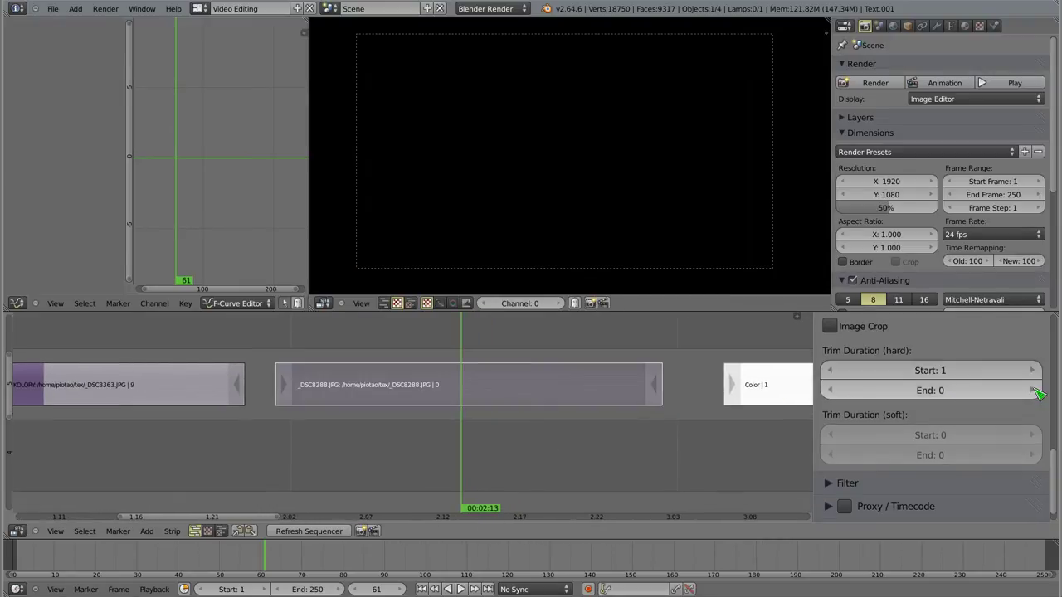
{"action": "left_click_drag", "start_coordinate": [1036, 373], "coordinate": [832, 378]}
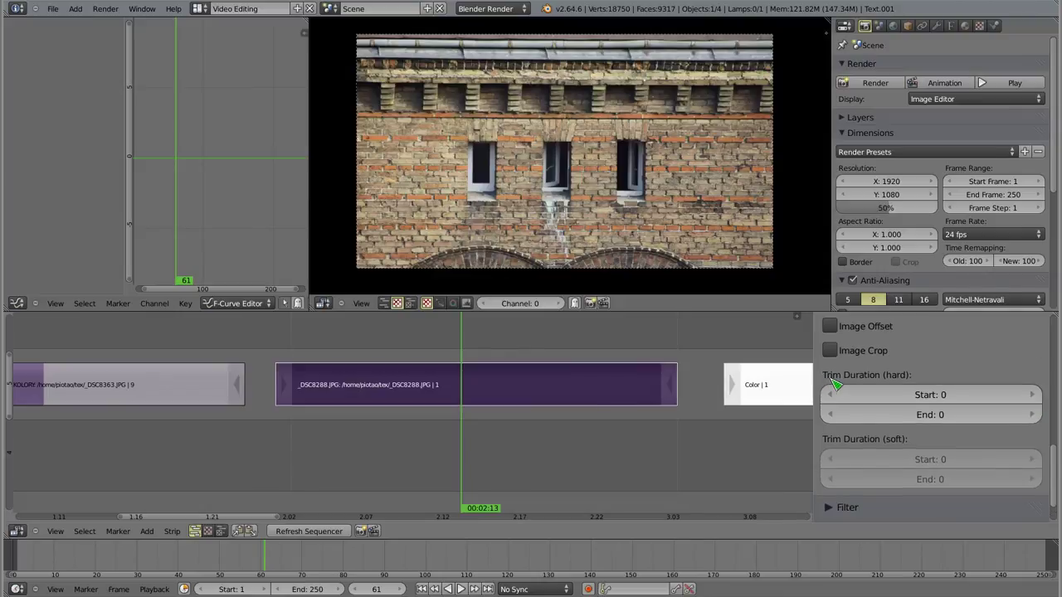
{"action": "mouse_move", "coordinate": [322, 388]}
{"action": "left_mouse_down"}
{"action": "mouse_move", "coordinate": [679, 390]}
{"action": "mouse_move", "coordinate": [292, 401]}
{"action": "mouse_move", "coordinate": [124, 387]}
{"action": "left_mouse_up"}
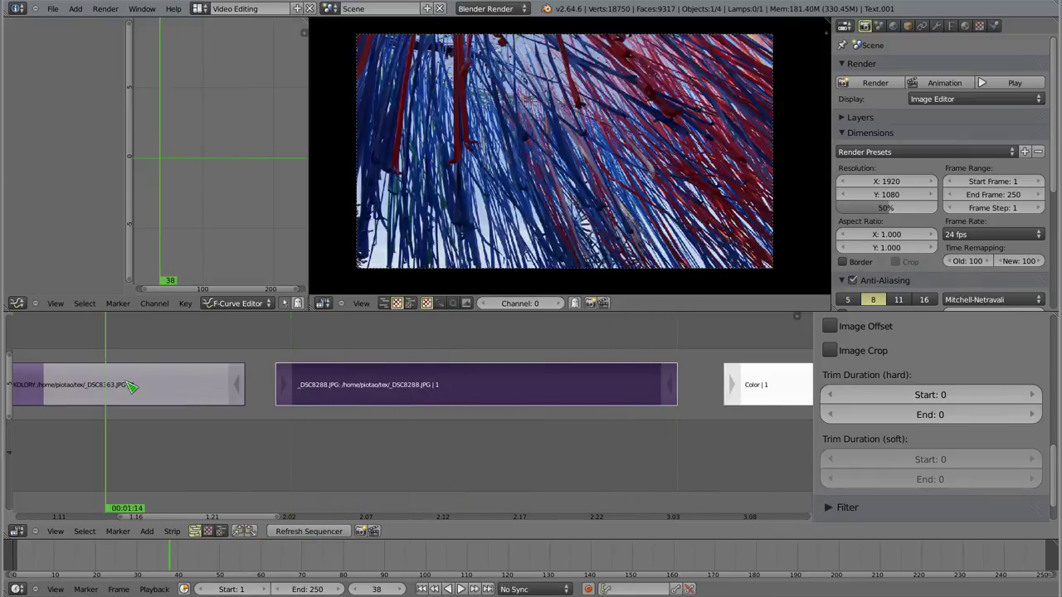
- Slide the KOLORY strip to start at frame 25 and shorten it to end at frame 33
{"action": "middle_click_drag", "start_coordinate": [124, 387], "coordinate": [457, 390]}
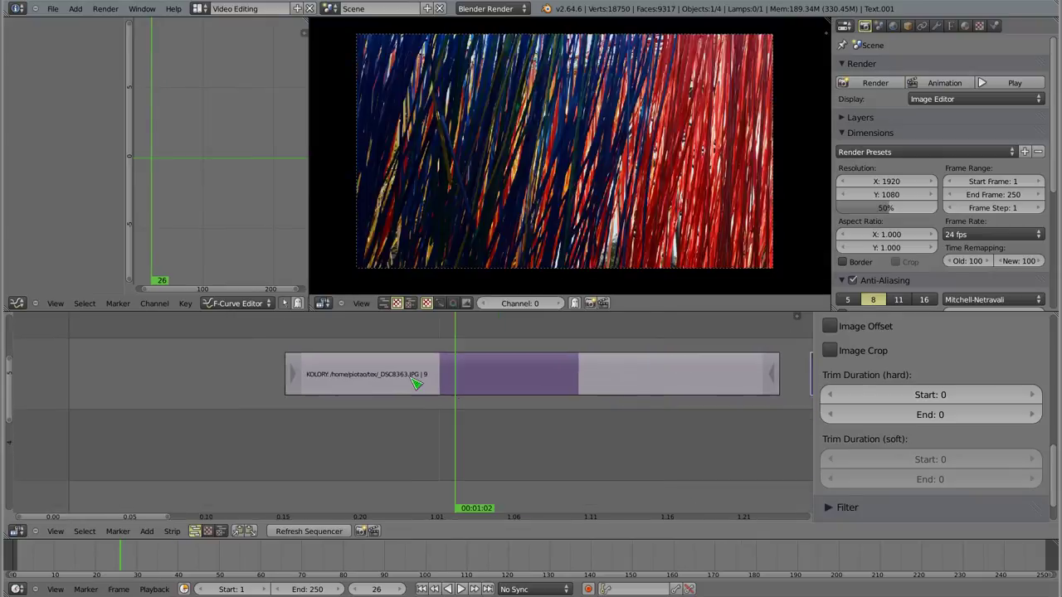
{"action": "left_click_drag", "start_coordinate": [415, 386], "coordinate": [375, 387]}
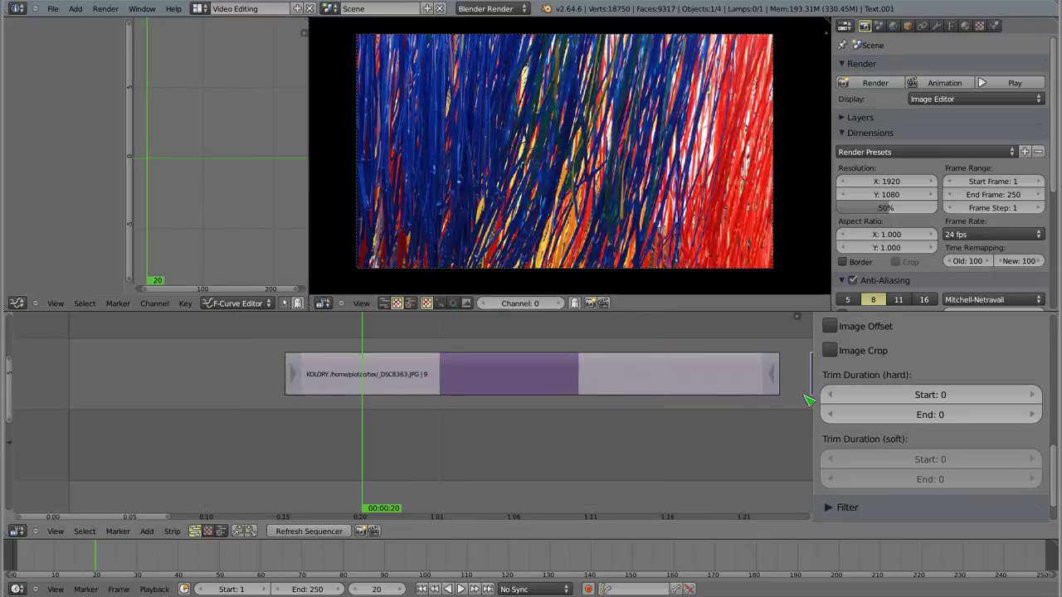
{"action": "right_click", "coordinate": [295, 375]}
{"action": "key", "text": "g"}
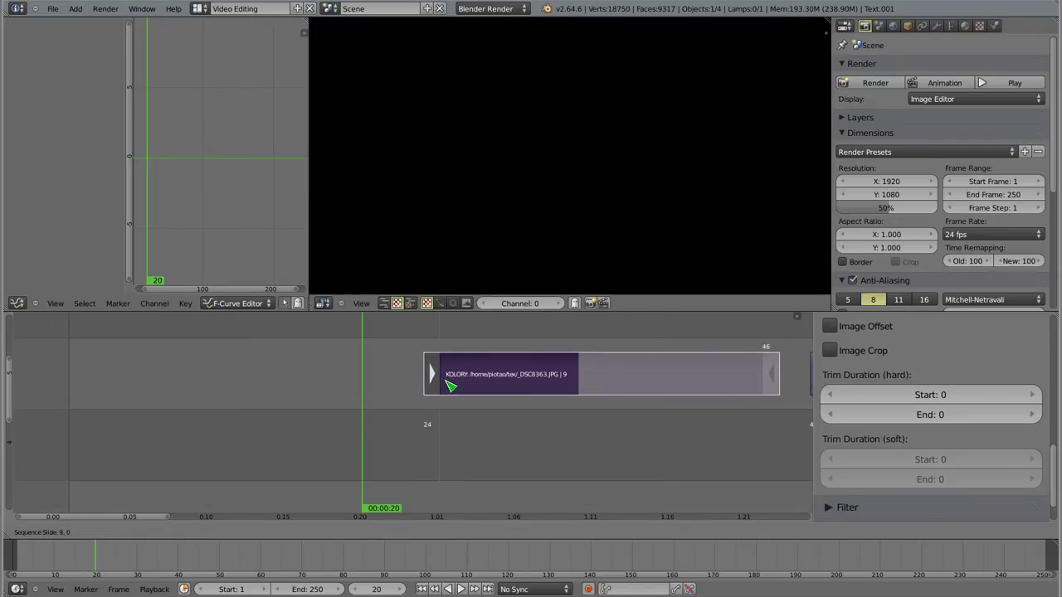
{"action": "left_click", "coordinate": [461, 386]}
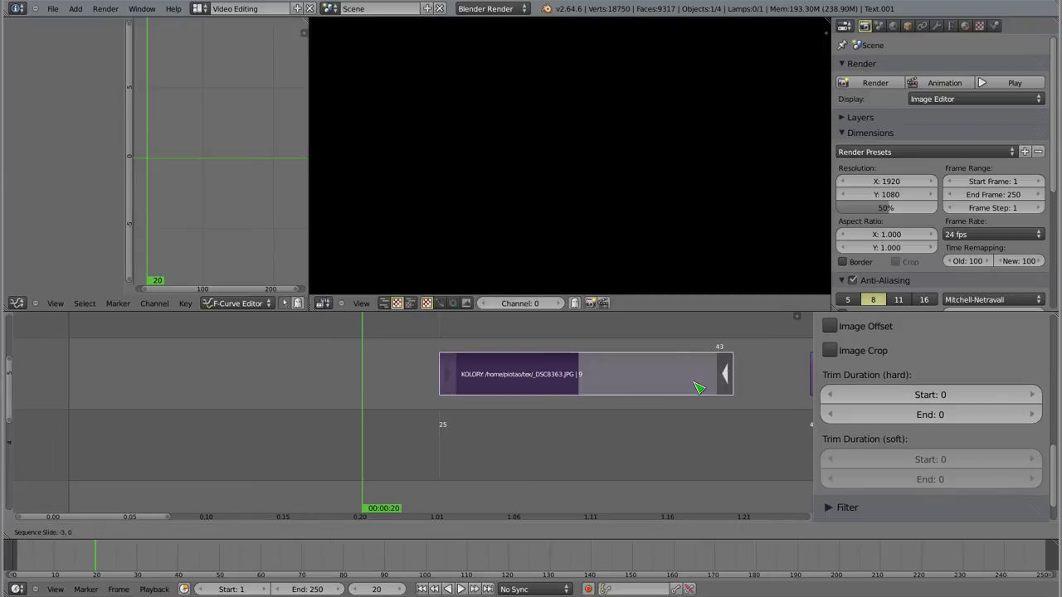
{"action": "right_click_drag", "start_coordinate": [779, 378], "coordinate": [578, 379]}
{"action": "left_click", "coordinate": [521, 384]}
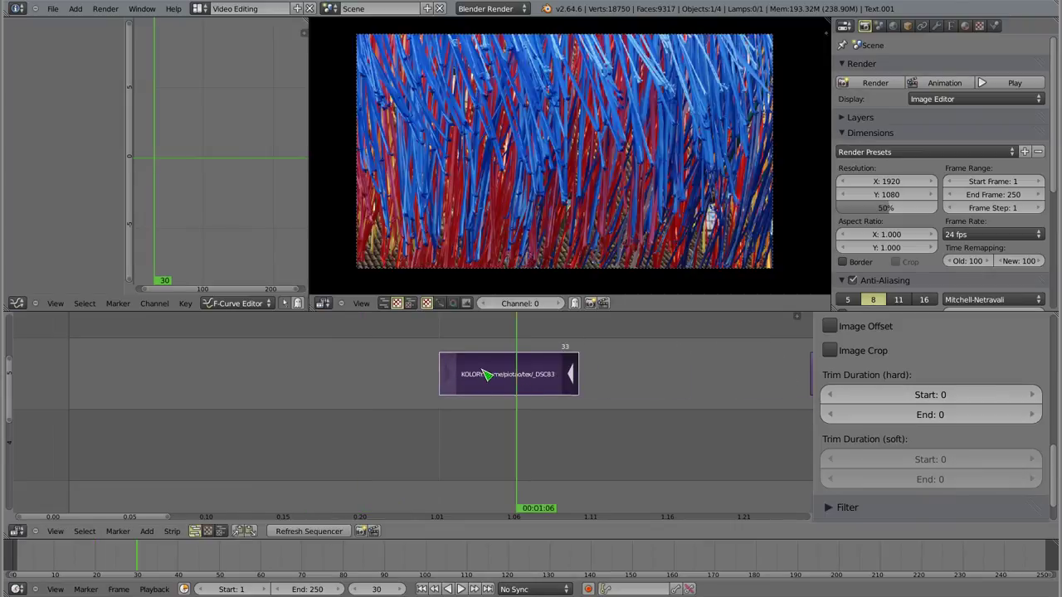
- Raise the KOLORY strip's hard start trim to 4 and scrub to compare frames
{"action": "left_click", "coordinate": [496, 377]}
{"action": "left_click", "coordinate": [463, 375]}
{"action": "left_click", "coordinate": [501, 377]}
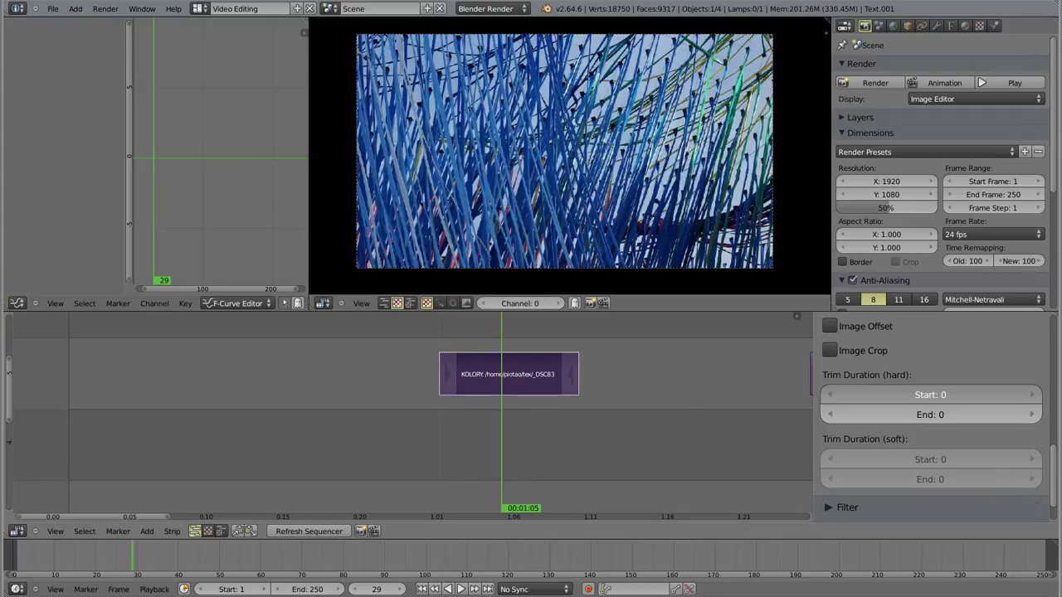
{"action": "left_click", "coordinate": [1031, 395]}
{"action": "left_click", "coordinate": [1031, 396]}
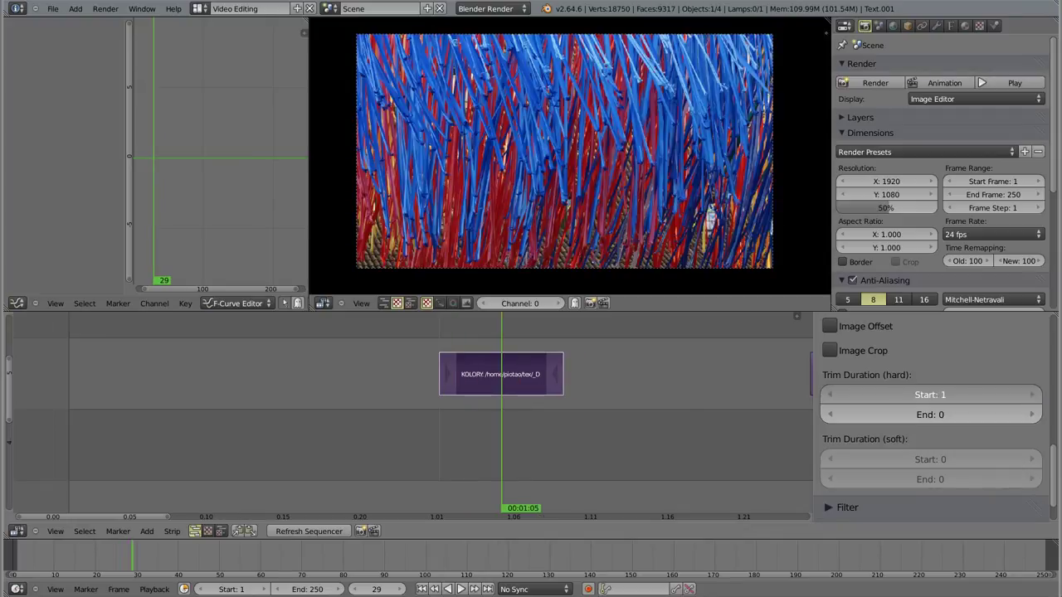
{"action": "left_click", "coordinate": [1032, 396]}
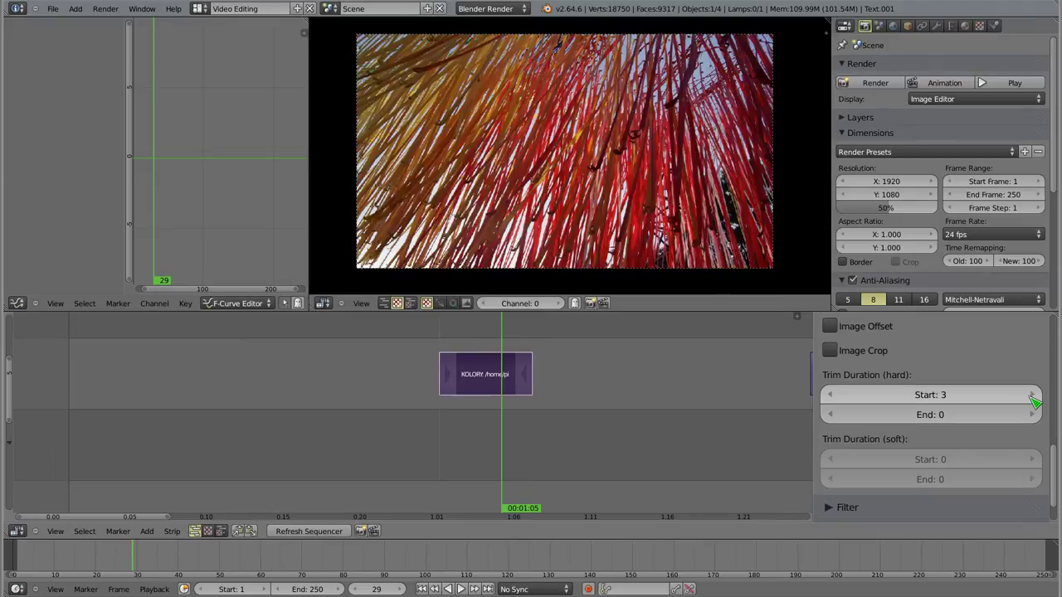
{"action": "left_click", "coordinate": [1032, 396]}
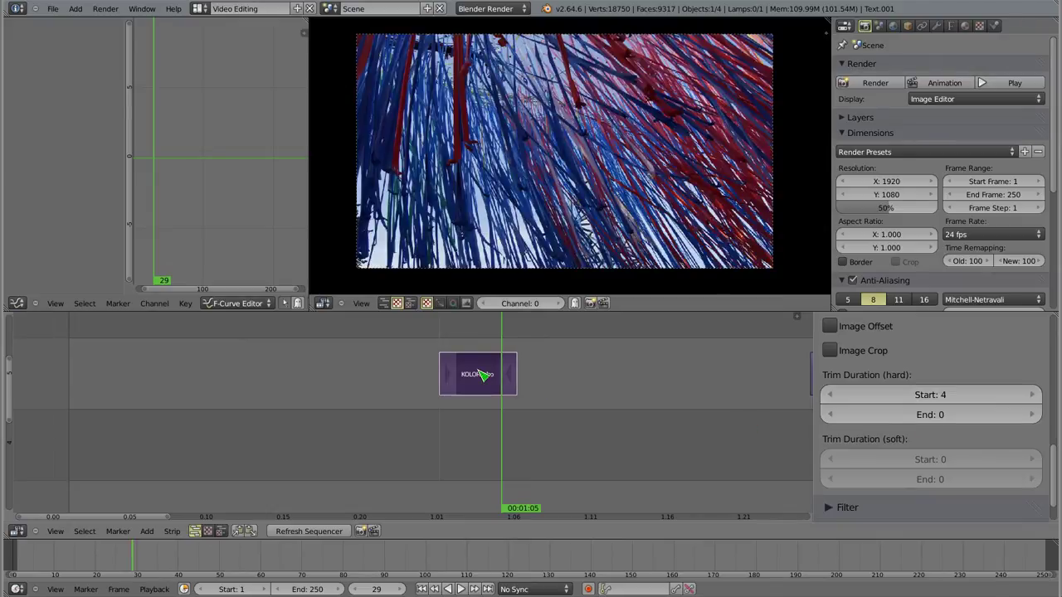
{"action": "mouse_move", "coordinate": [462, 366]}
{"action": "left_mouse_down"}
{"action": "mouse_move", "coordinate": [507, 351]}
{"action": "mouse_move", "coordinate": [446, 347]}
{"action": "left_mouse_up"}
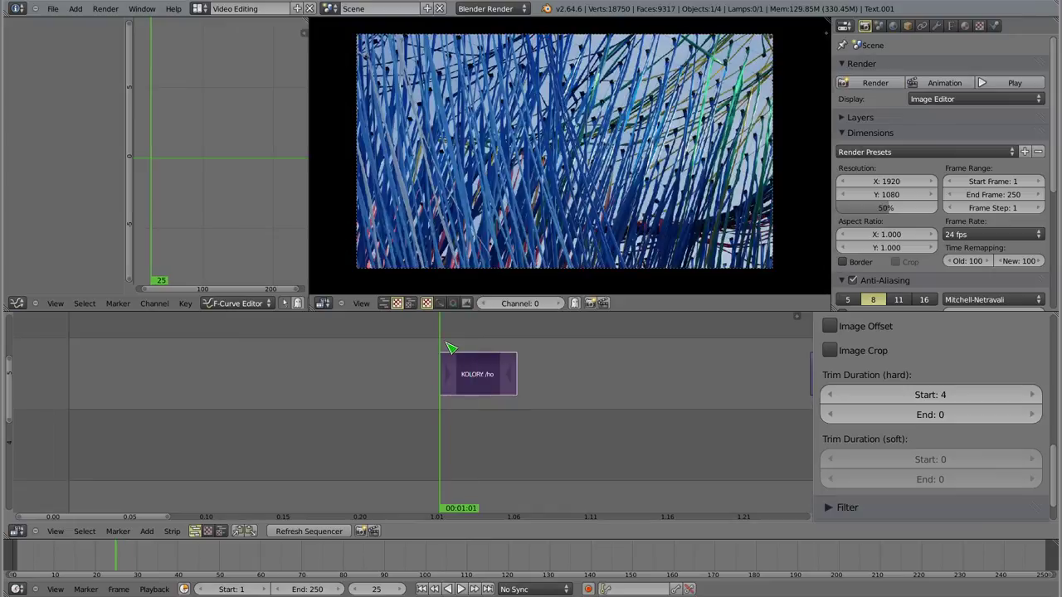
- Lower the hard start trim back down to 0
{"action": "left_click", "coordinate": [827, 395]}
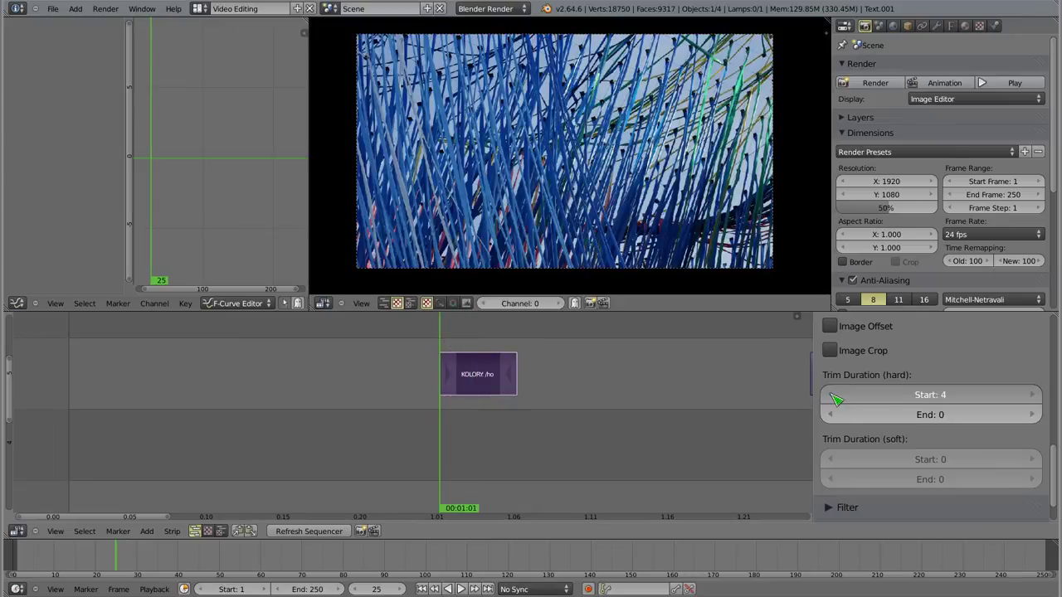
{"action": "left_click", "coordinate": [830, 396]}
{"action": "left_click", "coordinate": [830, 395]}
{"action": "left_click", "coordinate": [830, 395]}
{"action": "left_click", "coordinate": [830, 396]}
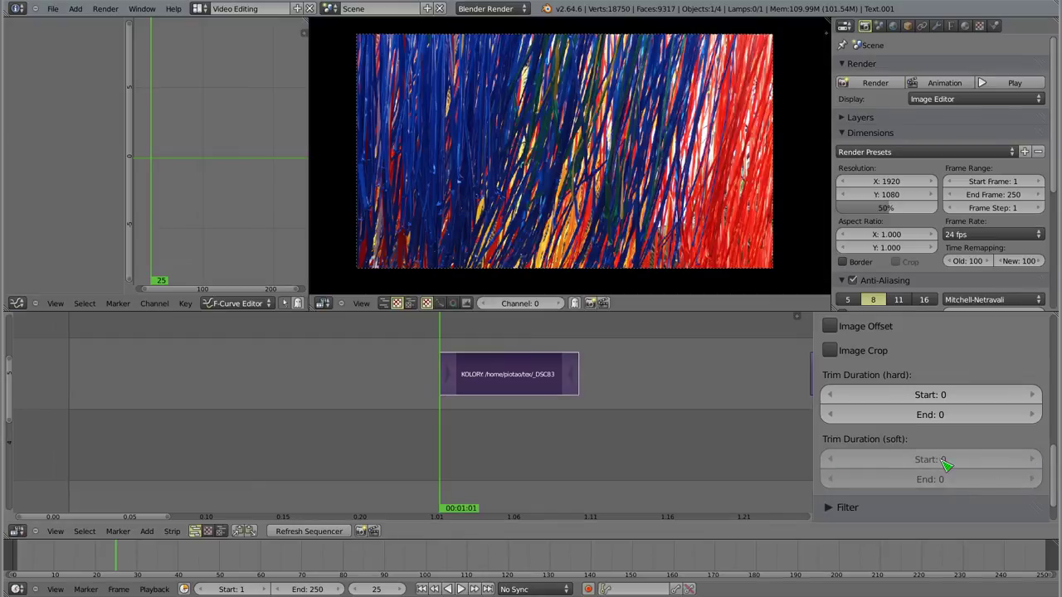
- Soft-trim the strip's start to frame 27, then restore its start and keep its end at frame 33
{"action": "right_click", "coordinate": [453, 380]}
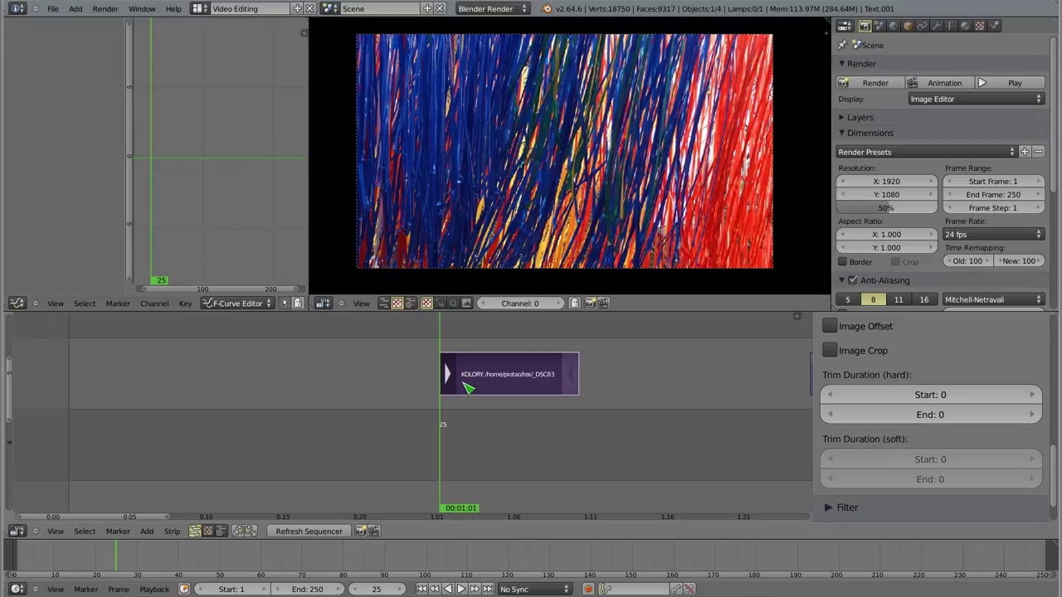
{"action": "key", "text": "g"}
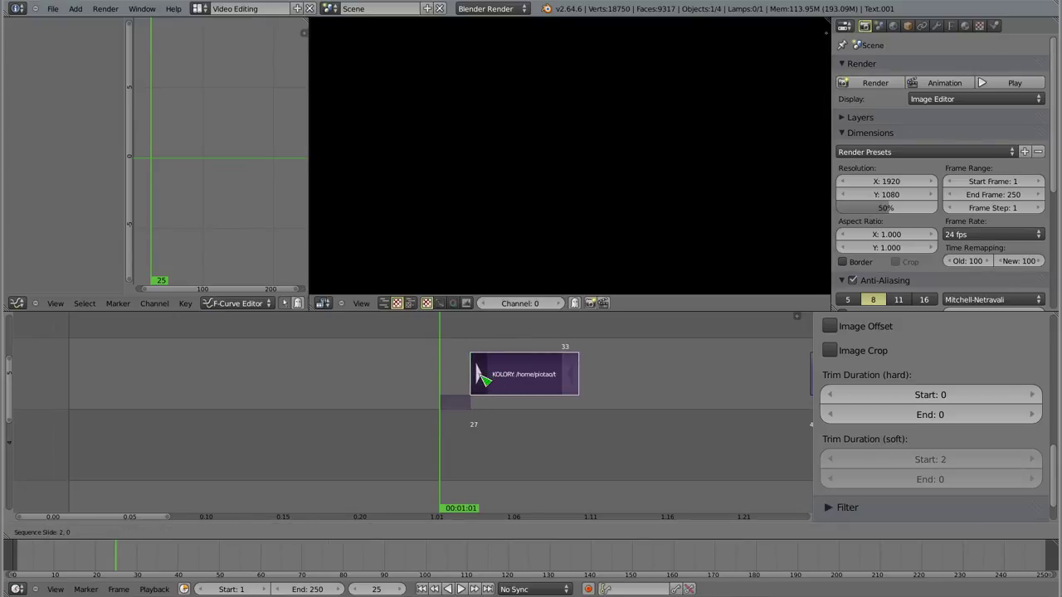
{"action": "left_click", "coordinate": [481, 378]}
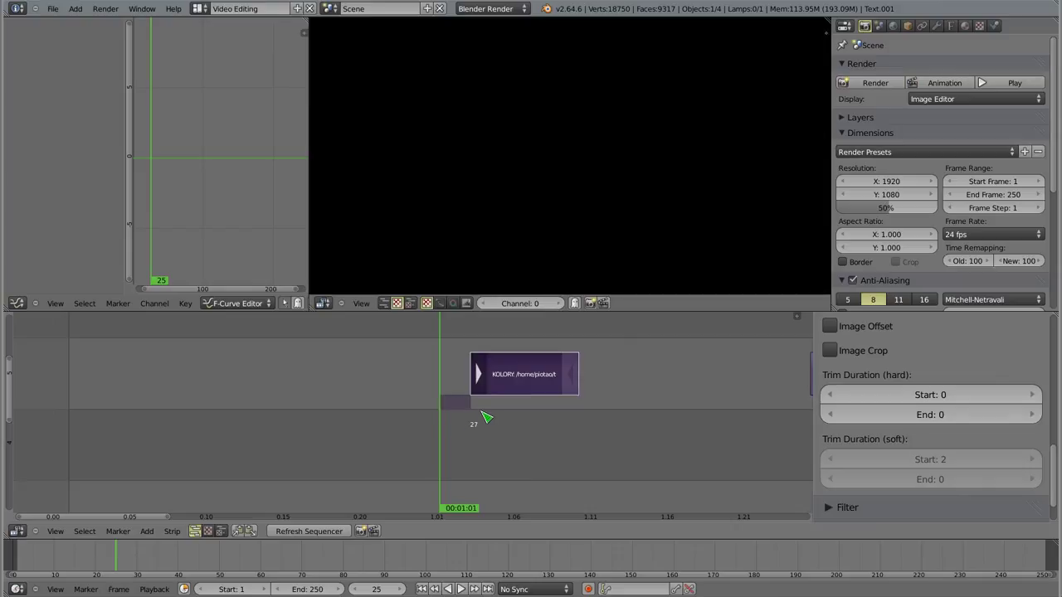
{"action": "left_click", "coordinate": [477, 344]}
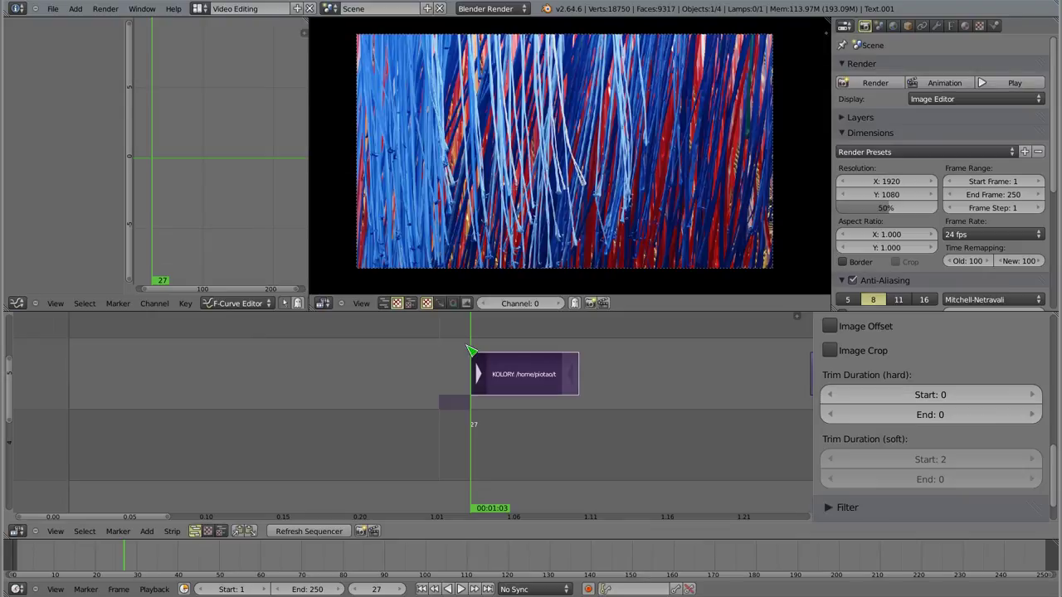
{"action": "right_click_drag", "start_coordinate": [477, 373], "coordinate": [458, 378]}
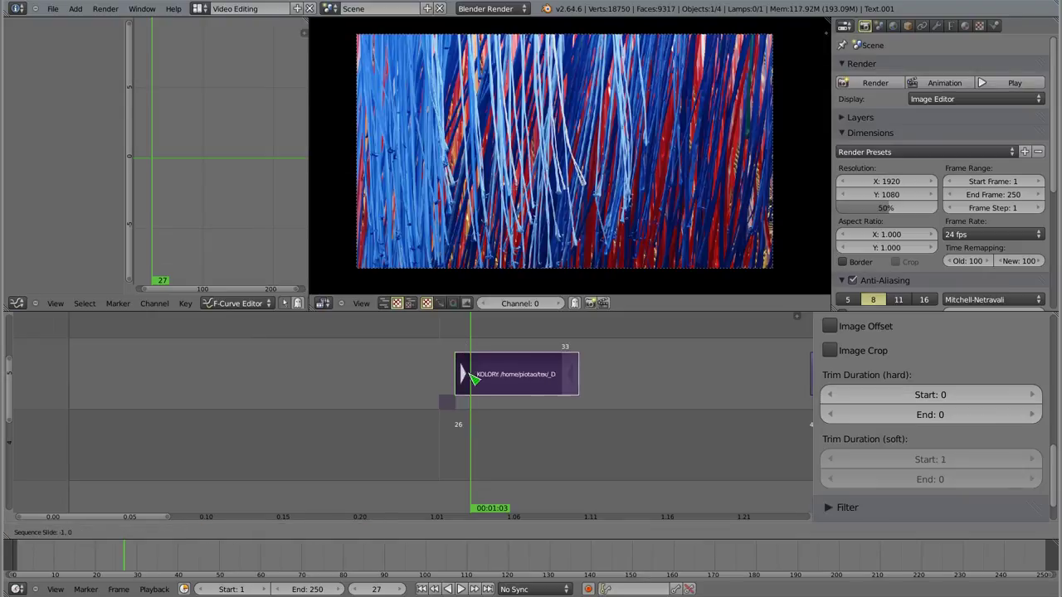
{"action": "mouse_move", "coordinate": [572, 377]}
{"action": "right_mouse_down"}
{"action": "mouse_move", "coordinate": [646, 381]}
{"action": "mouse_move", "coordinate": [498, 389]}
{"action": "right_mouse_up"}
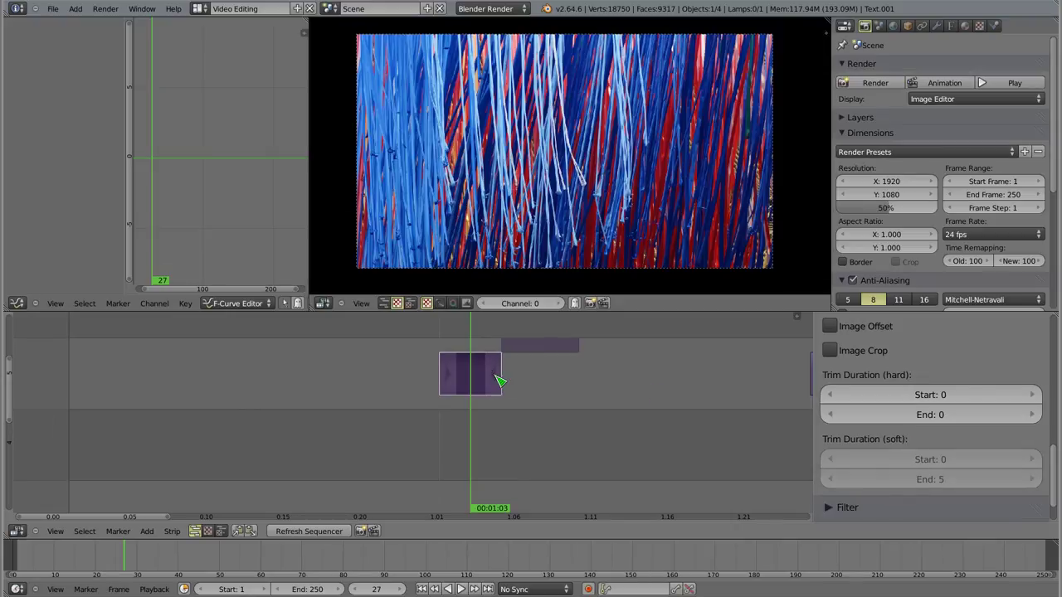
{"action": "right_click_drag", "start_coordinate": [498, 381], "coordinate": [573, 377]}
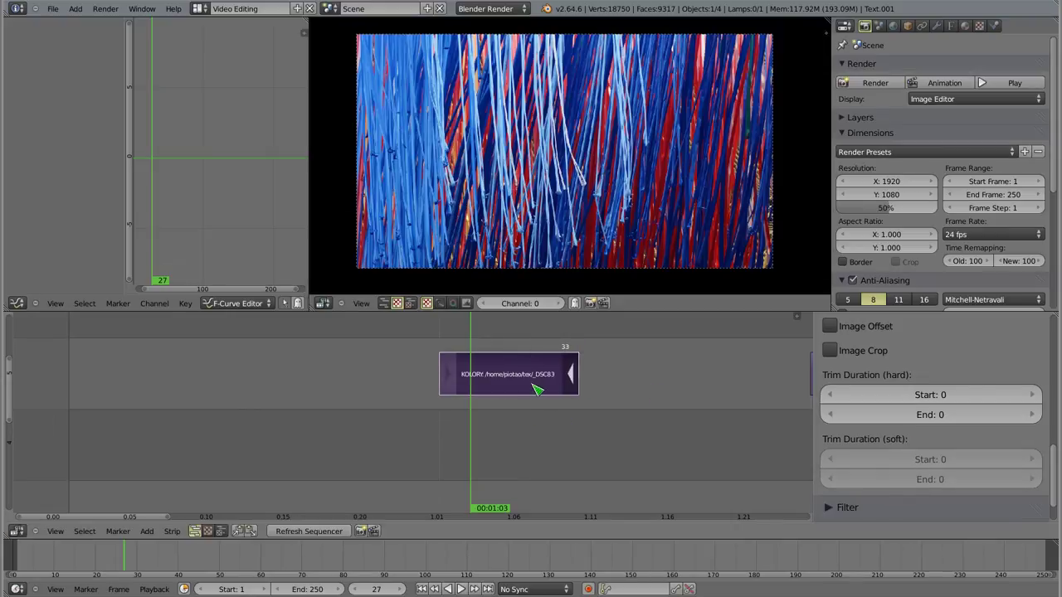
{"action": "right_click", "coordinate": [533, 391]}
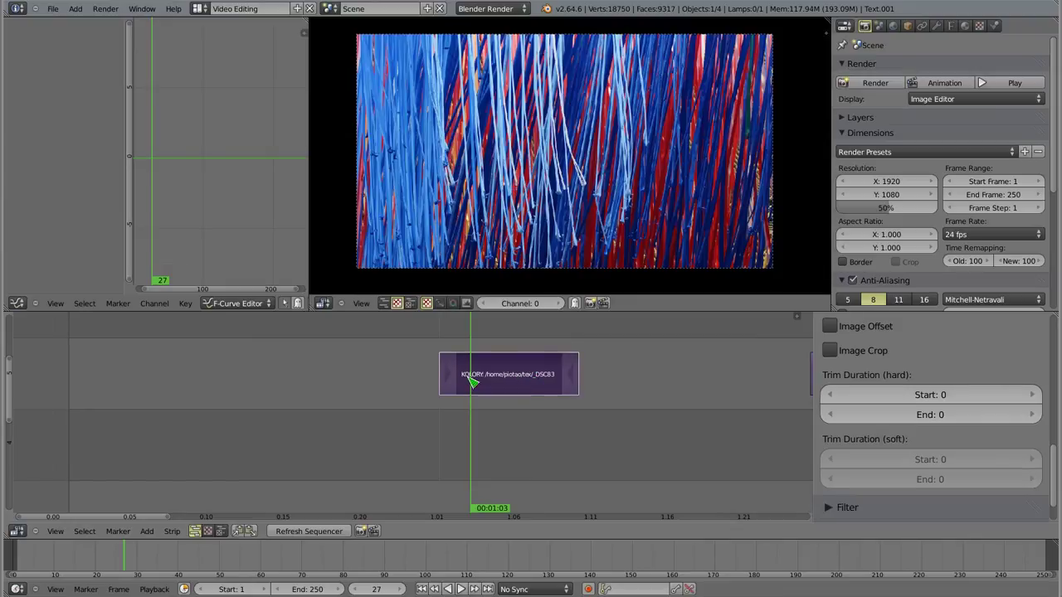
- Cut the strip at frame 26 and move the short left piece about ten frames earlier
{"action": "left_click_drag", "start_coordinate": [460, 382], "coordinate": [457, 383]}
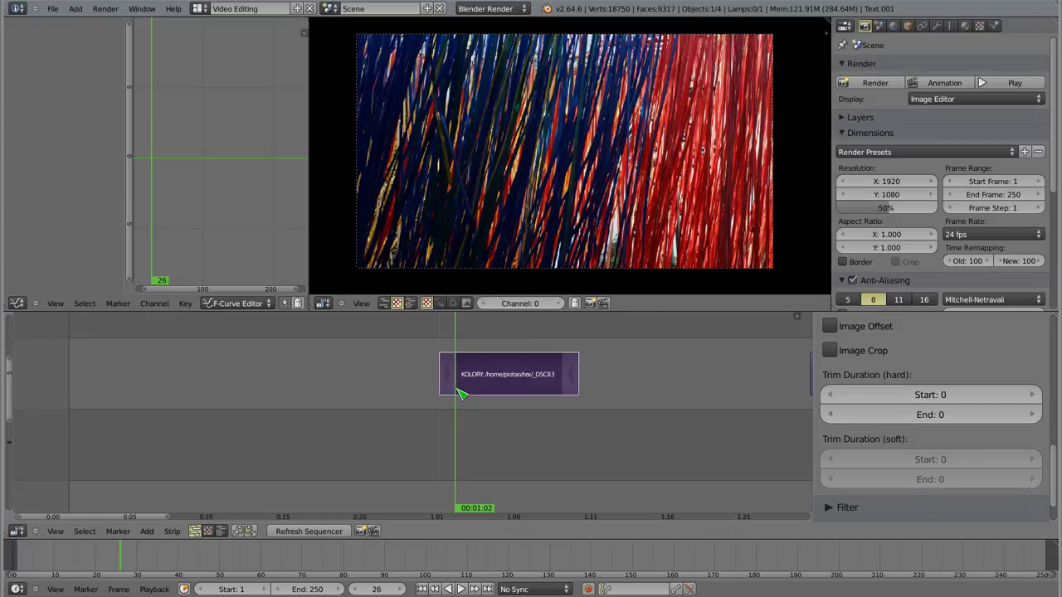
{"action": "key", "text": "k"}
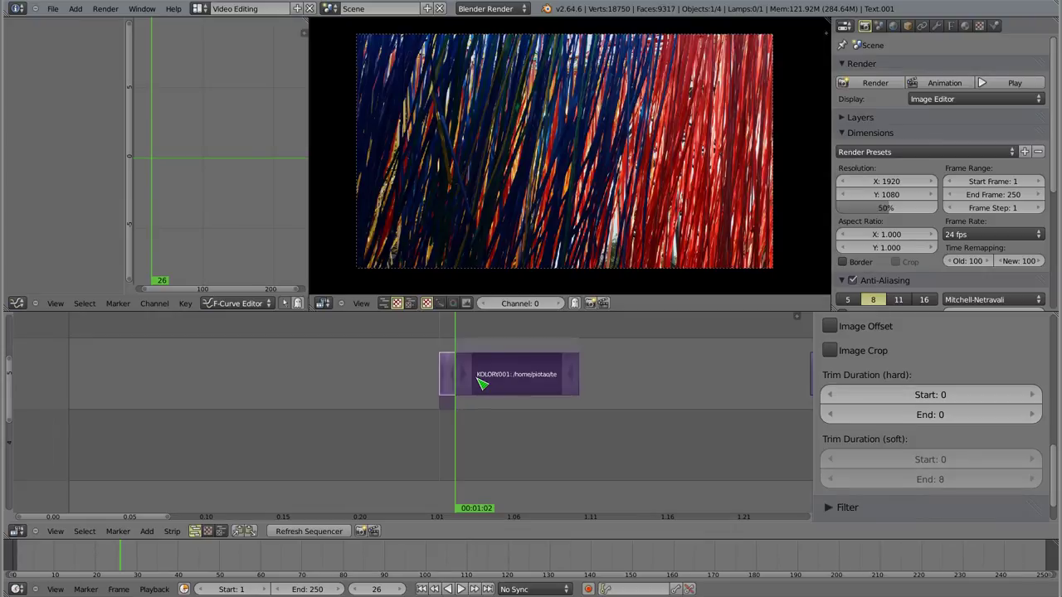
{"action": "right_click", "coordinate": [451, 376]}
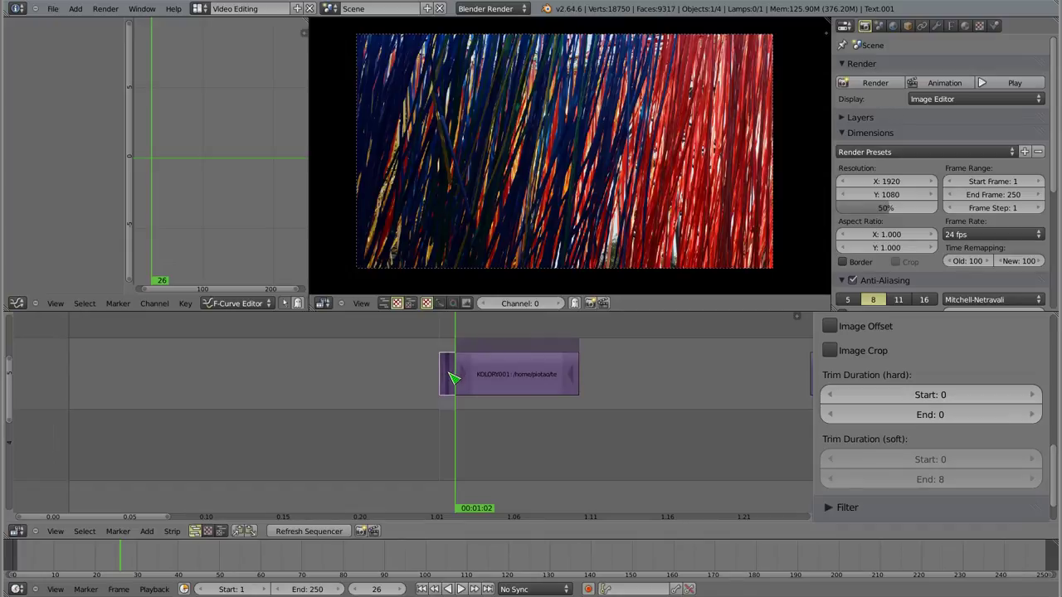
{"action": "key", "text": "g"}
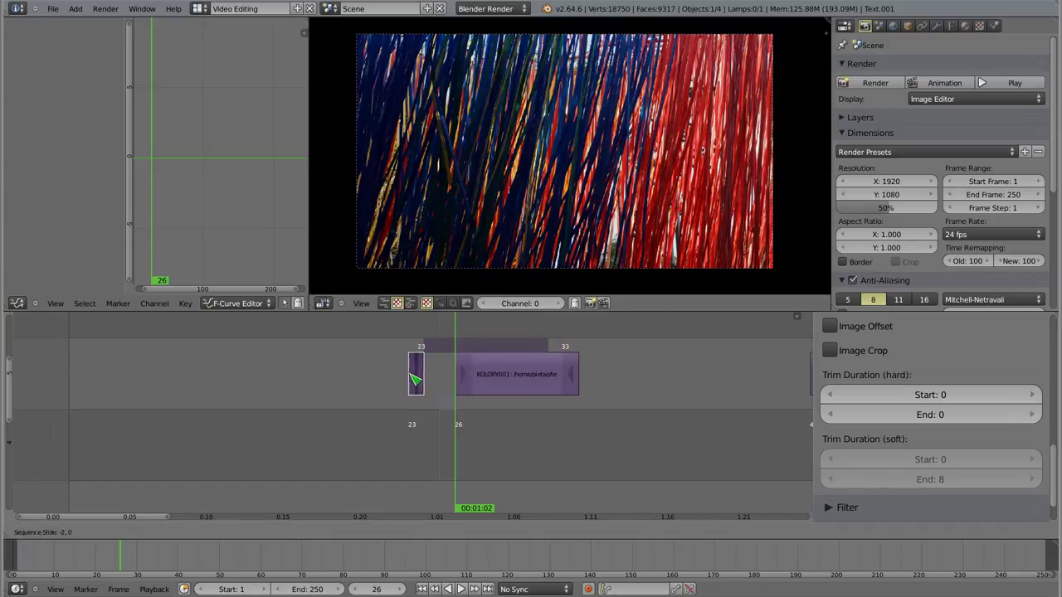
{"action": "left_click", "coordinate": [303, 378]}
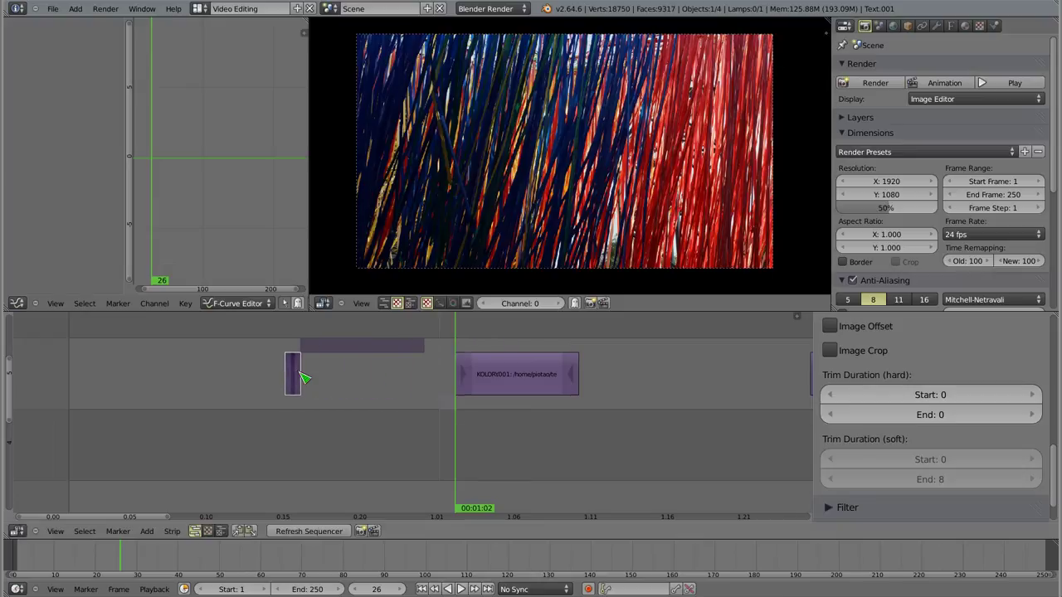
- Select each cut piece and preview frames 16, 26 and 30
{"action": "right_click", "coordinate": [533, 380]}
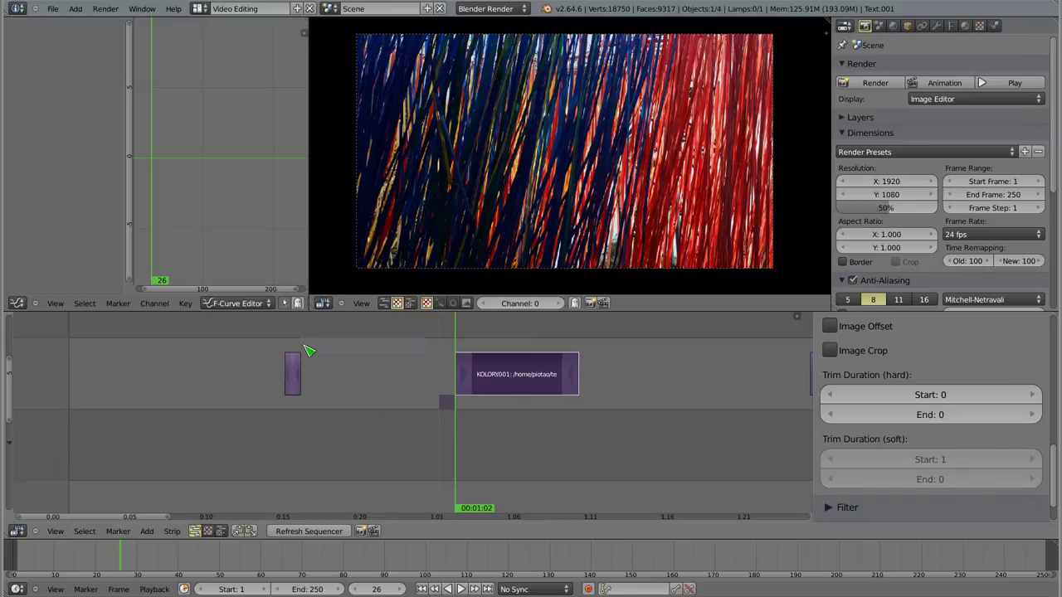
{"action": "right_click", "coordinate": [306, 385]}
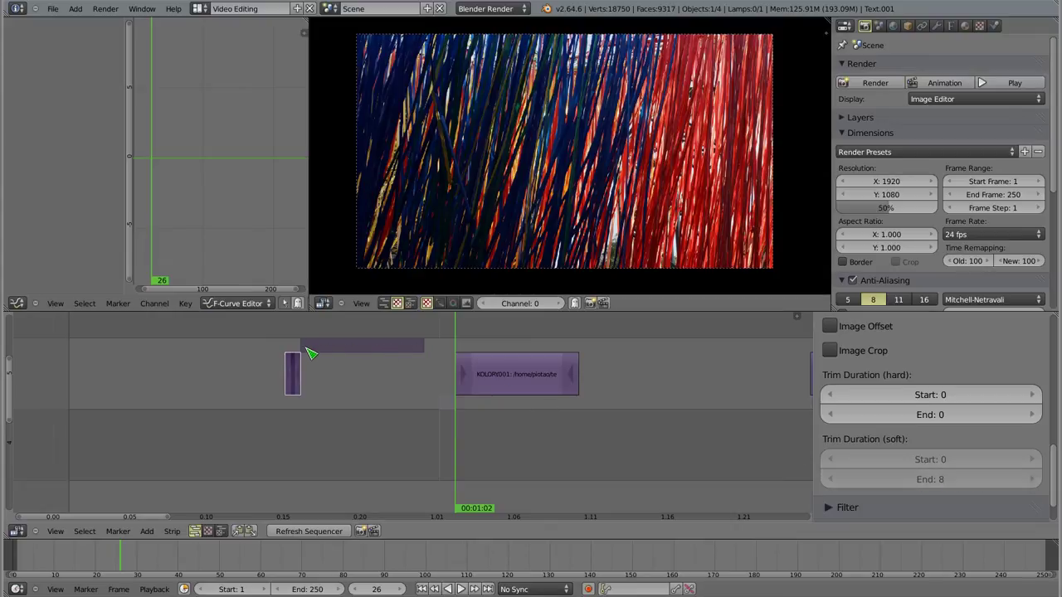
{"action": "left_click_drag", "start_coordinate": [433, 364], "coordinate": [303, 374]}
{"action": "left_click", "coordinate": [515, 388]}
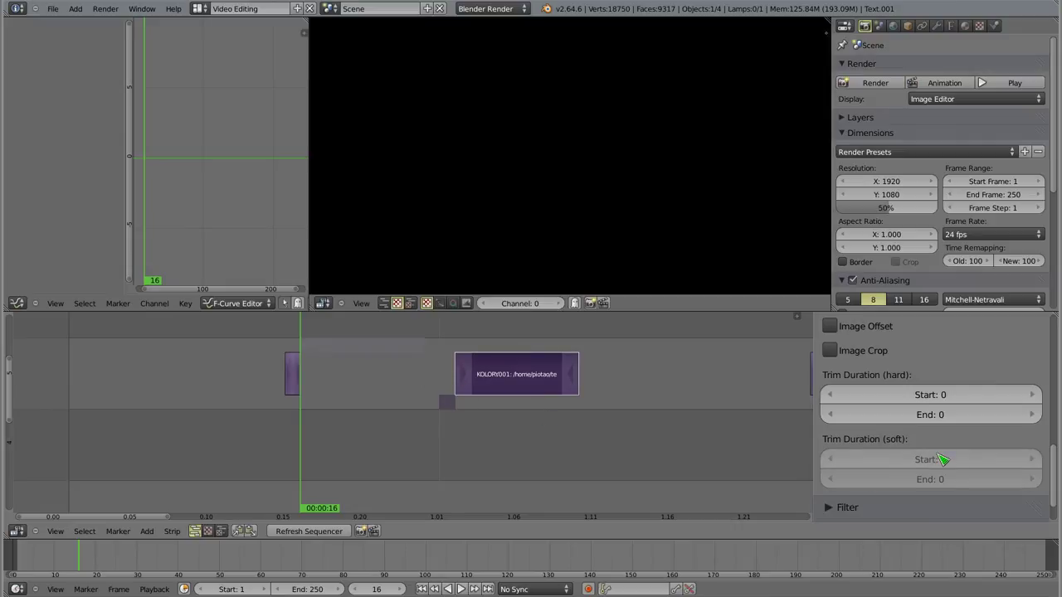
{"action": "left_click", "coordinate": [455, 380]}
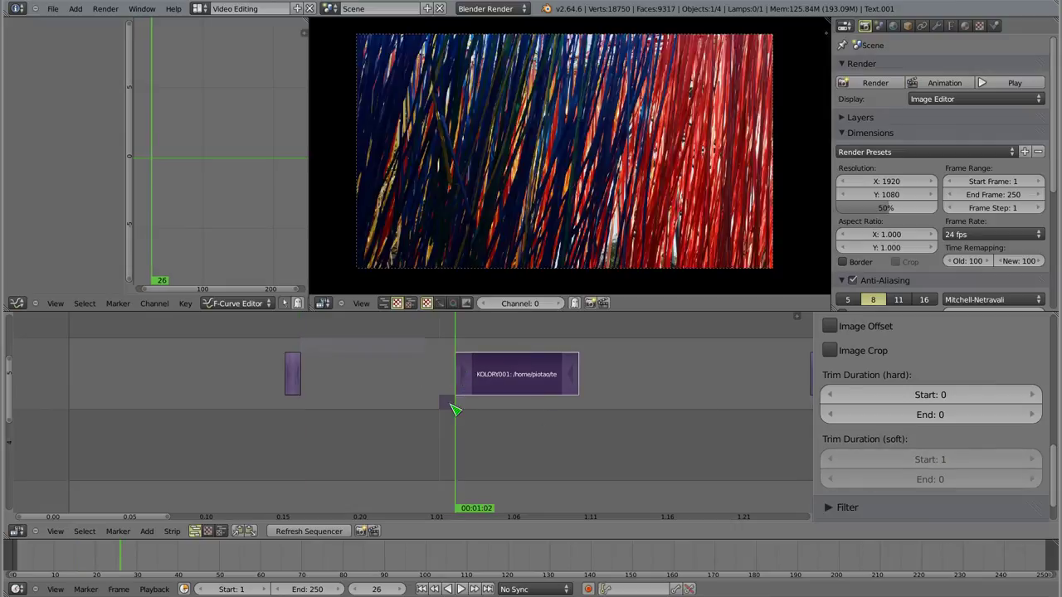
{"action": "left_click", "coordinate": [521, 382]}
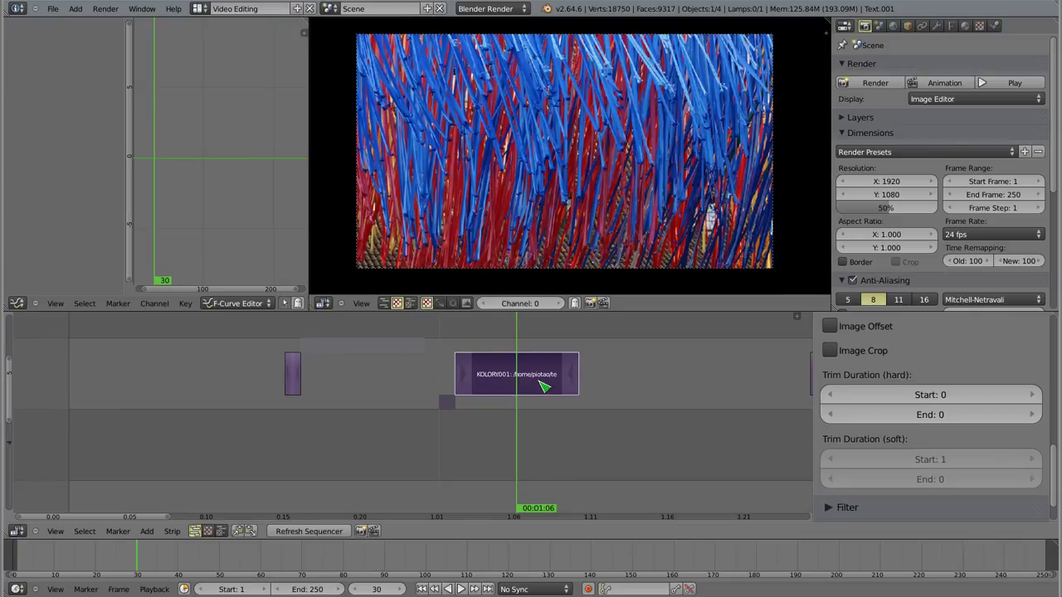
- Cut the strip, move the right piece later and extend its start back to the playhead
{"action": "key", "text": "k"}
{"action": "right_click", "coordinate": [552, 392]}
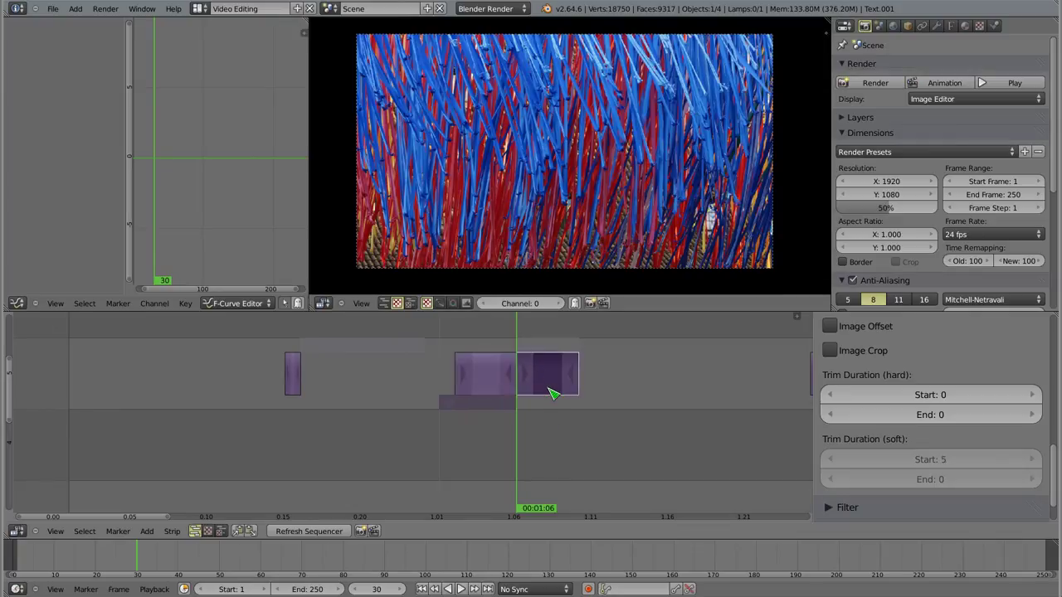
{"action": "key", "text": "g"}
{"action": "left_click", "coordinate": [598, 380]}
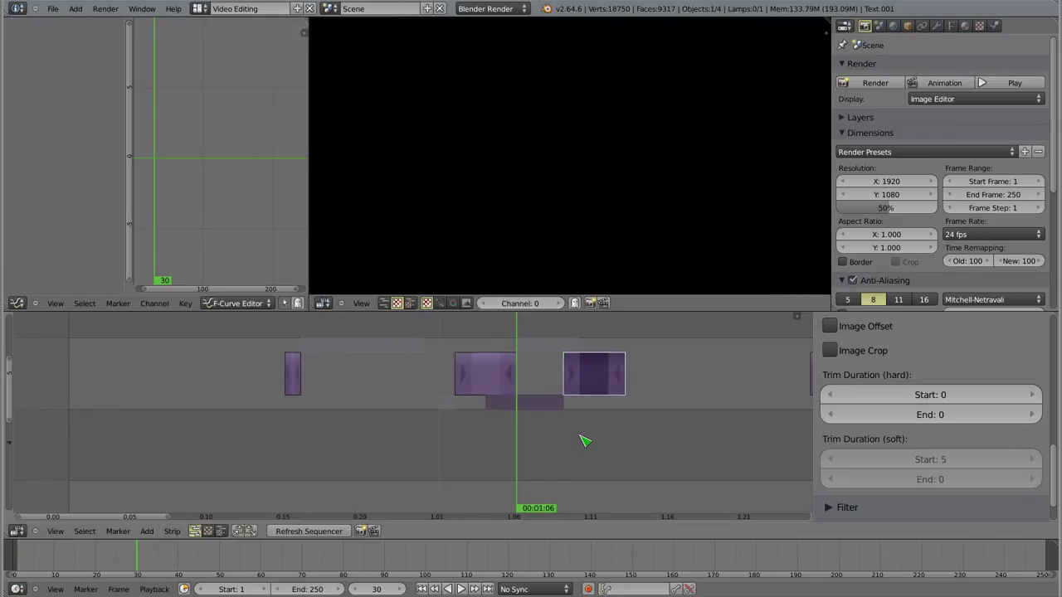
{"action": "right_click", "coordinate": [574, 388]}
{"action": "key", "text": "g"}
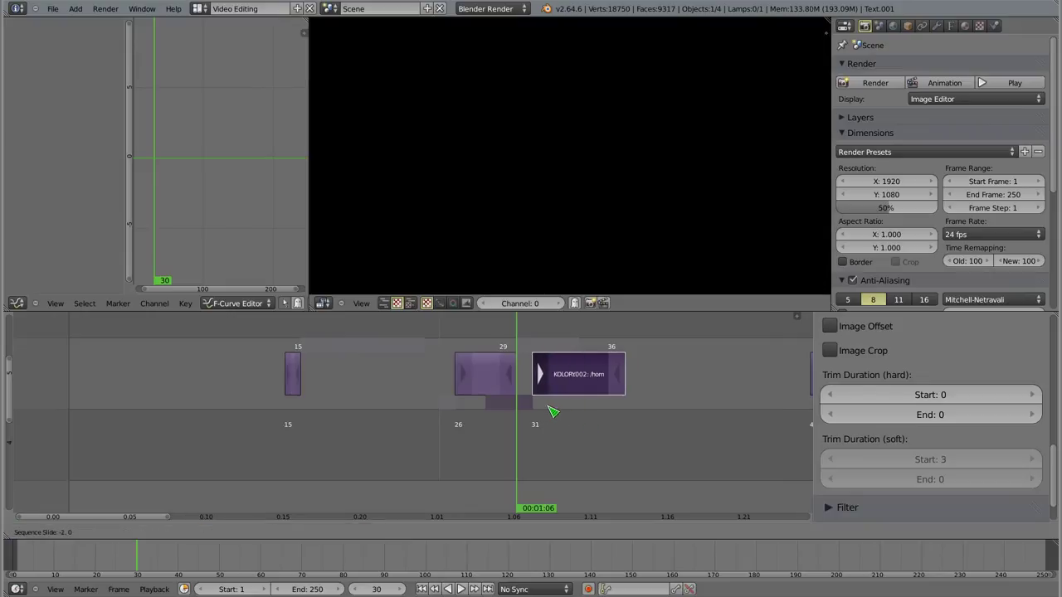
{"action": "left_click", "coordinate": [524, 412]}
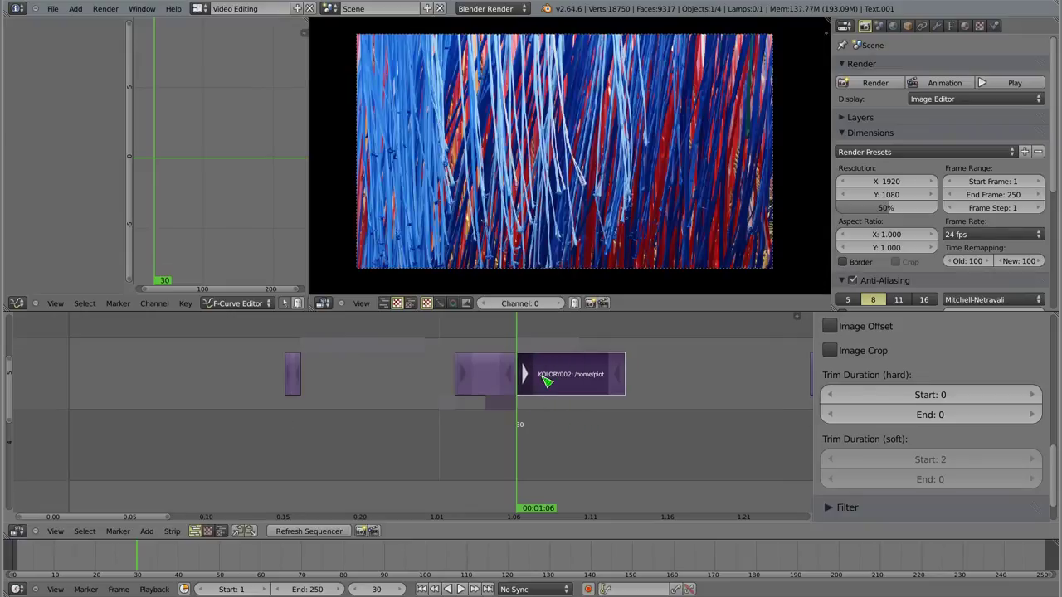
- Move the left piece earlier and stretch its end to meet the right piece
{"action": "right_click", "coordinate": [510, 380]}
{"action": "key", "text": "g"}
{"action": "left_click", "coordinate": [461, 378]}
{"action": "right_click", "coordinate": [483, 383]}
{"action": "key", "text": "g"}
{"action": "left_click", "coordinate": [518, 389]}
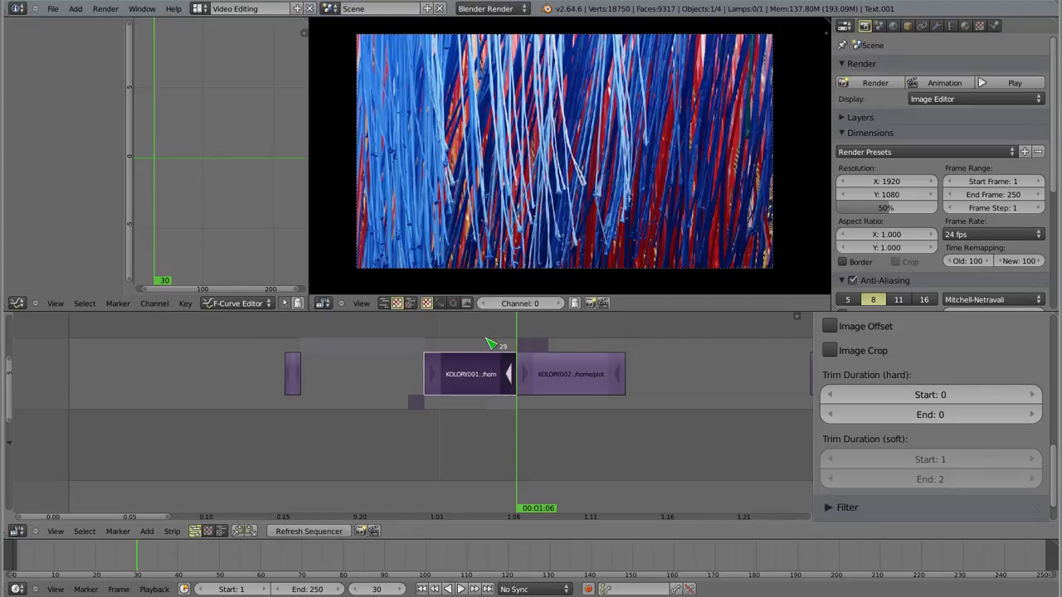
- Preview frames around 28, then hard-cut KOLORY002 at frame 34
{"action": "left_click", "coordinate": [487, 342]}
{"action": "key", "text": "Right"}
{"action": "key", "text": "Right"}
{"action": "left_click_drag", "start_coordinate": [542, 344], "coordinate": [486, 353]}
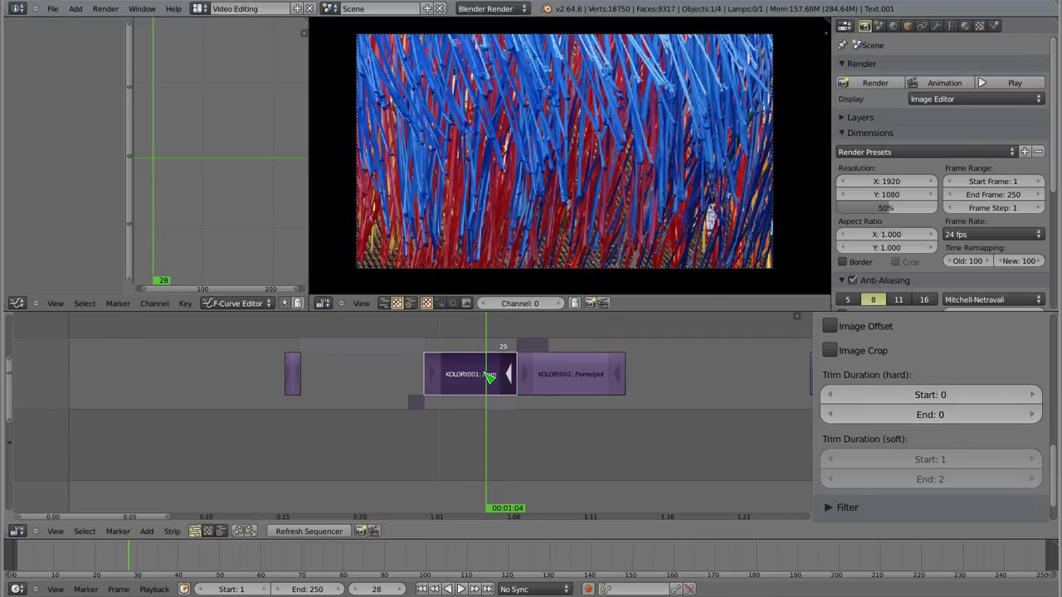
{"action": "right_click", "coordinate": [575, 382]}
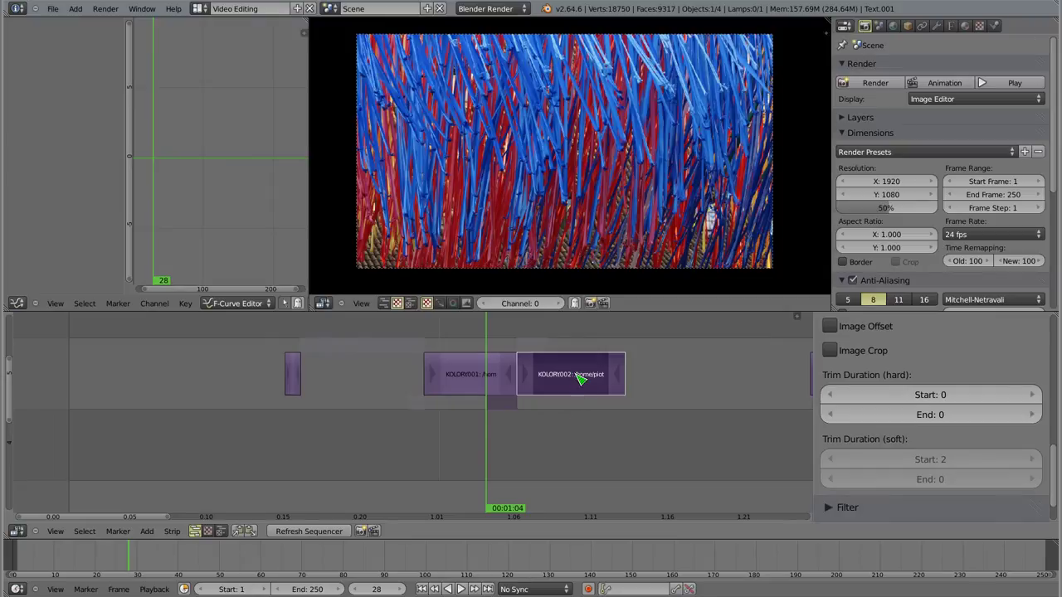
{"action": "left_click", "coordinate": [579, 381]}
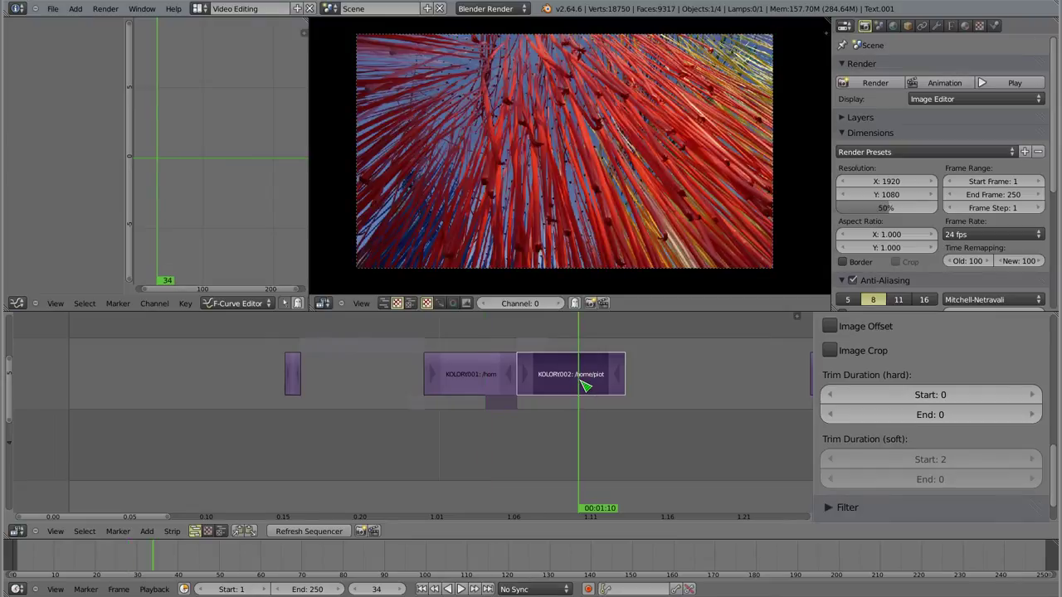
{"action": "key", "text": "shift+k"}
- Move KOLORY002's last piece later, starting around frame 38, and set its start edge
{"action": "right_click", "coordinate": [608, 379]}
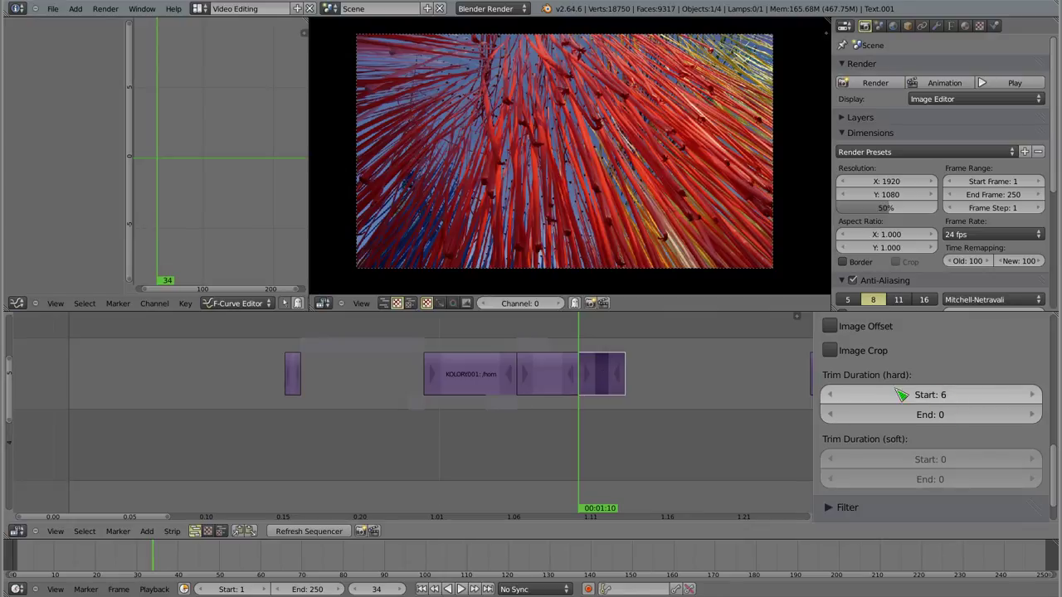
{"action": "right_click_drag", "start_coordinate": [607, 382], "coordinate": [669, 382]}
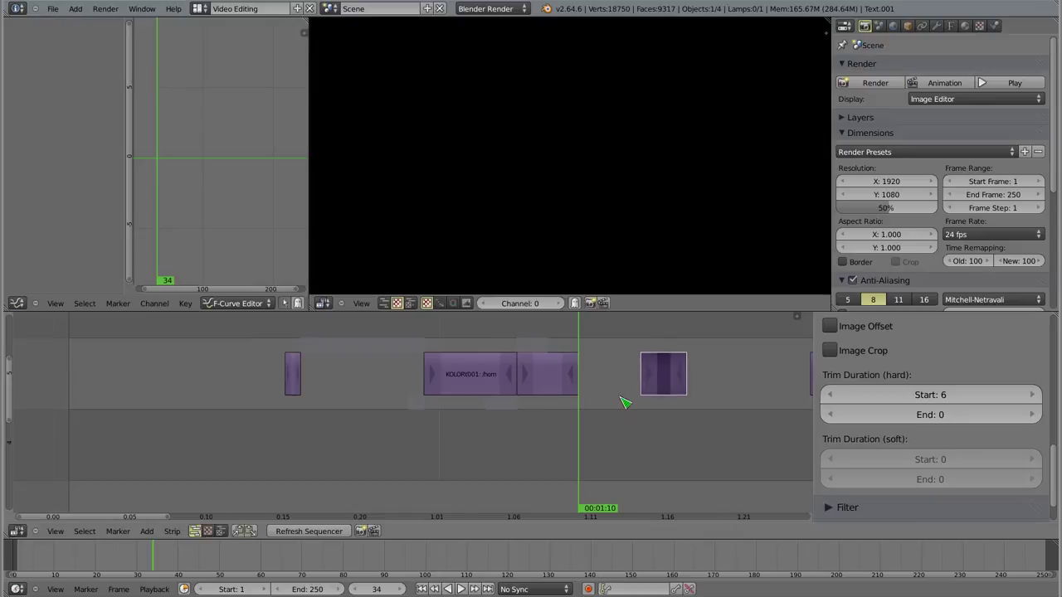
{"action": "right_click", "coordinate": [644, 375]}
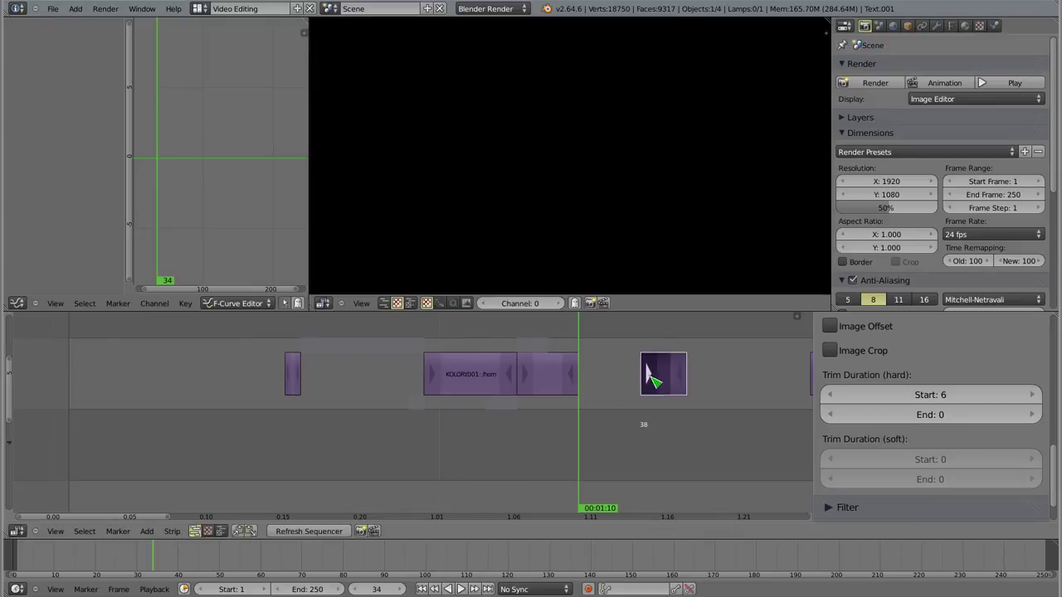
{"action": "key", "text": "g"}
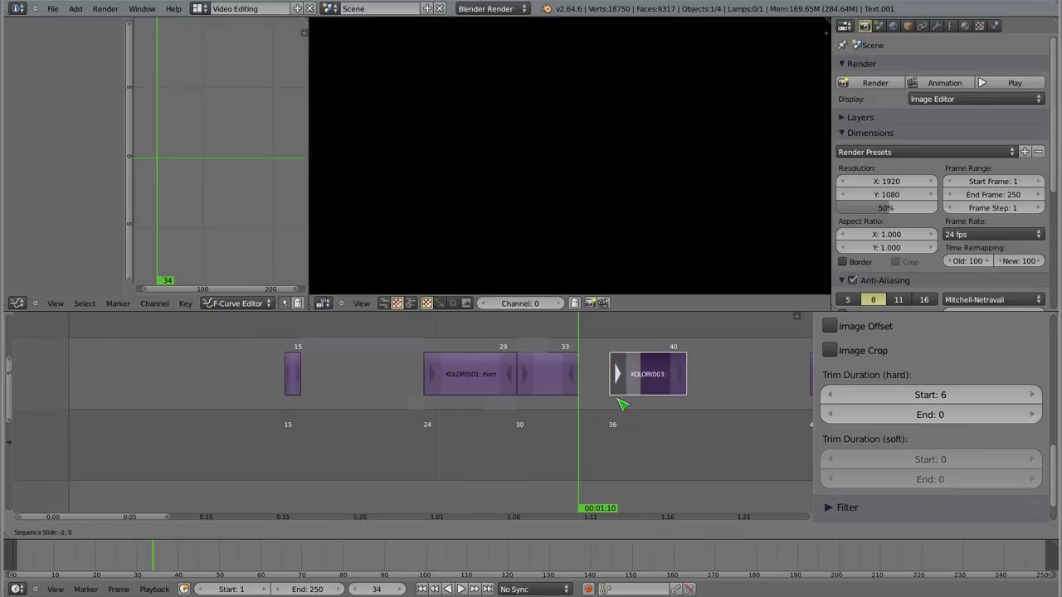
{"action": "left_click", "coordinate": [643, 405]}
- Adjust the detached piece's end handle, keeping its original length, and reselect the whole piece
{"action": "right_click", "coordinate": [684, 377]}
{"action": "key", "text": "g"}
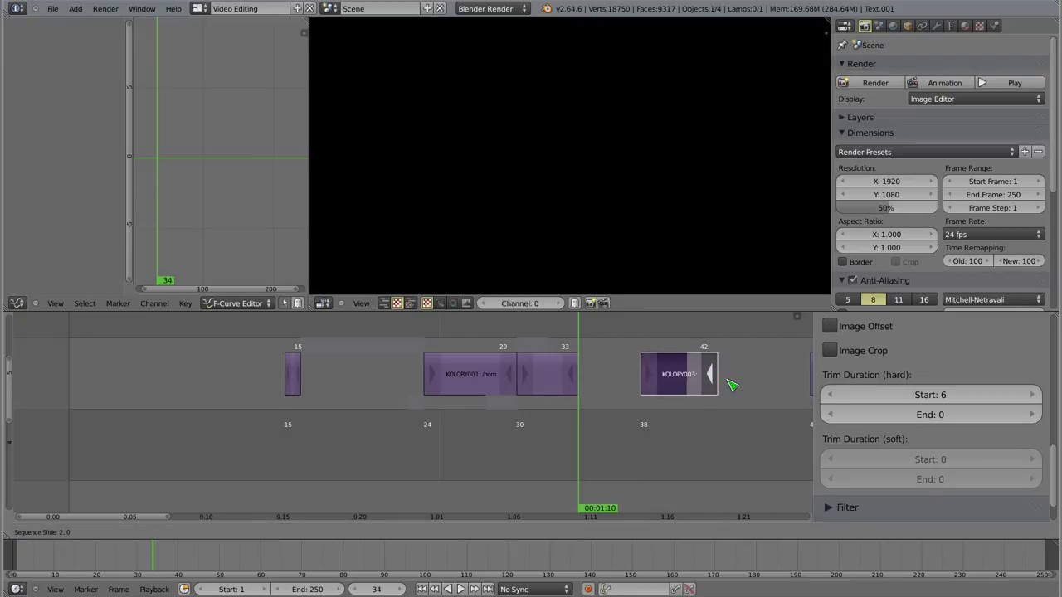
{"action": "left_click", "coordinate": [675, 384]}
{"action": "right_click", "coordinate": [666, 388]}
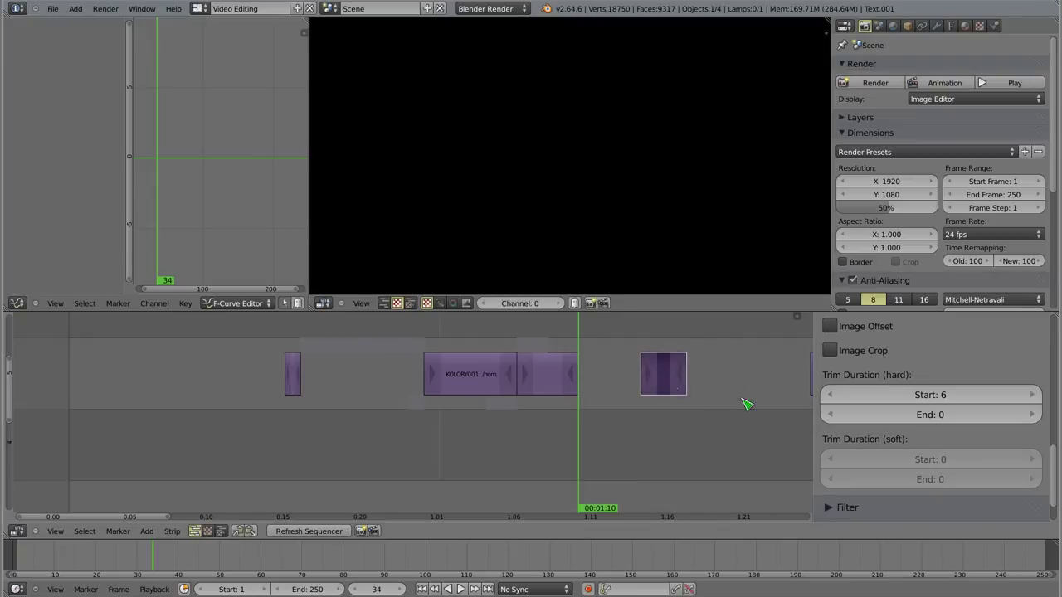
- Collapse the Strip Input and Edit Strip panels and expand the Filter panel
{"action": "scroll", "coordinate": [898, 429], "scroll_direction": "up", "scroll_amount": 2}
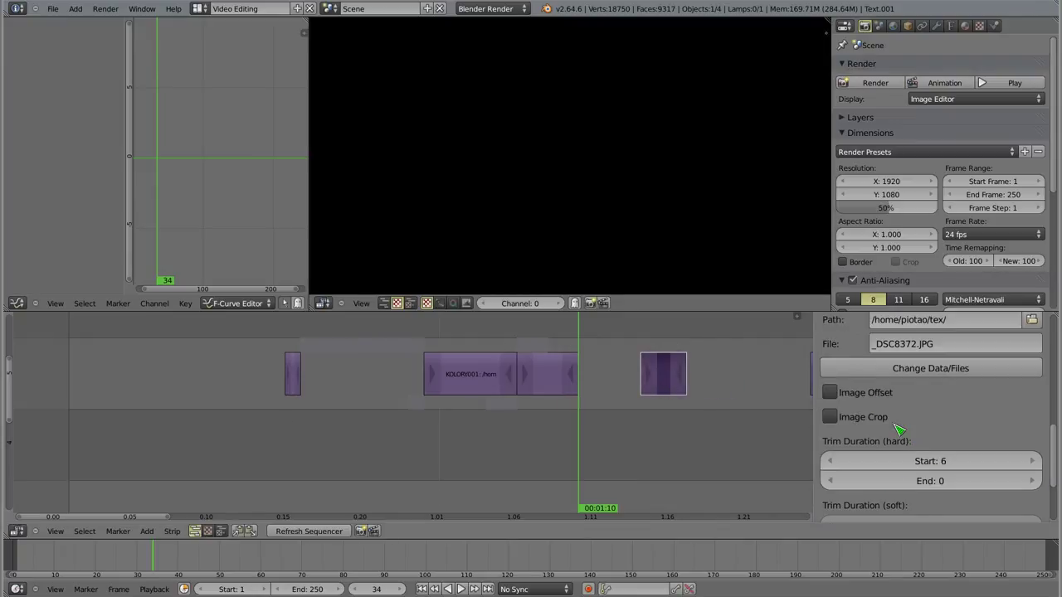
{"action": "scroll", "coordinate": [892, 433], "scroll_direction": "up", "scroll_amount": 2}
{"action": "scroll", "coordinate": [887, 435], "scroll_direction": "up", "scroll_amount": 2}
{"action": "left_click", "coordinate": [835, 404]}
{"action": "scroll", "coordinate": [855, 427], "scroll_direction": "up", "scroll_amount": 3}
{"action": "scroll", "coordinate": [853, 423], "scroll_direction": "up", "scroll_amount": 3}
{"action": "scroll", "coordinate": [846, 407], "scroll_direction": "up", "scroll_amount": 2}
{"action": "left_click", "coordinate": [834, 353]}
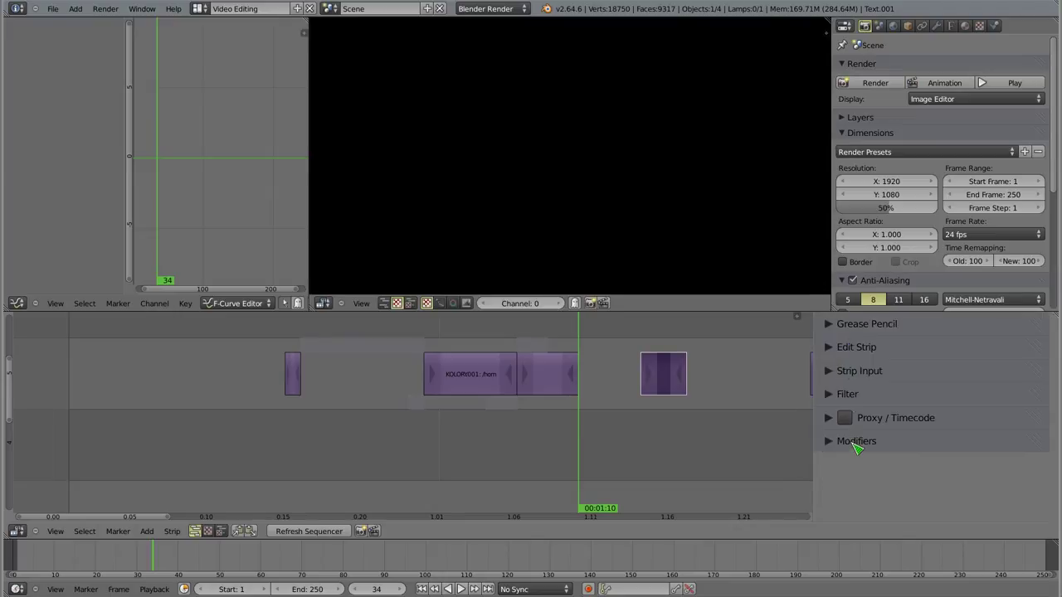
{"action": "left_click", "coordinate": [829, 398]}
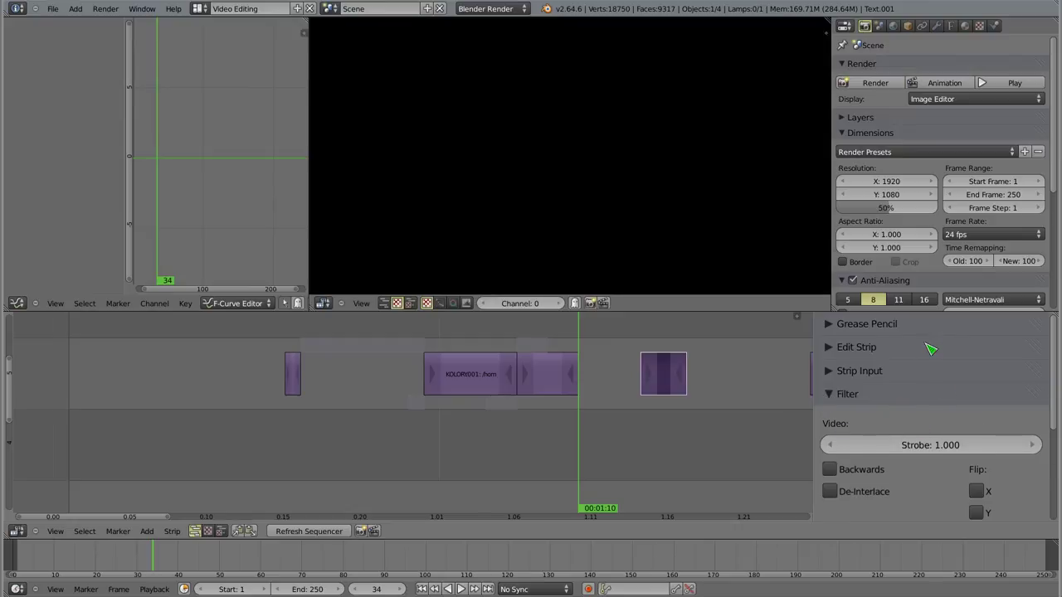
{"action": "scroll", "coordinate": [929, 349], "scroll_direction": "down", "scroll_amount": 2}
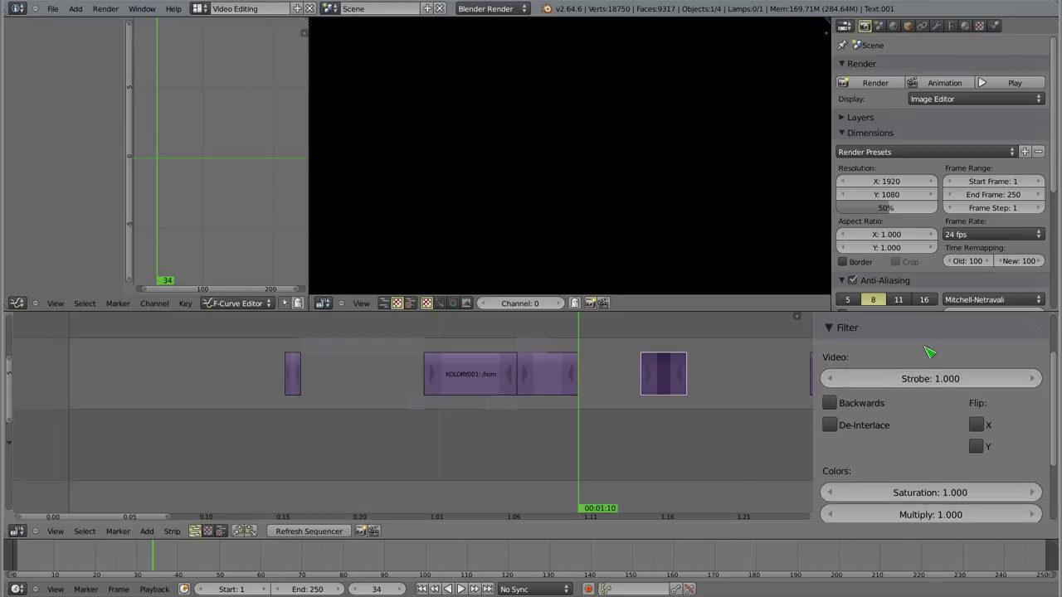
- Delete the detached KOLORY002 piece after the gap, then select the middle piece
{"action": "key", "text": "x"}
{"action": "left_click", "coordinate": [671, 379]}
{"action": "right_click", "coordinate": [546, 389]}
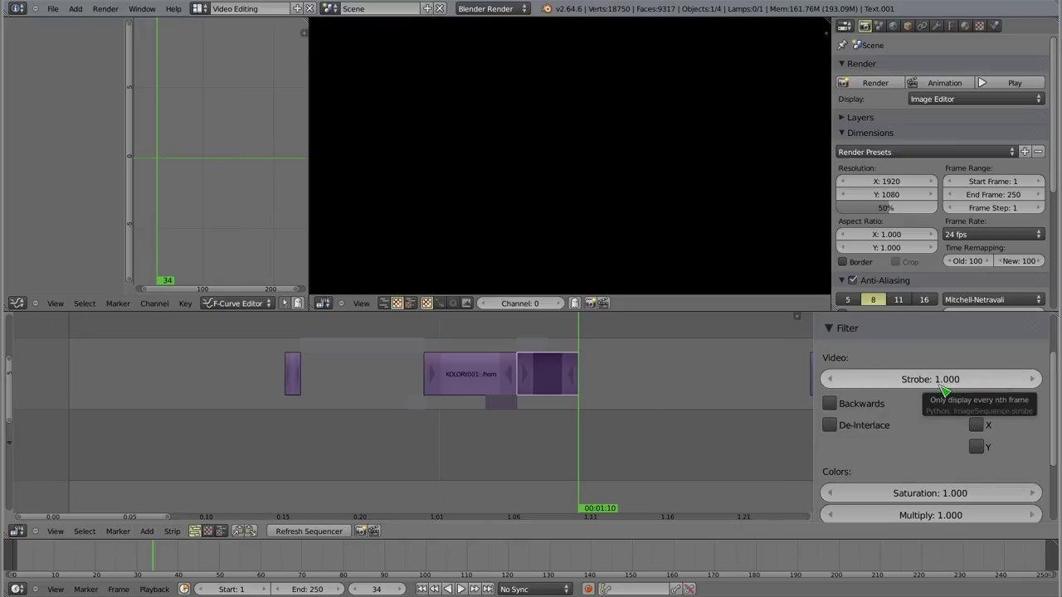
- Delete the middle KOLORY002 piece and extend KOLORY001's end later and start earlier
{"action": "key", "text": "x"}
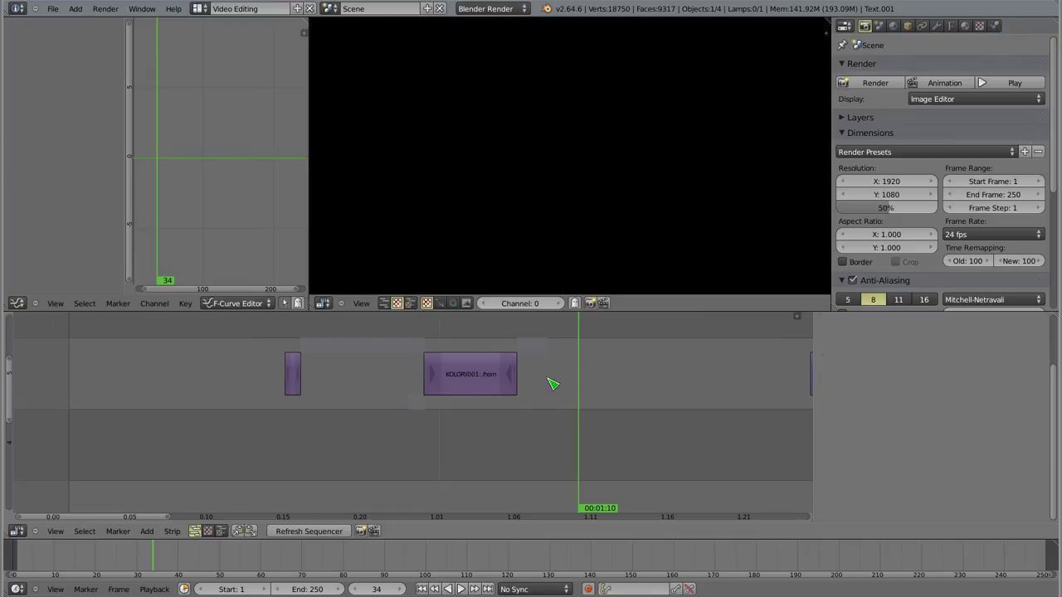
{"action": "right_click", "coordinate": [486, 379]}
{"action": "right_click", "coordinate": [507, 379]}
{"action": "key", "text": "g"}
{"action": "left_click", "coordinate": [550, 384]}
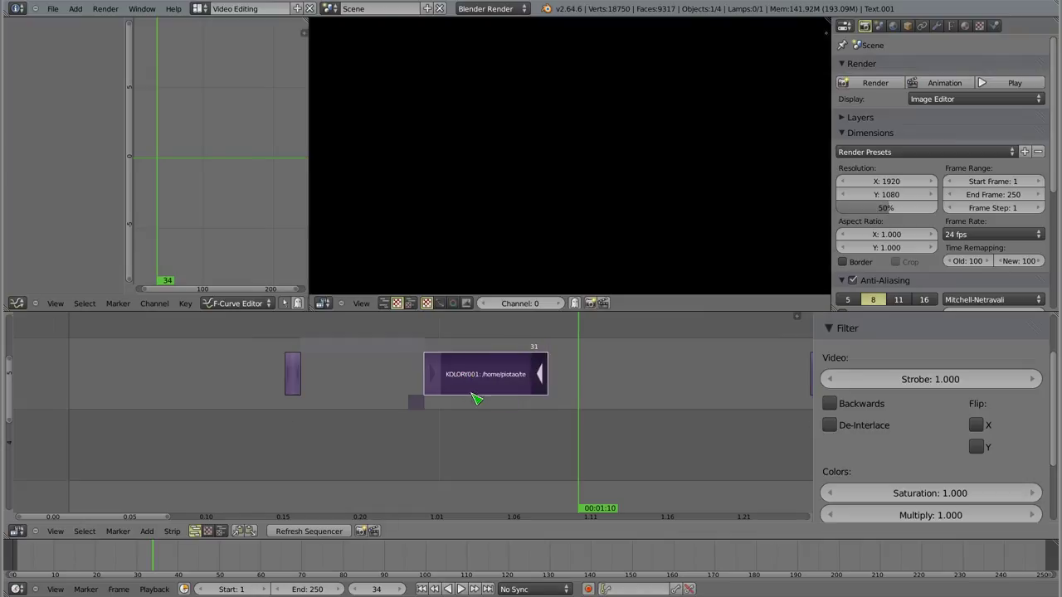
{"action": "right_click", "coordinate": [436, 383]}
{"action": "key", "text": "g"}
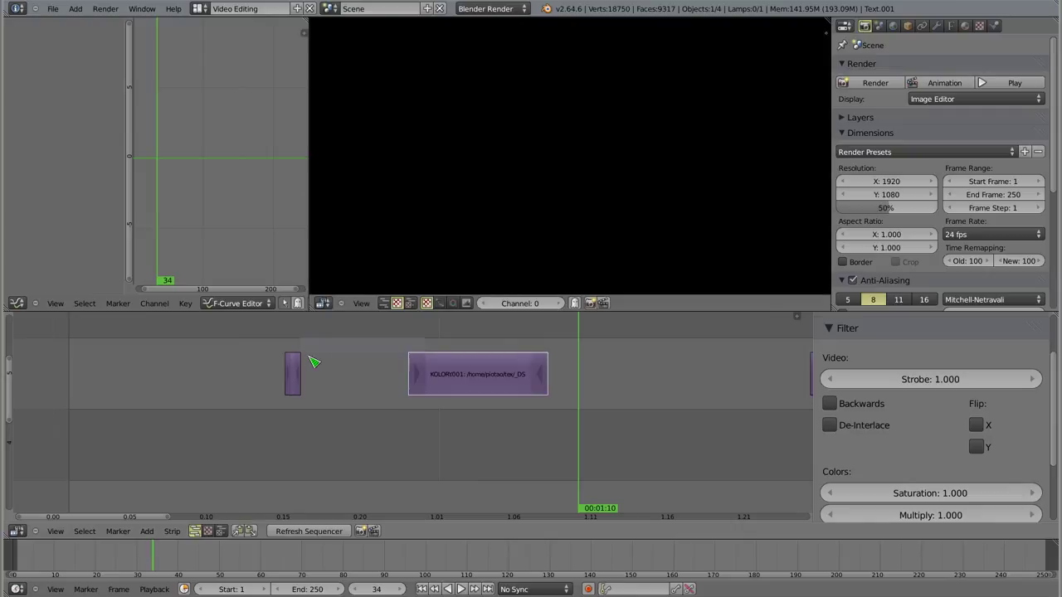
- Delete the small strip left of KOLORY001, then reselect KOLORY001 with the playhead inside it
{"action": "right_click", "coordinate": [297, 379]}
{"action": "key", "text": "x"}
{"action": "left_click", "coordinate": [299, 382]}
{"action": "right_click", "coordinate": [472, 373]}
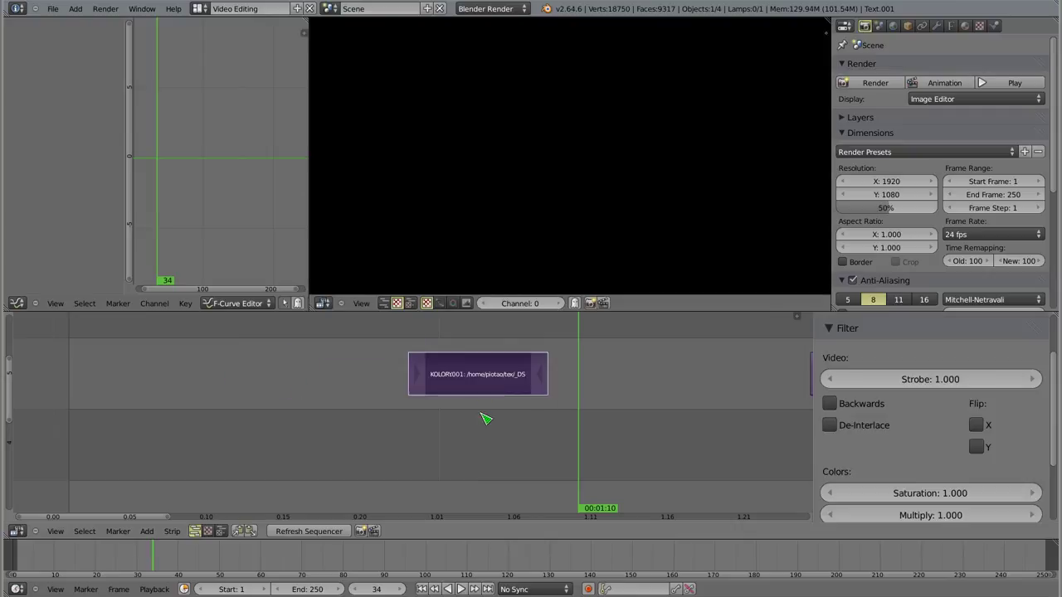
{"action": "mouse_move", "coordinate": [417, 346]}
{"action": "left_mouse_down"}
{"action": "mouse_move", "coordinate": [510, 363]}
{"action": "mouse_move", "coordinate": [422, 363]}
{"action": "left_mouse_up"}
{"action": "left_click", "coordinate": [1033, 380]}
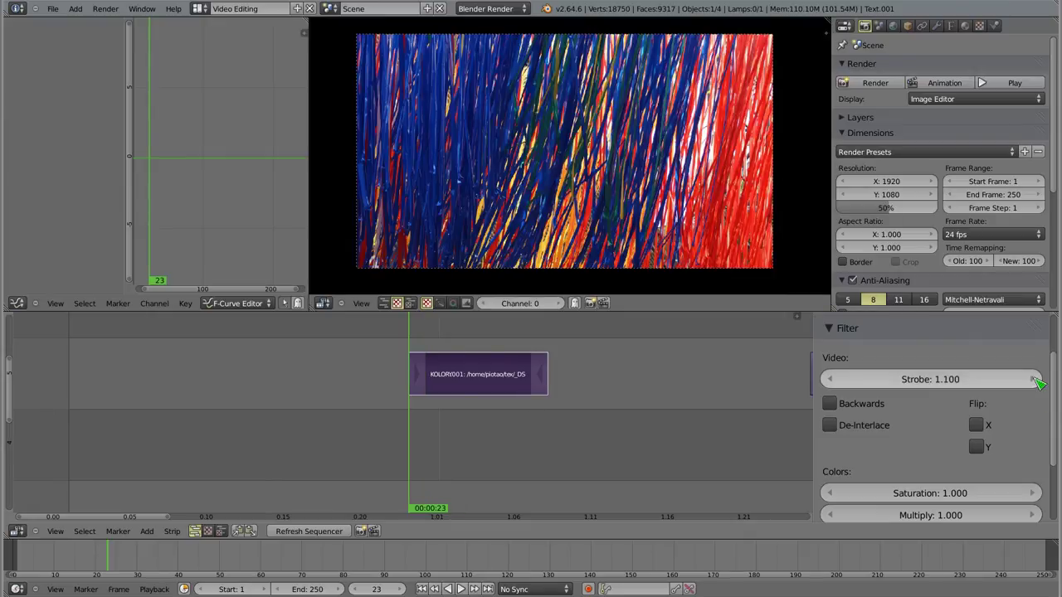
{"action": "left_click", "coordinate": [1035, 379]}
{"action": "left_click", "coordinate": [1035, 379]}
{"action": "left_click", "coordinate": [1035, 379]}
{"action": "left_click", "coordinate": [1035, 379]}
{"action": "left_click", "coordinate": [1035, 379]}
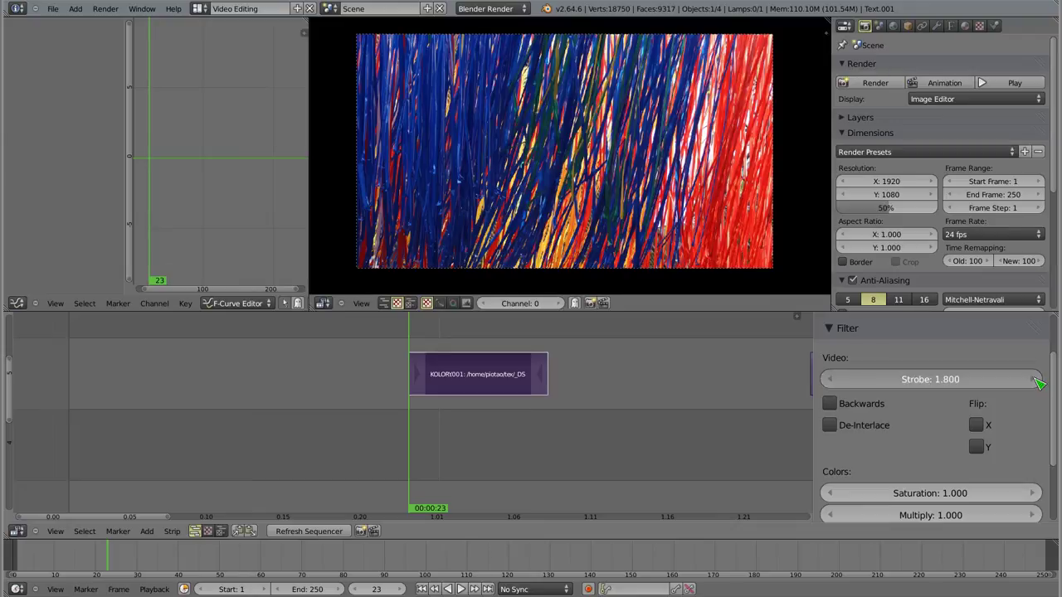
{"action": "left_click", "coordinate": [1035, 379]}
{"action": "left_click", "coordinate": [1035, 379]}
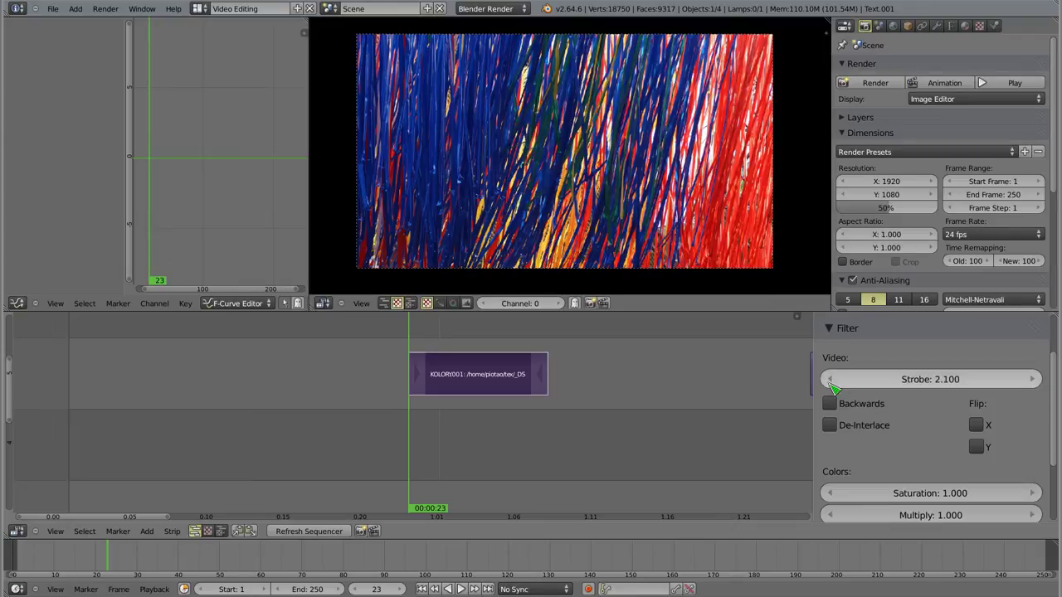
{"action": "scroll", "coordinate": [979, 382], "scroll_direction": "down", "scroll_amount": 1, "text": "ctrl"}
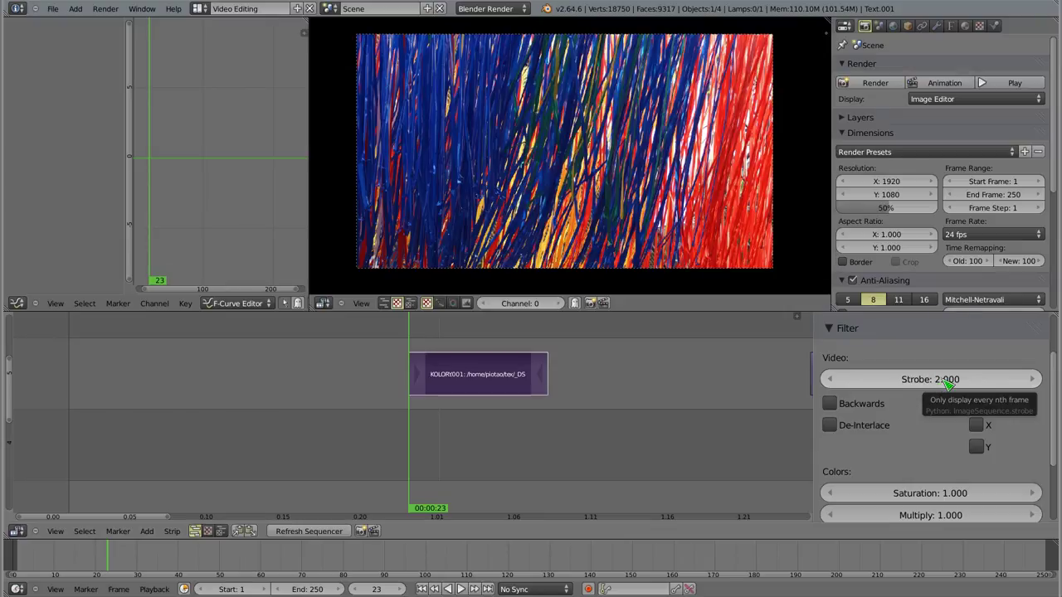
{"action": "left_click", "coordinate": [430, 346]}
{"action": "mouse_move", "coordinate": [432, 347]}
{"action": "left_mouse_down"}
{"action": "mouse_move", "coordinate": [416, 347]}
{"action": "mouse_move", "coordinate": [441, 349]}
{"action": "mouse_move", "coordinate": [415, 349]}
{"action": "mouse_move", "coordinate": [440, 347]}
{"action": "left_mouse_up"}
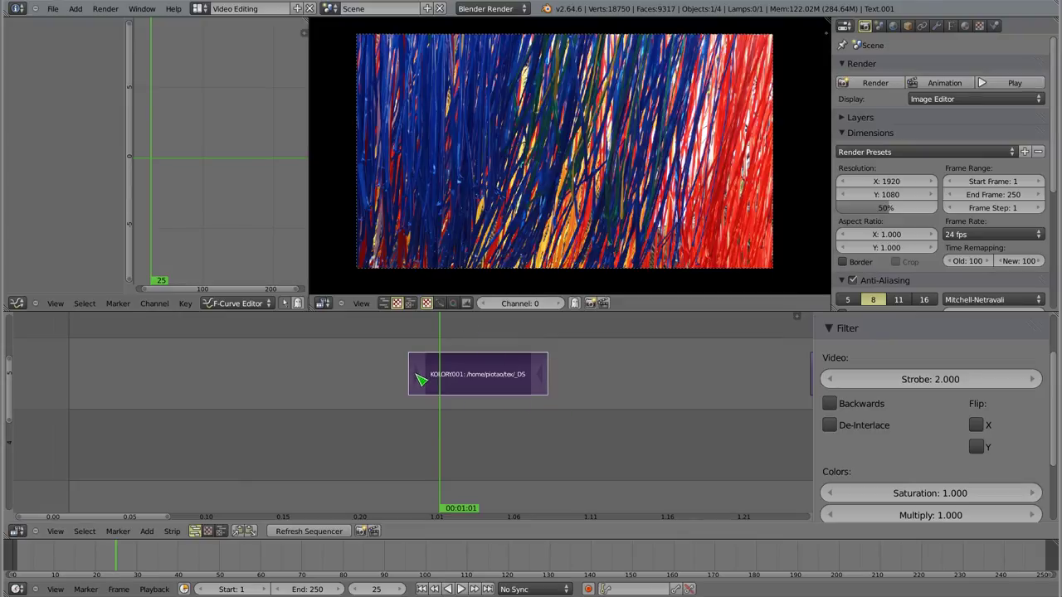
{"action": "mouse_move", "coordinate": [417, 348]}
{"action": "left_mouse_down"}
{"action": "mouse_move", "coordinate": [535, 350]}
{"action": "mouse_move", "coordinate": [413, 353]}
{"action": "left_mouse_up"}
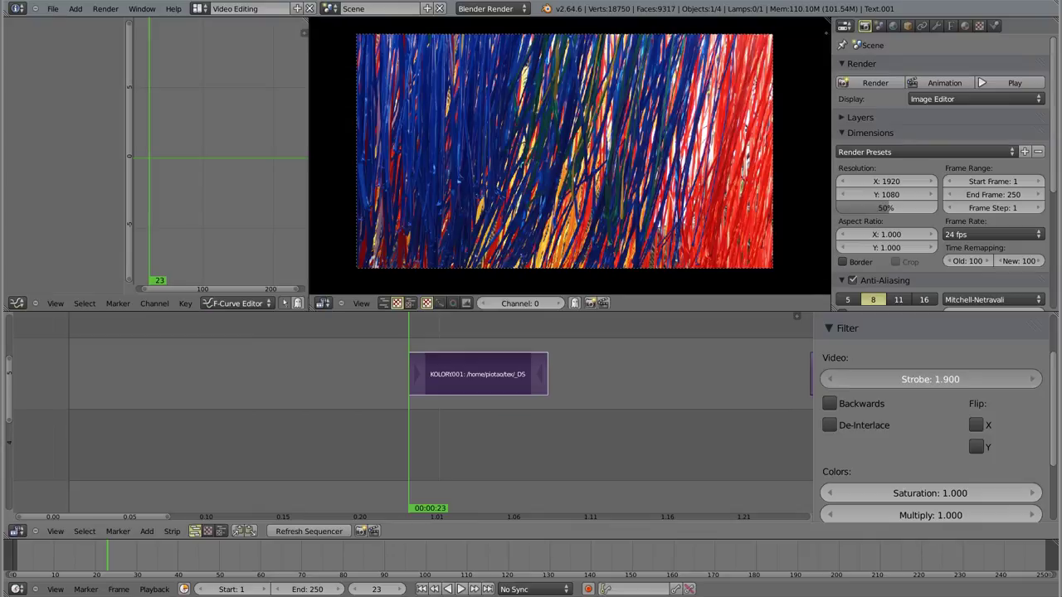
{"action": "left_click_drag", "start_coordinate": [956, 375], "coordinate": [912, 375]}
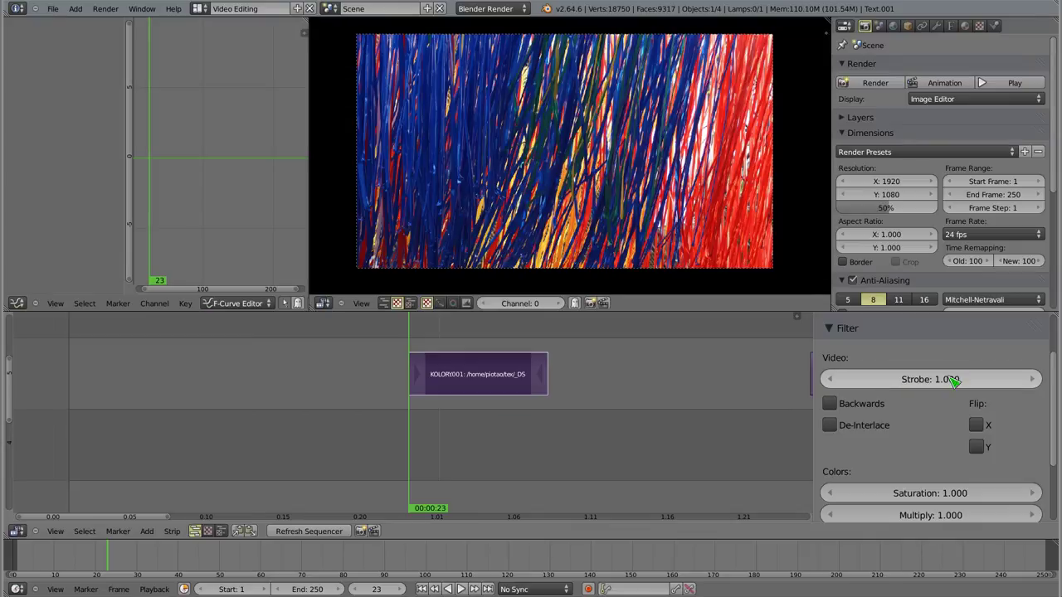
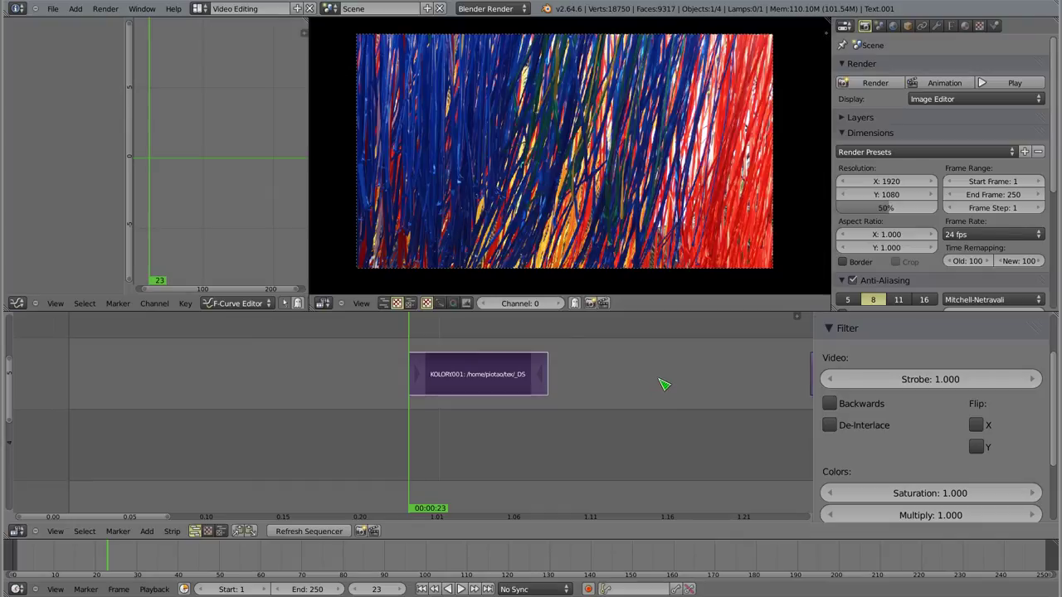
- Try the Backwards filter on the image sequence while scrubbing, then start adding a Movie strip
{"action": "left_click", "coordinate": [829, 404]}
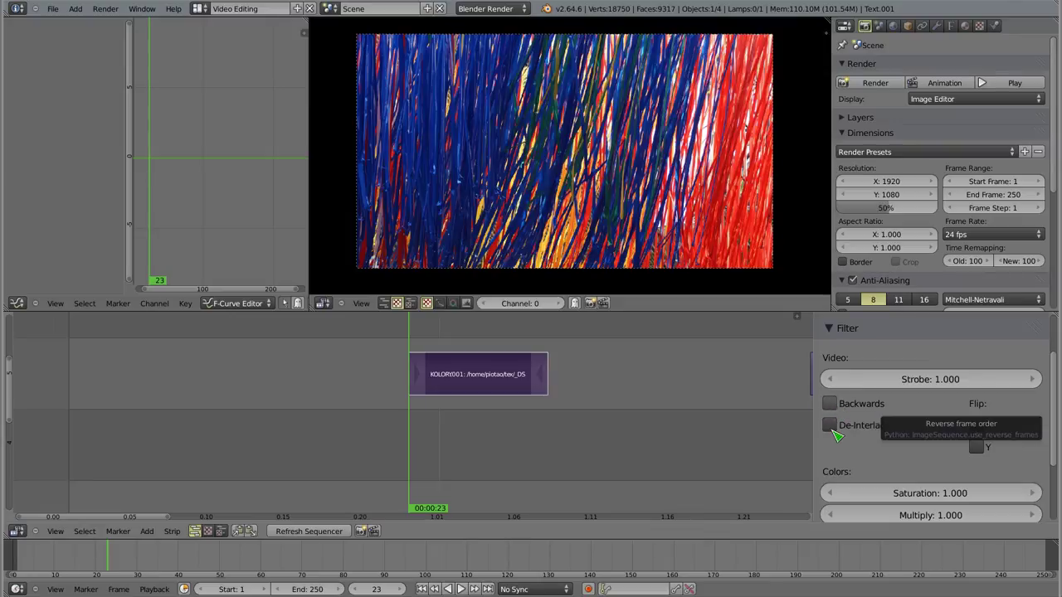
{"action": "left_click_drag", "start_coordinate": [413, 347], "coordinate": [473, 347]}
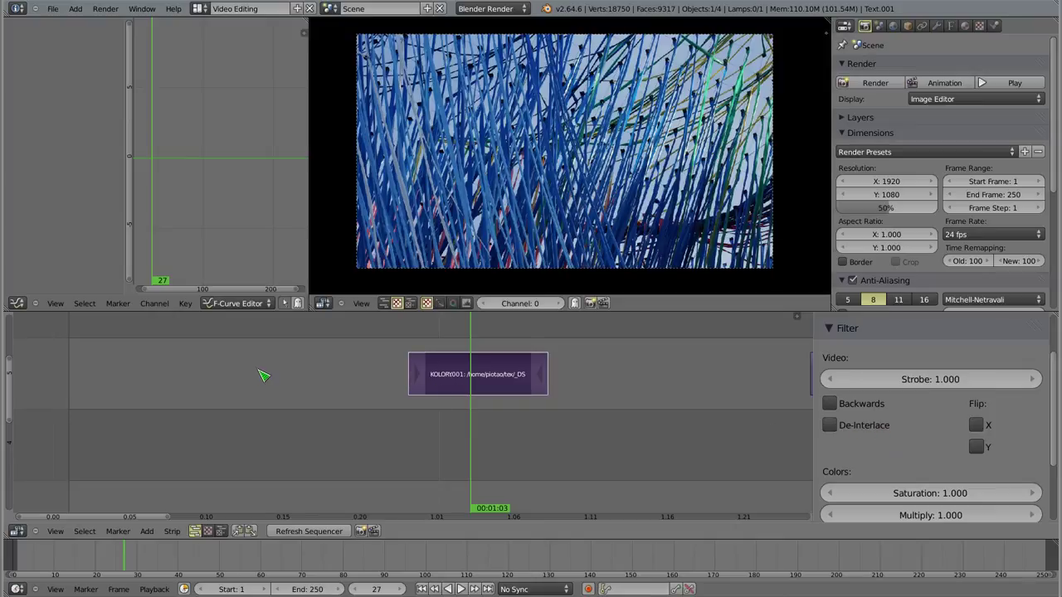
{"action": "key", "text": "shift+a"}
{"action": "left_click", "coordinate": [230, 358]}
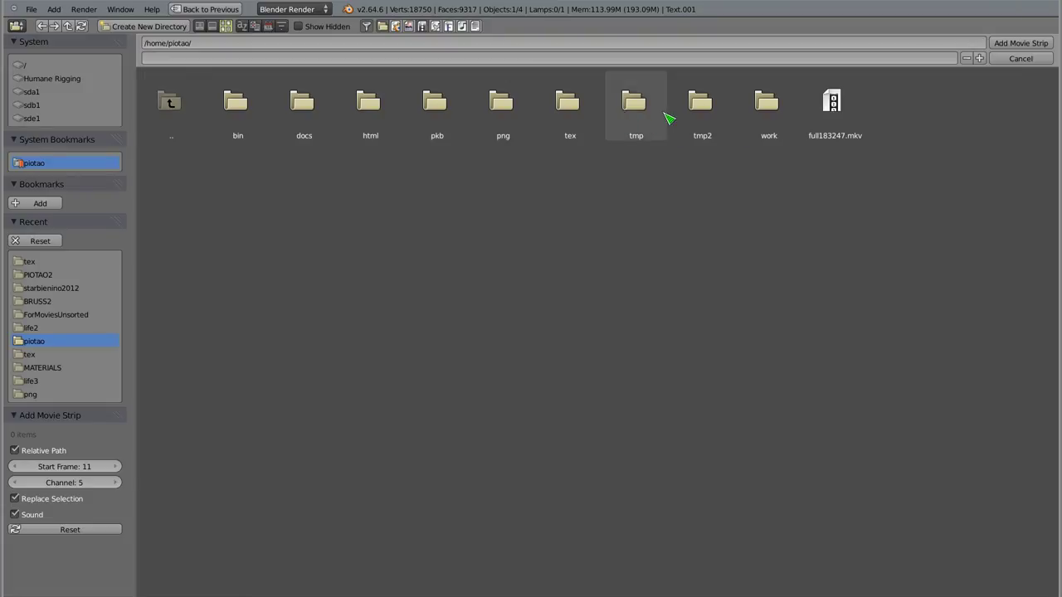
- Search the png, pkb and ANIMACJA folders for the clip, returning to the home folder
{"action": "left_click", "coordinate": [504, 107]}
{"action": "left_click", "coordinate": [177, 113]}
{"action": "left_click", "coordinate": [439, 122]}
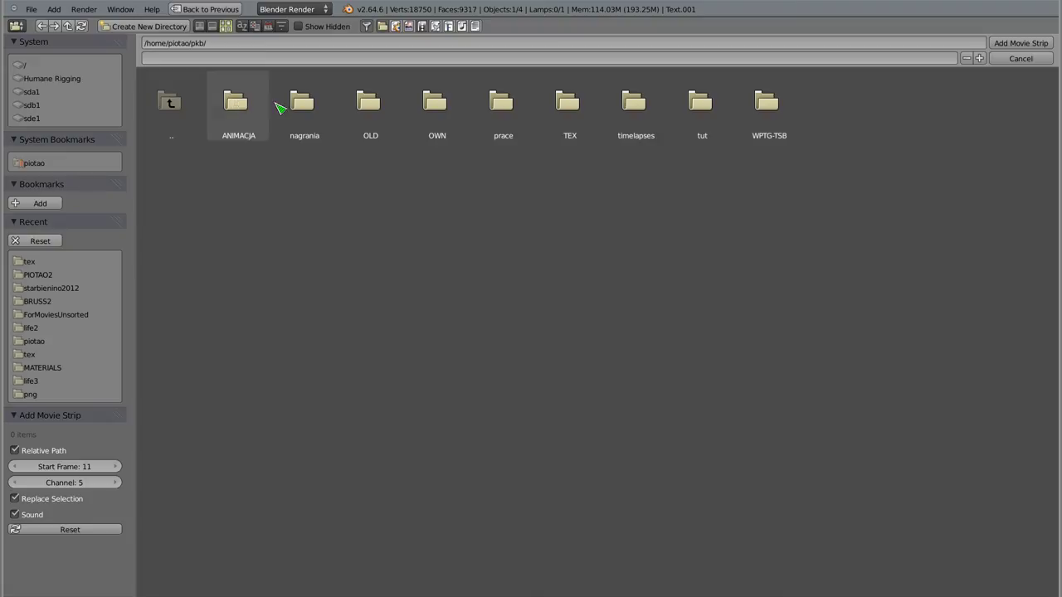
{"action": "left_click", "coordinate": [238, 102]}
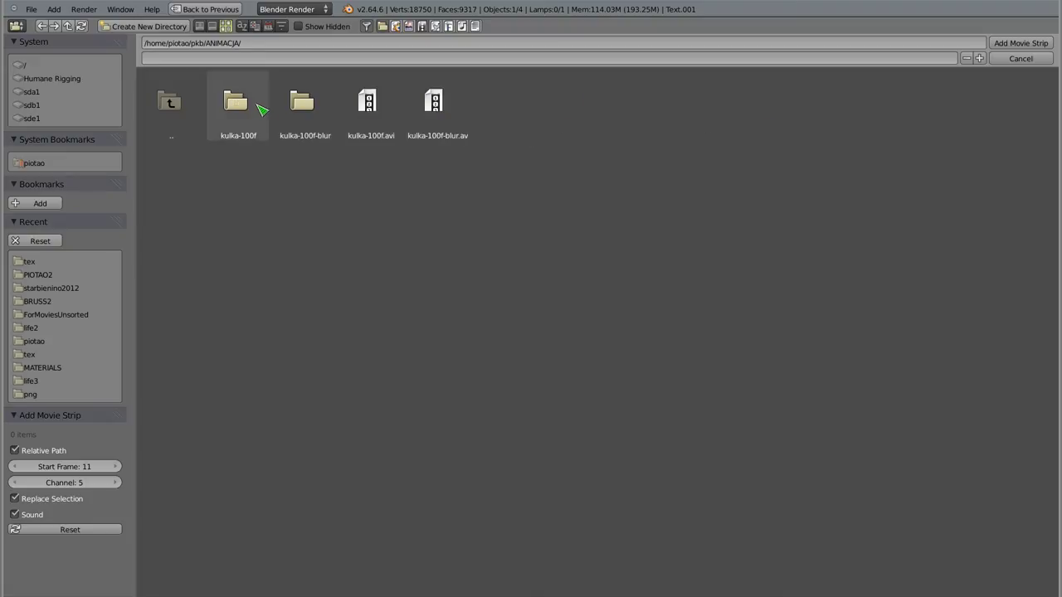
{"action": "left_click", "coordinate": [175, 107]}
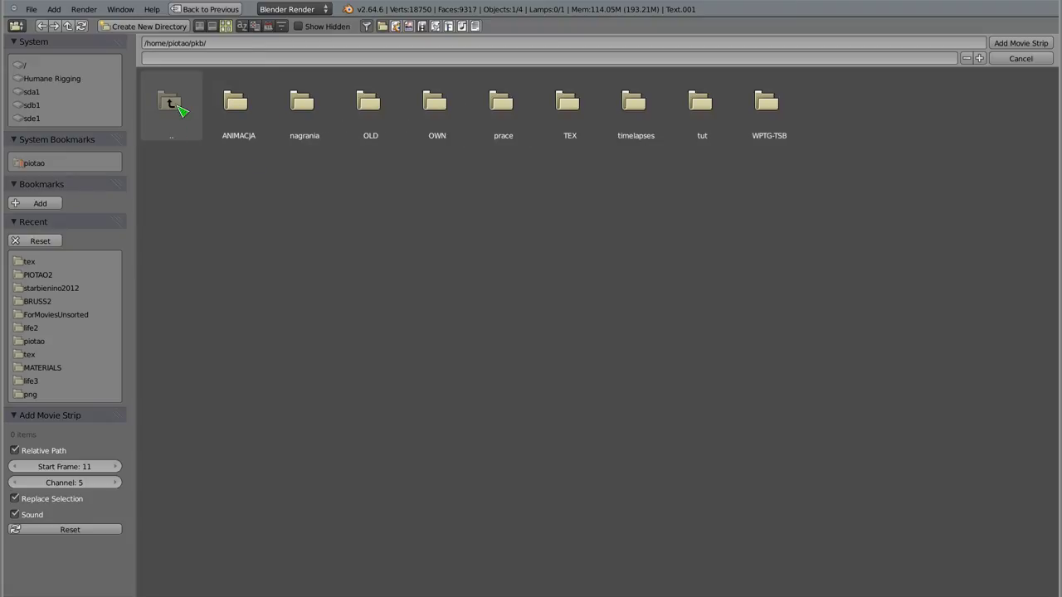
{"action": "left_click", "coordinate": [175, 108]}
- Open docs/EVENTS/starbienino2012/STAR2012 and add Kot_Wlasciw.MTS as a movie strip
{"action": "left_click", "coordinate": [303, 108]}
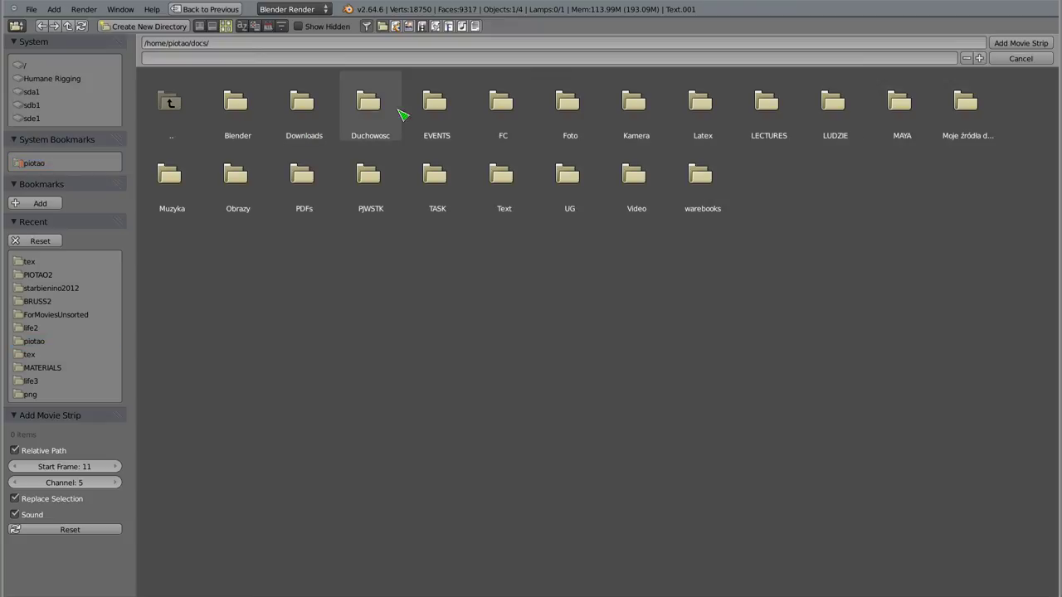
{"action": "left_click", "coordinate": [433, 108]}
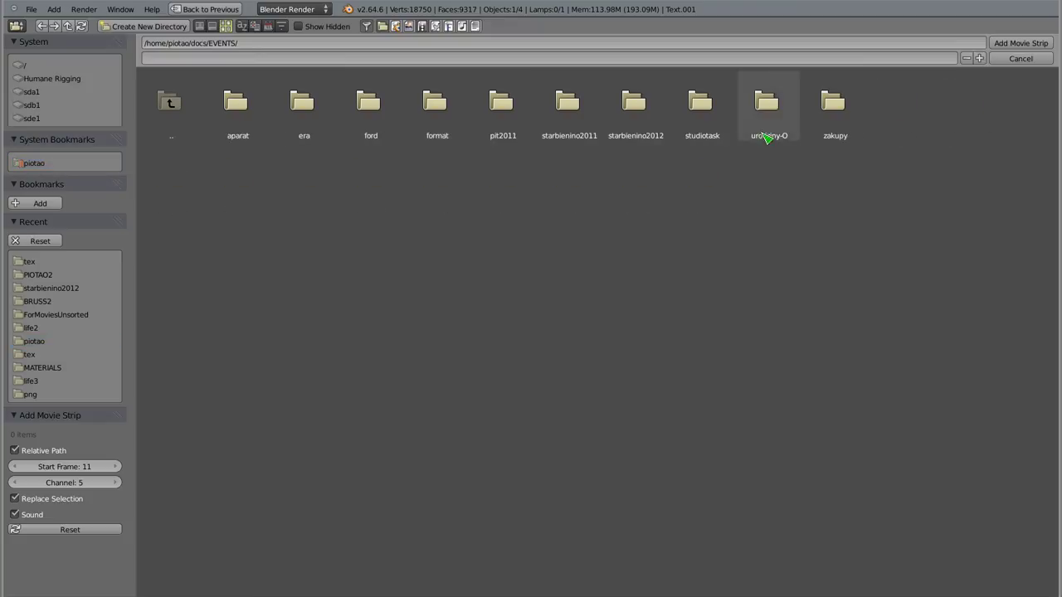
{"action": "left_click", "coordinate": [632, 116]}
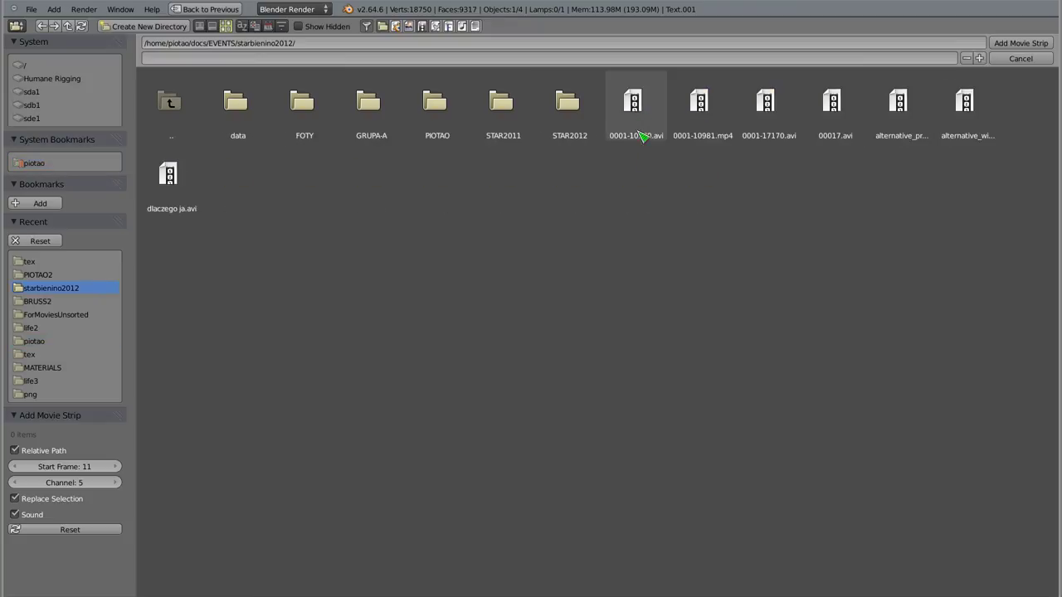
{"action": "left_click", "coordinate": [573, 143]}
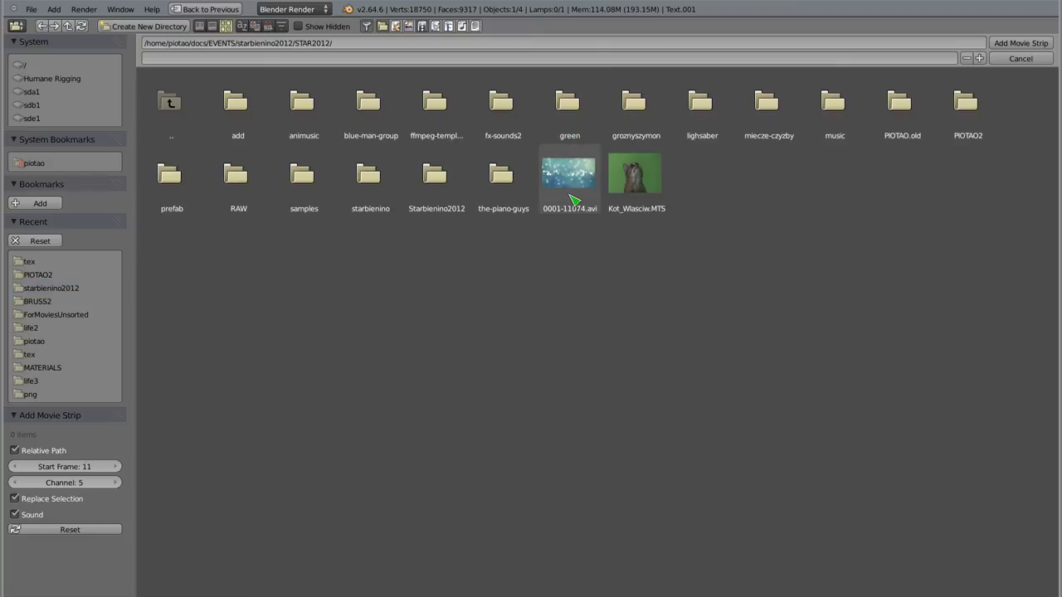
{"action": "left_click", "coordinate": [637, 179]}
{"action": "left_click", "coordinate": [1025, 45]}
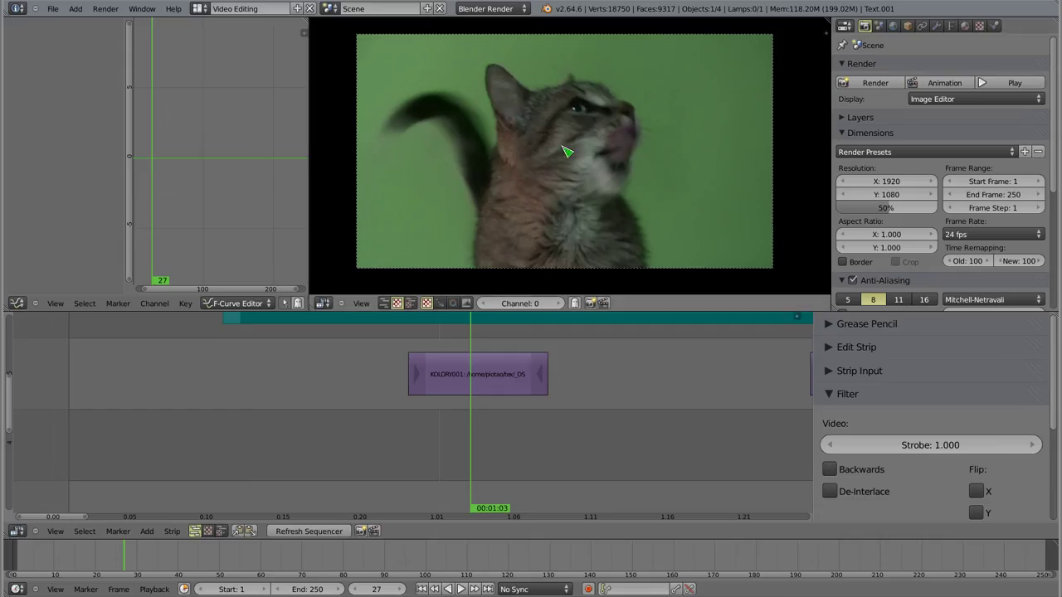
- Zoom into the preview to inspect the edges of the cat footage up close
{"action": "middle_click_drag", "start_coordinate": [540, 350], "coordinate": [490, 476]}
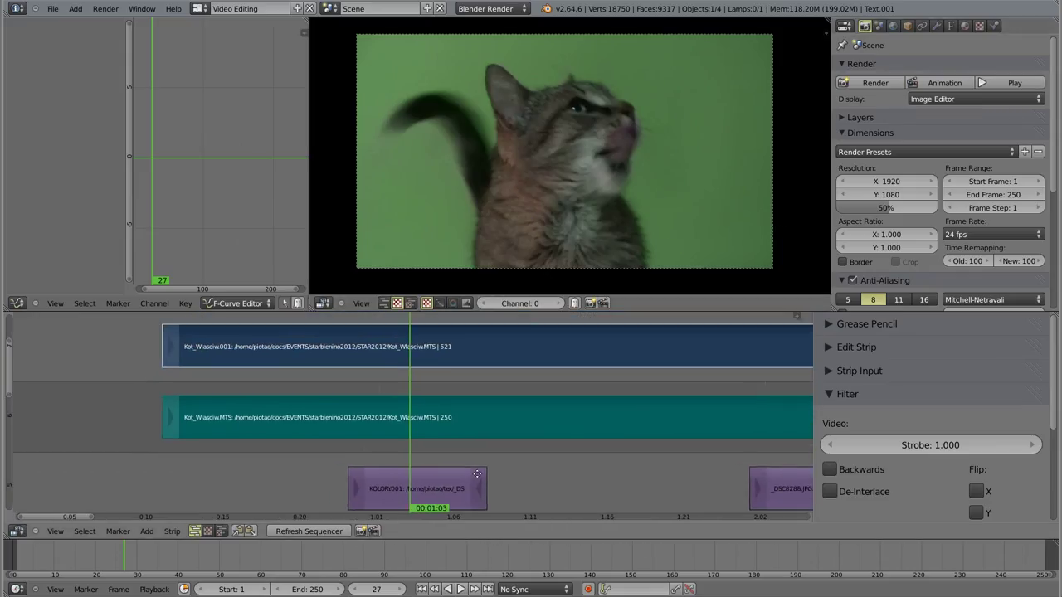
{"action": "middle_click_drag", "start_coordinate": [549, 413], "coordinate": [548, 392], "text": "ctrl"}
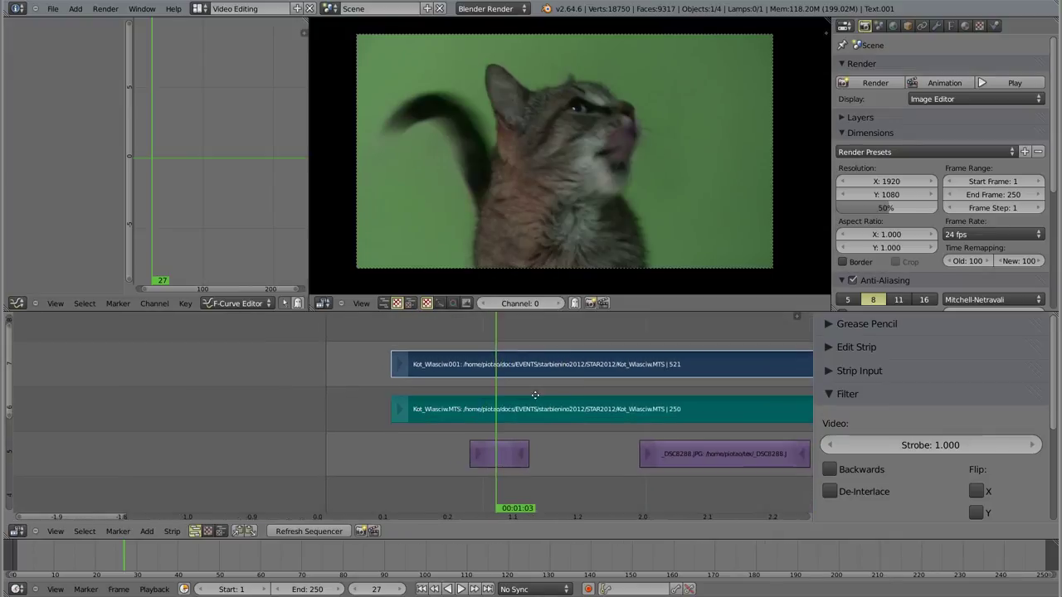
{"action": "scroll", "coordinate": [531, 383], "scroll_direction": "up", "scroll_amount": 4, "text": "ctrl"}
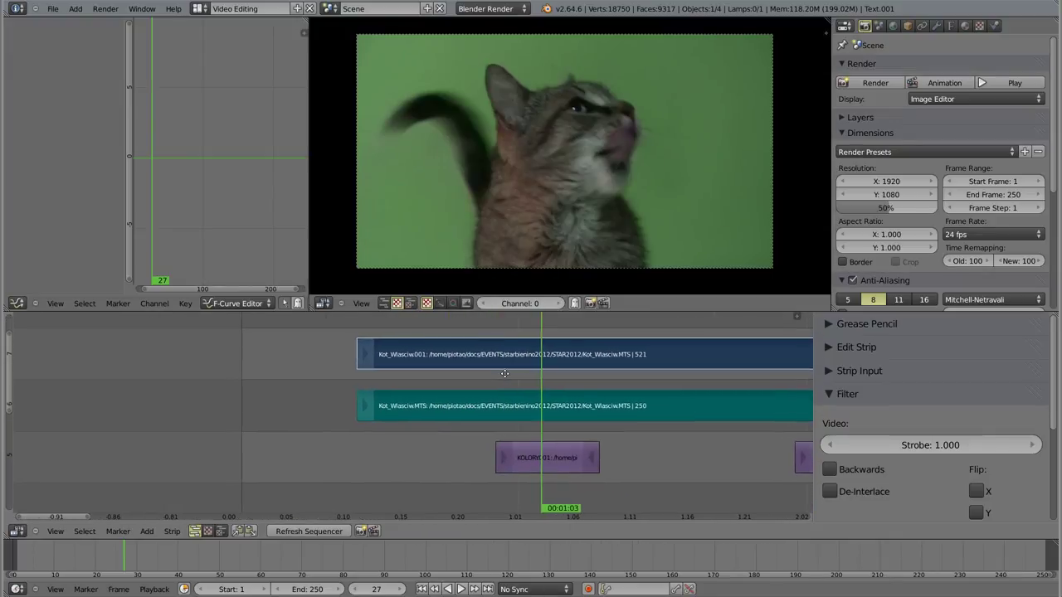
{"action": "scroll", "coordinate": [498, 166], "scroll_direction": "up", "scroll_amount": 1}
{"action": "scroll", "coordinate": [497, 161], "scroll_direction": "up", "scroll_amount": 1}
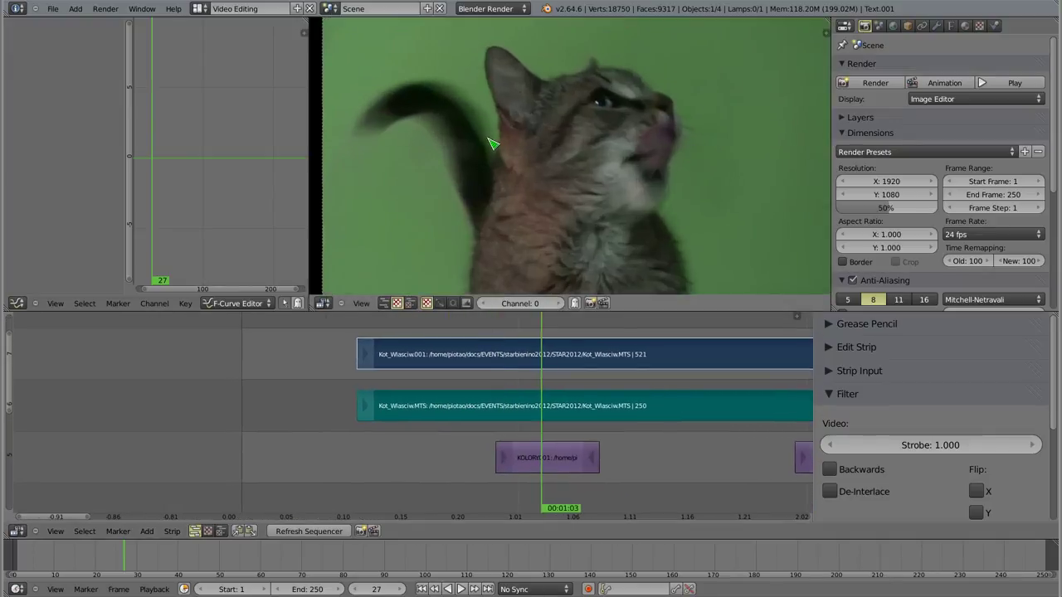
{"action": "scroll", "coordinate": [495, 158], "scroll_direction": "up", "scroll_amount": 1}
{"action": "scroll", "coordinate": [496, 159], "scroll_direction": "up", "scroll_amount": 1}
{"action": "scroll", "coordinate": [498, 161], "scroll_direction": "up", "scroll_amount": 1}
{"action": "scroll", "coordinate": [498, 161], "scroll_direction": "up", "scroll_amount": 1}
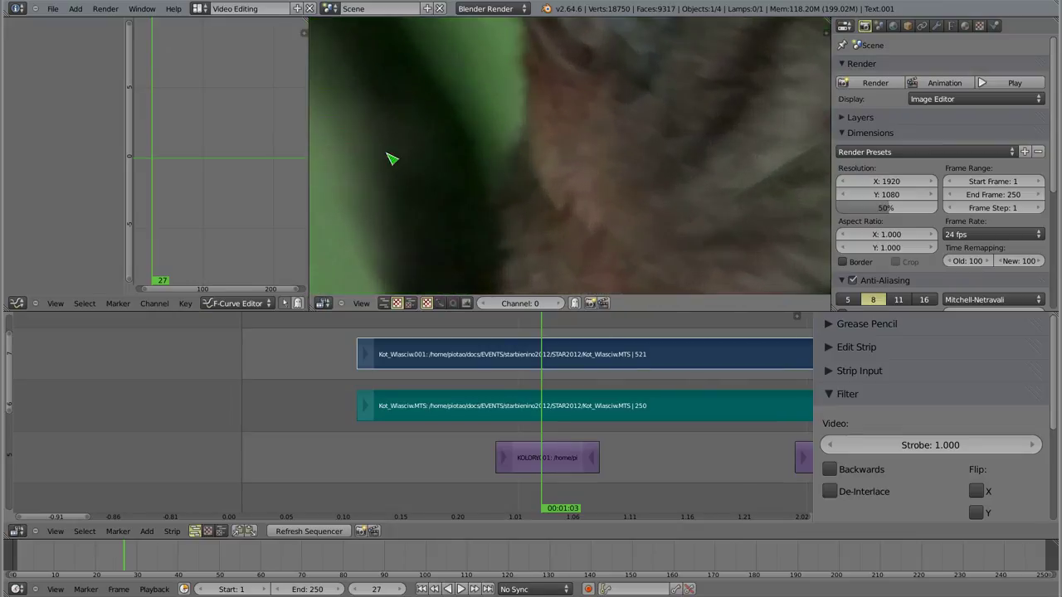
{"action": "middle_click_drag", "start_coordinate": [393, 159], "coordinate": [616, 218]}
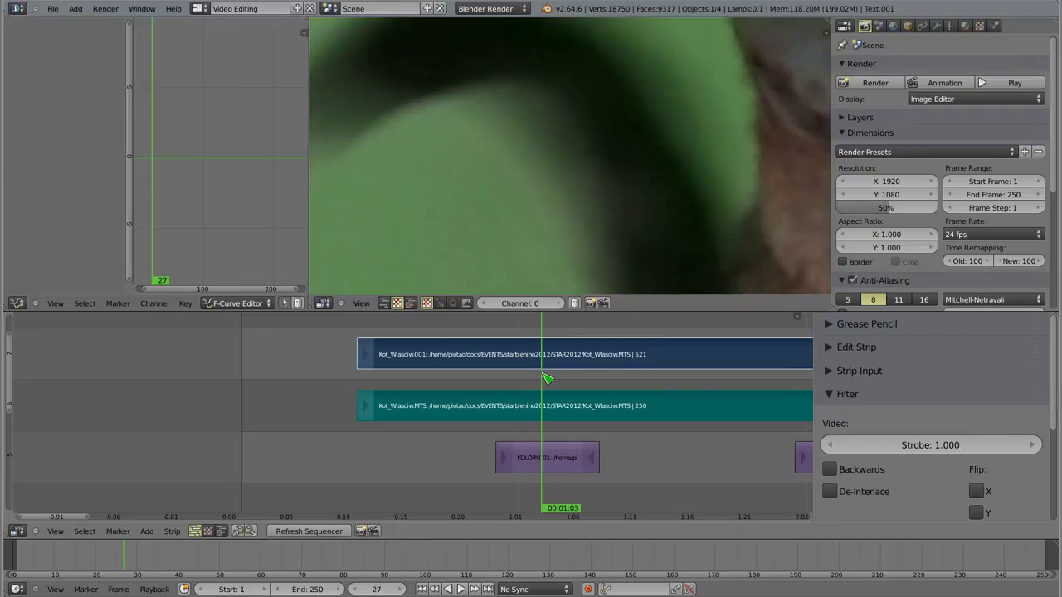
- Scrub the playhead back to frame 23 and zoom the preview back out
{"action": "left_click_drag", "start_coordinate": [542, 379], "coordinate": [497, 380]}
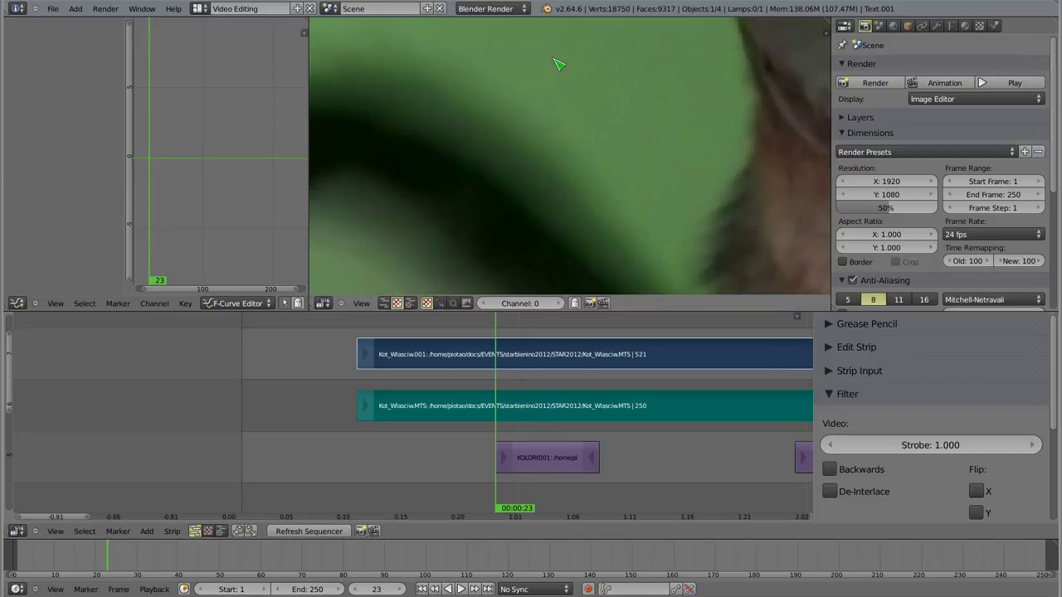
{"action": "scroll", "coordinate": [504, 185], "scroll_direction": "down", "scroll_amount": 1}
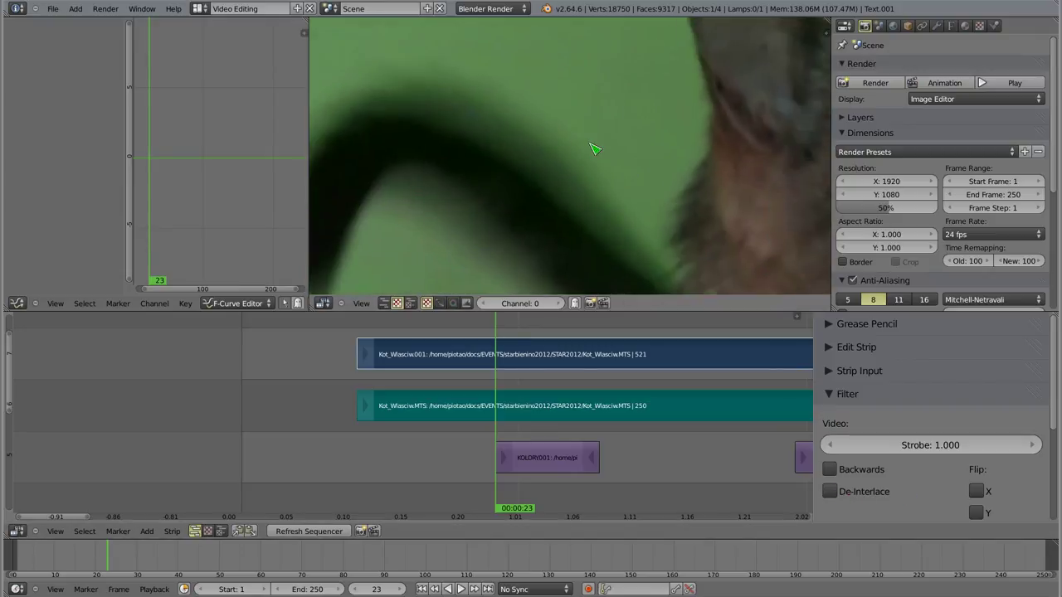
{"action": "scroll", "coordinate": [592, 141], "scroll_direction": "down", "scroll_amount": 2}
{"action": "scroll", "coordinate": [581, 158], "scroll_direction": "down", "scroll_amount": 2}
{"action": "scroll", "coordinate": [583, 159], "scroll_direction": "down", "scroll_amount": 2}
{"action": "scroll", "coordinate": [573, 161], "scroll_direction": "down", "scroll_amount": 1}
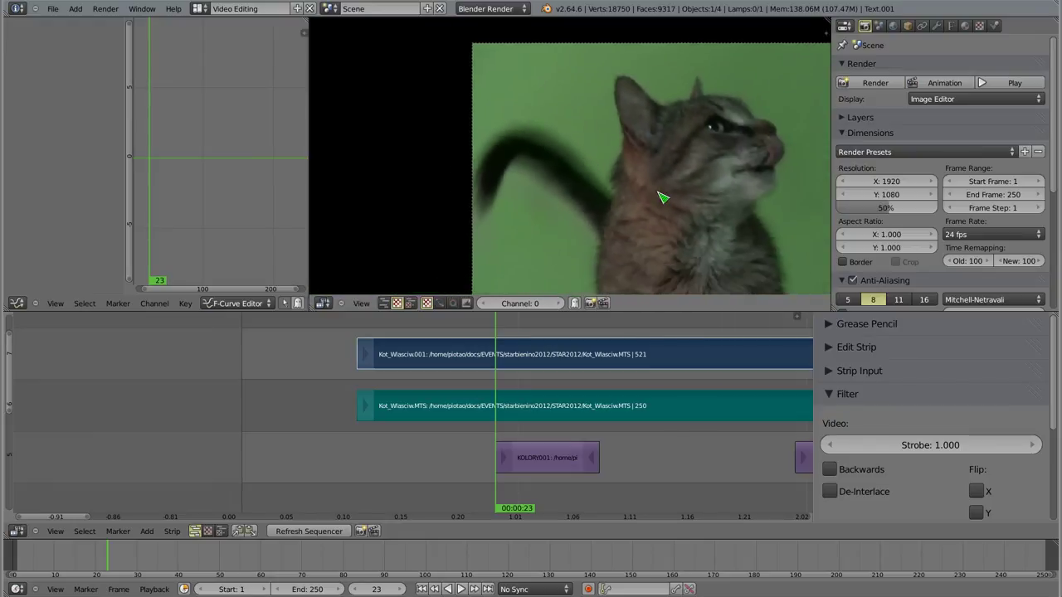
{"action": "scroll", "coordinate": [664, 190], "scroll_direction": "down", "scroll_amount": 2}
{"action": "middle_click_drag", "start_coordinate": [504, 176], "coordinate": [540, 175]}
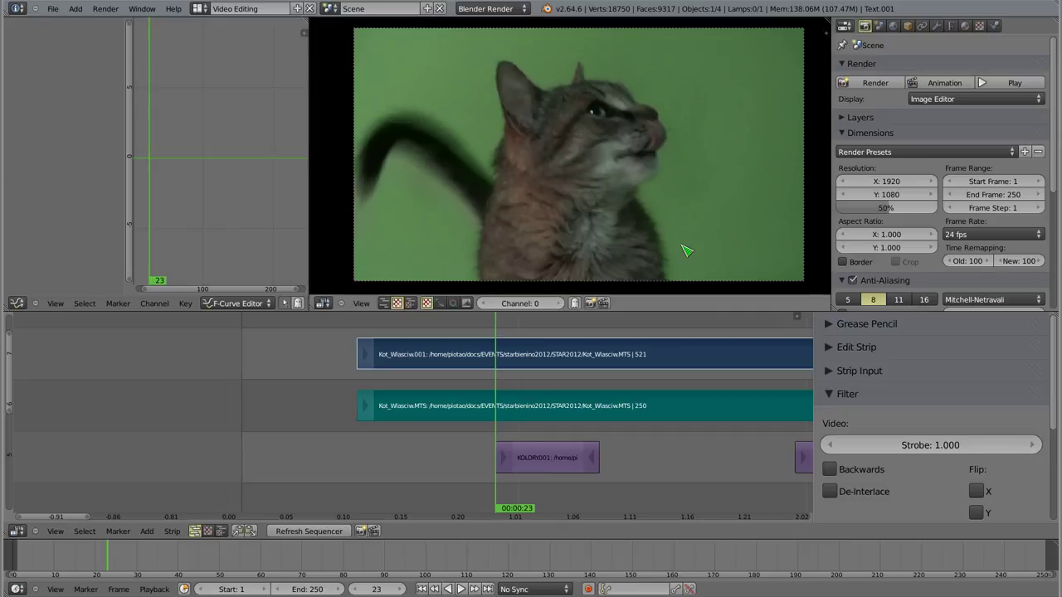
{"action": "mouse_move", "coordinate": [599, 184]}
{"action": "middle_mouse_down"}
{"action": "mouse_move", "coordinate": [572, 181]}
{"action": "mouse_move", "coordinate": [578, 189]}
{"action": "middle_mouse_up"}
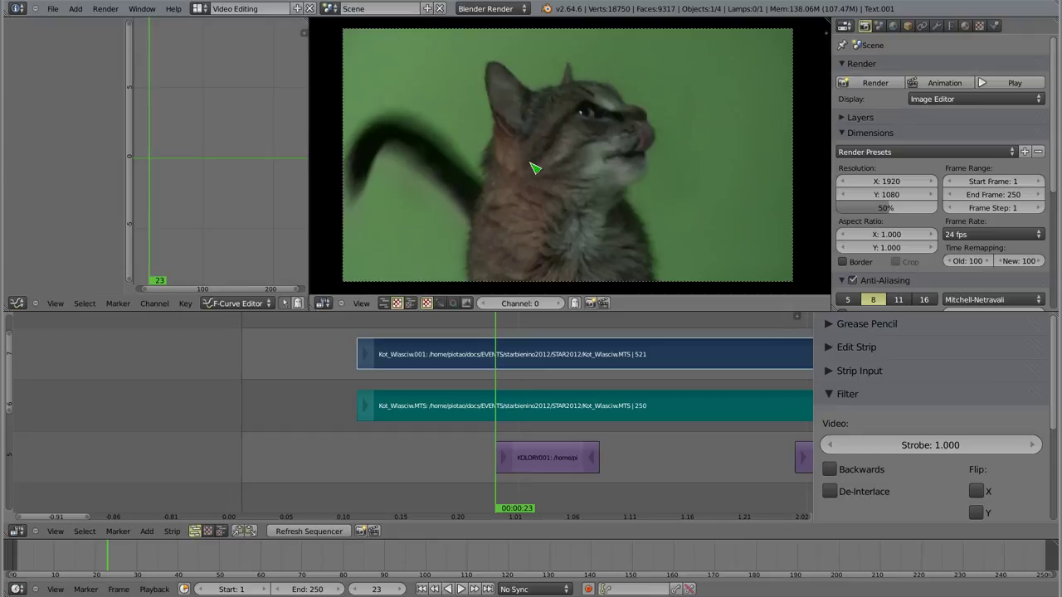
- Turn De-Interlace on for the cat strip, zoom the preview, then switch it off to compare
{"action": "left_click", "coordinate": [832, 490]}
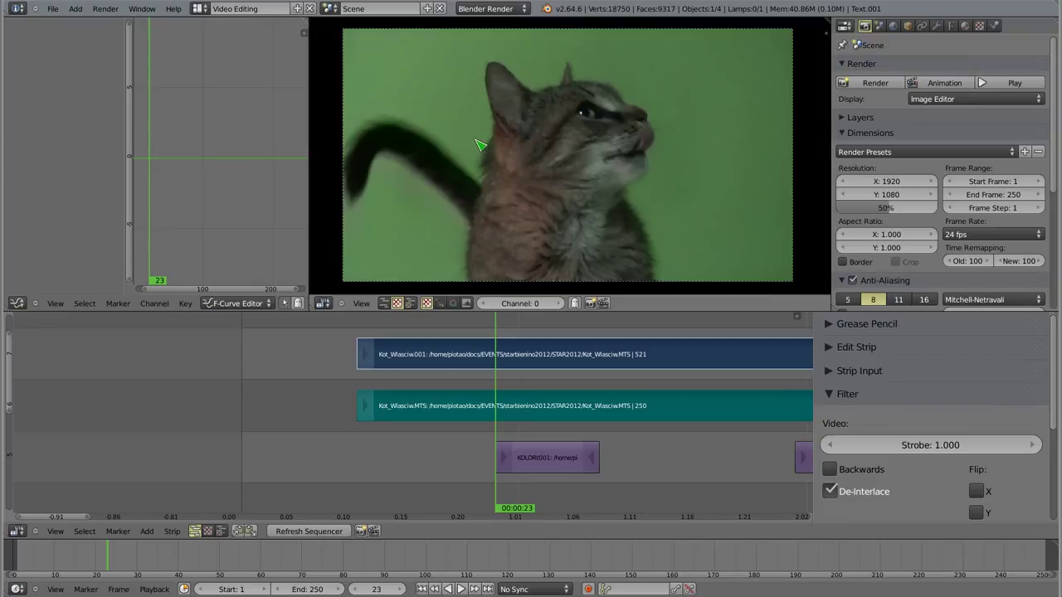
{"action": "scroll", "coordinate": [448, 162], "scroll_direction": "up", "scroll_amount": 2}
{"action": "scroll", "coordinate": [448, 164], "scroll_direction": "up", "scroll_amount": 2}
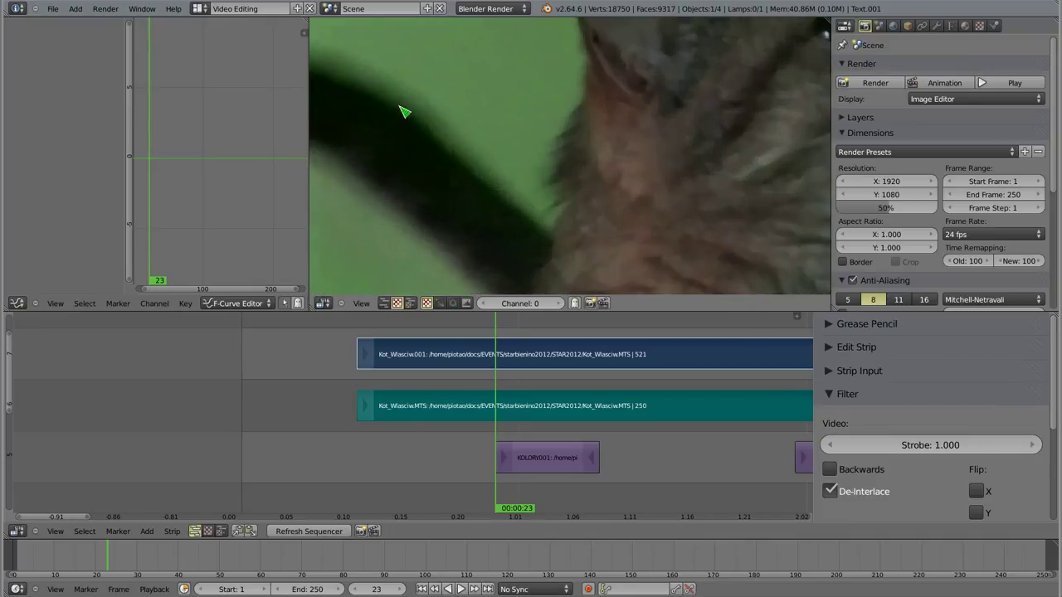
{"action": "scroll", "coordinate": [464, 137], "scroll_direction": "up", "scroll_amount": 2}
{"action": "scroll", "coordinate": [435, 133], "scroll_direction": "up", "scroll_amount": 2}
{"action": "scroll", "coordinate": [431, 138], "scroll_direction": "up", "scroll_amount": 2}
{"action": "scroll", "coordinate": [433, 138], "scroll_direction": "up", "scroll_amount": 2}
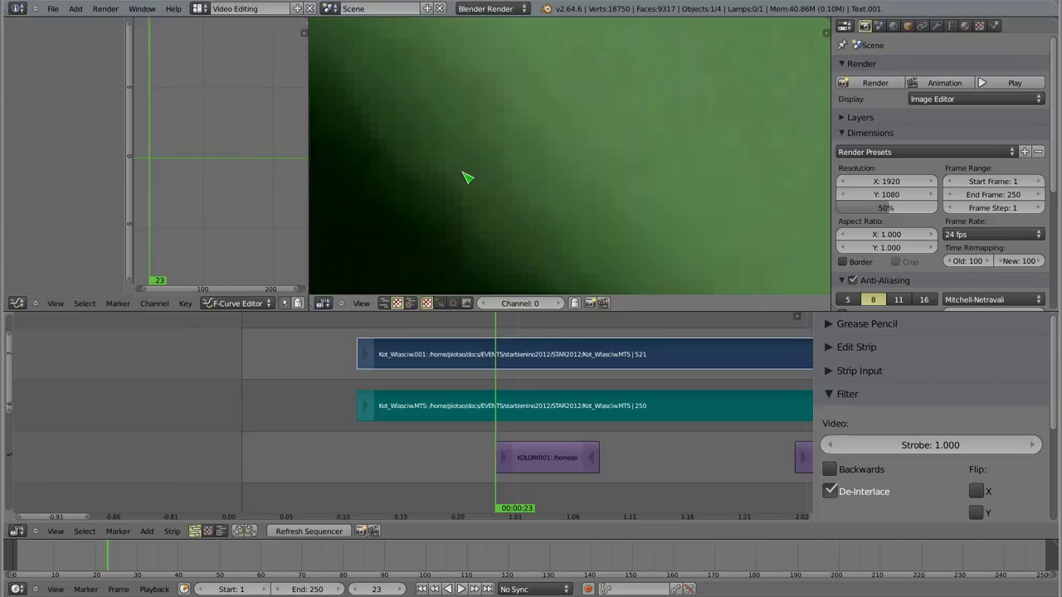
{"action": "left_click", "coordinate": [829, 491]}
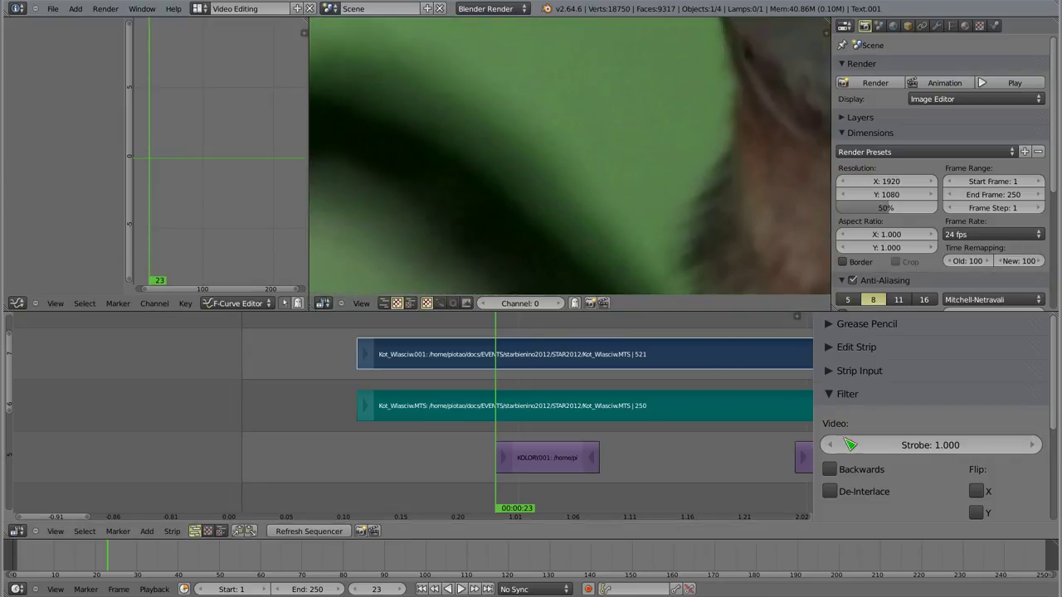
- Test Flip X and Flip Y on the cat strip, ending with neither flip enabled
{"action": "scroll", "coordinate": [870, 456], "scroll_direction": "down", "scroll_amount": 2}
{"action": "scroll", "coordinate": [888, 458], "scroll_direction": "down", "scroll_amount": 1}
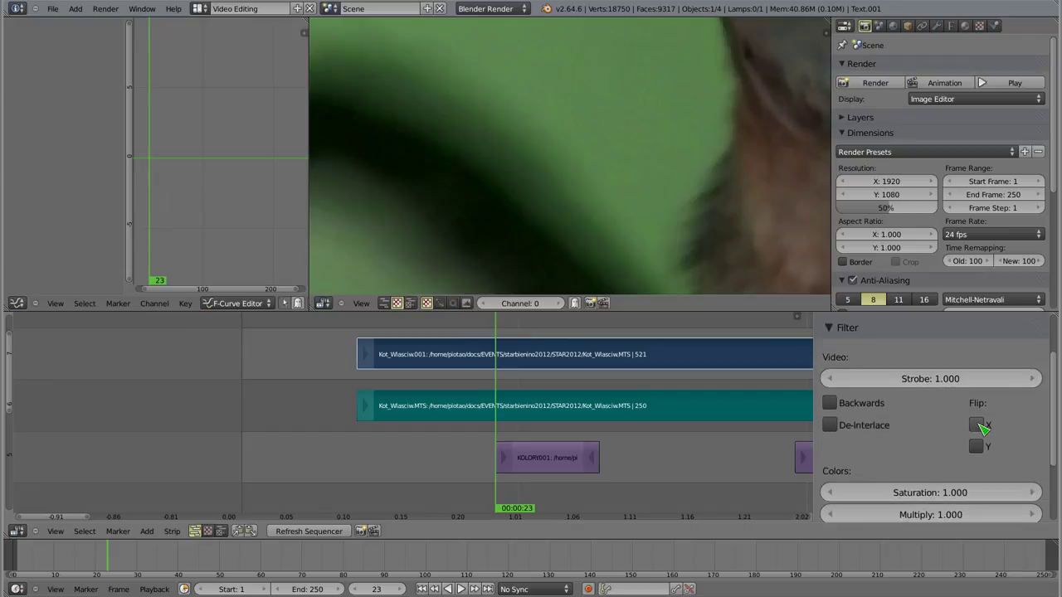
{"action": "left_click", "coordinate": [976, 424]}
{"action": "scroll", "coordinate": [550, 185], "scroll_direction": "down", "scroll_amount": 1}
{"action": "scroll", "coordinate": [550, 184], "scroll_direction": "down", "scroll_amount": 2}
{"action": "scroll", "coordinate": [555, 189], "scroll_direction": "down", "scroll_amount": 2}
{"action": "mouse_move", "coordinate": [556, 191]}
{"action": "middle_mouse_down"}
{"action": "mouse_move", "coordinate": [473, 151]}
{"action": "mouse_move", "coordinate": [489, 158]}
{"action": "middle_mouse_up"}
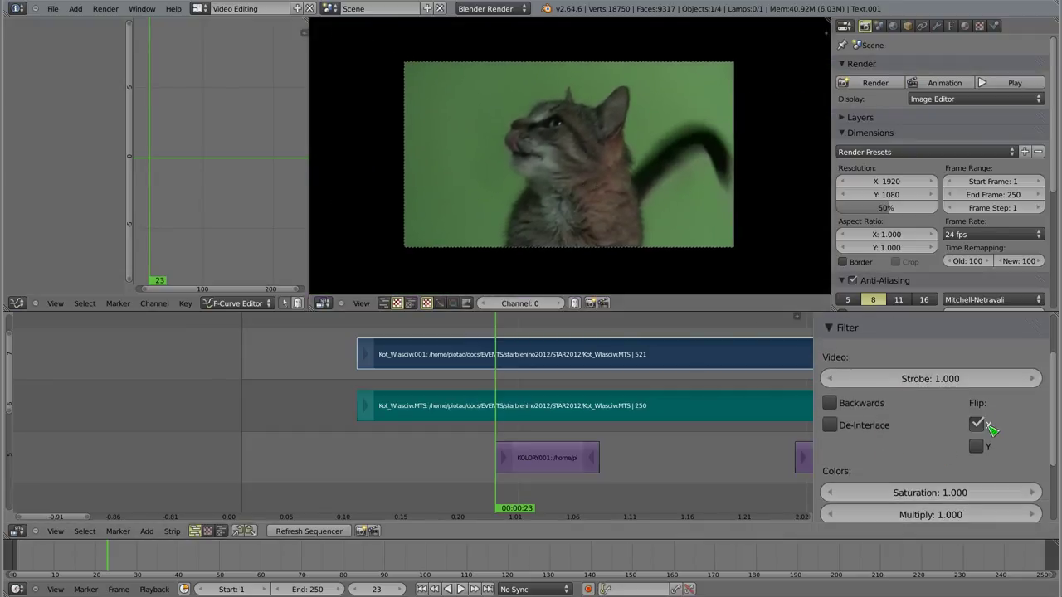
{"action": "left_click", "coordinate": [977, 424]}
{"action": "left_click", "coordinate": [976, 424]}
{"action": "left_click", "coordinate": [977, 447]}
{"action": "left_click", "coordinate": [977, 447]}
{"action": "left_click", "coordinate": [977, 425]}
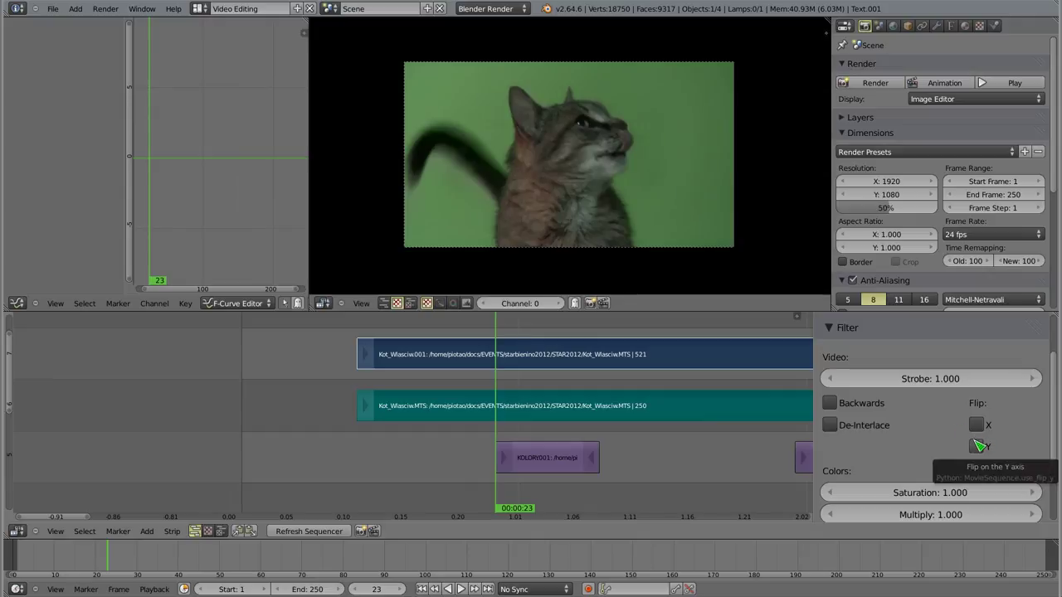
{"action": "scroll", "coordinate": [970, 440], "scroll_direction": "down", "scroll_amount": 3}
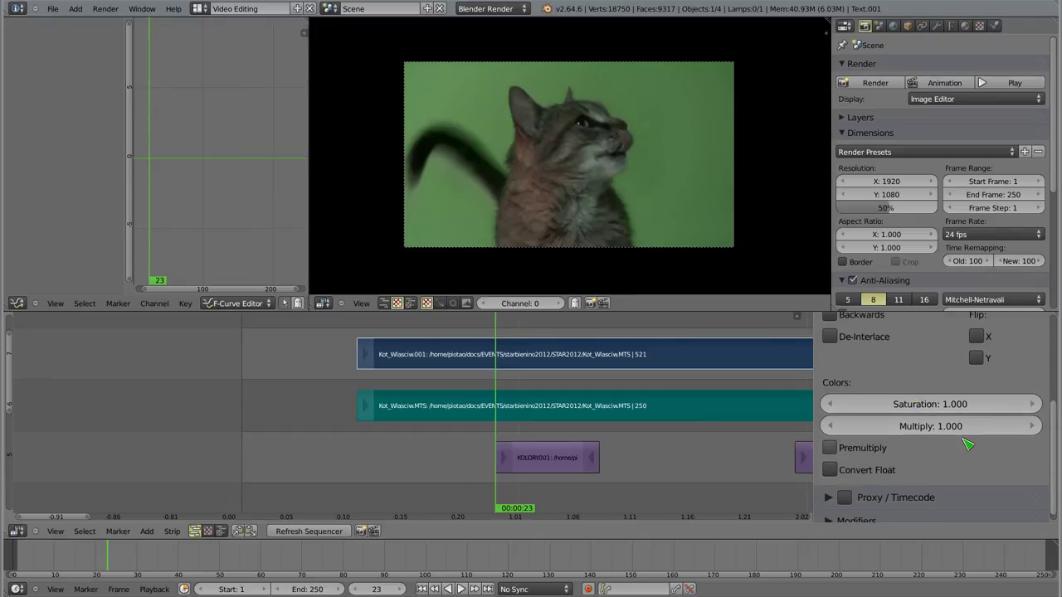
- Enable De-Interlace and set Saturation to 2.000 and Multiply to 1.800
{"action": "left_click_drag", "start_coordinate": [924, 404], "coordinate": [962, 404]}
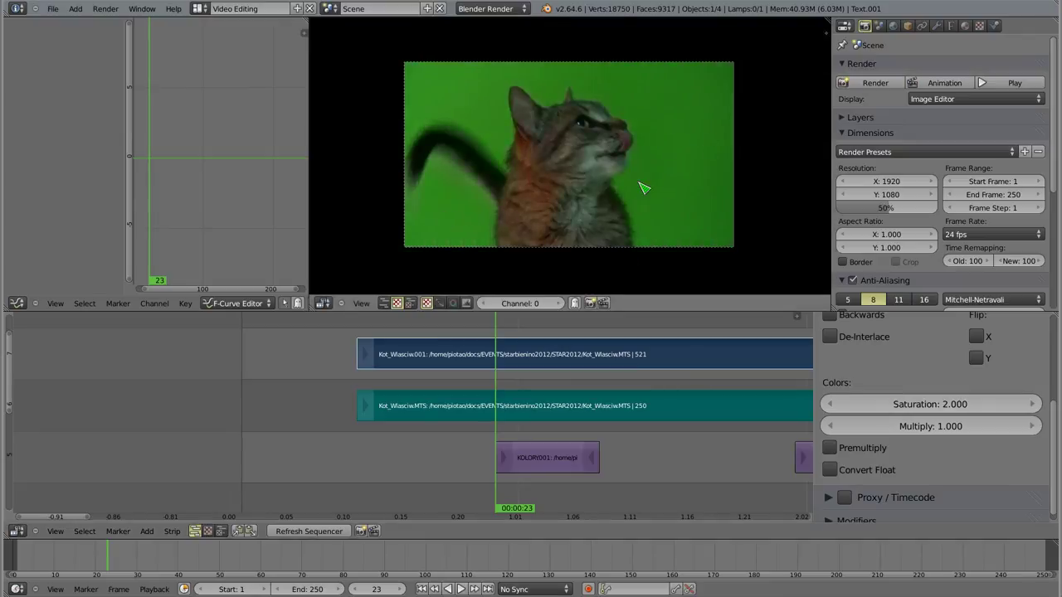
{"action": "left_click_drag", "start_coordinate": [954, 404], "coordinate": [830, 404]}
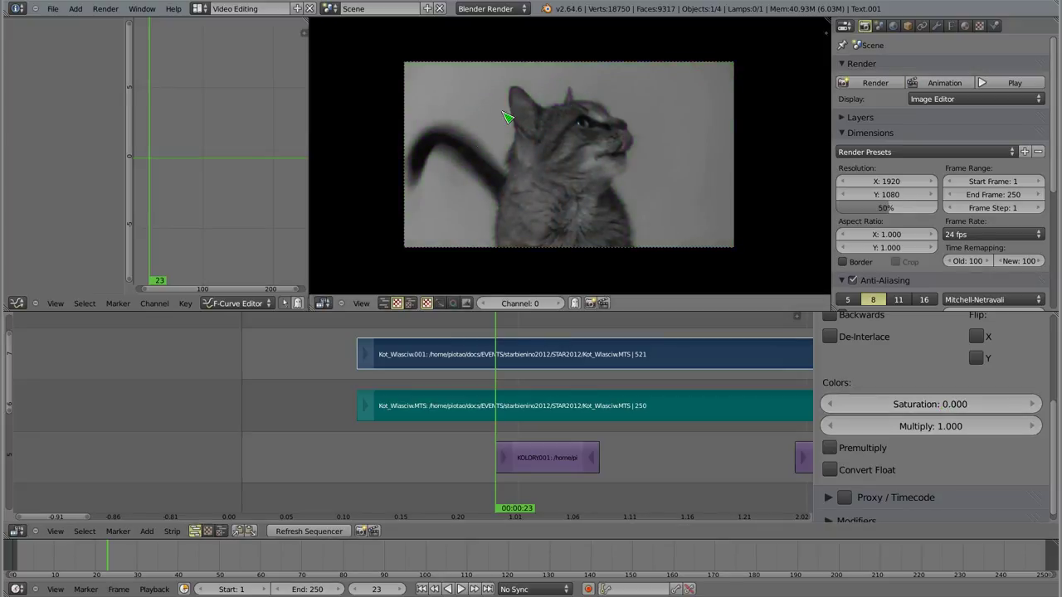
{"action": "left_click", "coordinate": [831, 336]}
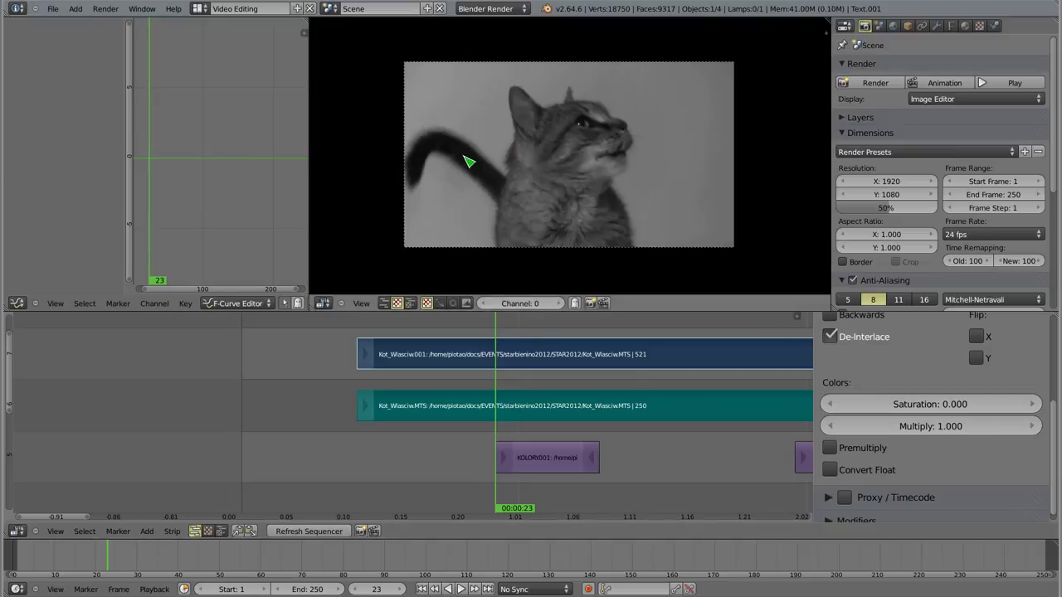
{"action": "mouse_move", "coordinate": [929, 426]}
{"action": "left_mouse_down"}
{"action": "mouse_move", "coordinate": [979, 426]}
{"action": "mouse_move", "coordinate": [940, 448]}
{"action": "left_mouse_up"}
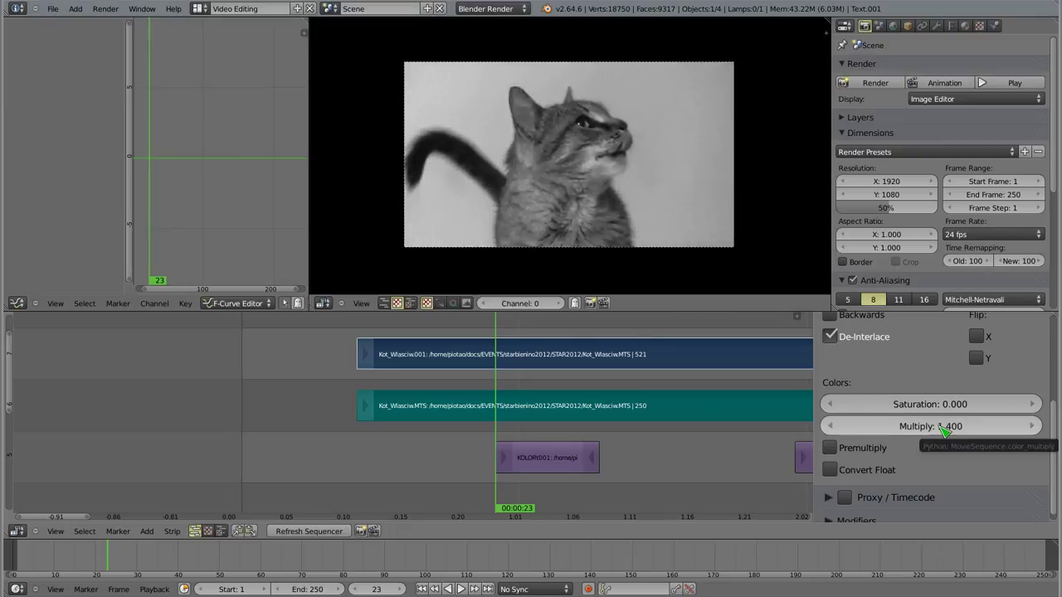
{"action": "left_click_drag", "start_coordinate": [933, 404], "coordinate": [1024, 404]}
{"action": "mouse_move", "coordinate": [930, 426]}
{"action": "left_mouse_down"}
{"action": "mouse_move", "coordinate": [871, 425]}
{"action": "mouse_move", "coordinate": [953, 426]}
{"action": "mouse_move", "coordinate": [880, 425]}
{"action": "mouse_move", "coordinate": [924, 426]}
{"action": "left_mouse_up"}
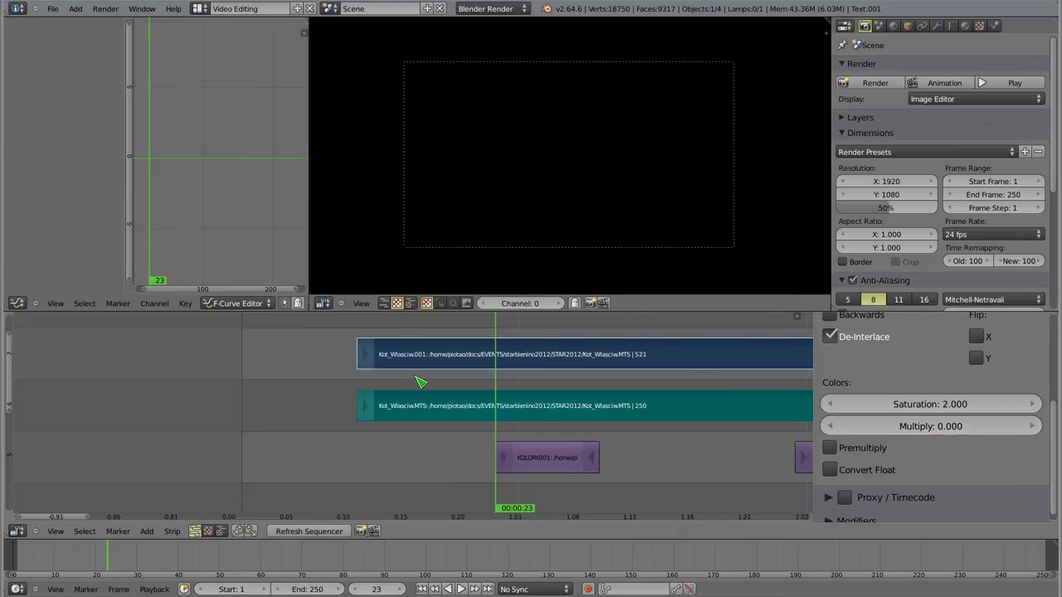
{"action": "key", "text": "ctrl+z"}
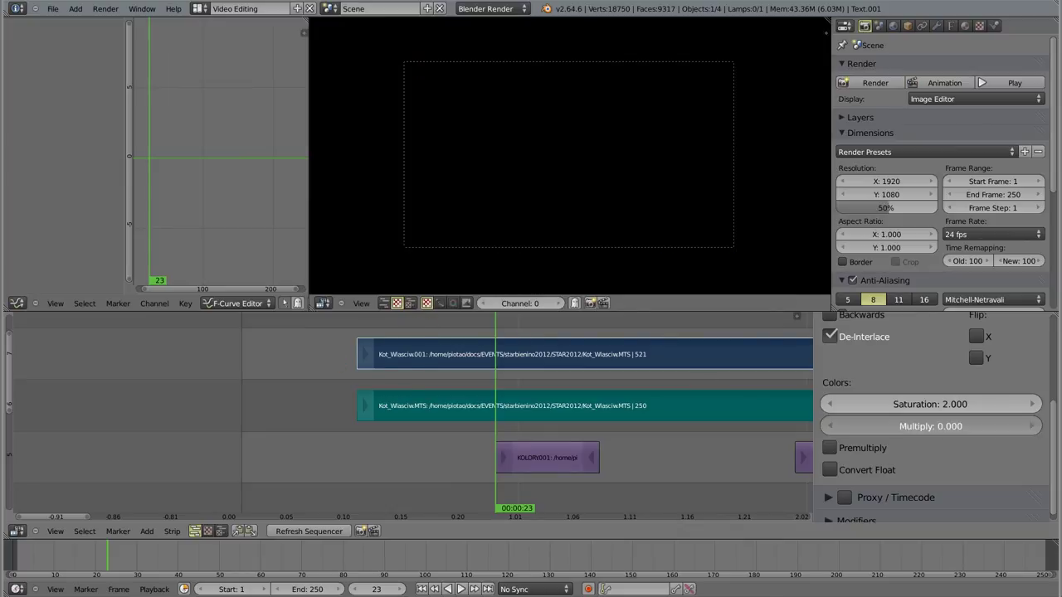
{"action": "mouse_move", "coordinate": [929, 425]}
{"action": "left_mouse_down"}
{"action": "mouse_move", "coordinate": [978, 425]}
{"action": "mouse_move", "coordinate": [898, 426]}
{"action": "left_mouse_up"}
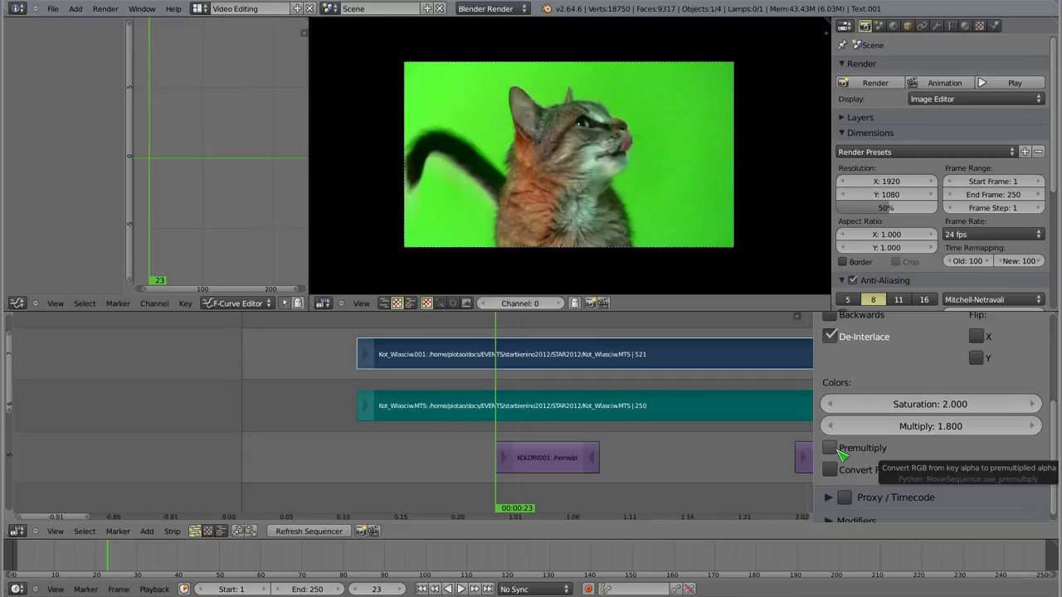
- Try Convert to Float, leave it off, and enable Premultiply
{"action": "scroll", "coordinate": [576, 179], "scroll_direction": "up", "scroll_amount": 2}
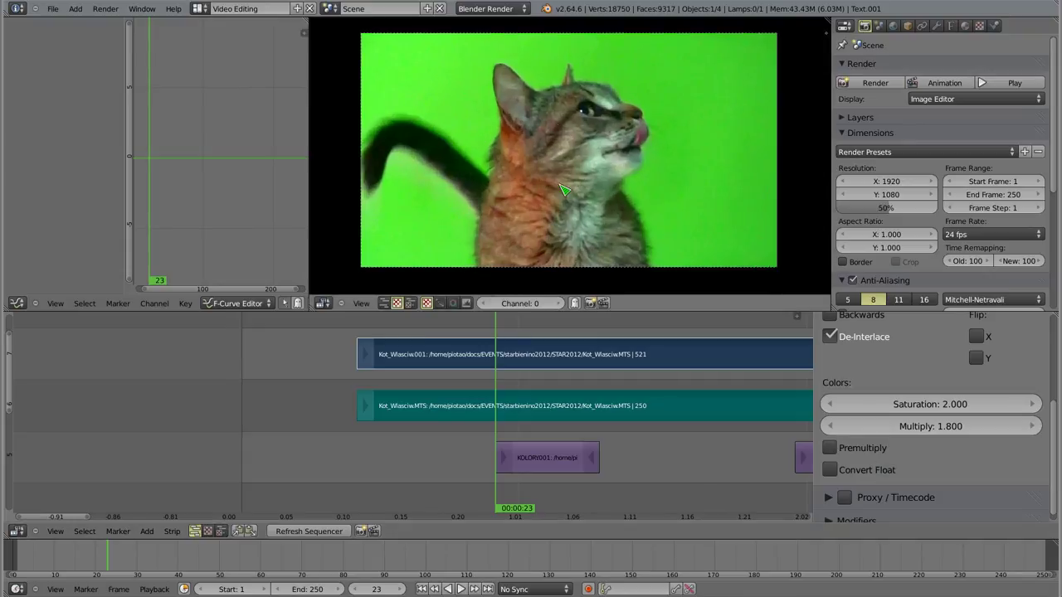
{"action": "middle_click_drag", "start_coordinate": [560, 158], "coordinate": [562, 162]}
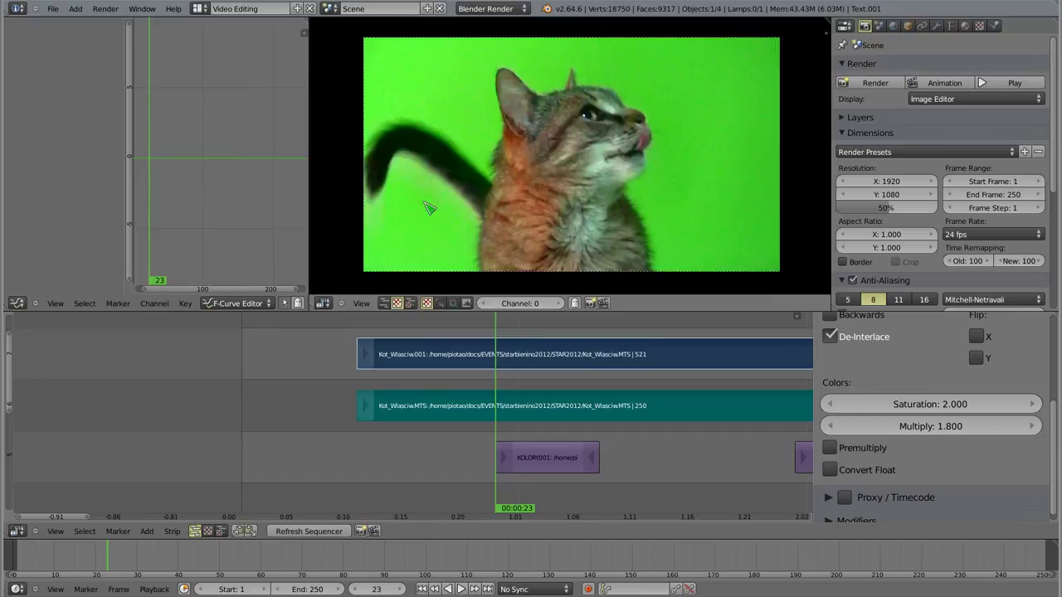
{"action": "left_click", "coordinate": [829, 469]}
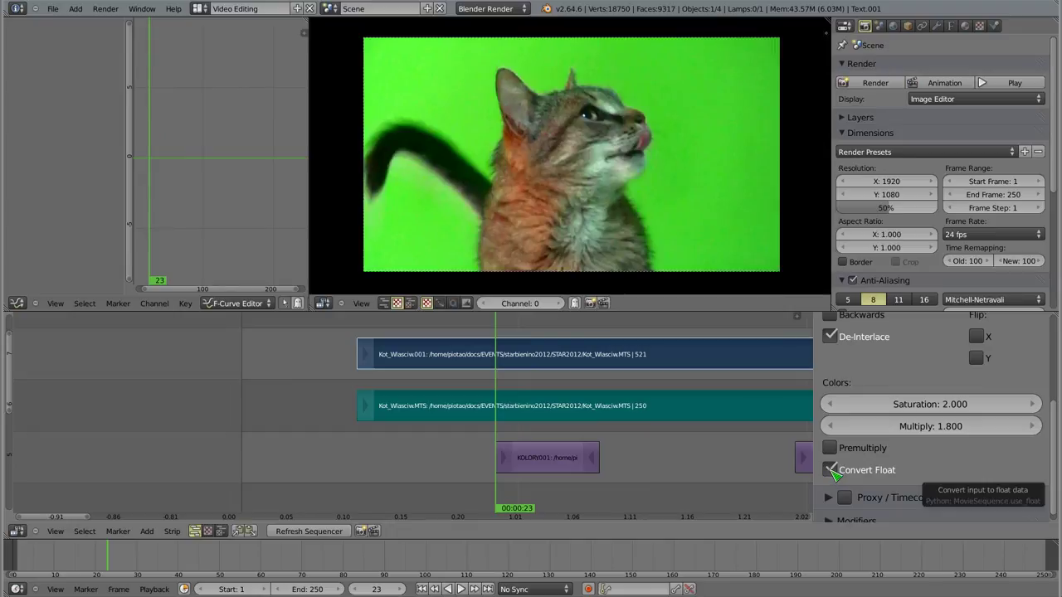
{"action": "left_click", "coordinate": [830, 470]}
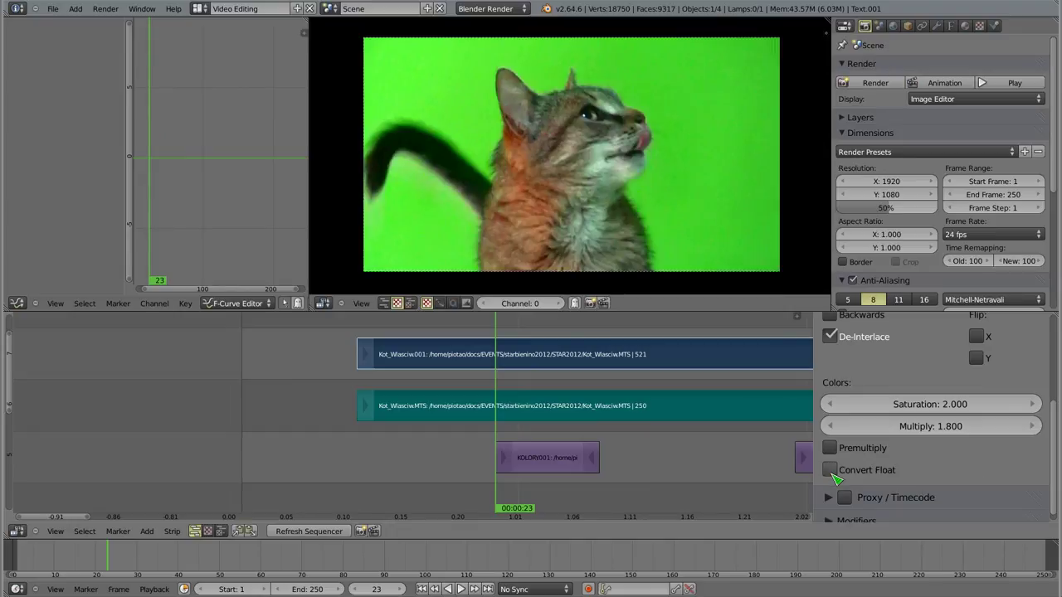
{"action": "left_click", "coordinate": [831, 448]}
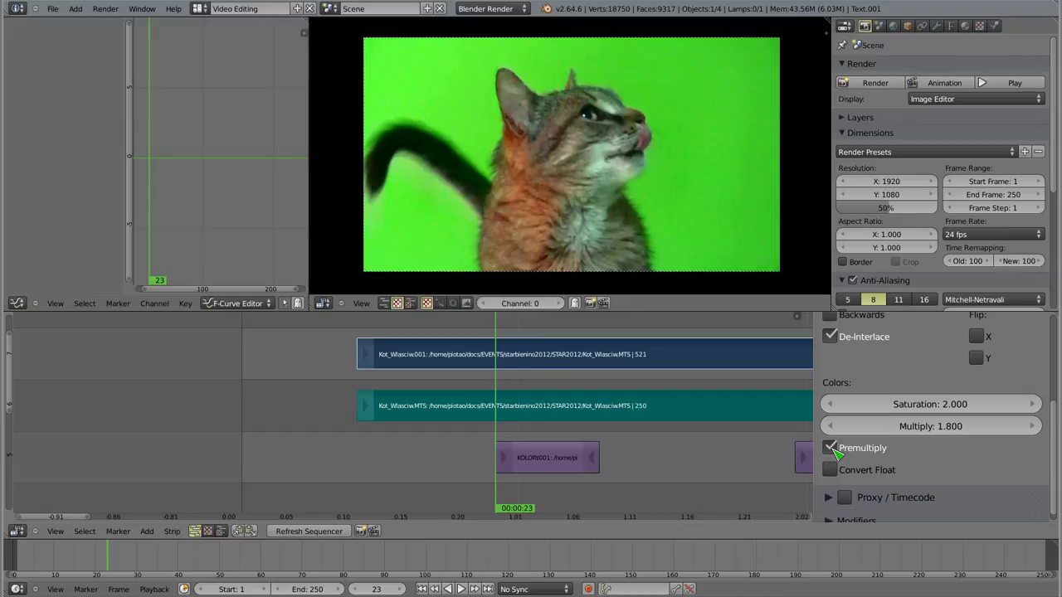
- Collapse Filter and enable Proxy / Timecode at 25% size with quality 90
{"action": "scroll", "coordinate": [909, 410], "scroll_direction": "up", "scroll_amount": 3}
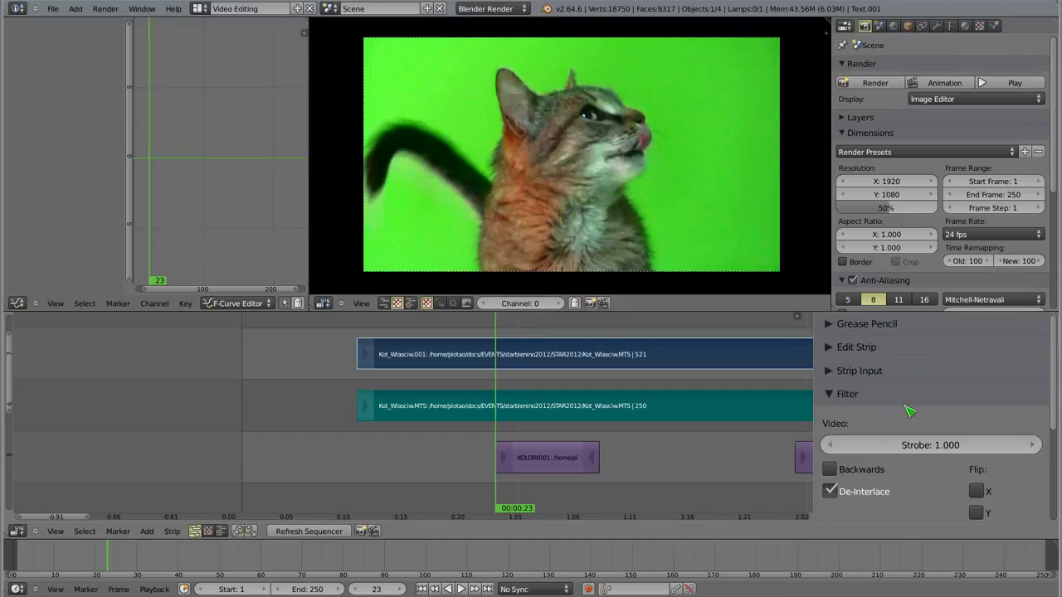
{"action": "left_click", "coordinate": [832, 397]}
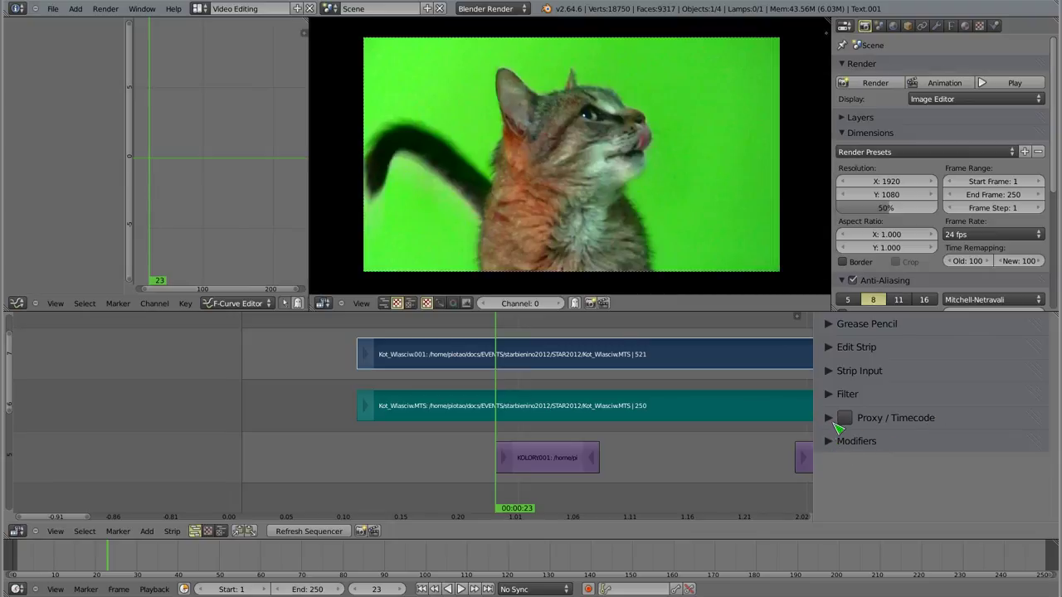
{"action": "left_click", "coordinate": [830, 419]}
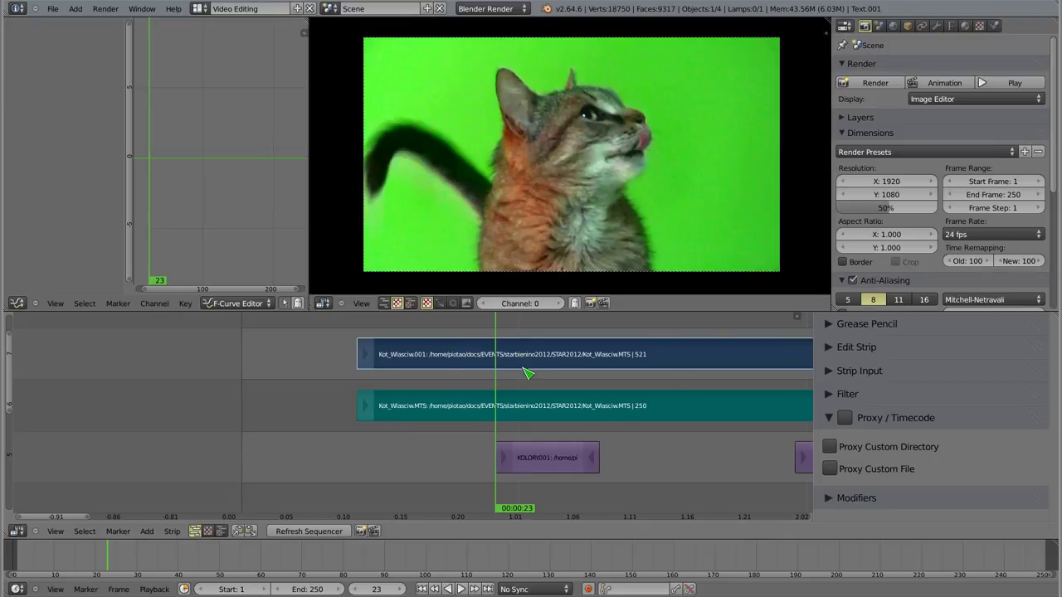
{"action": "left_click", "coordinate": [844, 417]}
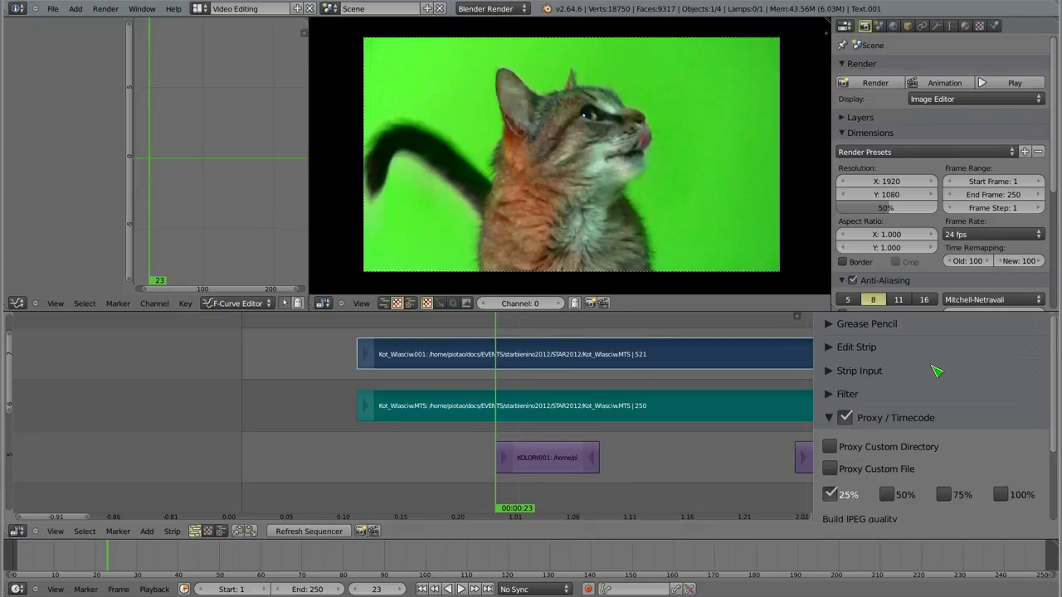
{"action": "scroll", "coordinate": [936, 369], "scroll_direction": "down", "scroll_amount": 3}
{"action": "scroll", "coordinate": [936, 372], "scroll_direction": "down", "scroll_amount": 1}
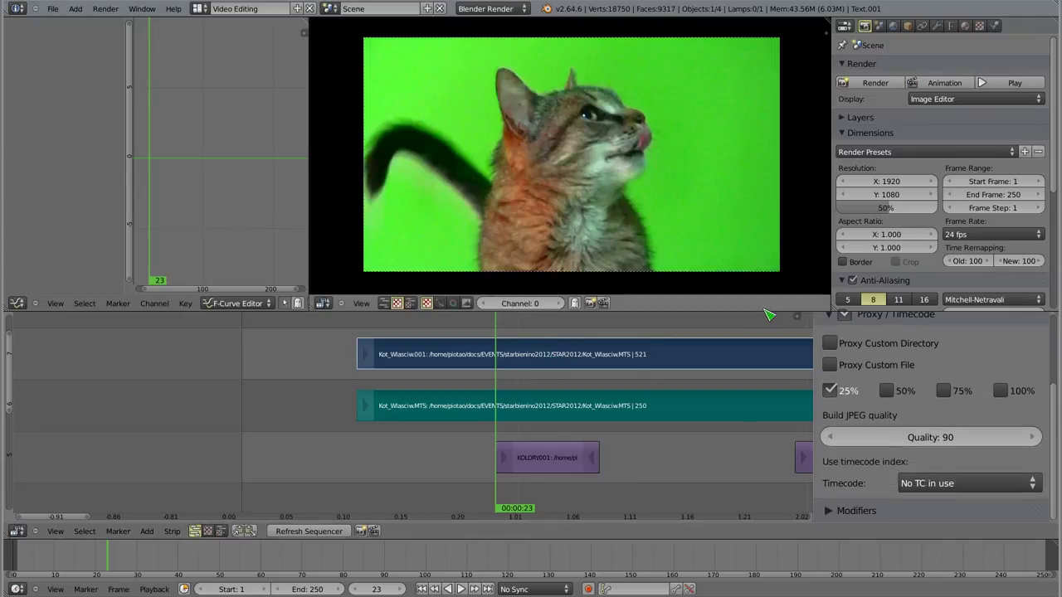
{"action": "left_click_drag", "start_coordinate": [760, 313], "coordinate": [755, 277]}
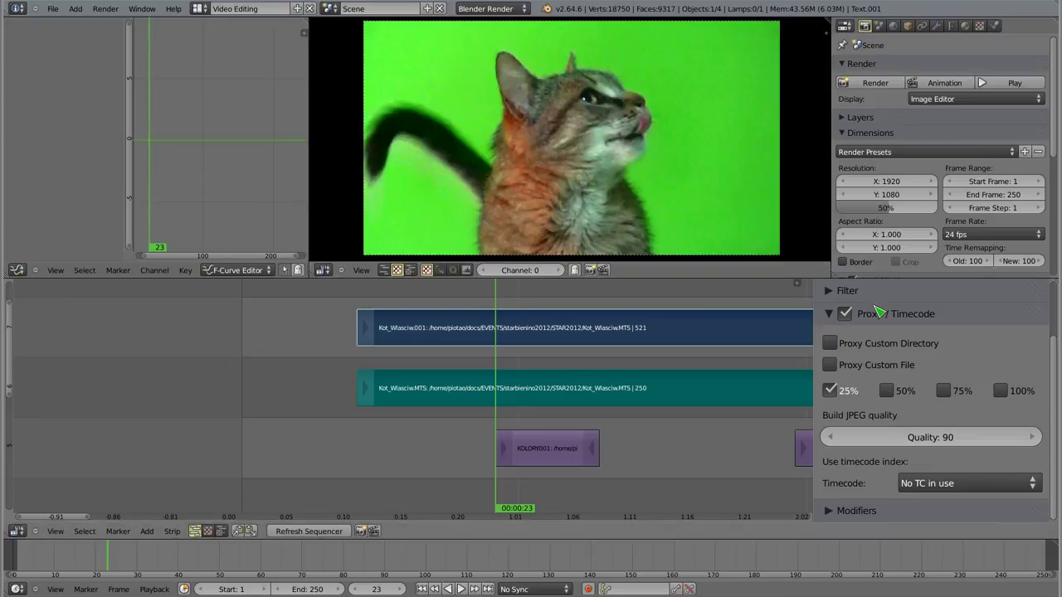
- Try proxy options: custom directory, custom file toggled back off, and 100% size
{"action": "left_click", "coordinate": [833, 345]}
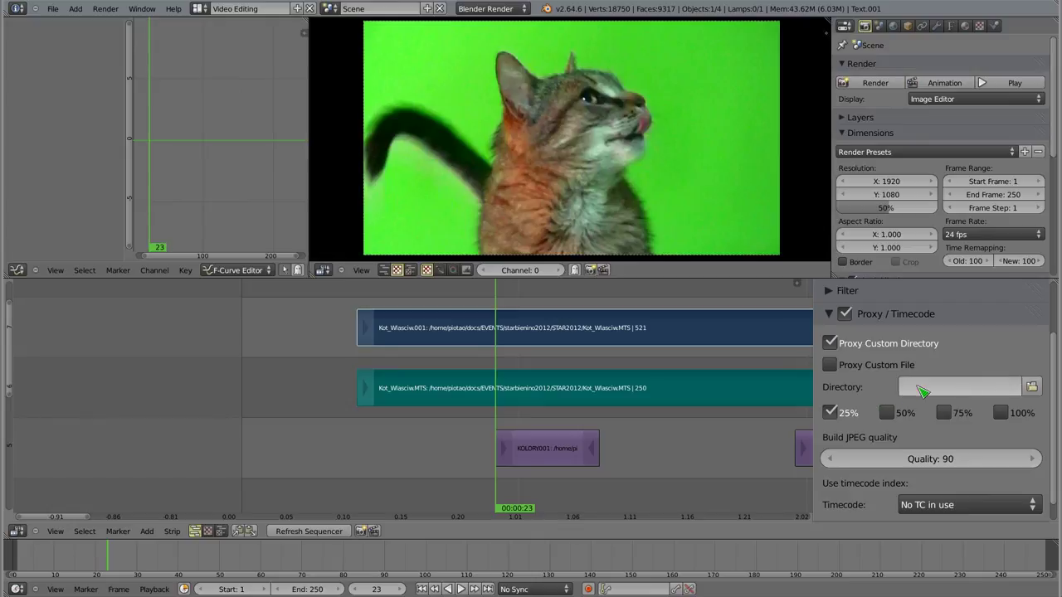
{"action": "left_click", "coordinate": [831, 365]}
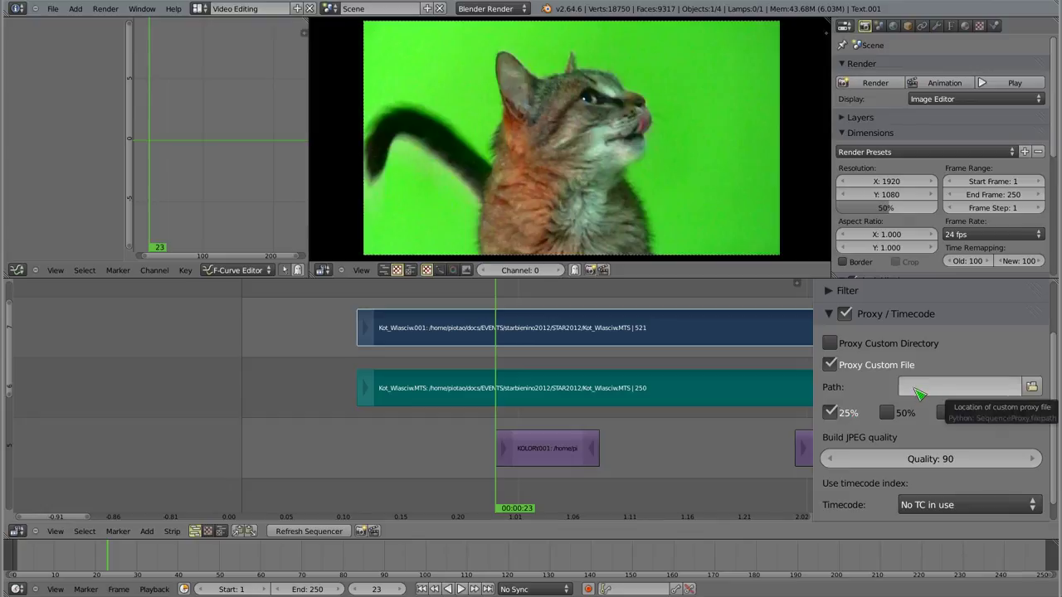
{"action": "left_click", "coordinate": [830, 365]}
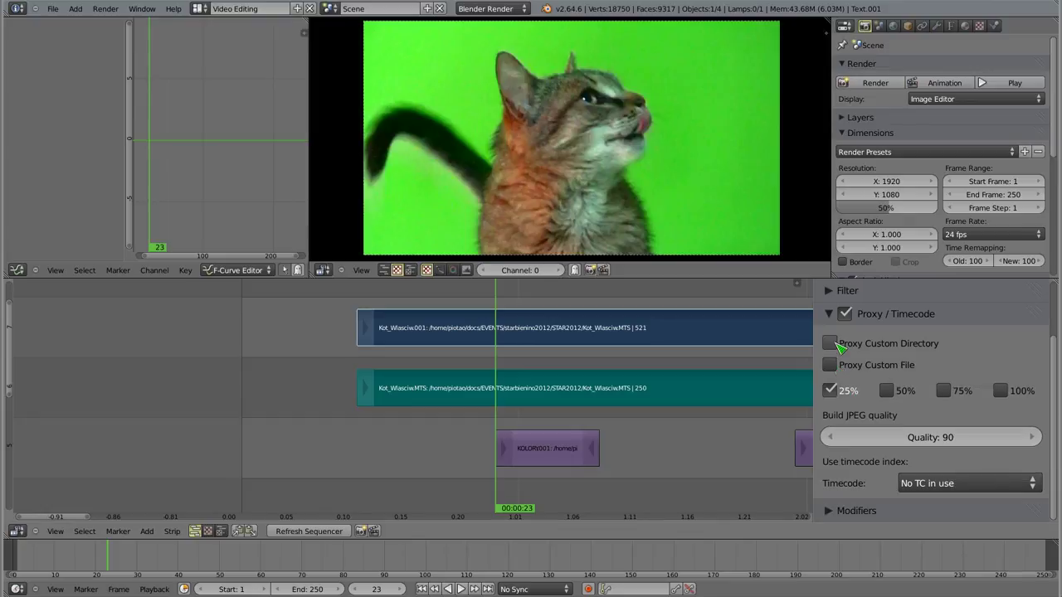
{"action": "left_click", "coordinate": [1004, 391]}
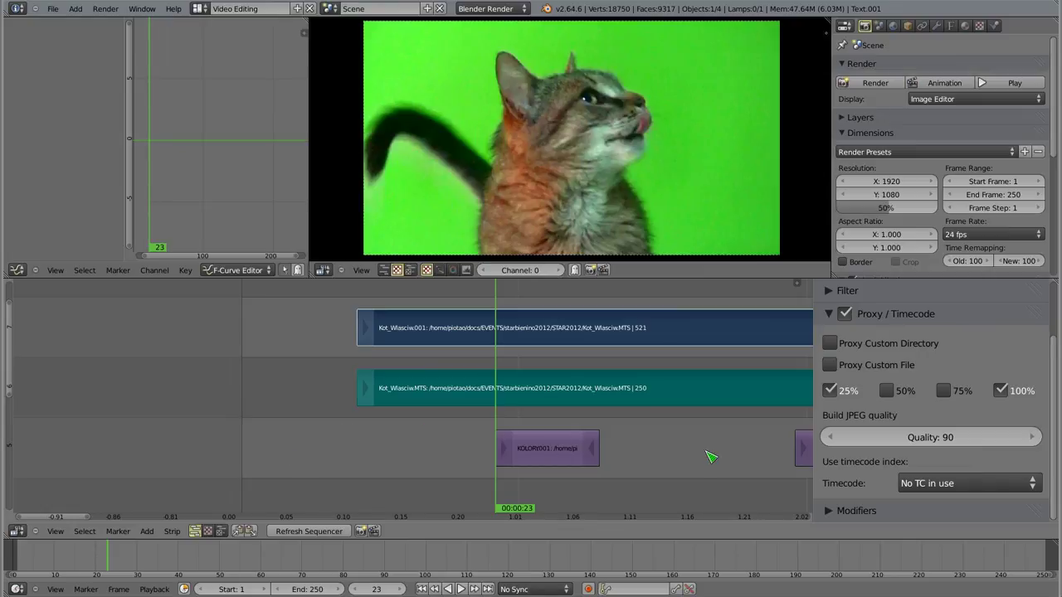
- Keep timecode at No TC in use, disable Proxy / Timecode and collapse it
{"action": "left_click", "coordinate": [935, 488]}
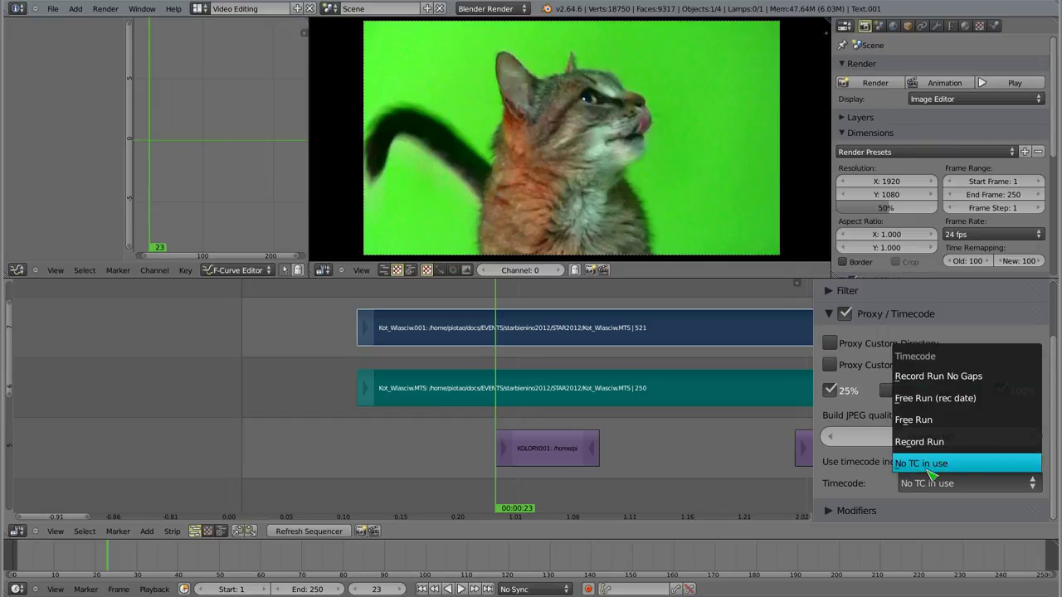
{"action": "left_click", "coordinate": [944, 467]}
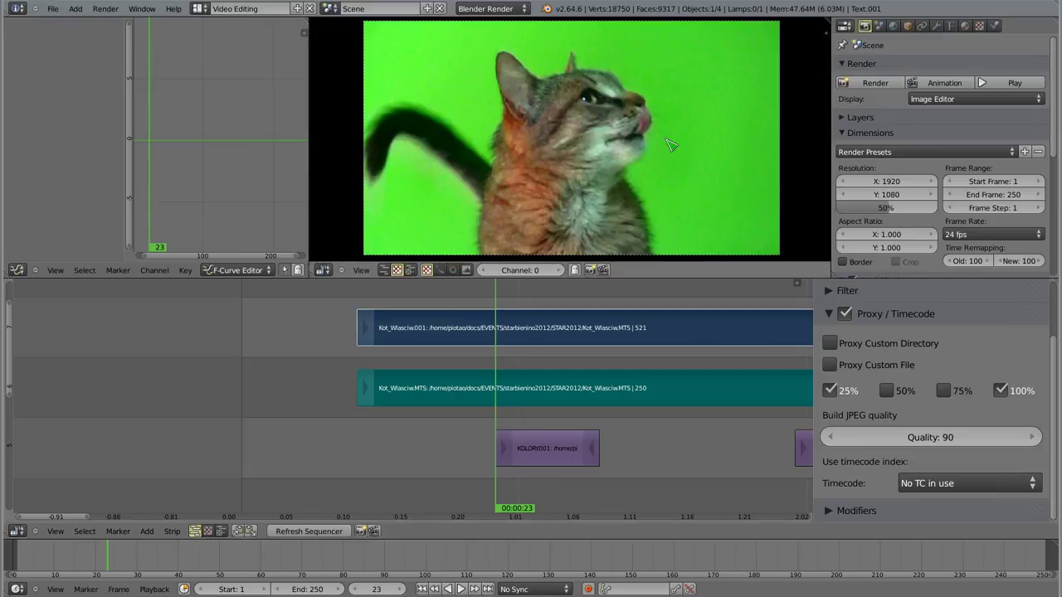
{"action": "left_click", "coordinate": [844, 315]}
{"action": "left_click", "coordinate": [831, 318]}
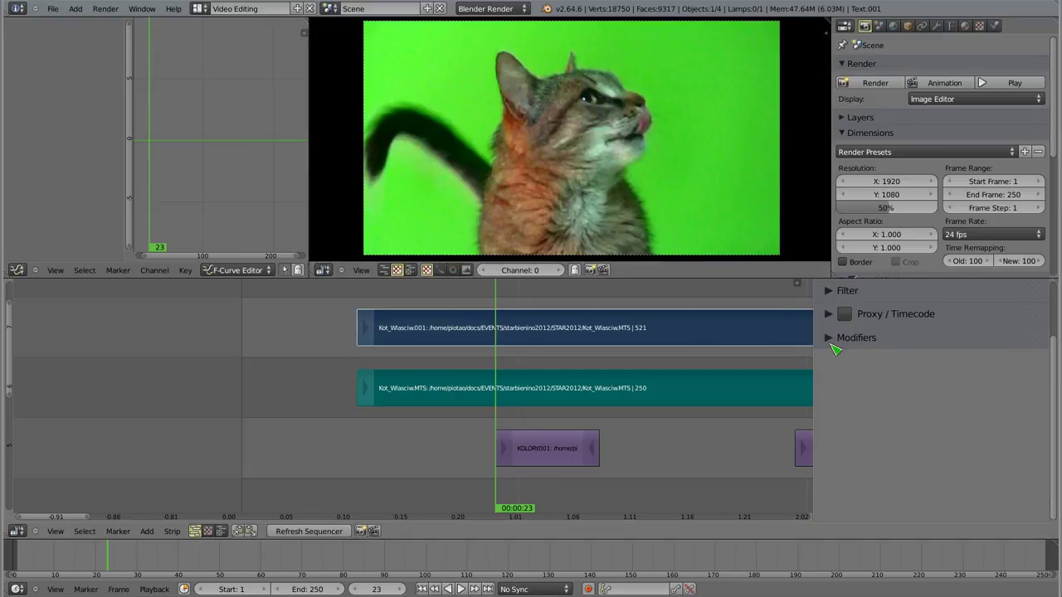
- Add a Bright/Contrast modifier with Bright 3.8 and Contrast 100, then collapse it
{"action": "left_click", "coordinate": [831, 343]}
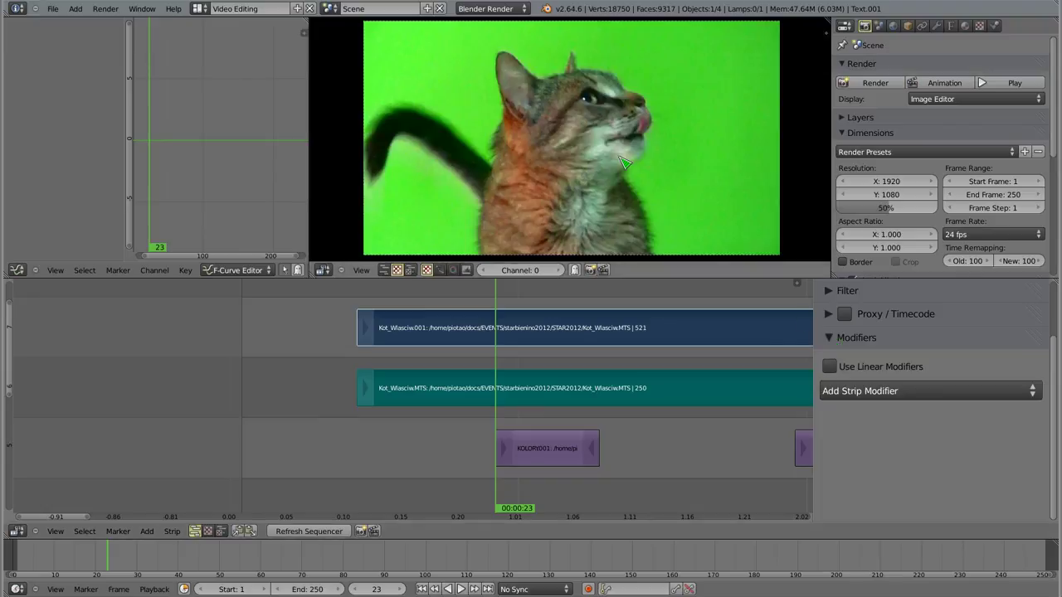
{"action": "left_click", "coordinate": [863, 392]}
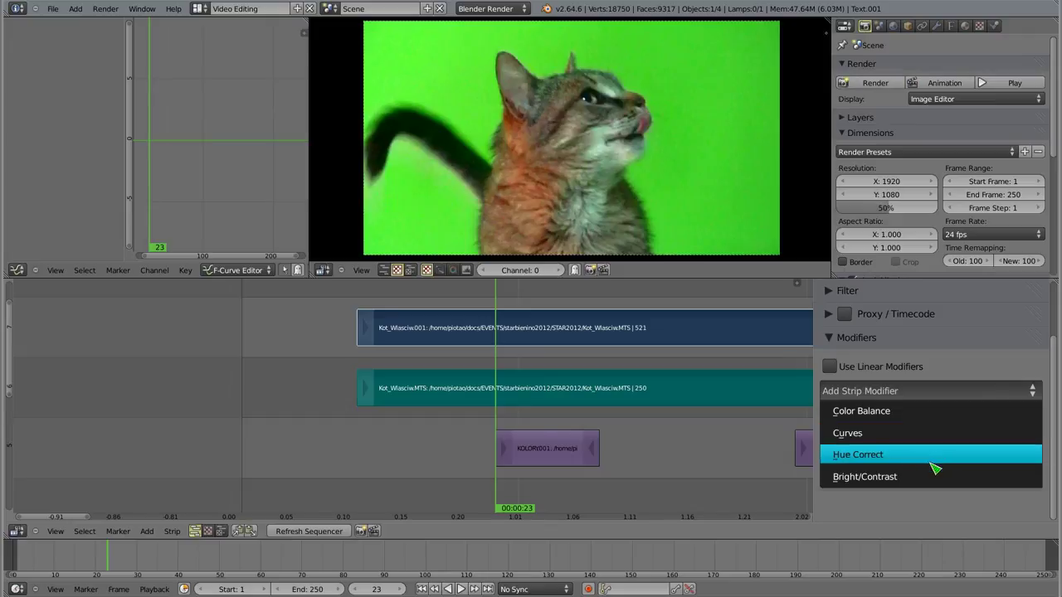
{"action": "left_click", "coordinate": [936, 480]}
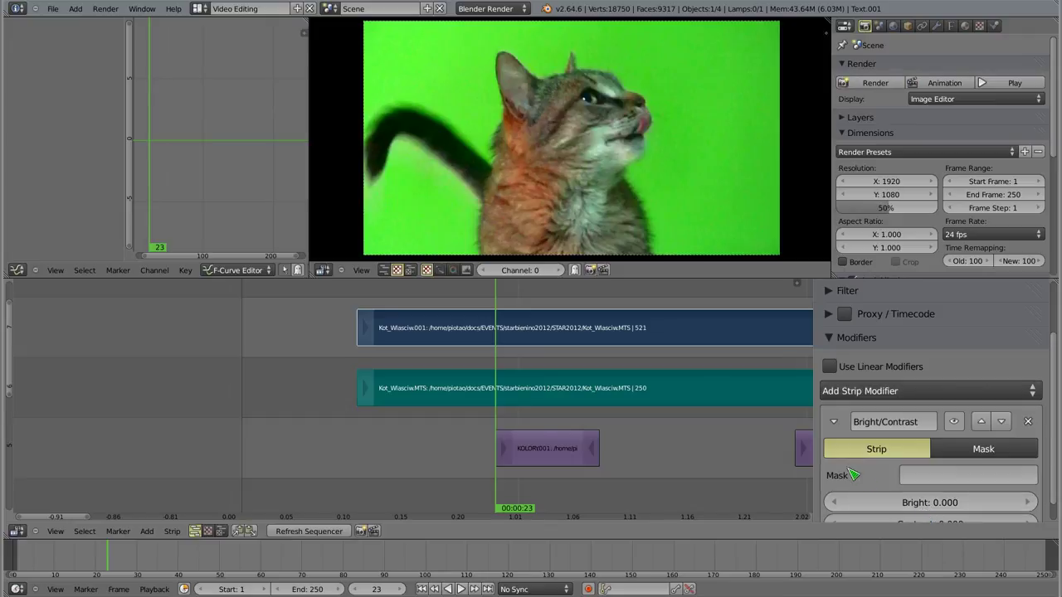
{"action": "scroll", "coordinate": [854, 474], "scroll_direction": "down", "scroll_amount": 1}
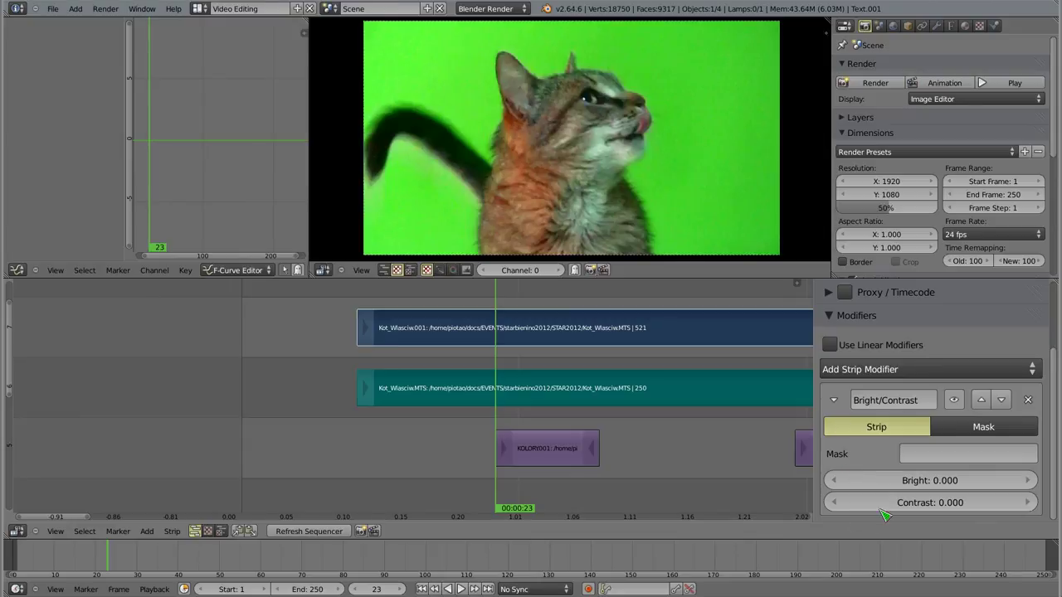
{"action": "left_click", "coordinate": [921, 480]}
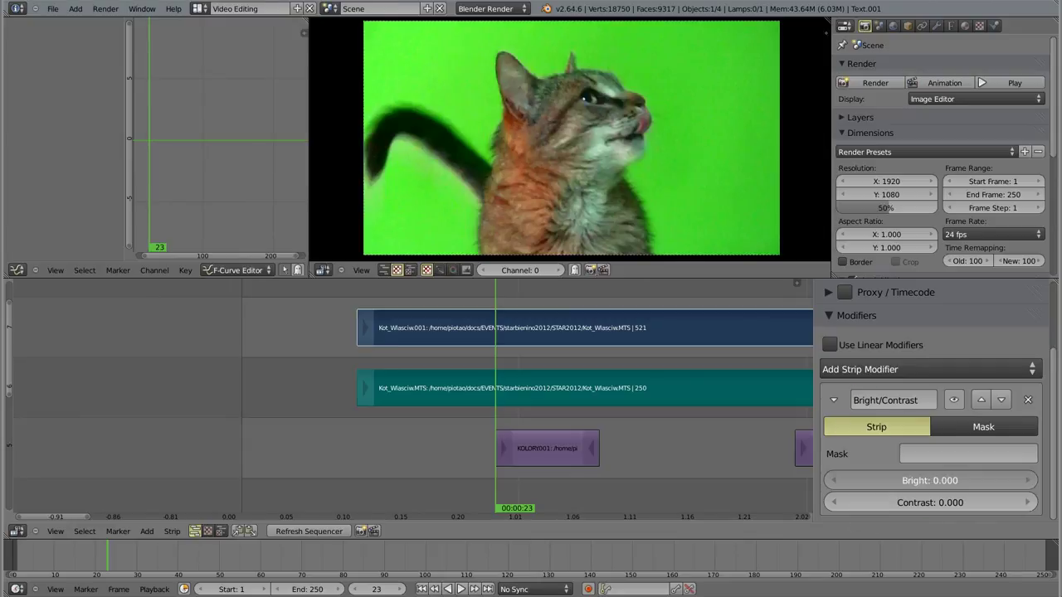
{"action": "mouse_move", "coordinate": [929, 481]}
{"action": "left_mouse_down"}
{"action": "mouse_move", "coordinate": [962, 480]}
{"action": "mouse_move", "coordinate": [946, 481]}
{"action": "mouse_move", "coordinate": [954, 502]}
{"action": "mouse_move", "coordinate": [1033, 502]}
{"action": "left_mouse_up"}
{"action": "mouse_move", "coordinate": [930, 502]}
{"action": "left_mouse_down"}
{"action": "mouse_move", "coordinate": [1012, 502]}
{"action": "mouse_move", "coordinate": [954, 502]}
{"action": "left_mouse_up"}
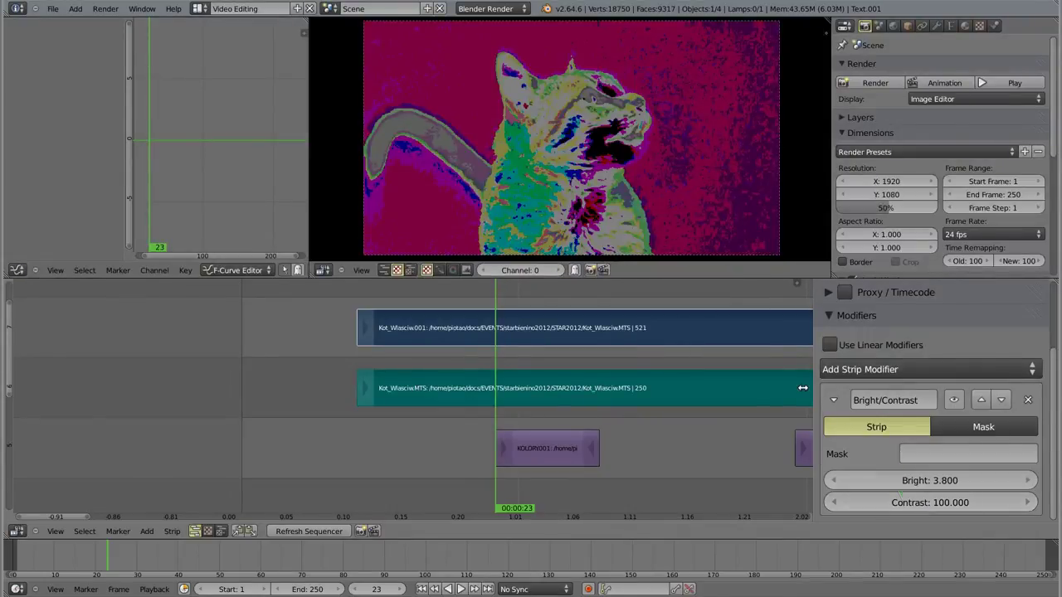
{"action": "left_click", "coordinate": [833, 400]}
- Add a Color Balance modifier and raise its Lift to turn the background dark green
{"action": "left_click", "coordinate": [901, 370]}
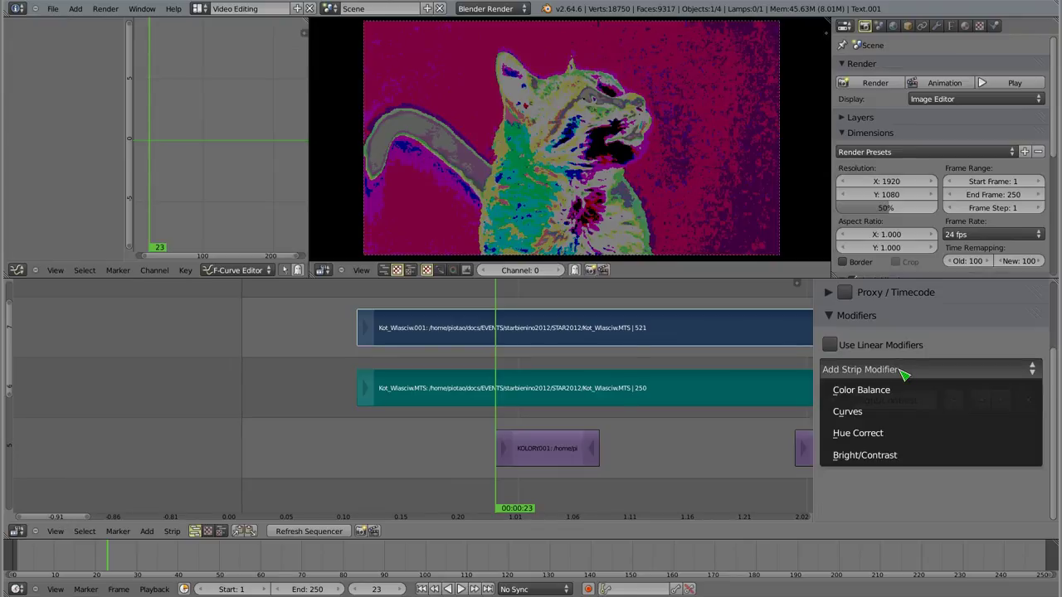
{"action": "left_click", "coordinate": [886, 393]}
{"action": "scroll", "coordinate": [896, 446], "scroll_direction": "down", "scroll_amount": 1}
{"action": "scroll", "coordinate": [896, 447], "scroll_direction": "down", "scroll_amount": 2}
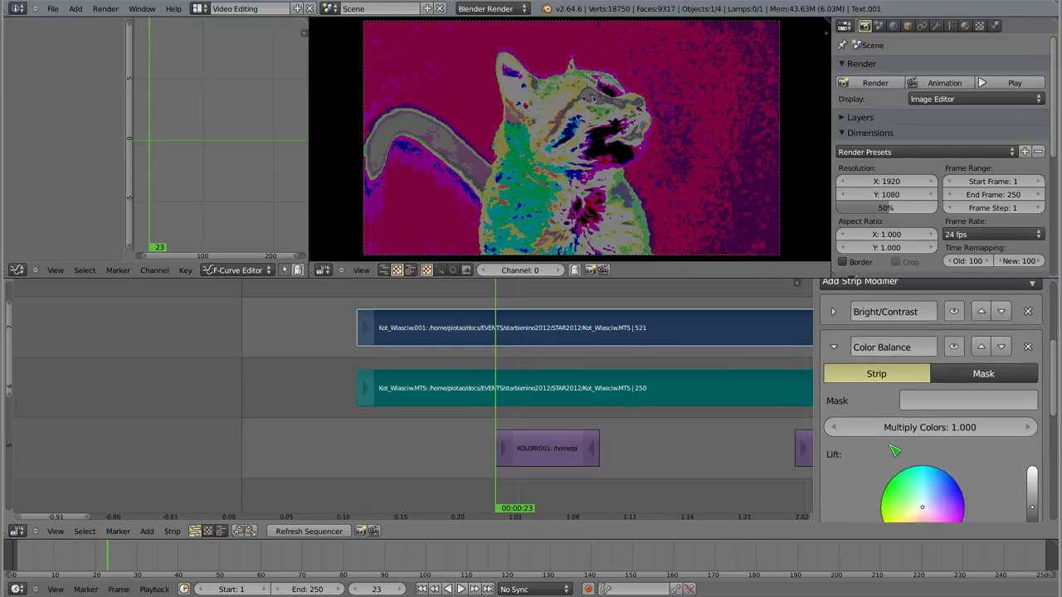
{"action": "left_click_drag", "start_coordinate": [926, 480], "coordinate": [886, 462]}
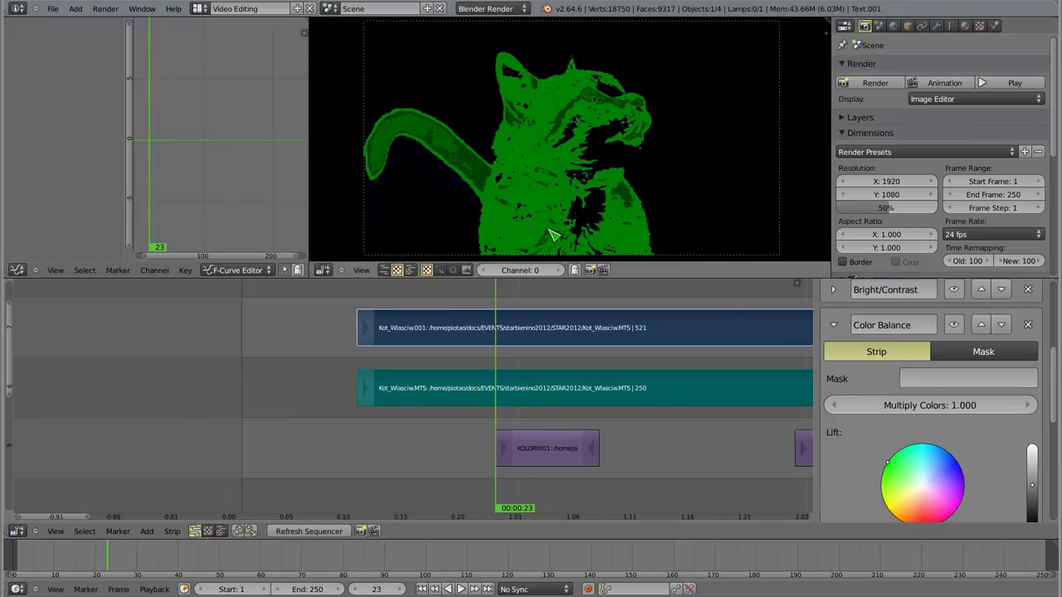
{"action": "left_click_drag", "start_coordinate": [1032, 494], "coordinate": [1032, 480]}
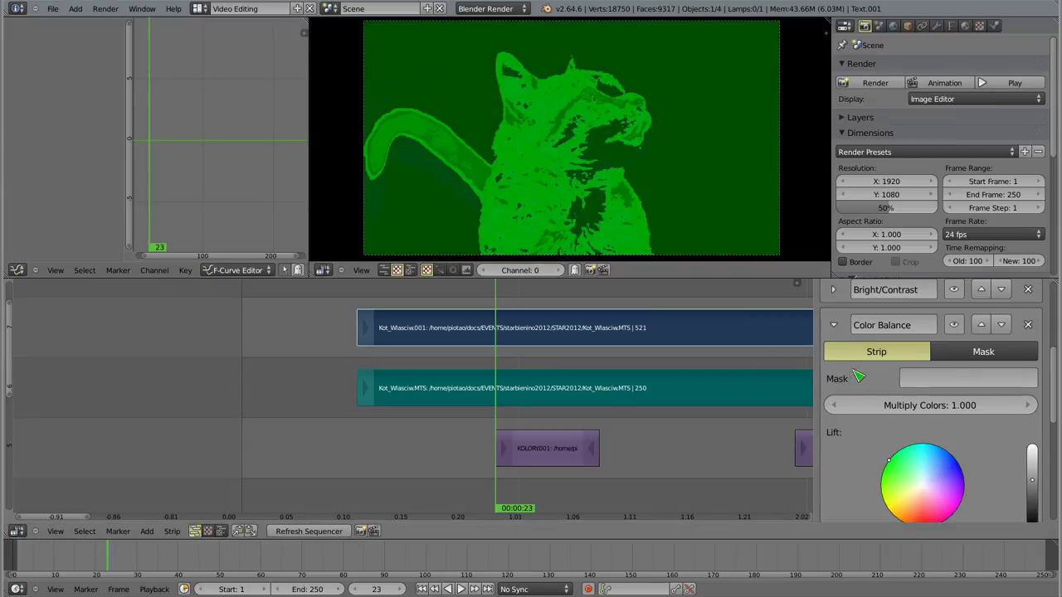
{"action": "left_click", "coordinate": [835, 329]}
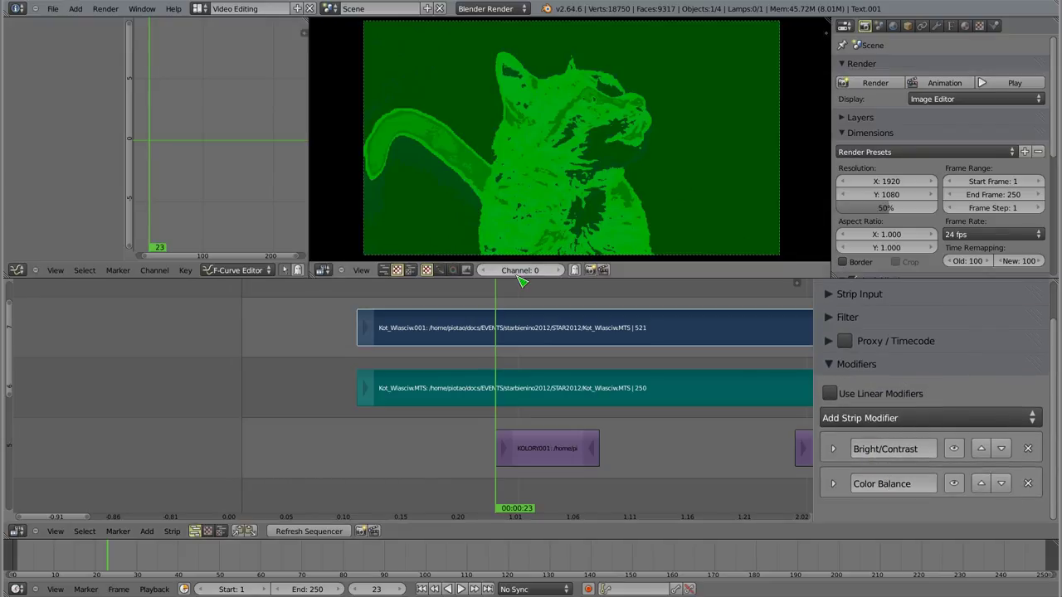
{"action": "left_click", "coordinate": [836, 367]}
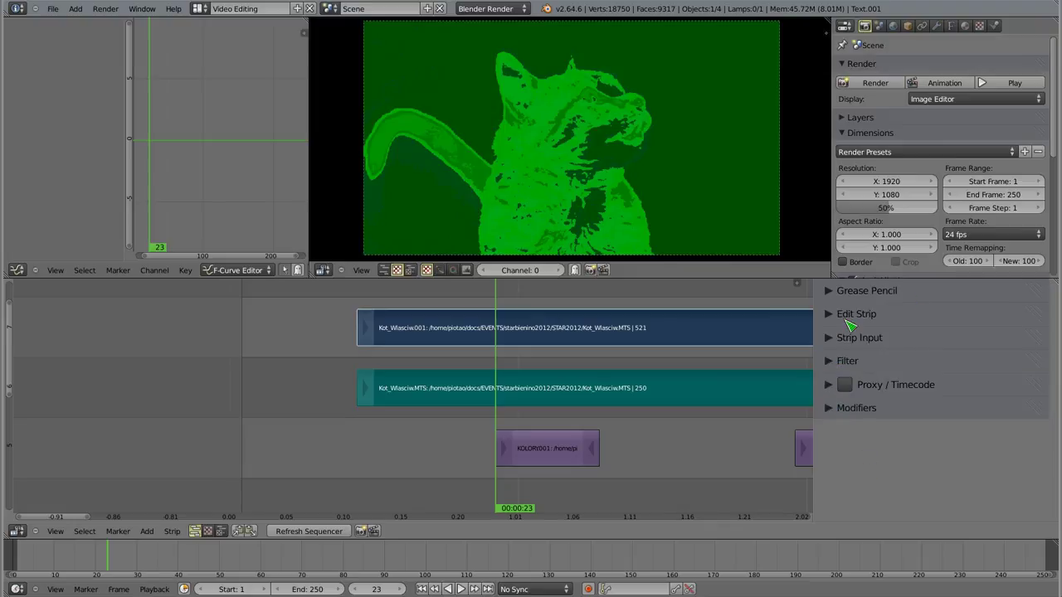
- Pan and zoom the sequencer to show all strips from frame 0, then open the Add menu
{"action": "middle_click_drag", "start_coordinate": [565, 374], "coordinate": [309, 402]}
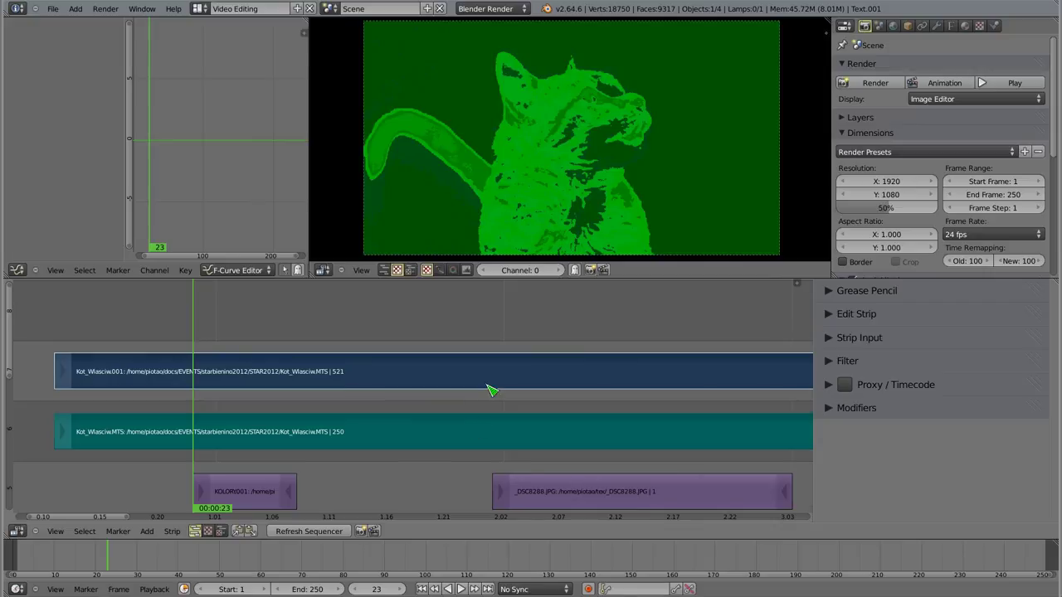
{"action": "scroll", "coordinate": [489, 390], "scroll_direction": "down", "scroll_amount": 2}
{"action": "scroll", "coordinate": [481, 394], "scroll_direction": "down", "scroll_amount": 2}
{"action": "scroll", "coordinate": [464, 400], "scroll_direction": "down", "scroll_amount": 2}
{"action": "scroll", "coordinate": [448, 407], "scroll_direction": "down", "scroll_amount": 1}
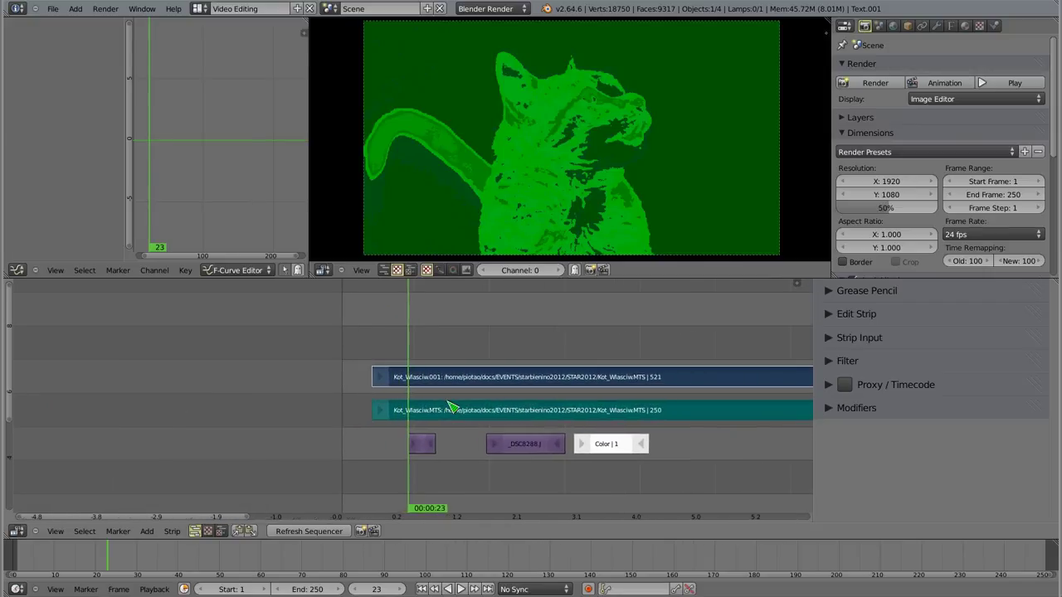
{"action": "middle_click_drag", "start_coordinate": [401, 417], "coordinate": [108, 424]}
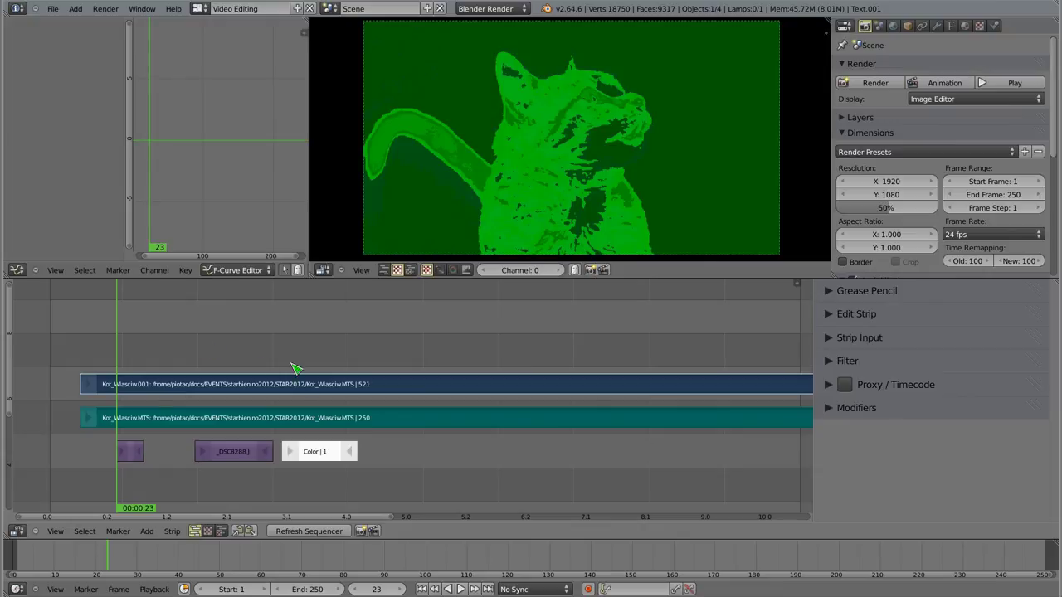
{"action": "key", "text": "shift+a"}
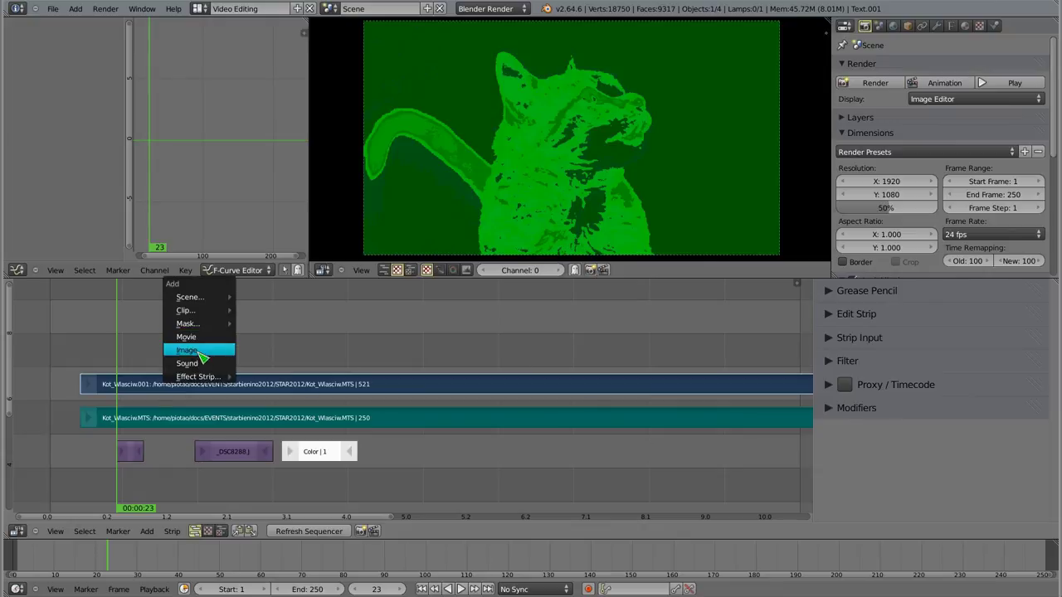
- Add 39464_newgrounds_throug.mp3 from docs/Blender/ForMoviesUnsorted as a sound strip
{"action": "left_click", "coordinate": [197, 363]}
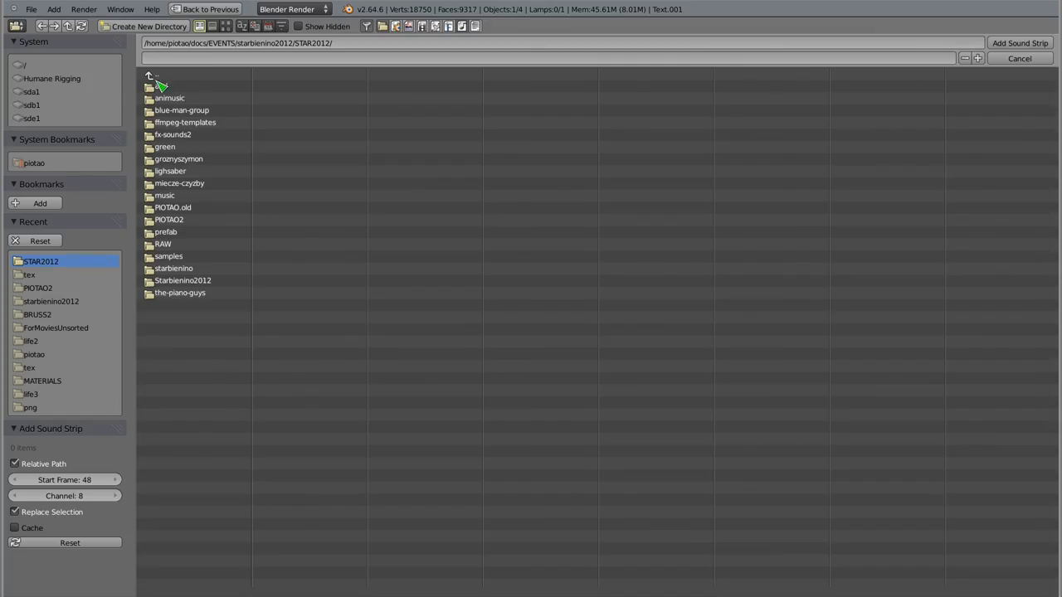
{"action": "left_click", "coordinate": [46, 166]}
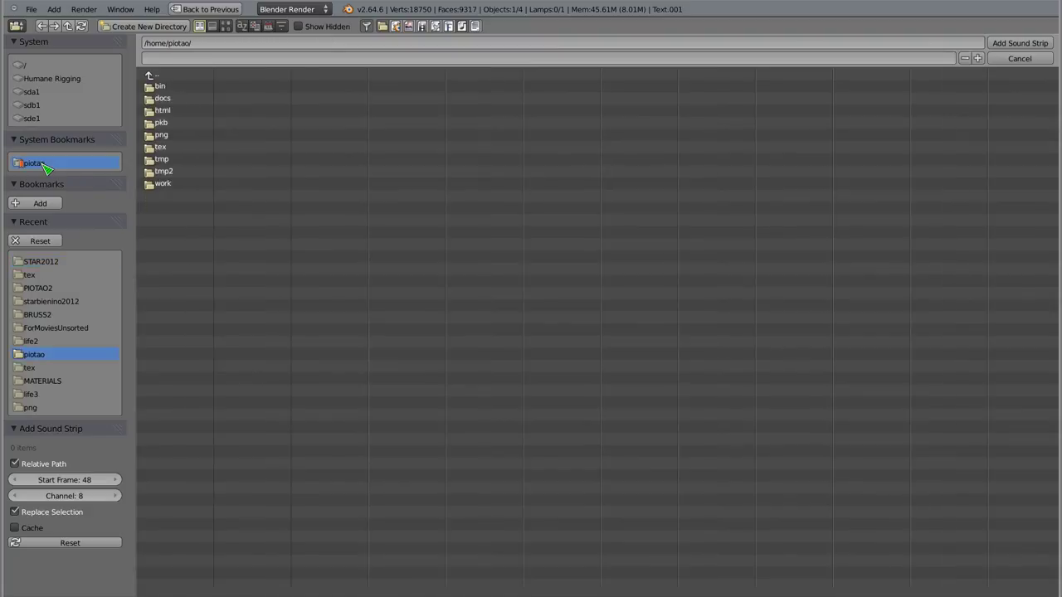
{"action": "left_click", "coordinate": [164, 99]}
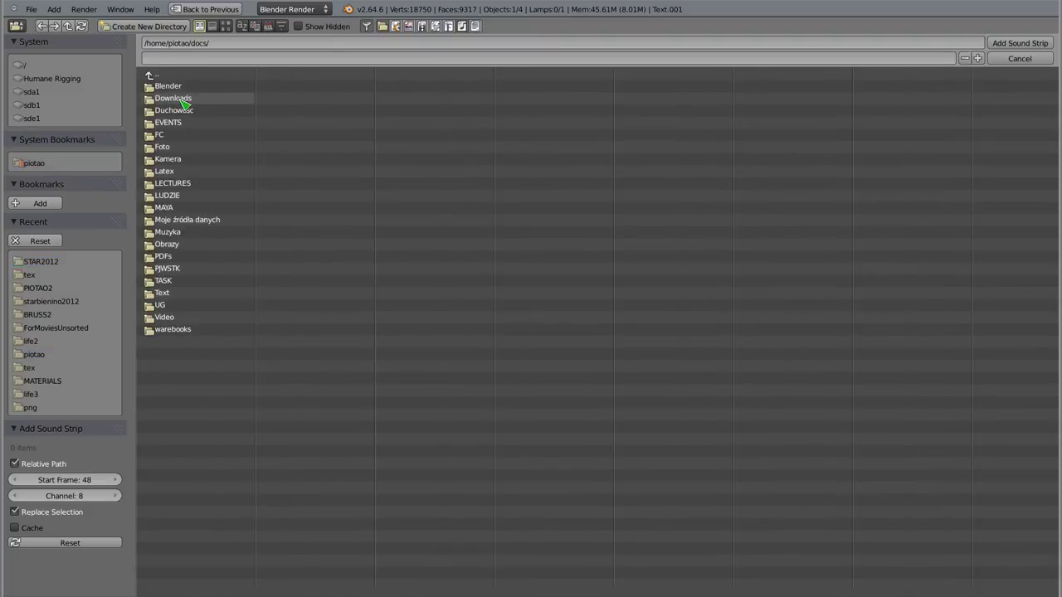
{"action": "left_click", "coordinate": [176, 87]}
{"action": "left_click", "coordinate": [190, 152]}
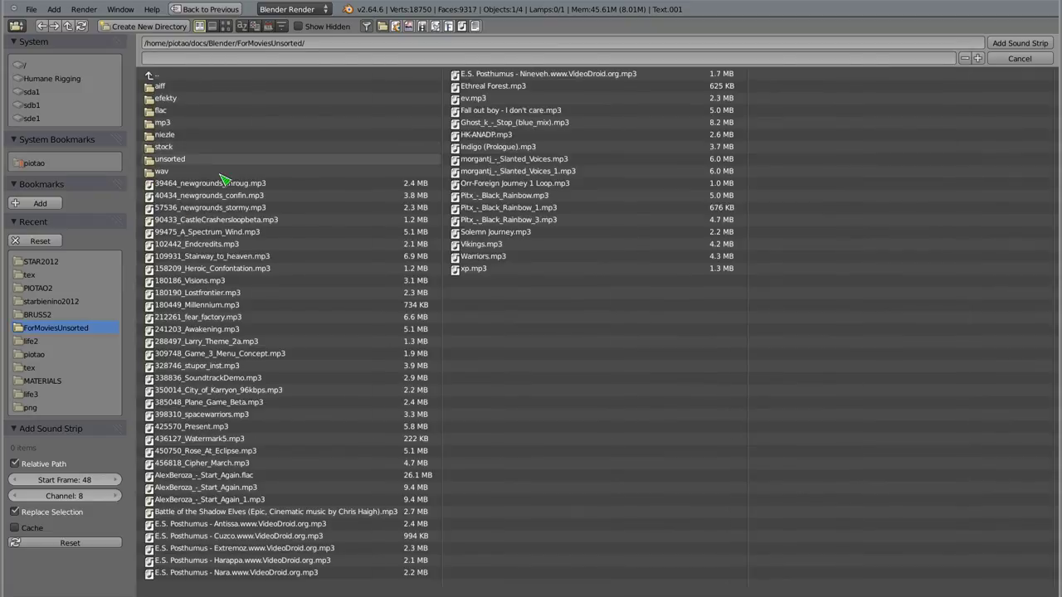
{"action": "left_click", "coordinate": [220, 184]}
{"action": "left_click", "coordinate": [1020, 42]}
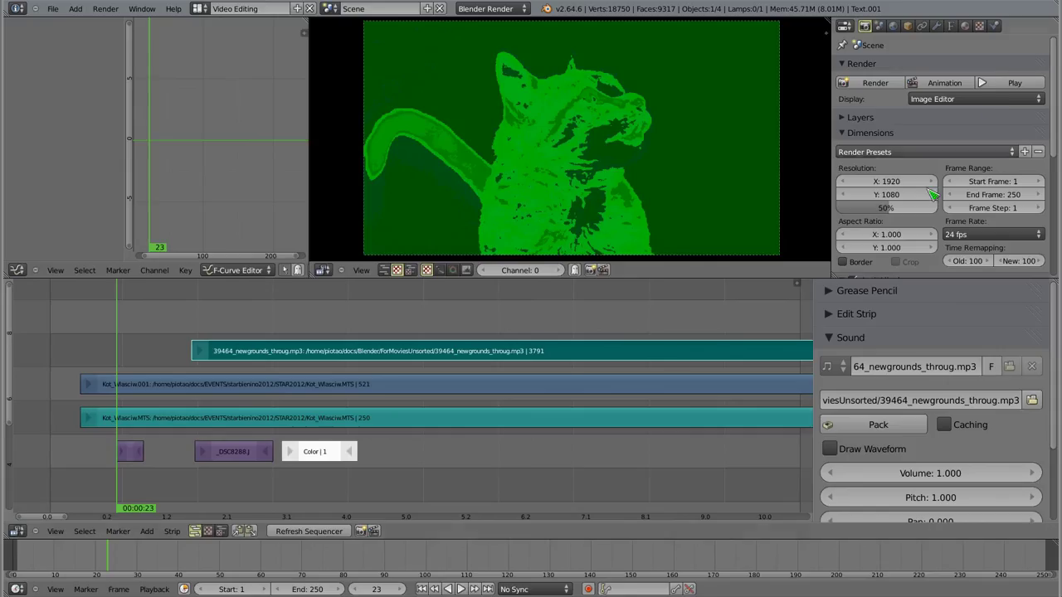
- Place the mp3 strip and browse the Add Strip Modifier list in its Modifiers panel
{"action": "left_click", "coordinate": [307, 352]}
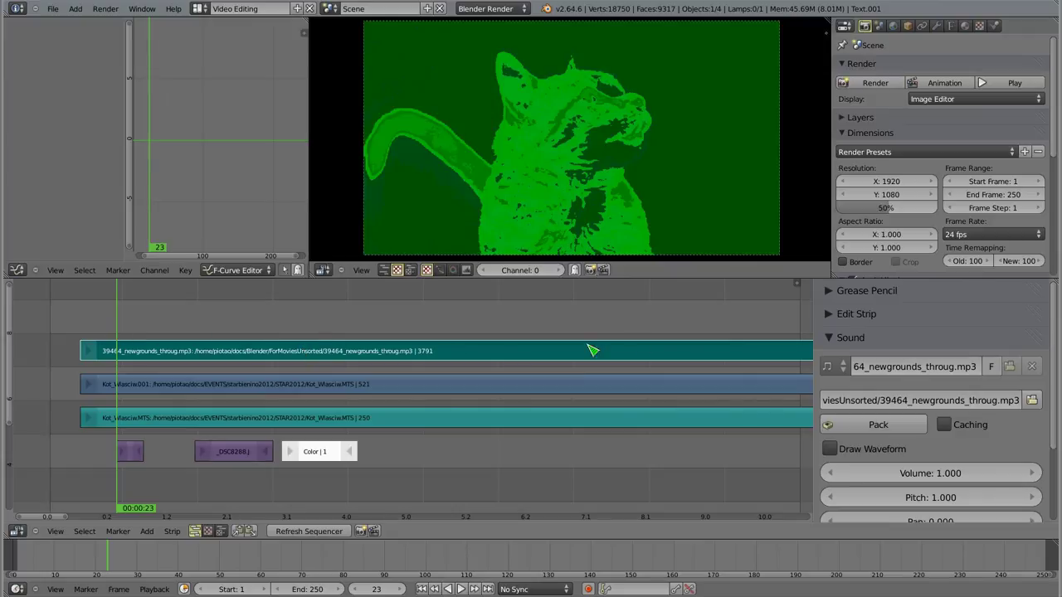
{"action": "mouse_move", "coordinate": [431, 374]}
{"action": "middle_mouse_down", "text": "ctrl"}
{"action": "mouse_move", "coordinate": [431, 392]}
{"action": "mouse_move", "coordinate": [431, 378]}
{"action": "middle_mouse_up", "text": "ctrl"}
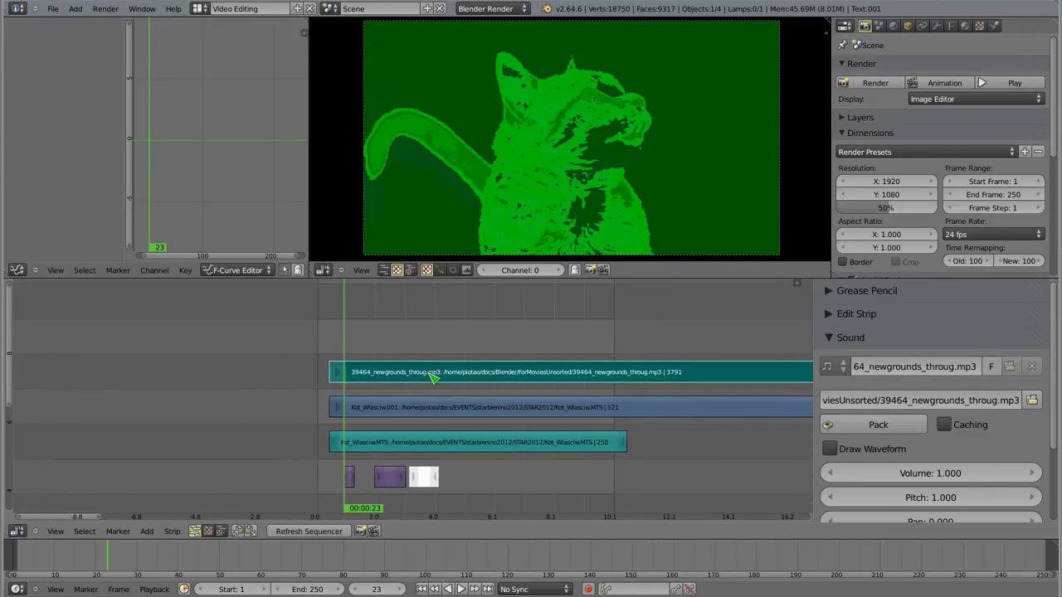
{"action": "left_click", "coordinate": [830, 340]}
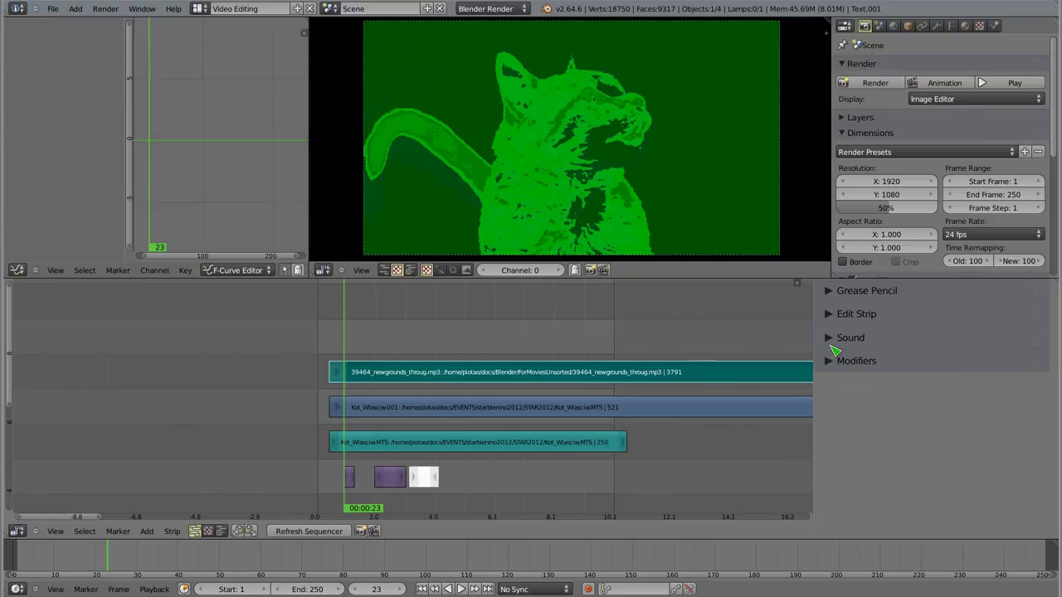
{"action": "left_click", "coordinate": [836, 359]}
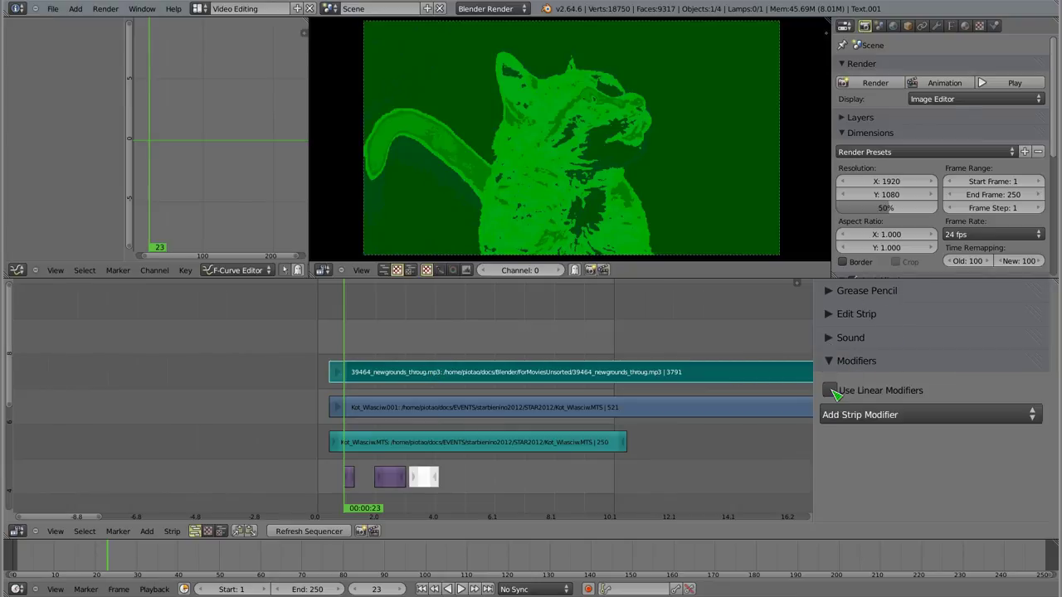
{"action": "left_click", "coordinate": [854, 416]}
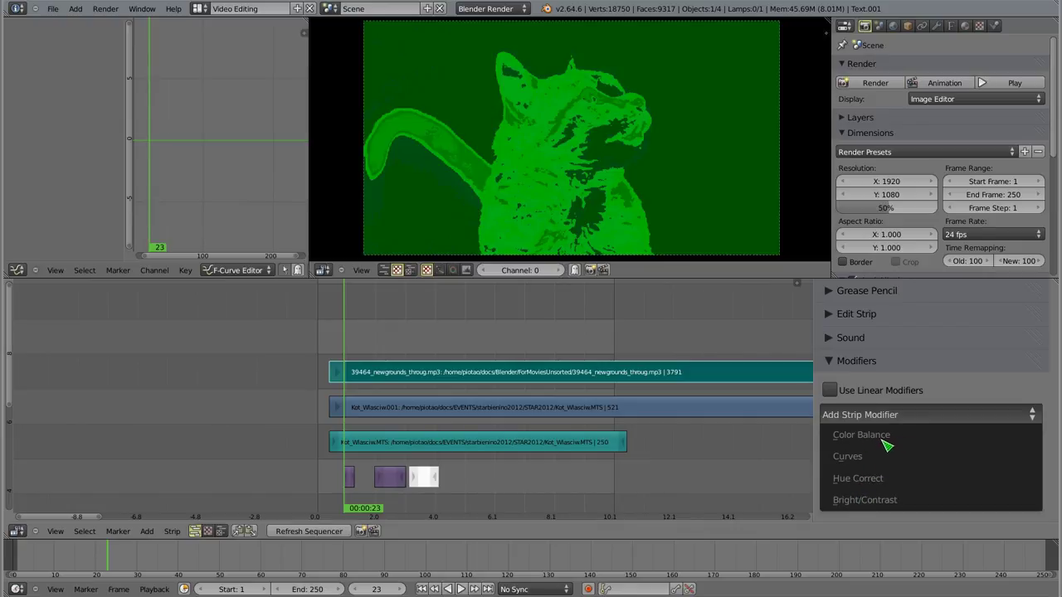
- Fold Modifiers back into the Sound panel and set the current frame to 41
{"action": "left_click", "coordinate": [836, 365]}
{"action": "left_click", "coordinate": [834, 341]}
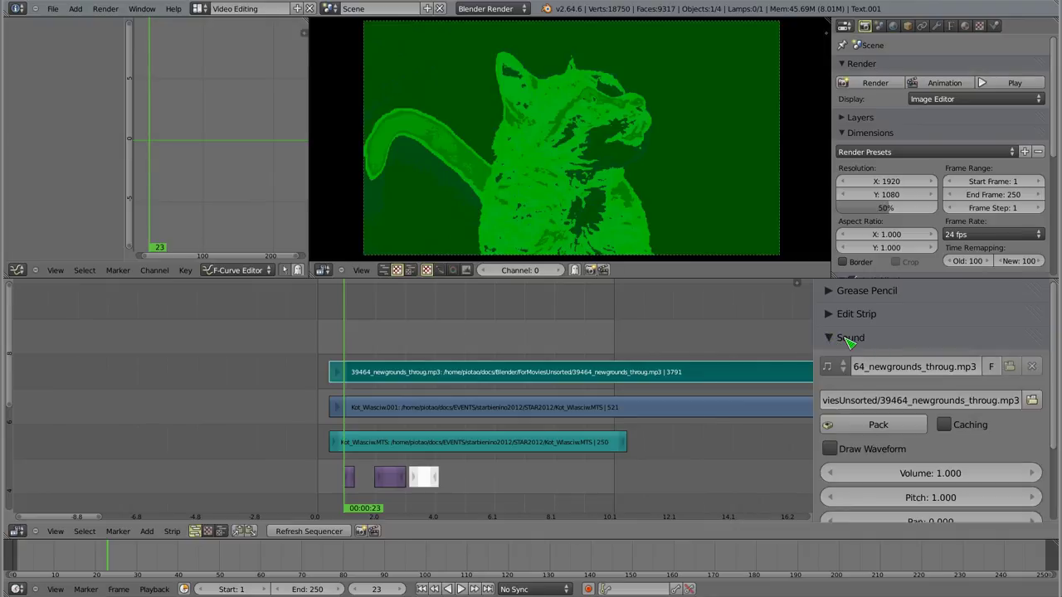
{"action": "scroll", "coordinate": [847, 341], "scroll_direction": "down", "scroll_amount": 3}
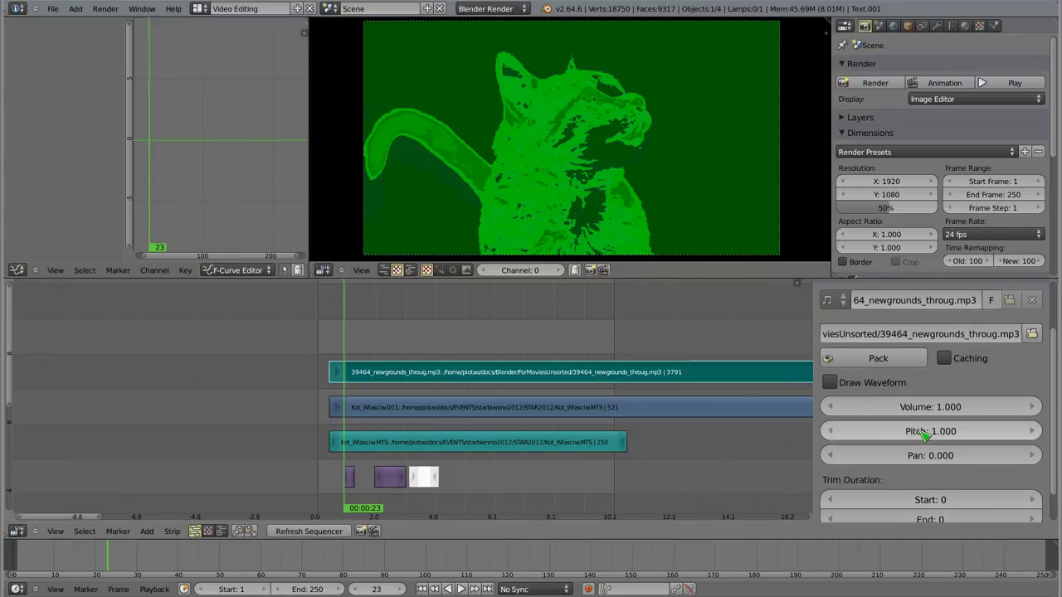
{"action": "left_click", "coordinate": [819, 322]}
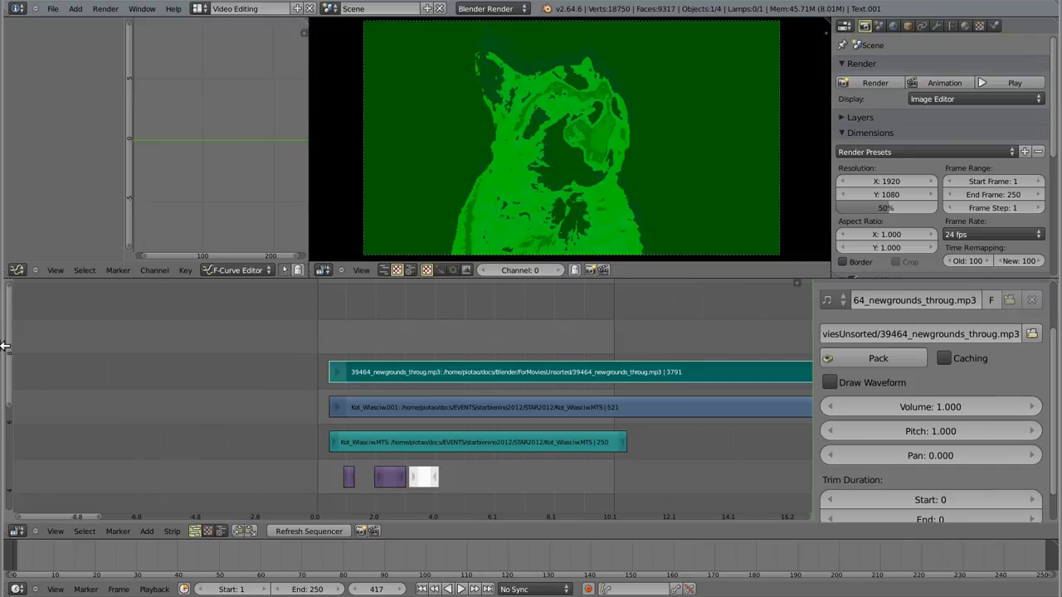
{"action": "left_click", "coordinate": [366, 360]}
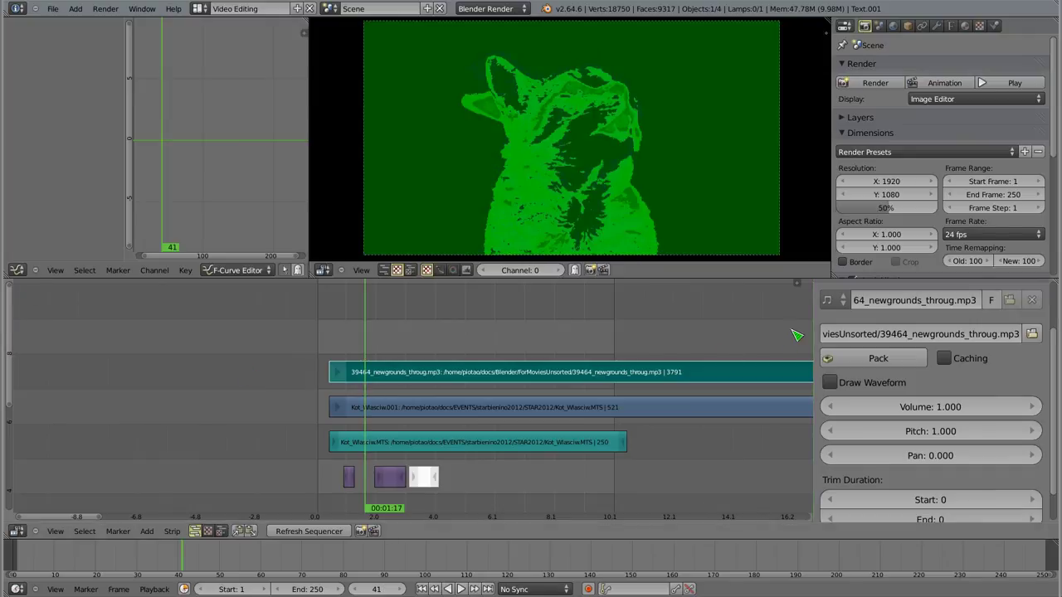
- Widen the sidebar, enable Caching on the mp3 sound strip, and scrub to frame 98
{"action": "left_click_drag", "start_coordinate": [813, 316], "coordinate": [647, 316]}
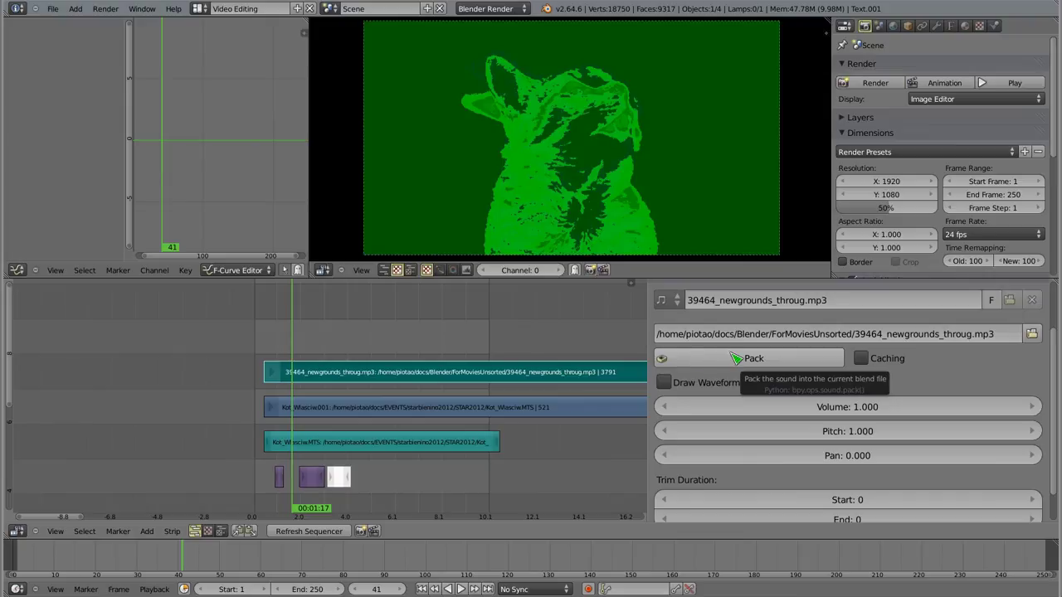
{"action": "left_click", "coordinate": [871, 359]}
{"action": "left_click", "coordinate": [862, 357]}
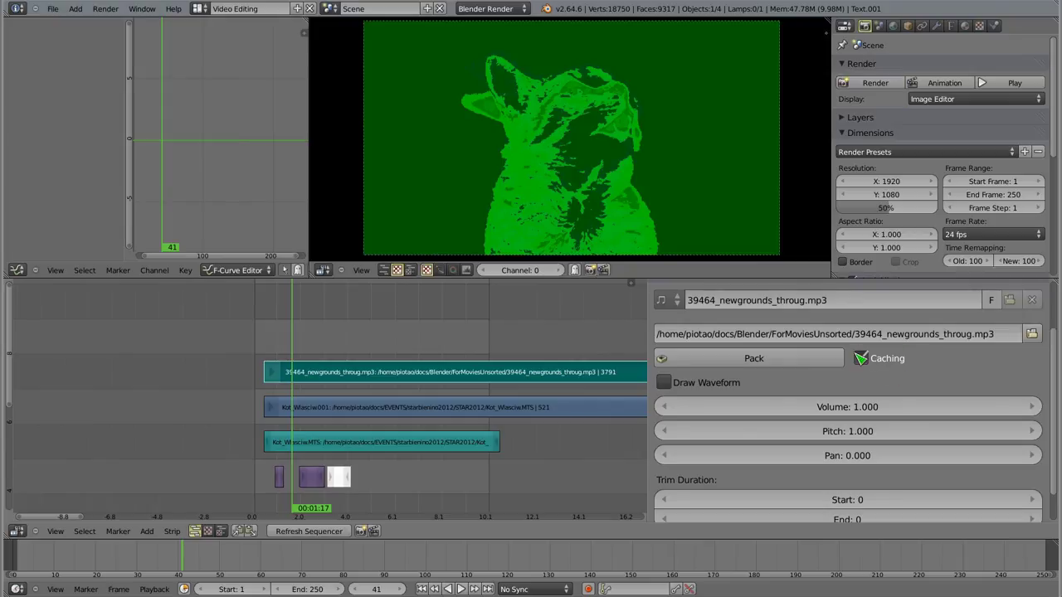
{"action": "mouse_move", "coordinate": [343, 341]}
{"action": "left_mouse_down"}
{"action": "mouse_move", "coordinate": [417, 353]}
{"action": "mouse_move", "coordinate": [346, 357]}
{"action": "left_mouse_up"}
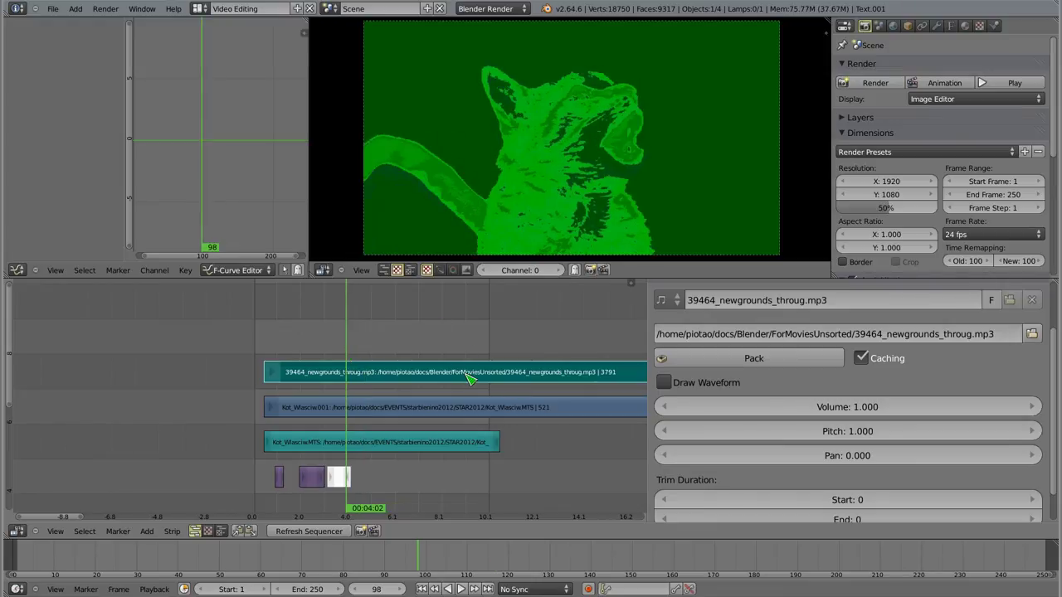
- Turn on Draw Waveform for the mp3 strip and zoom in to frame its waveform
{"action": "middle_click_drag", "start_coordinate": [460, 383], "coordinate": [477, 344], "text": "ctrl"}
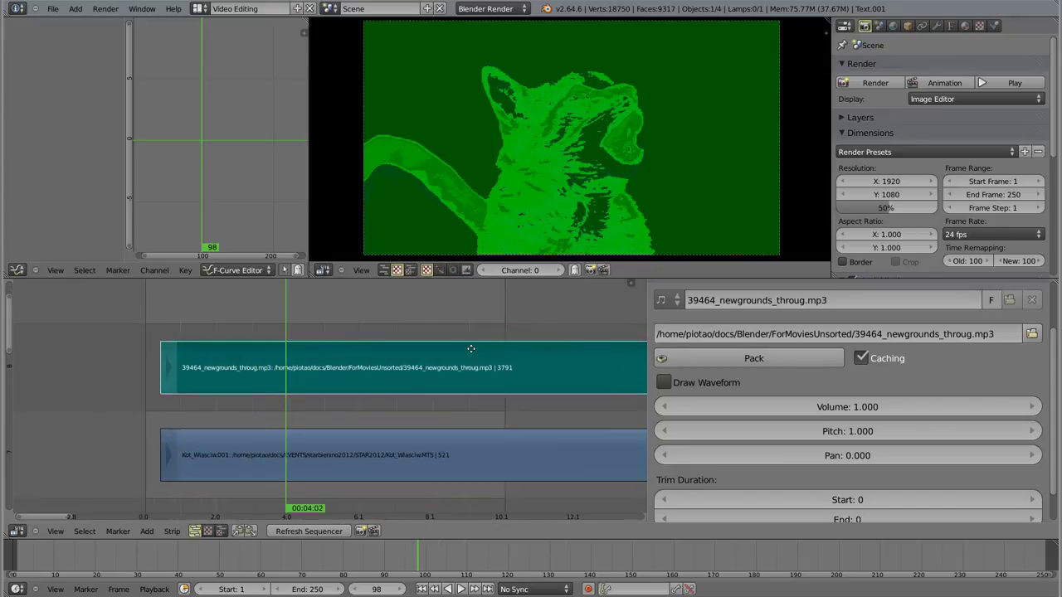
{"action": "middle_click_drag", "start_coordinate": [323, 367], "coordinate": [342, 369]}
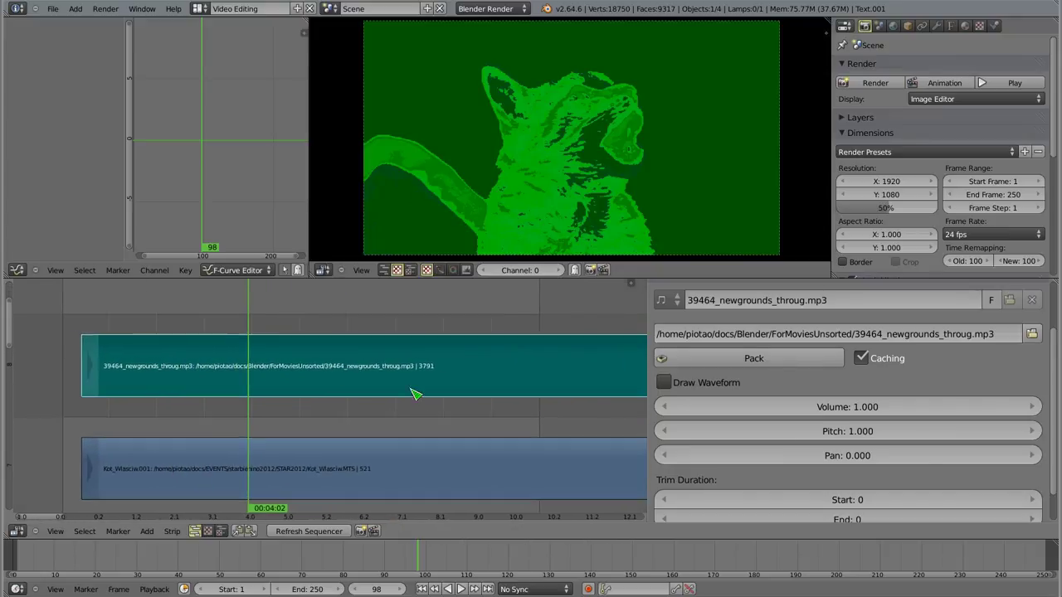
{"action": "left_click", "coordinate": [664, 383]}
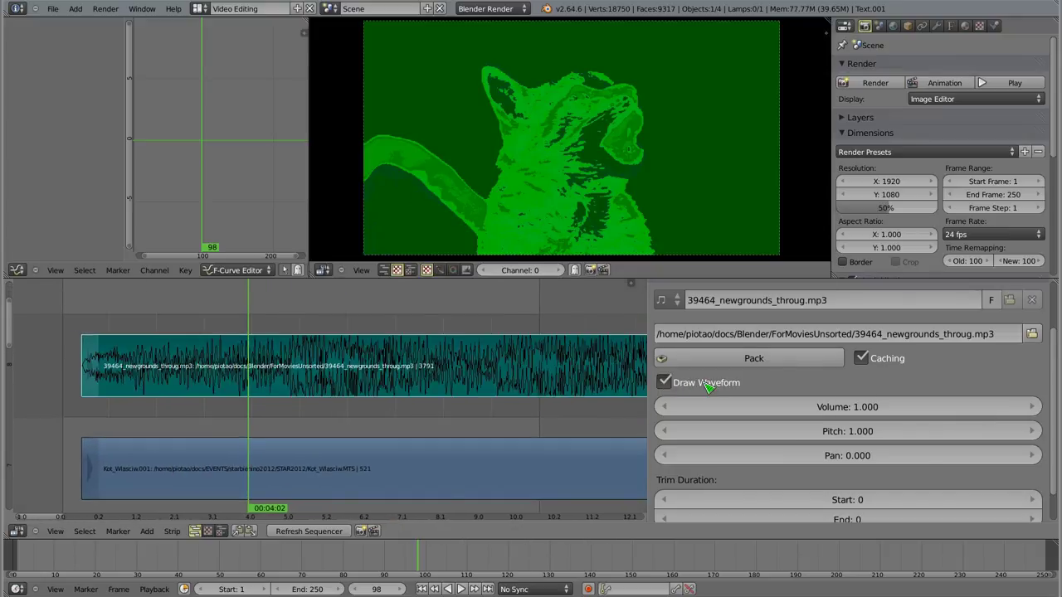
{"action": "mouse_move", "coordinate": [349, 389]}
{"action": "middle_mouse_down", "text": "ctrl"}
{"action": "mouse_move", "coordinate": [325, 374]}
{"action": "mouse_move", "coordinate": [340, 374]}
{"action": "middle_mouse_up", "text": "ctrl"}
{"action": "middle_click_drag", "start_coordinate": [240, 384], "coordinate": [160, 377]}
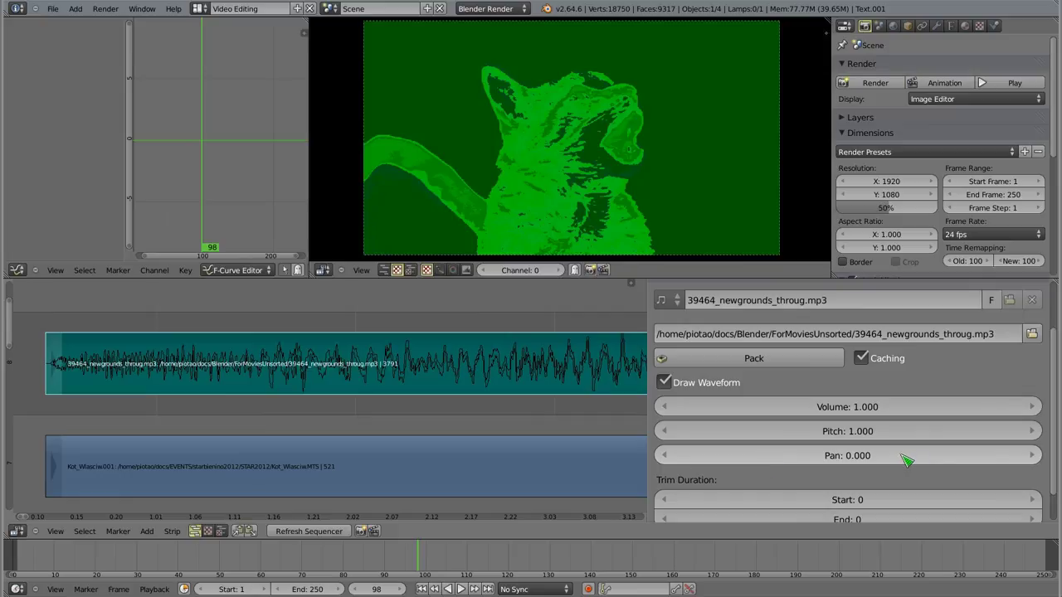
- Narrow the strip settings sidebar and collapse the Sound panel
{"action": "scroll", "coordinate": [904, 463], "scroll_direction": "down", "scroll_amount": 2}
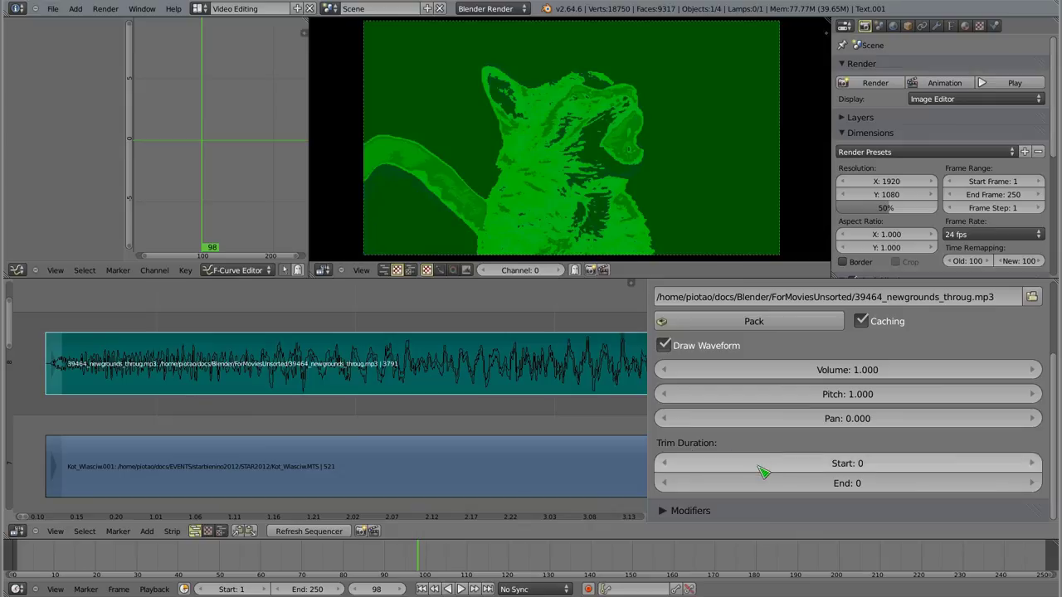
{"action": "scroll", "coordinate": [803, 481], "scroll_direction": "up", "scroll_amount": 3}
{"action": "scroll", "coordinate": [803, 489], "scroll_direction": "down", "scroll_amount": 2}
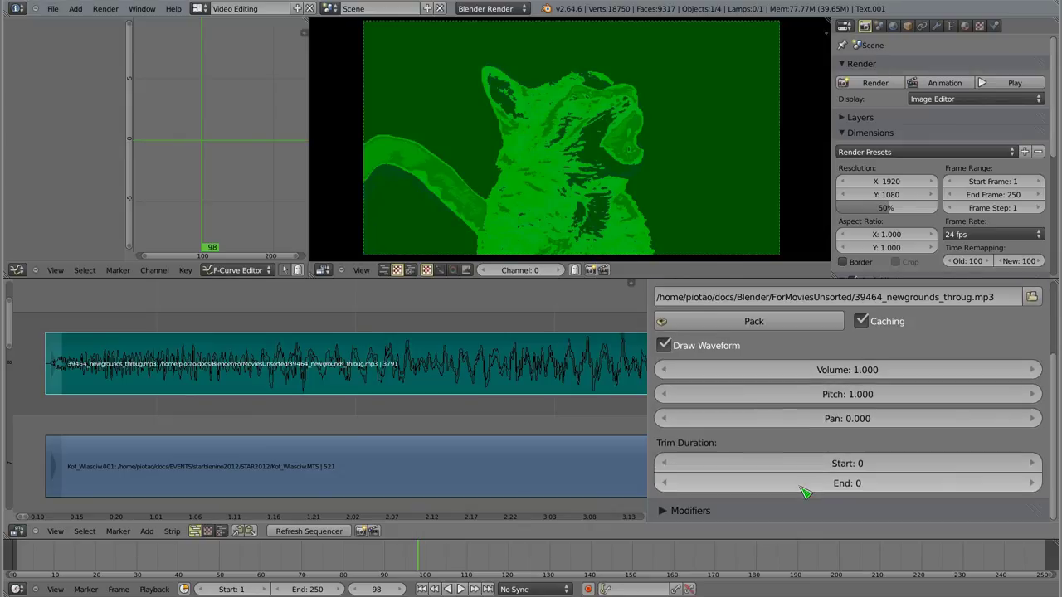
{"action": "scroll", "coordinate": [812, 481], "scroll_direction": "up", "scroll_amount": 2}
{"action": "middle_click_drag", "start_coordinate": [885, 442], "coordinate": [863, 431], "text": "ctrl"}
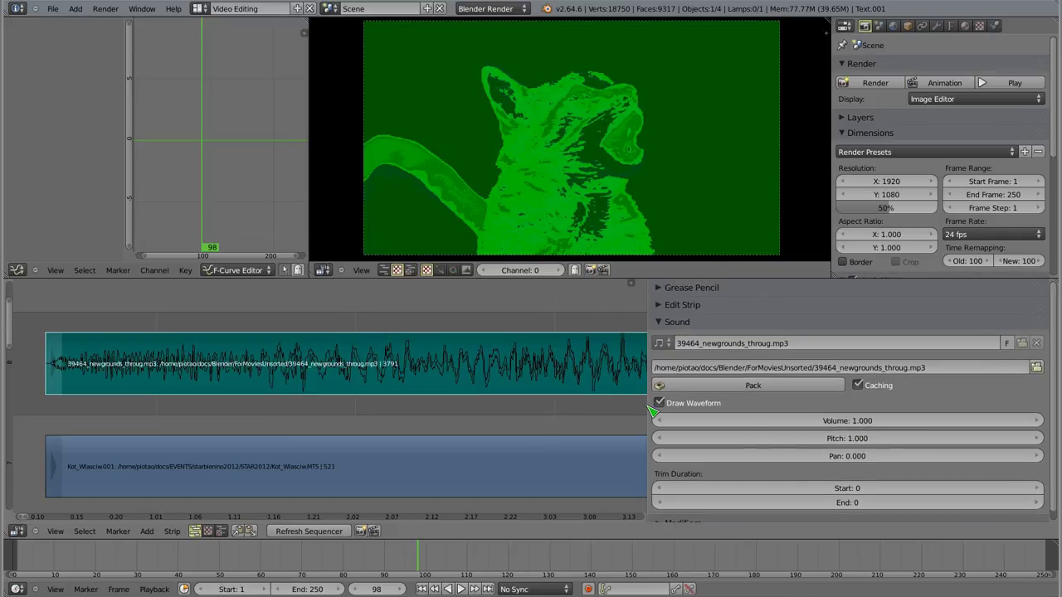
{"action": "left_click_drag", "start_coordinate": [647, 403], "coordinate": [877, 414]}
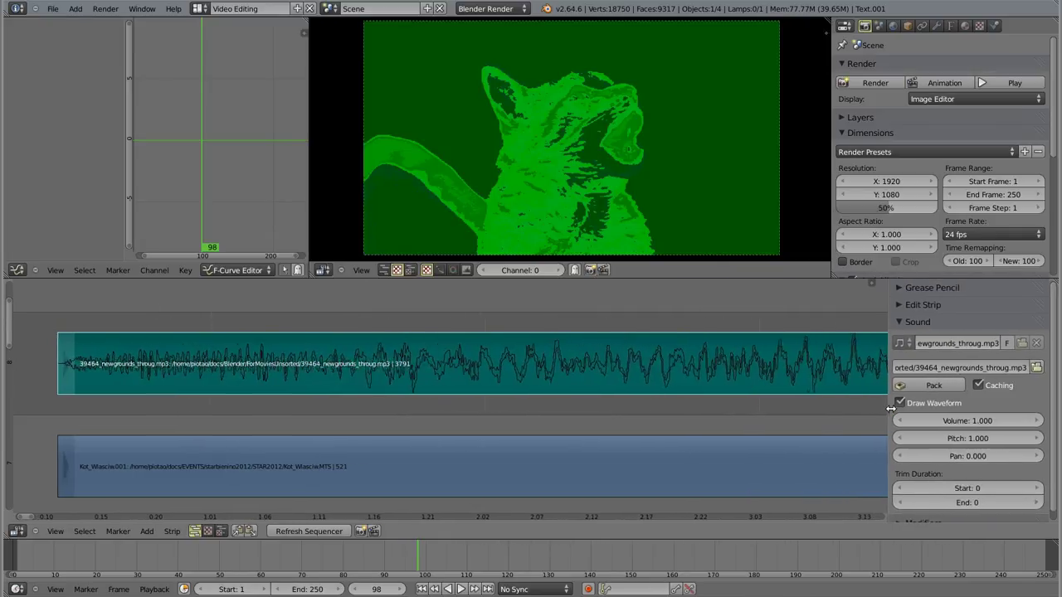
{"action": "left_click", "coordinate": [889, 323]}
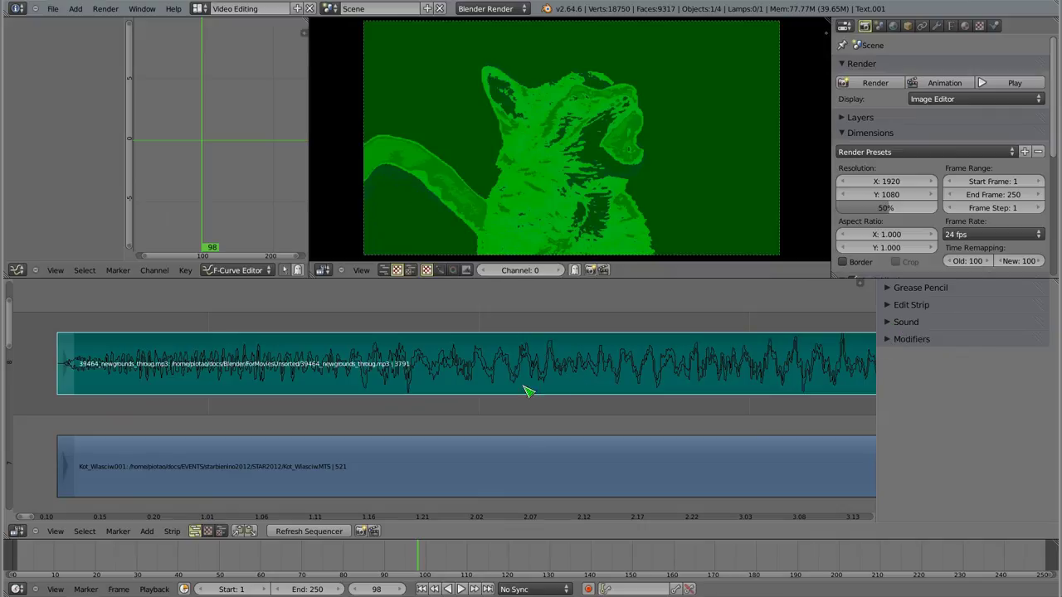
- Zoom out then back in until the mp3 and both Kot_Wlasciw strip starts fill the view
{"action": "mouse_move", "coordinate": [546, 378]}
{"action": "middle_mouse_down", "text": "ctrl"}
{"action": "mouse_move", "coordinate": [296, 376]}
{"action": "mouse_move", "coordinate": [420, 381]}
{"action": "mouse_move", "coordinate": [440, 358]}
{"action": "mouse_move", "coordinate": [304, 396]}
{"action": "mouse_move", "coordinate": [473, 390]}
{"action": "middle_mouse_up", "text": "ctrl"}
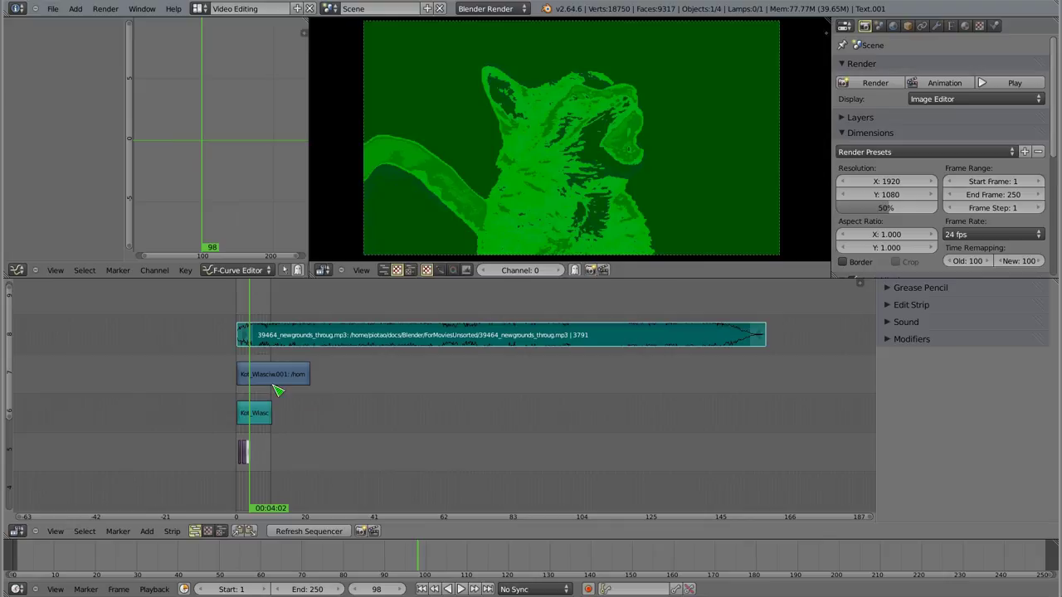
{"action": "middle_click_drag", "start_coordinate": [329, 386], "coordinate": [272, 392], "text": "ctrl"}
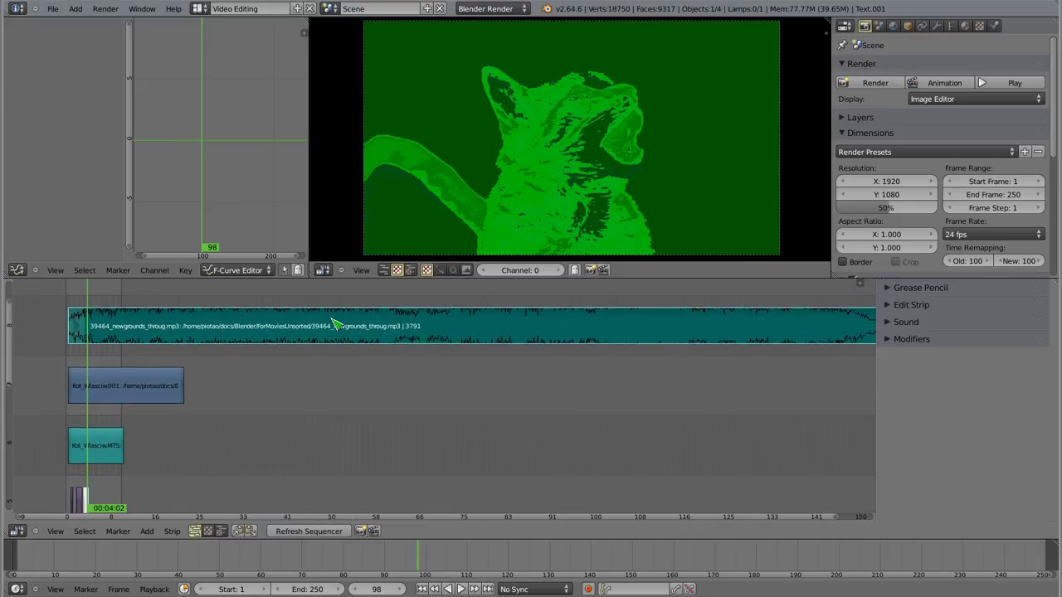
- Switch the preview to the Luma Waveform scope, try Vectorscope, and scrub through the footage
{"action": "left_click", "coordinate": [440, 270]}
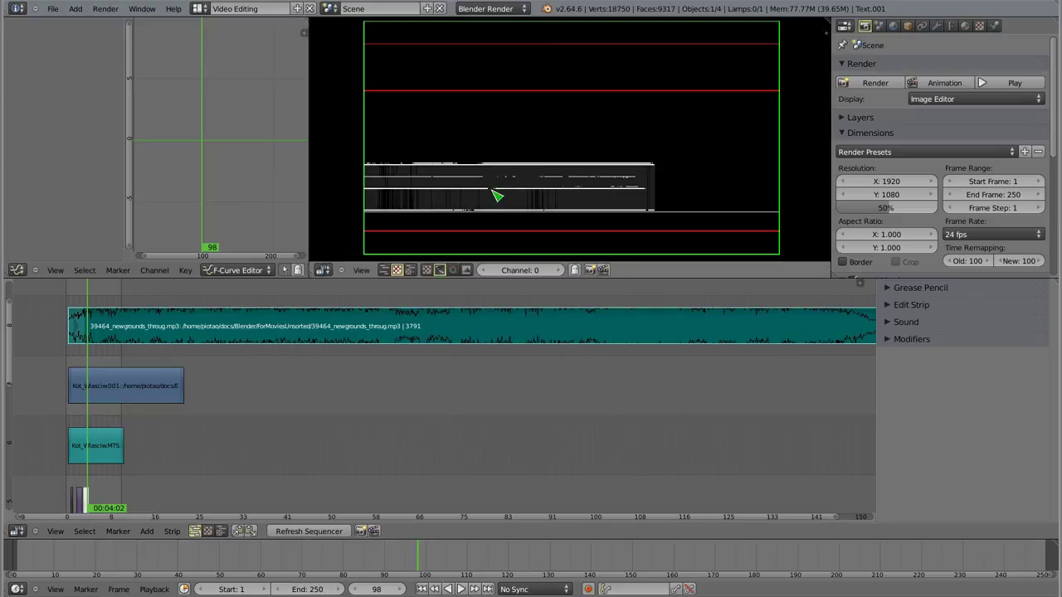
{"action": "left_click", "coordinate": [454, 271]}
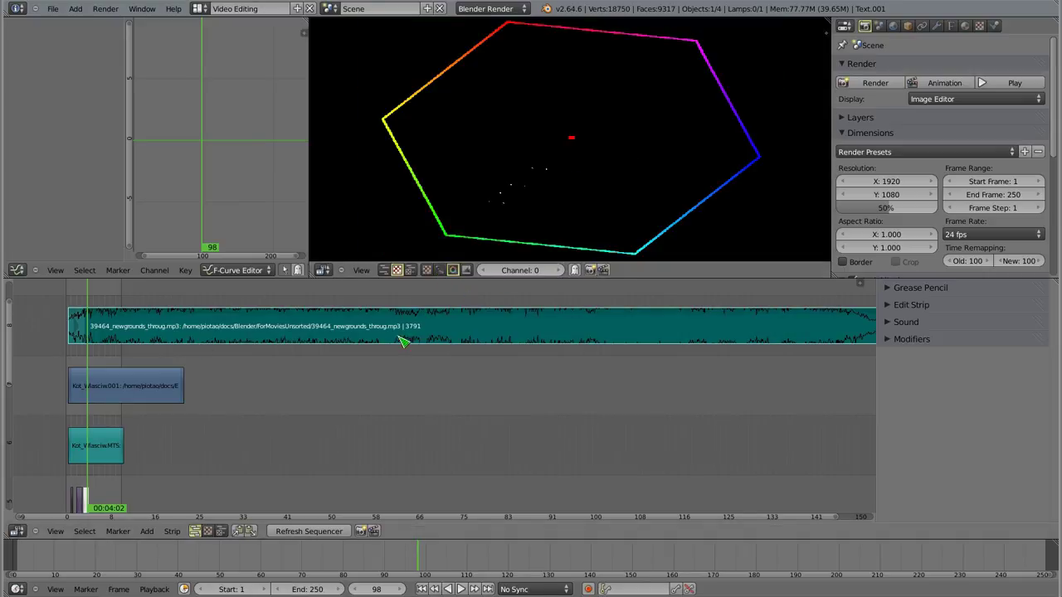
{"action": "left_click_drag", "start_coordinate": [83, 344], "coordinate": [107, 353]}
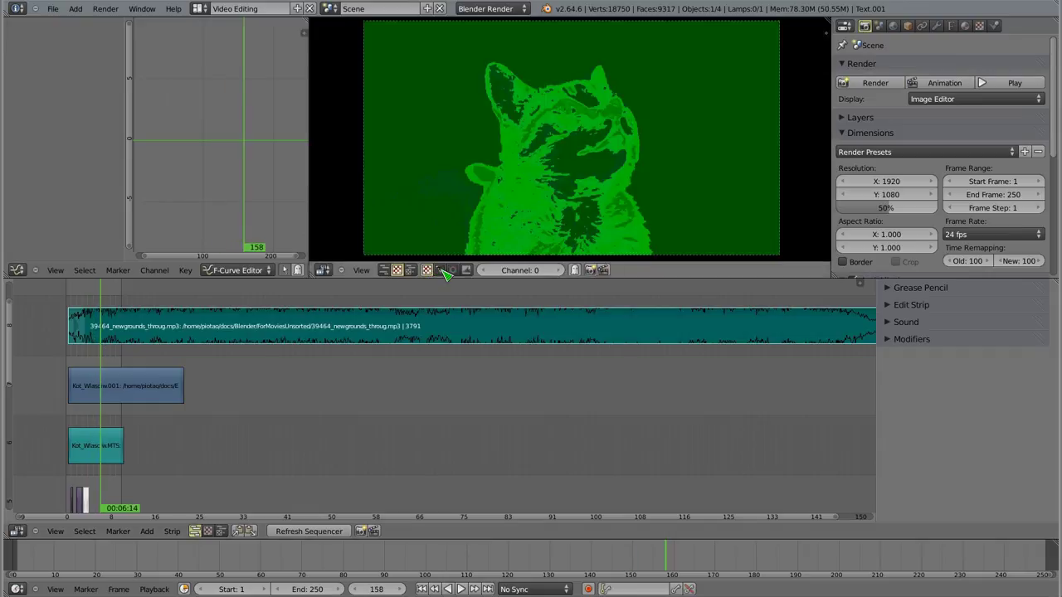
{"action": "mouse_move", "coordinate": [95, 365]}
{"action": "left_mouse_down"}
{"action": "mouse_move", "coordinate": [115, 367]}
{"action": "mouse_move", "coordinate": [73, 371]}
{"action": "left_mouse_up"}
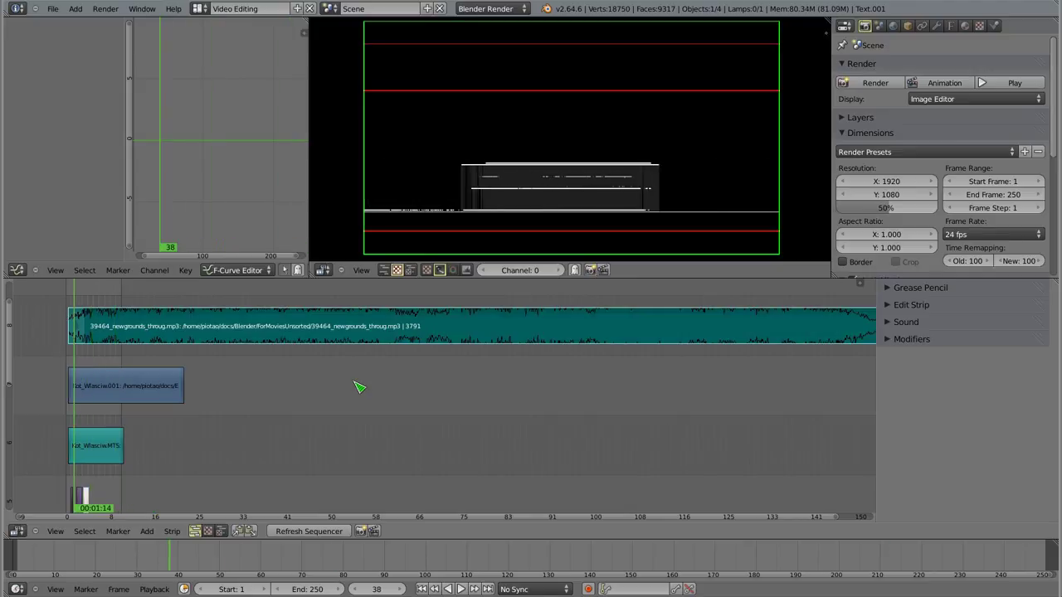